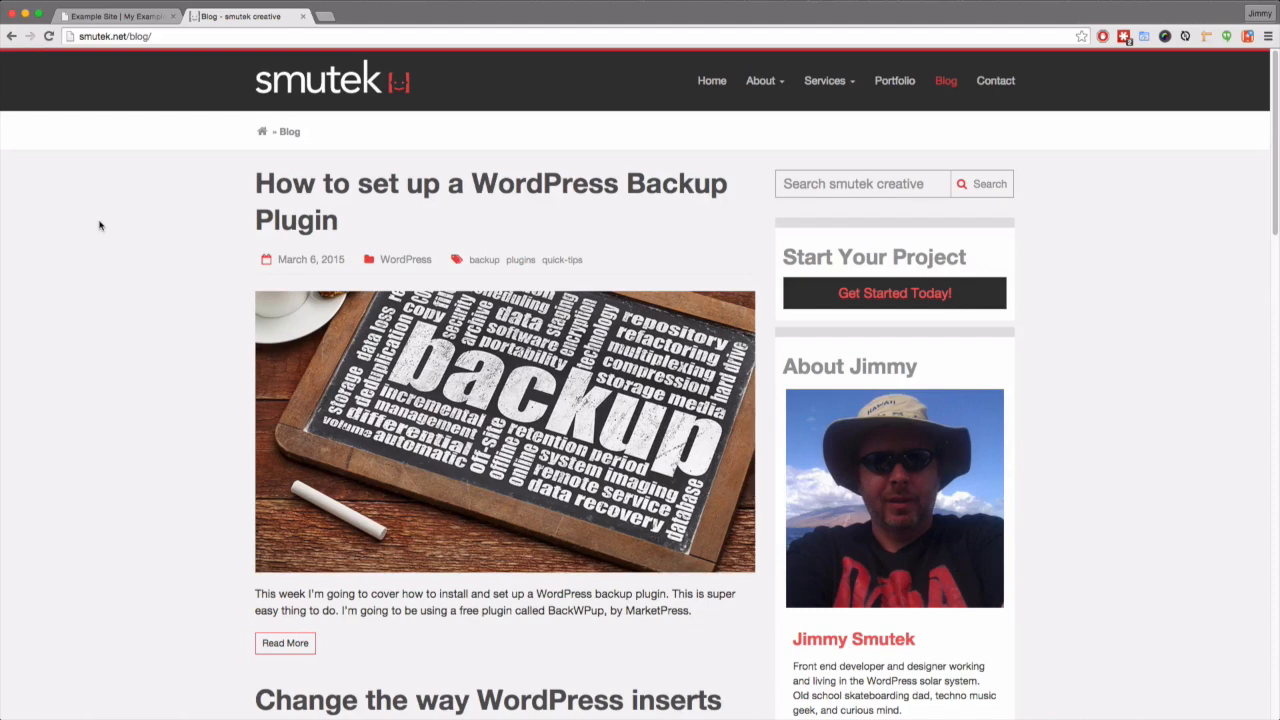
# - Close the smutek creative blog tab and start a new browser tab
pyautogui.press('super+w')
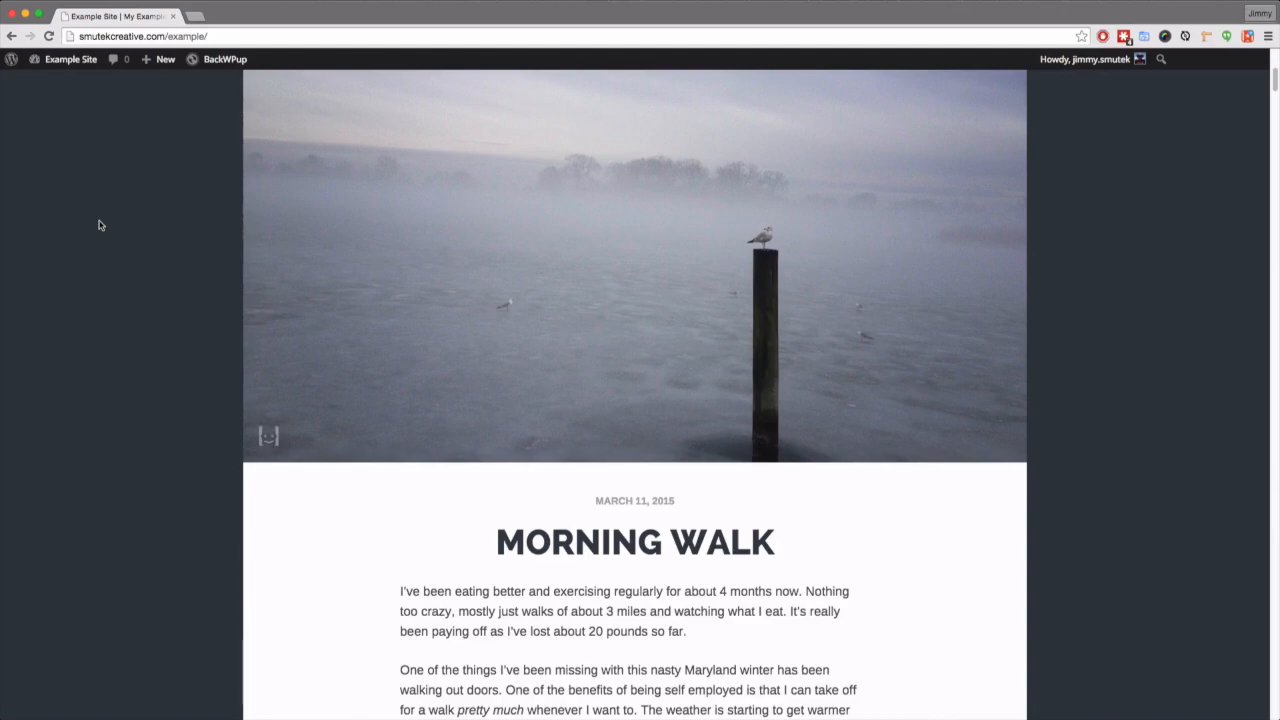
pyautogui.press('super+t')
# - Visit smutek.ninja, close that tab again, and open a fresh blank tab
pyautogui.write('smutek.n')
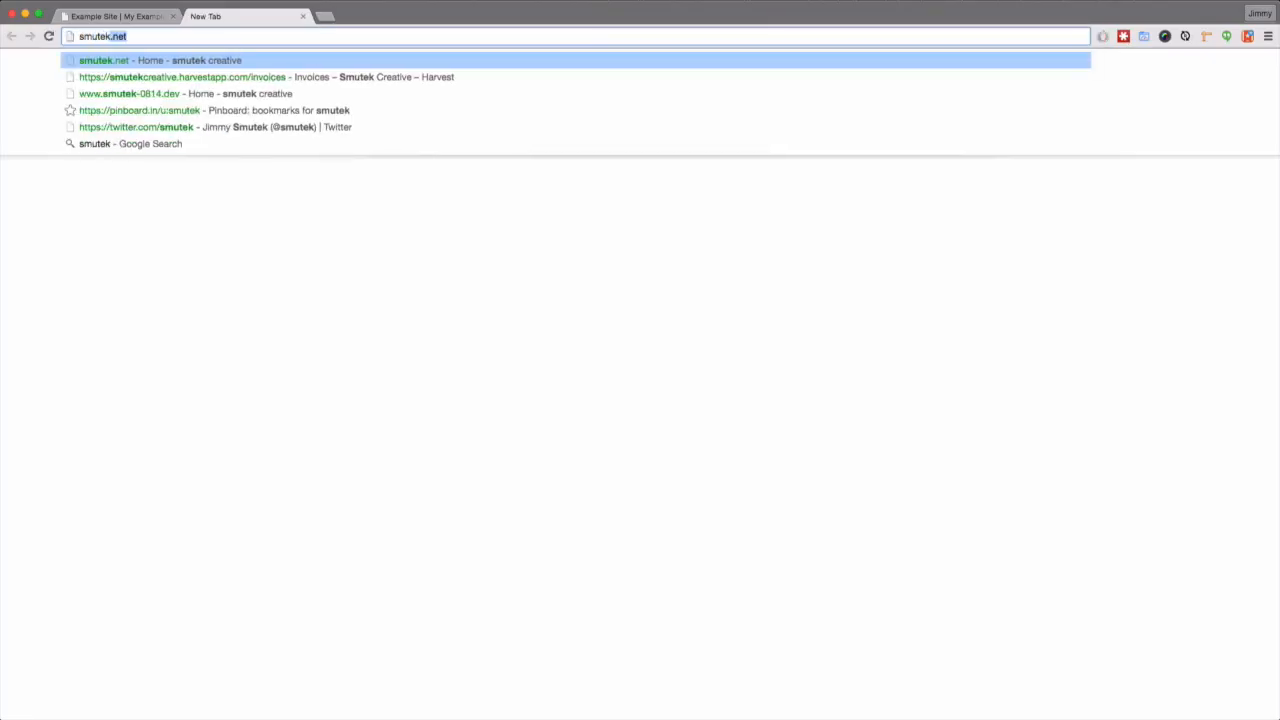
pyautogui.write('inja')
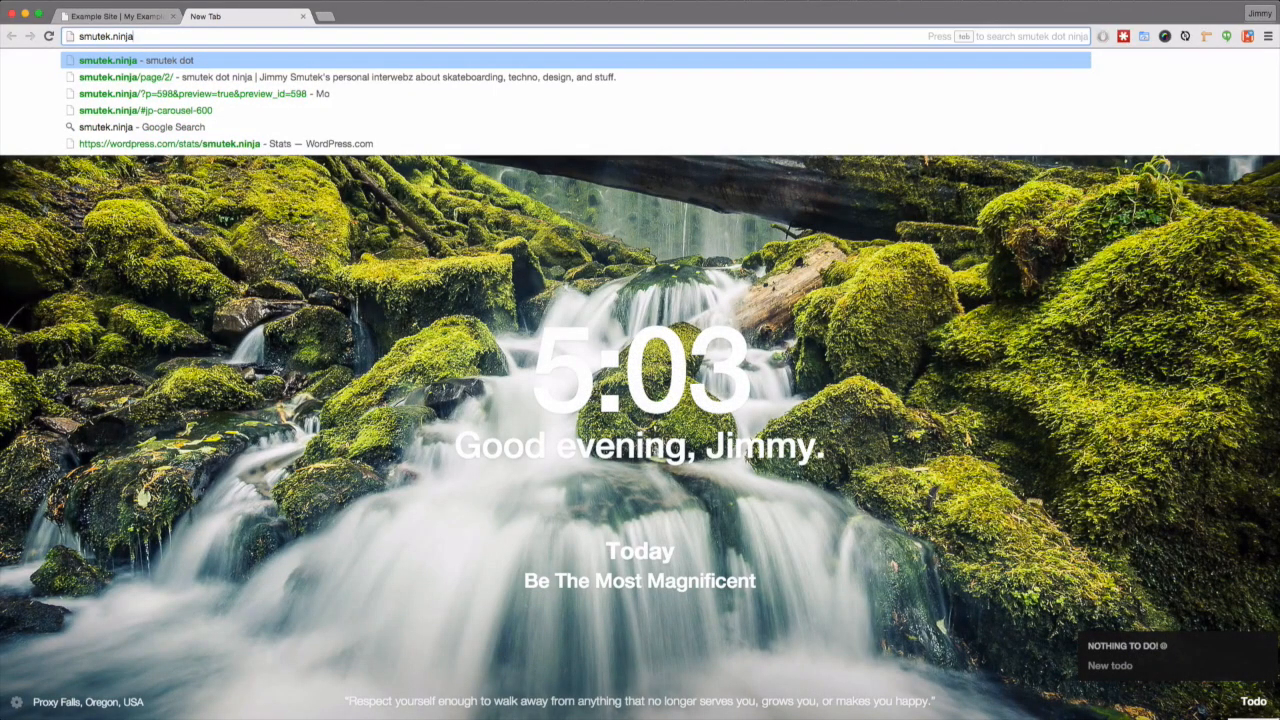
pyautogui.press('Return')
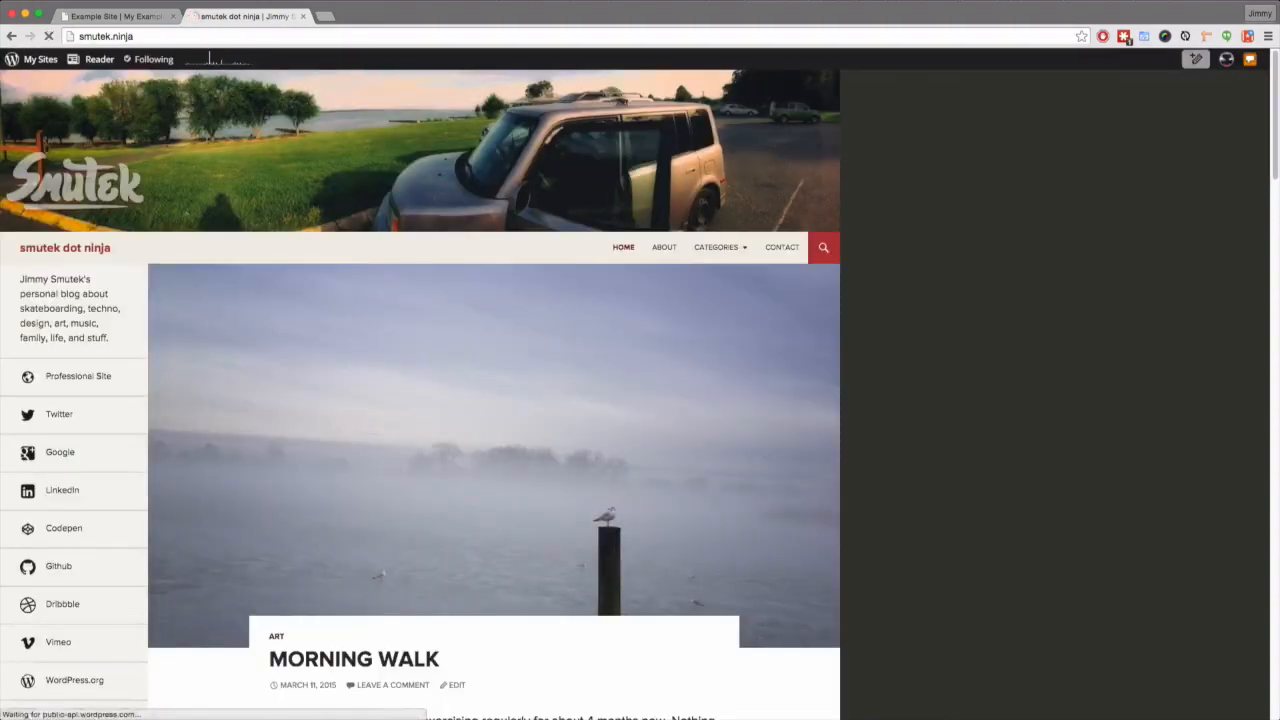
pyautogui.press('super+w')
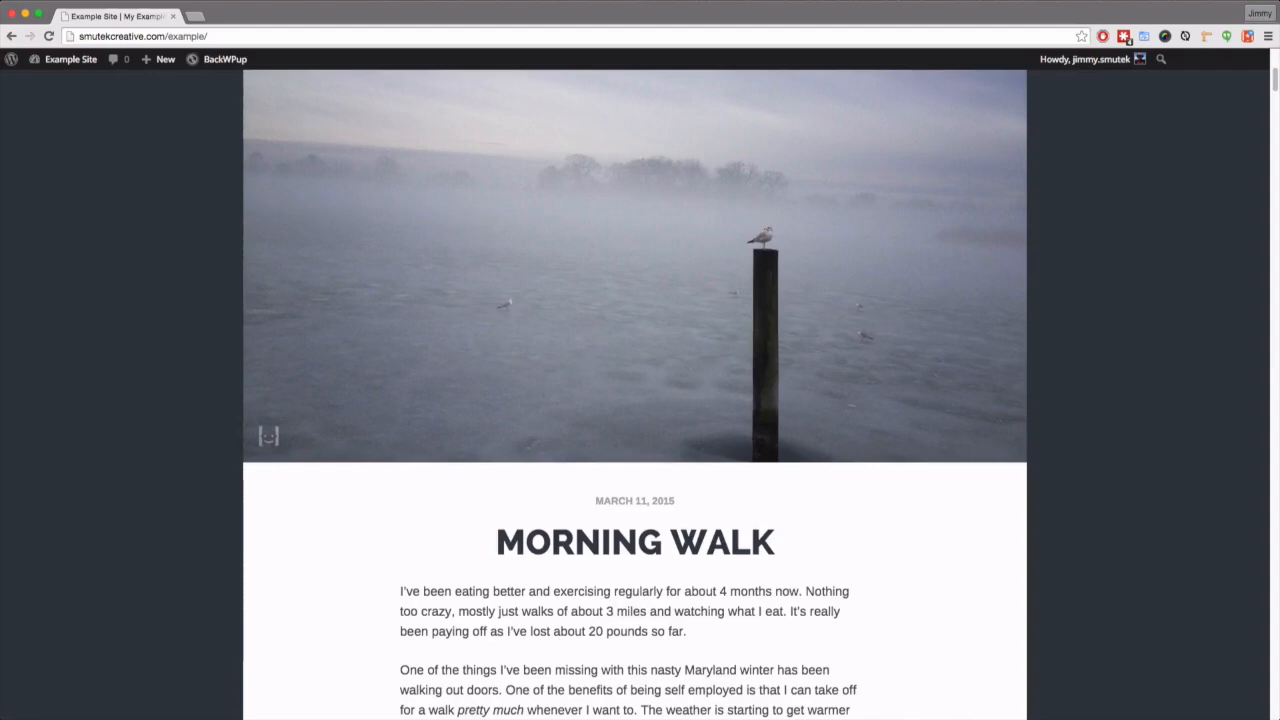
pyautogui.press('super+t')
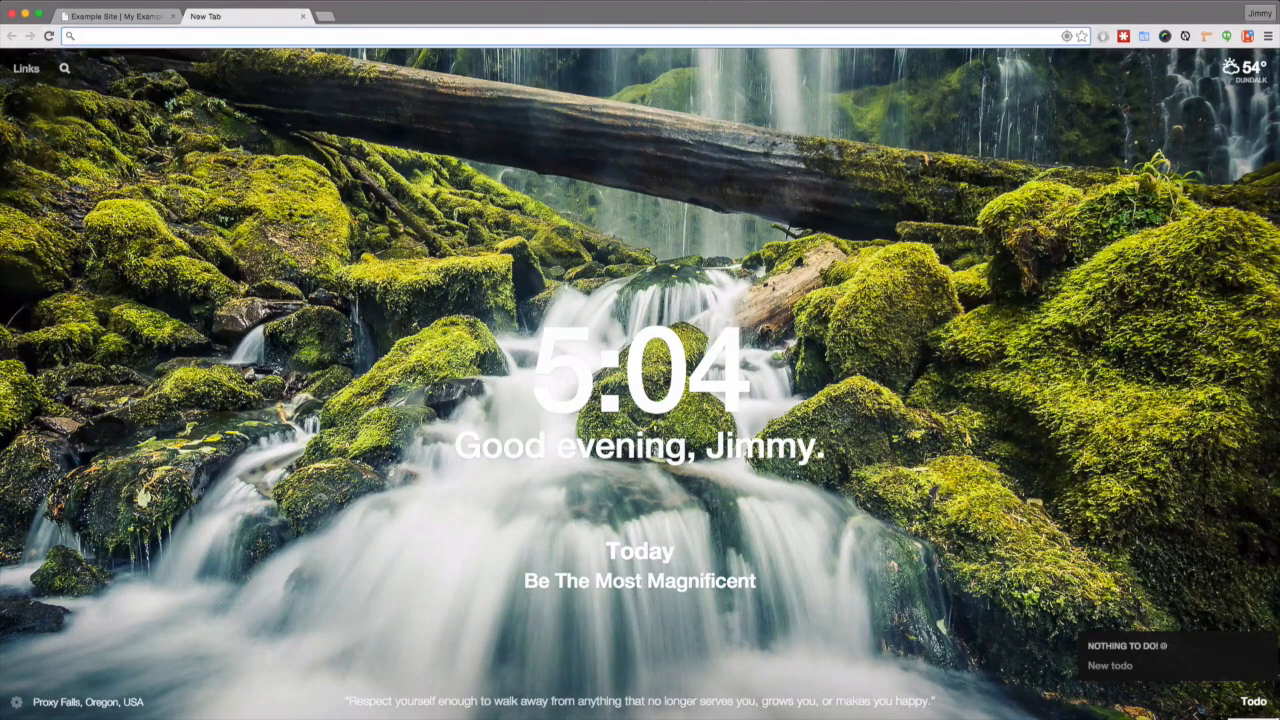
# - Search Google for 'desktop server' and go to the DesktopServer page on ServerPress.com
pyautogui.write('desktop')
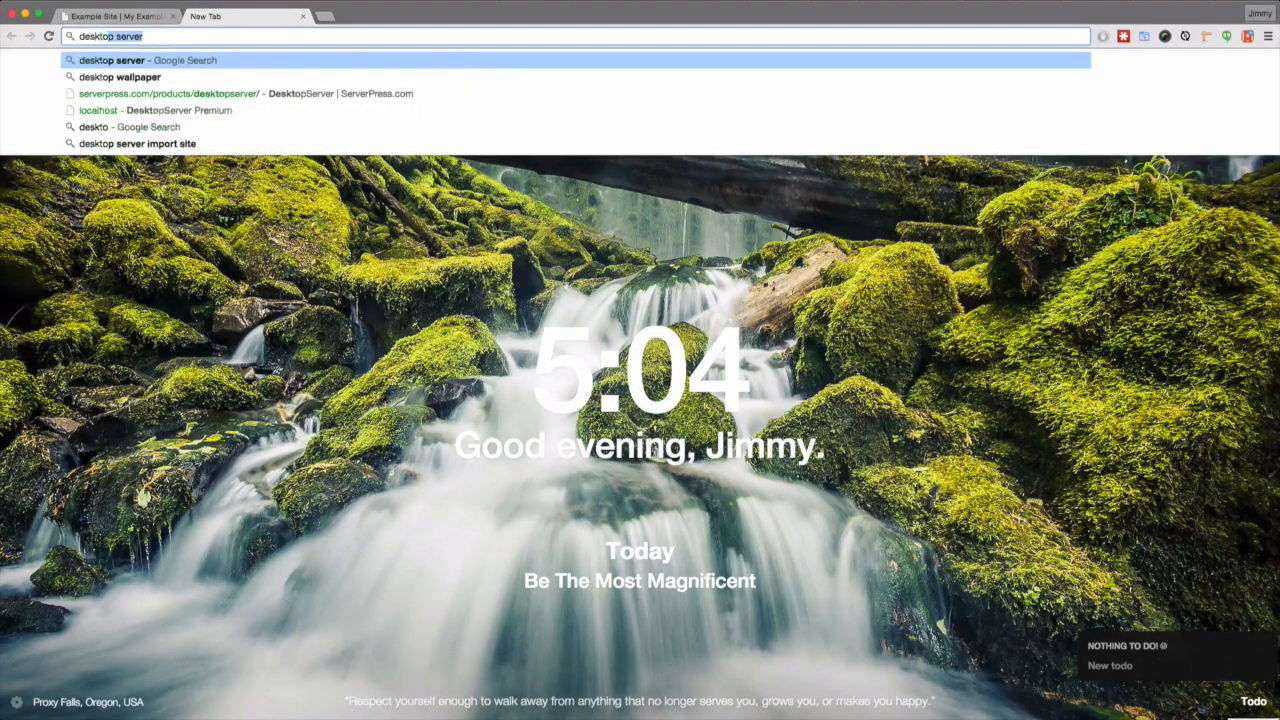
pyautogui.write(' server')
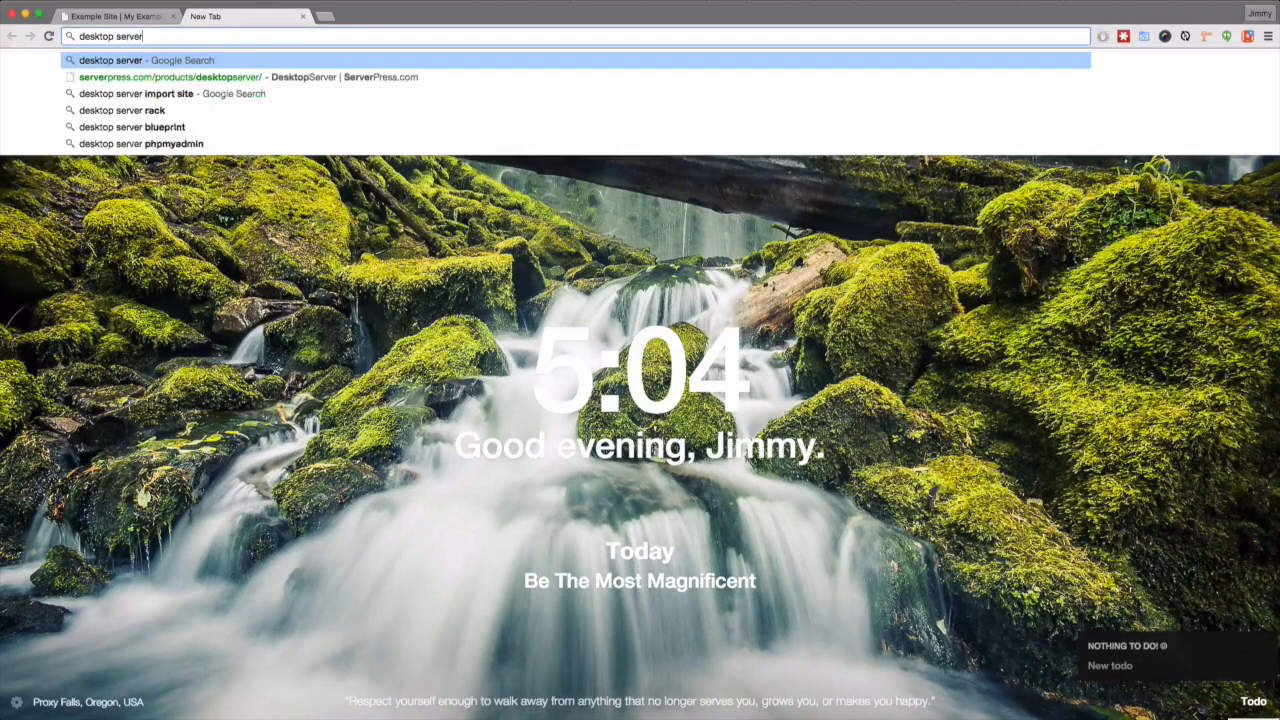
pyautogui.press('Return')
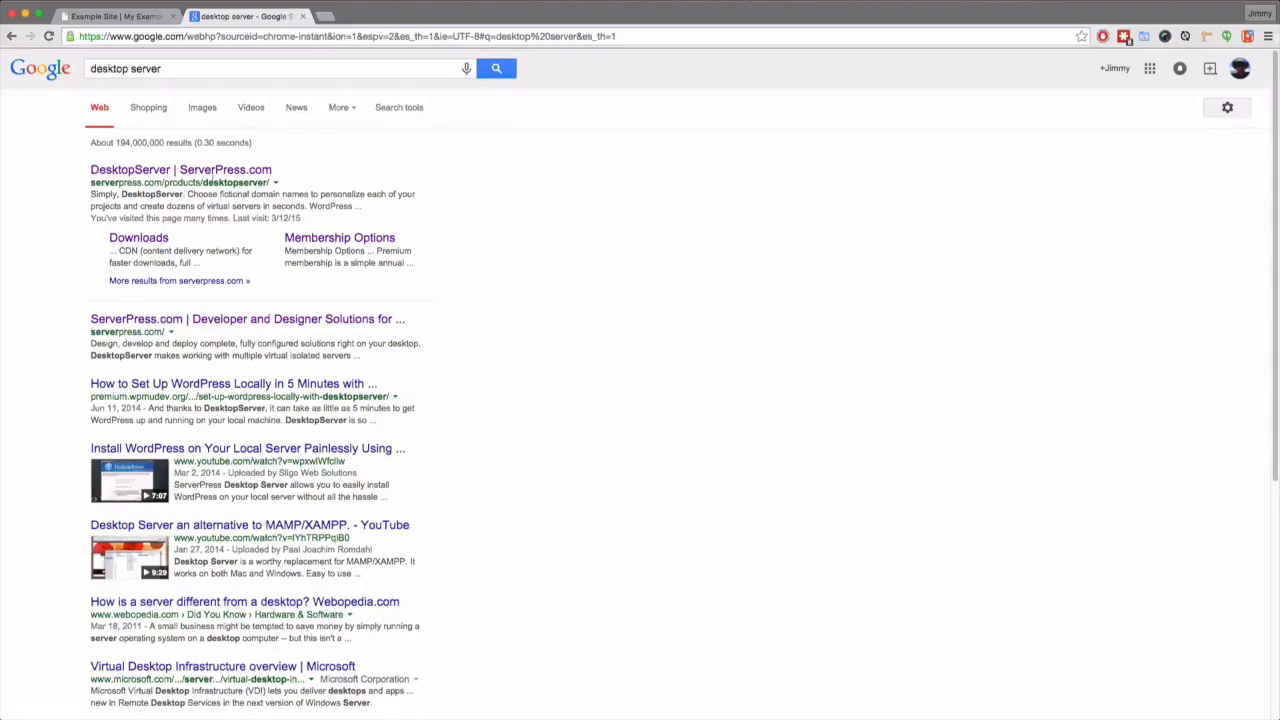
pyautogui.click(200, 172)
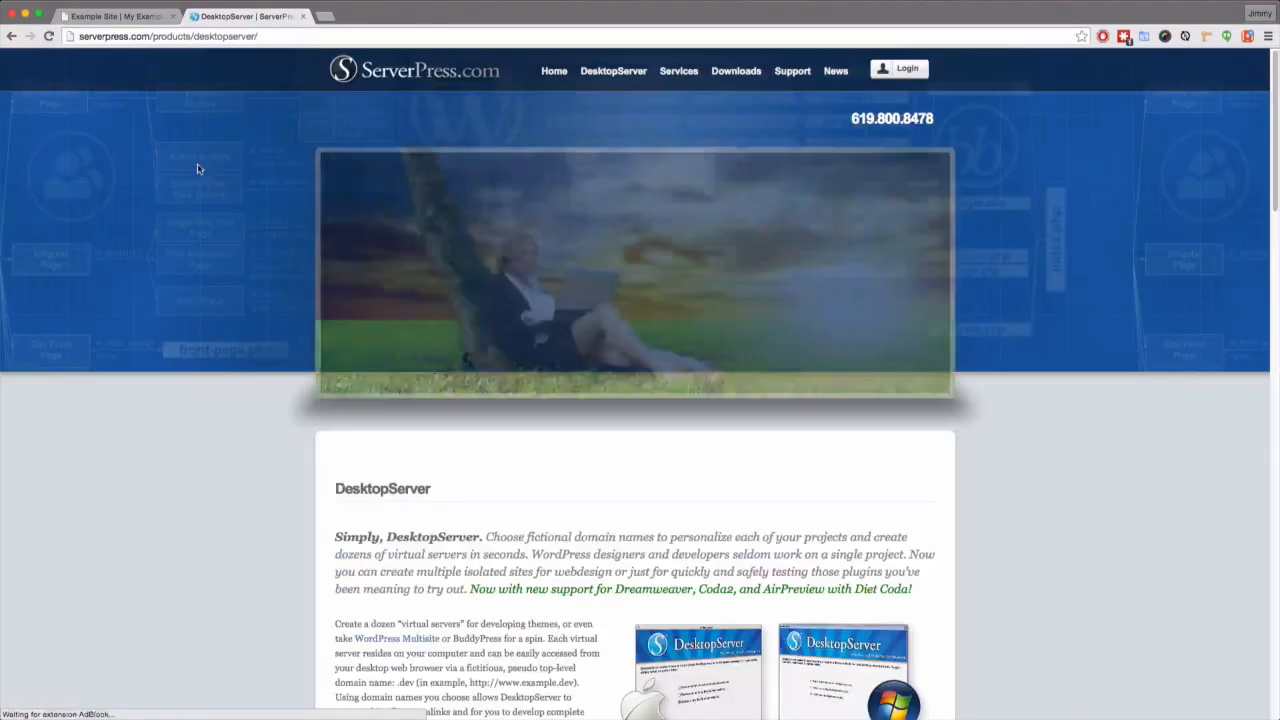
# - View the free DesktopServer Limited download via Membership Options, then close the ServerPress tab
pyautogui.click(616, 73)
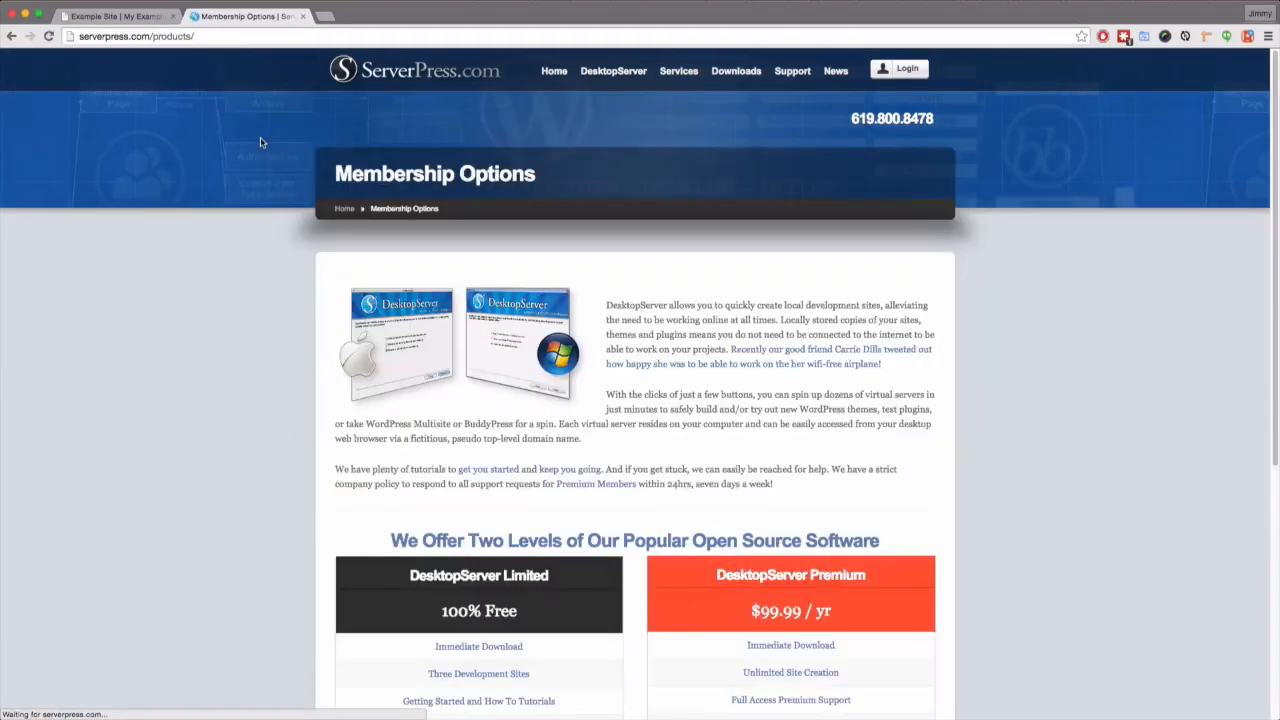
pyautogui.scroll(-5, 393, 465)
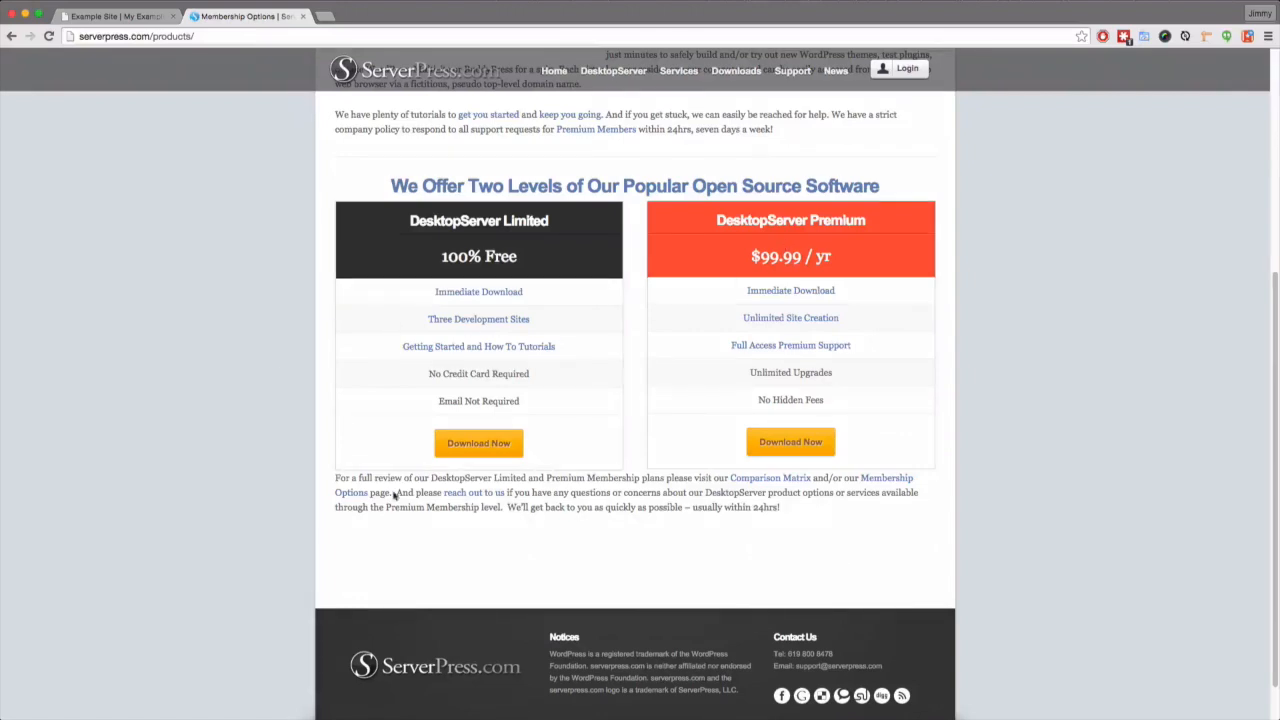
pyautogui.click(482, 448)
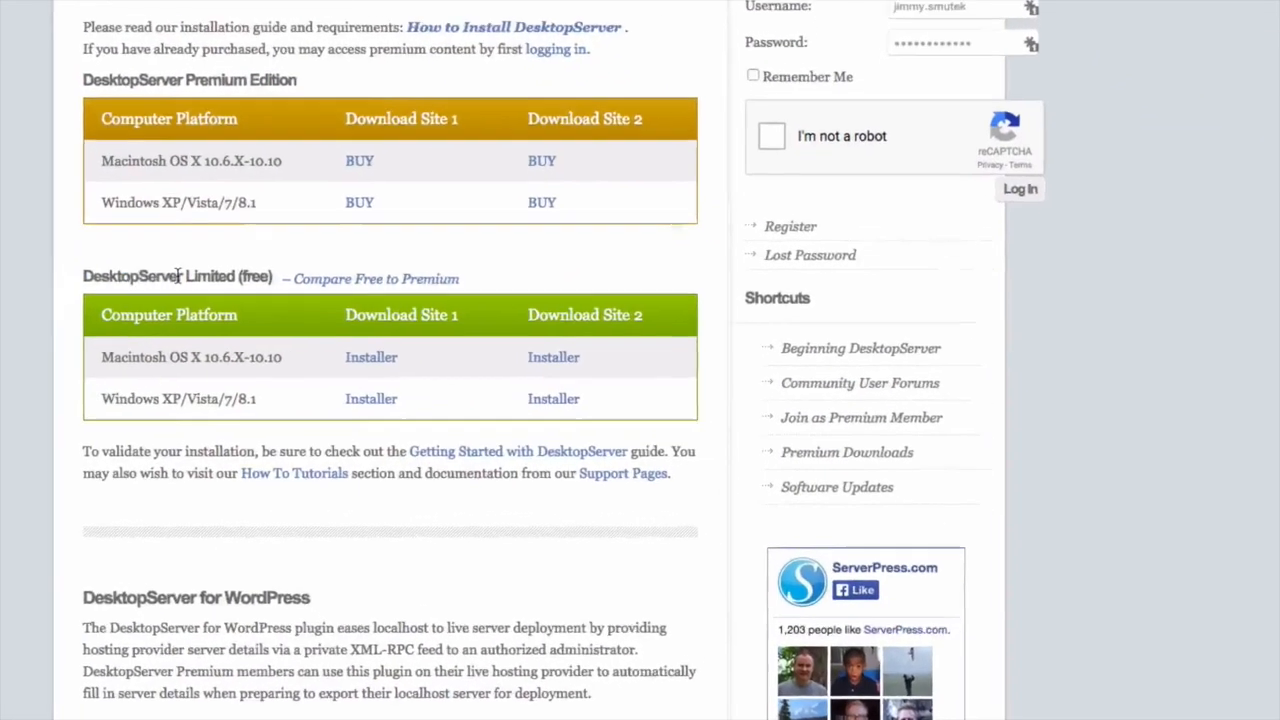
pyautogui.tripleClick(398, 338)
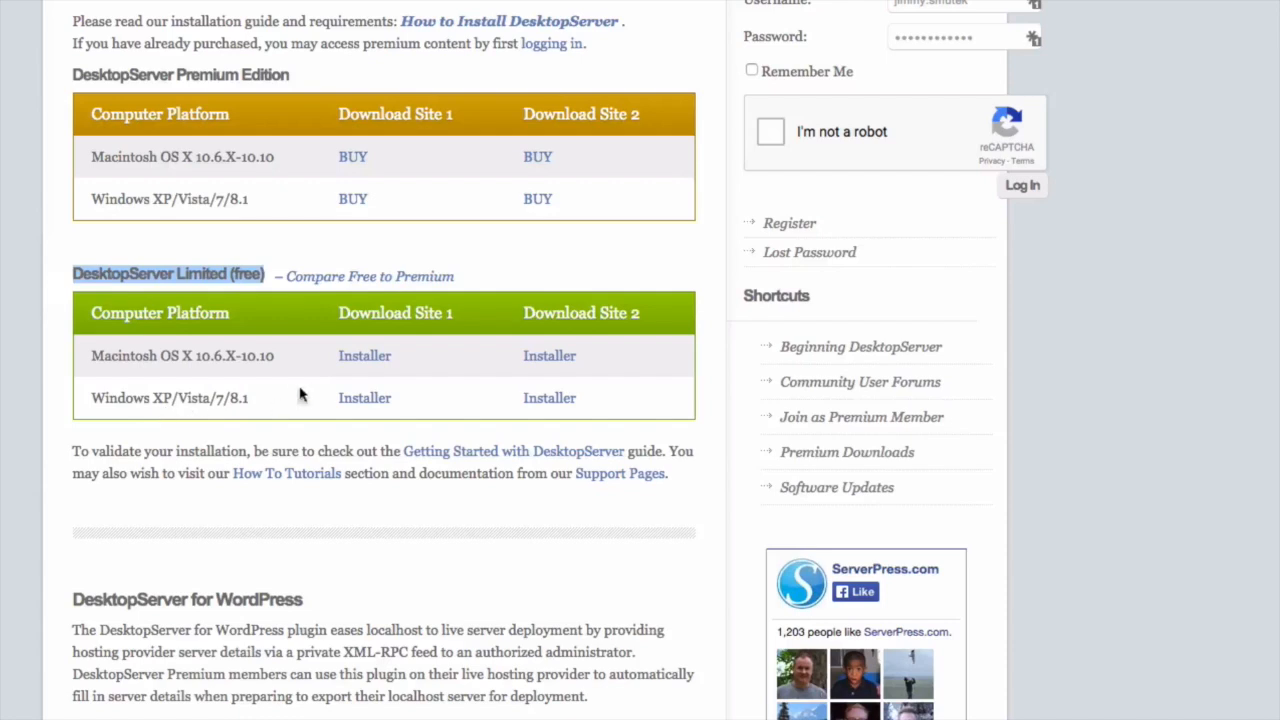
pyautogui.click(15, 417)
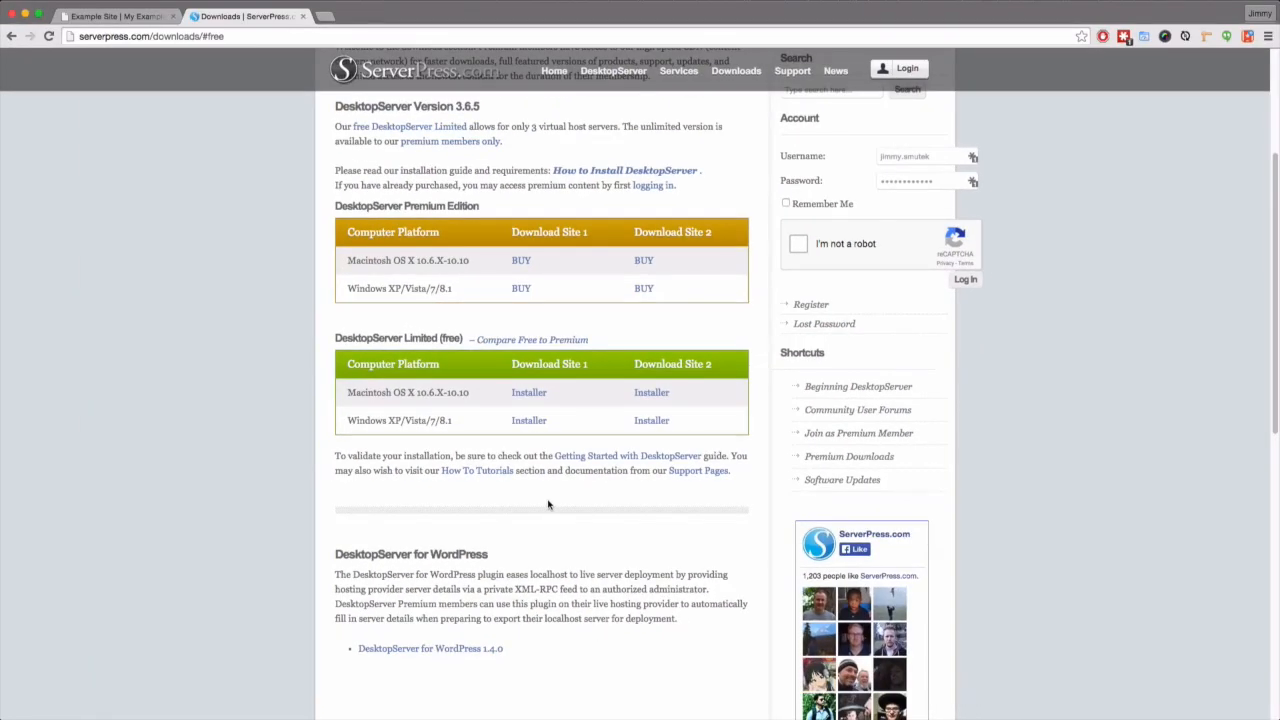
pyautogui.press('super+w')
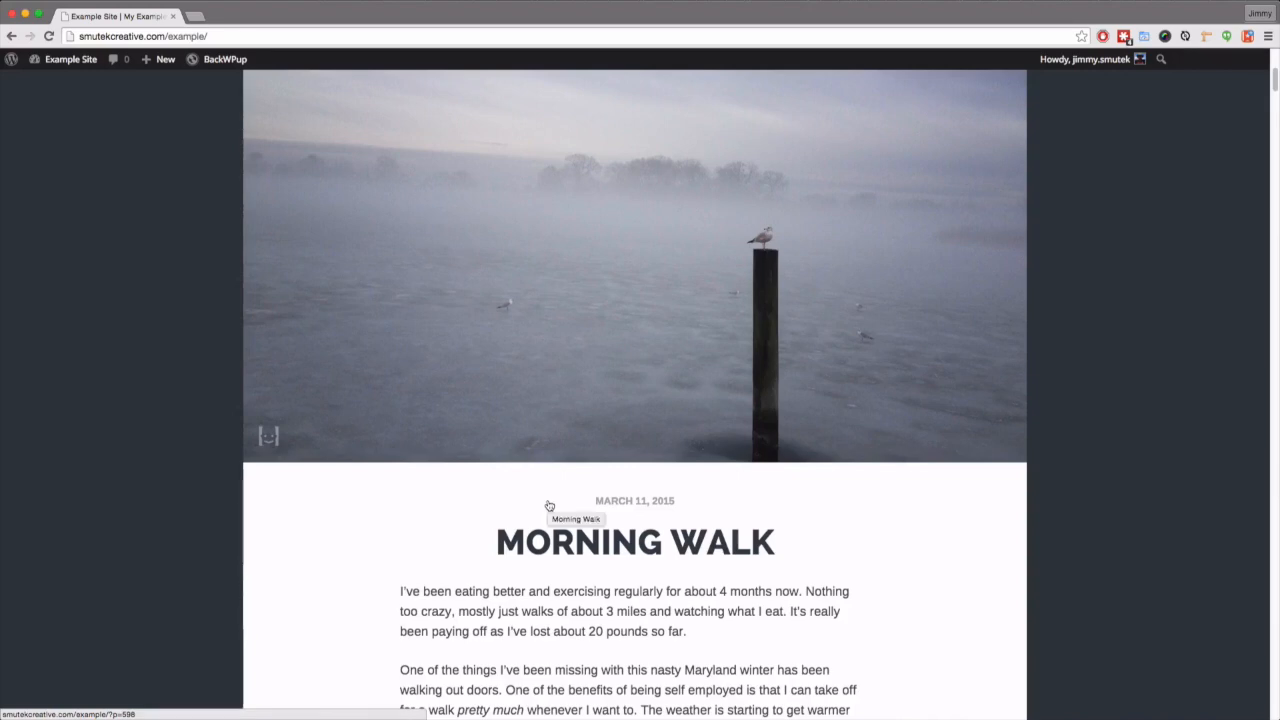
# - Launch DesktopServer through Spotlight by searching 'desk' and move its window left
pyautogui.press('super+space')
pyautogui.write('desk')
pyautogui.press('Return')
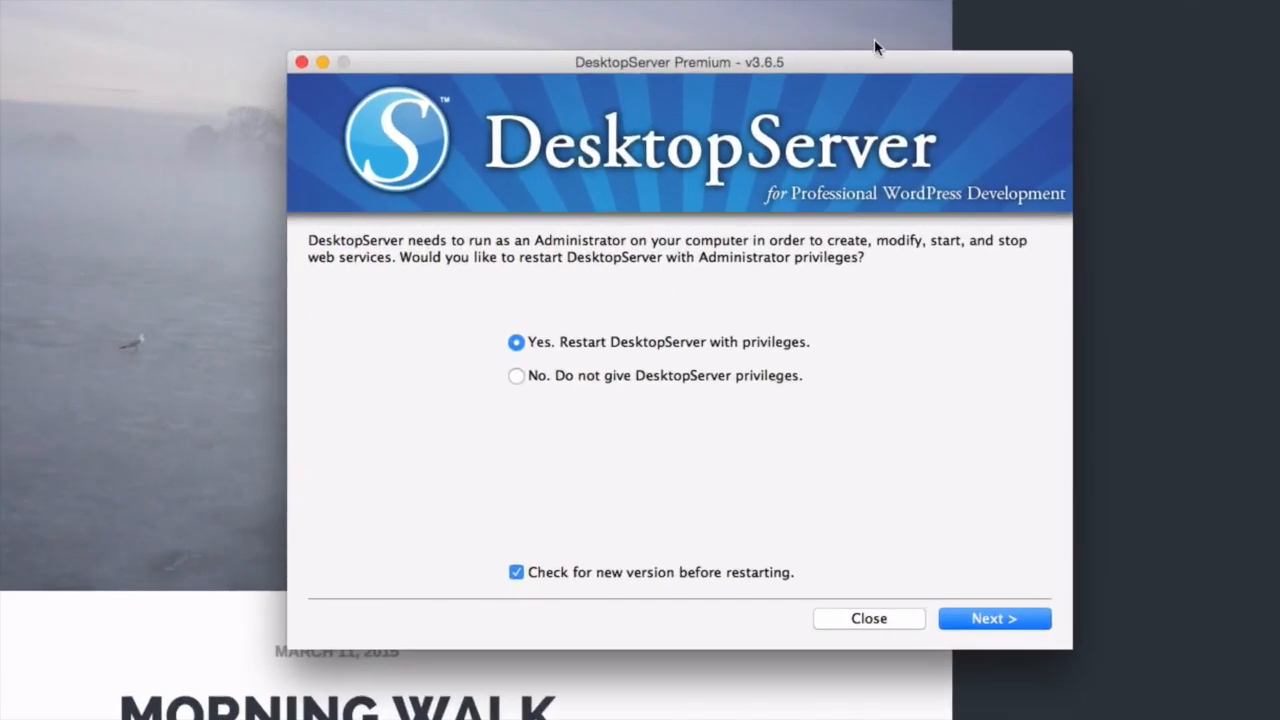
pyautogui.moveTo(868, 60); pyautogui.dragTo(615, 68)
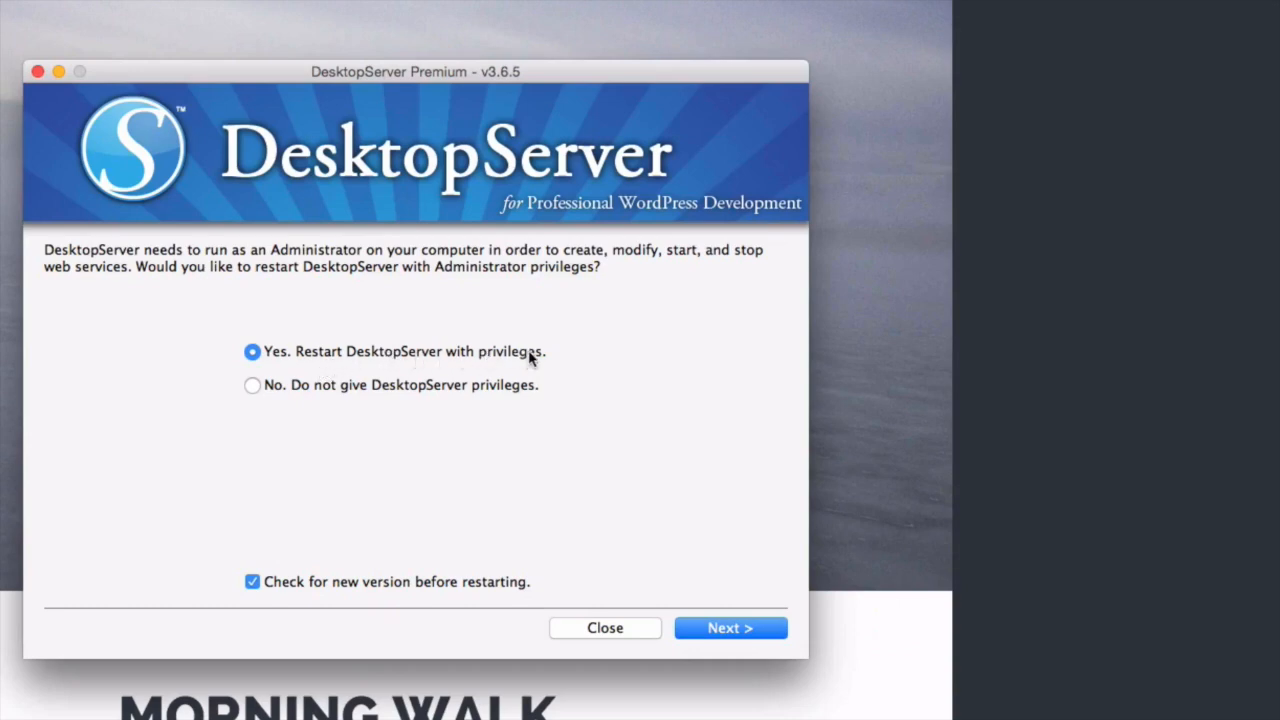
# - Restart DesktopServer with admin privileges and start Apache and MySQL, allowing mysqld connections
pyautogui.click(716, 632)
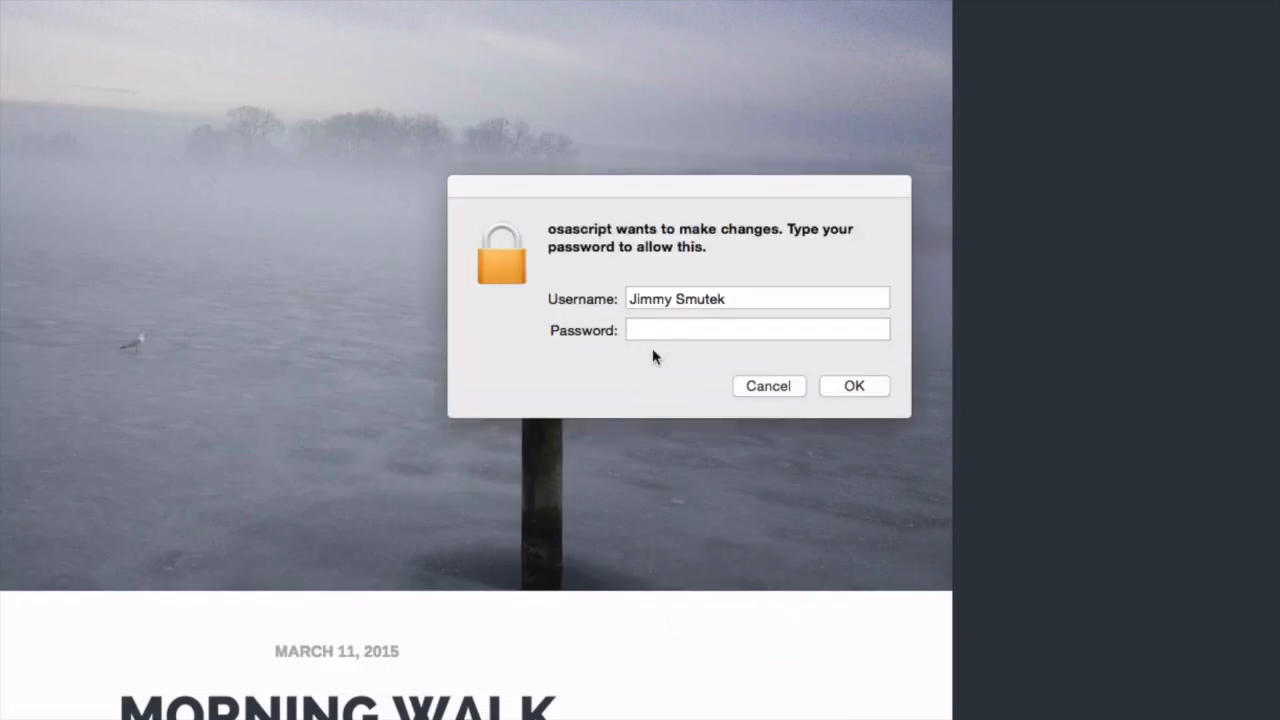
pyautogui.click(664, 328)
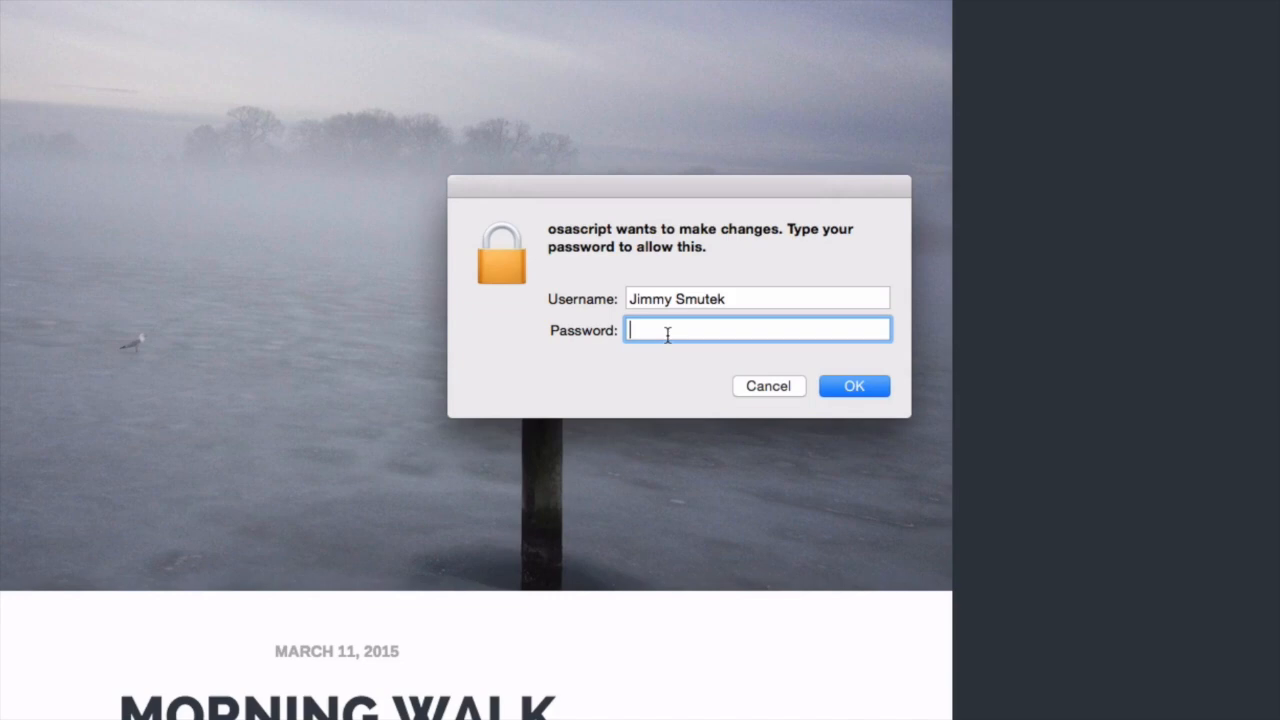
pyautogui.write('********************')
pyautogui.press('Return')
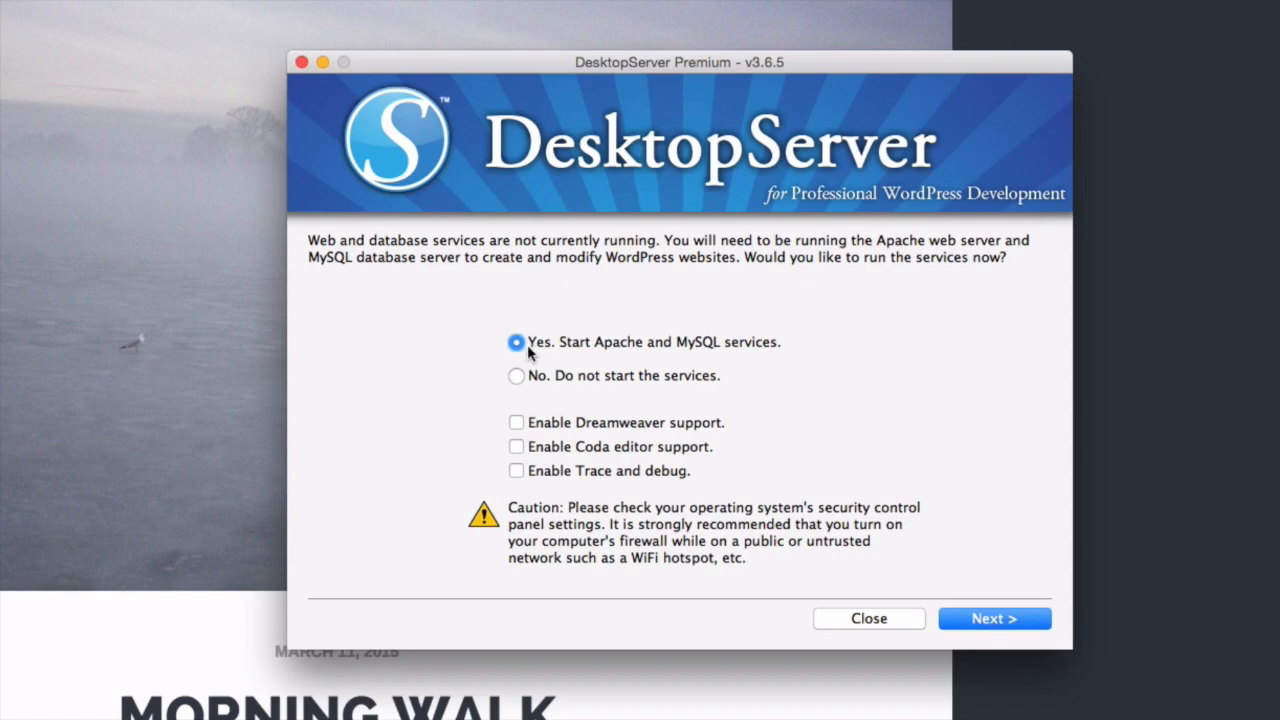
pyautogui.click(975, 619)
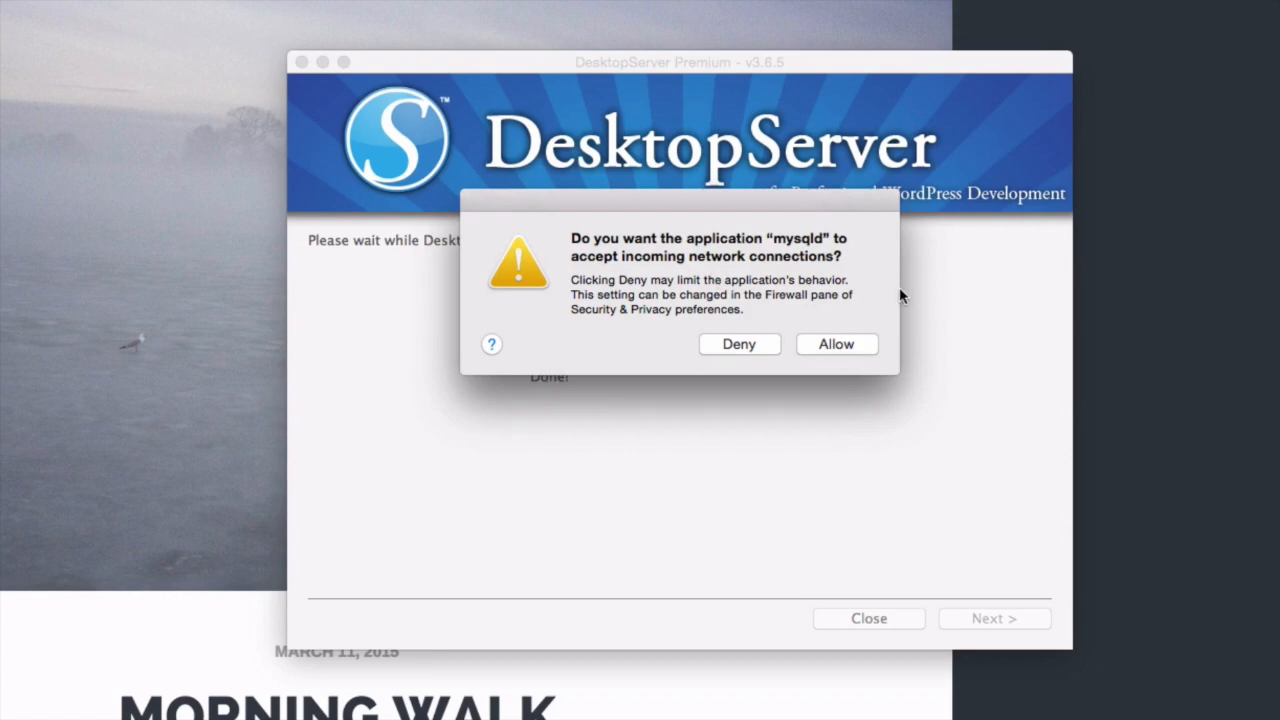
pyautogui.click(846, 346)
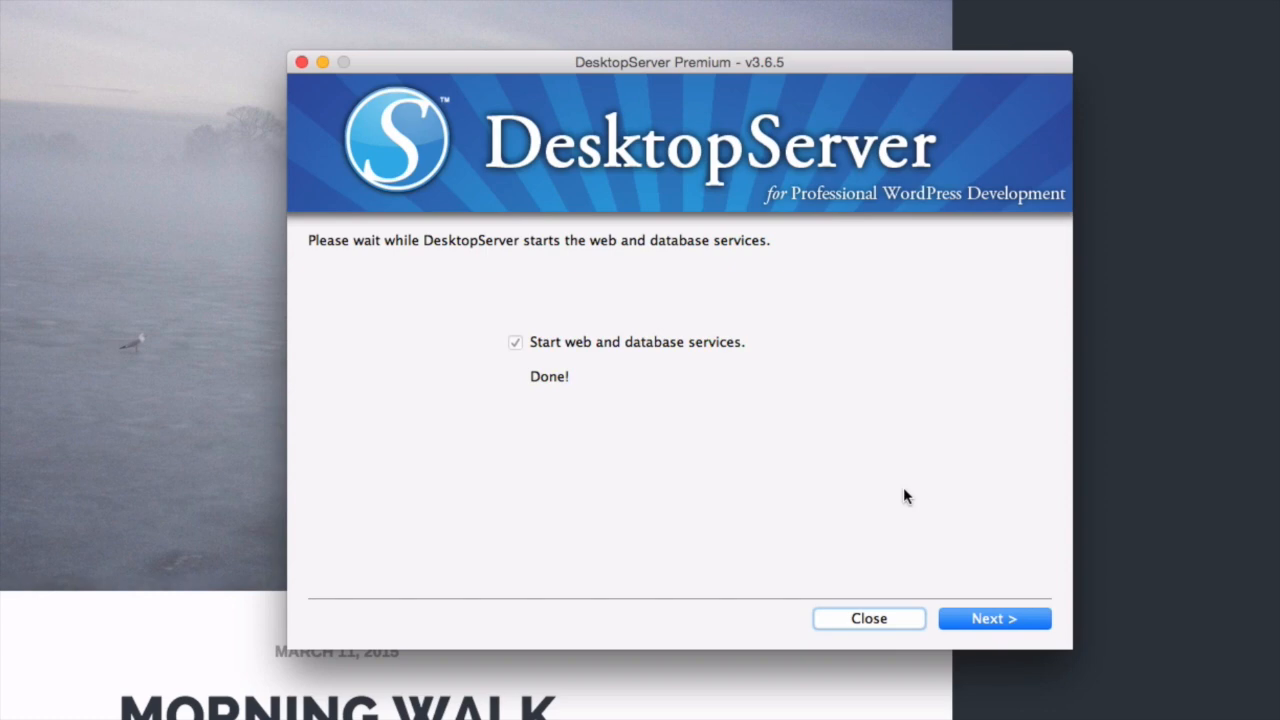
pyautogui.click(1007, 621)
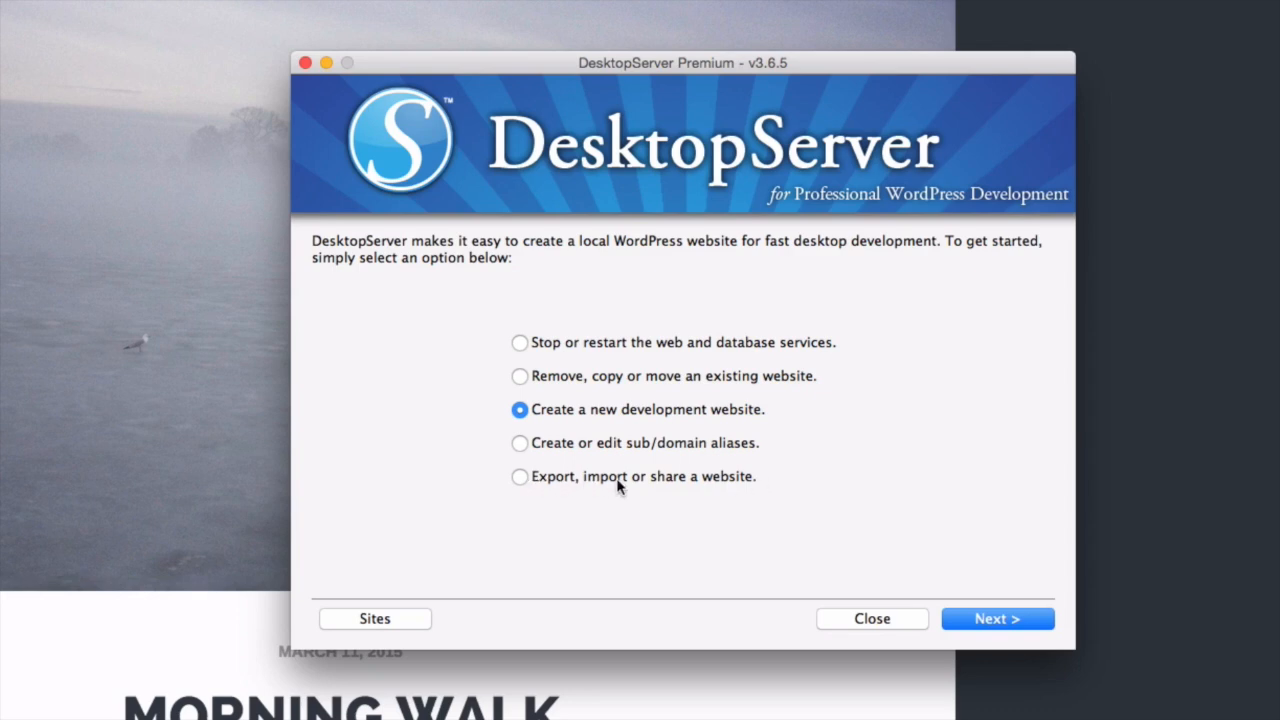
# - Choose Export, import or share a website, then Import an existing WordPress website archive
pyautogui.click(520, 477)
pyautogui.click(985, 619)
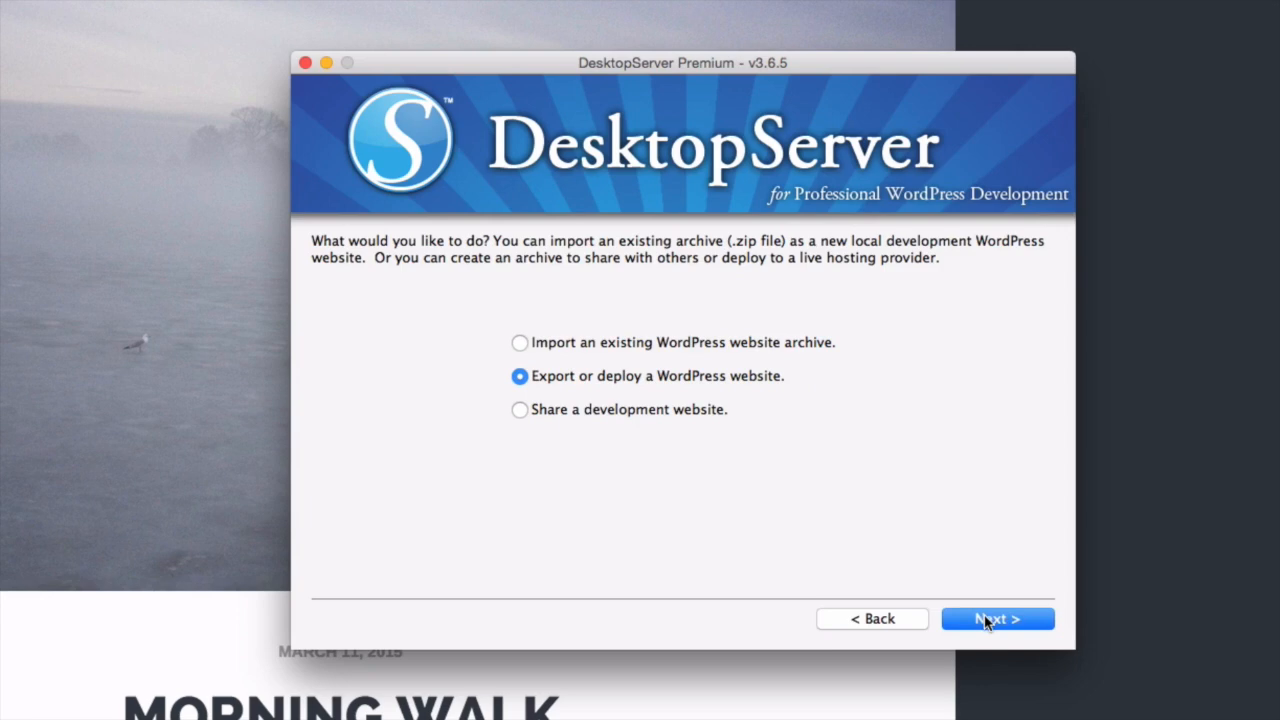
pyautogui.click(520, 343)
pyautogui.click(995, 619)
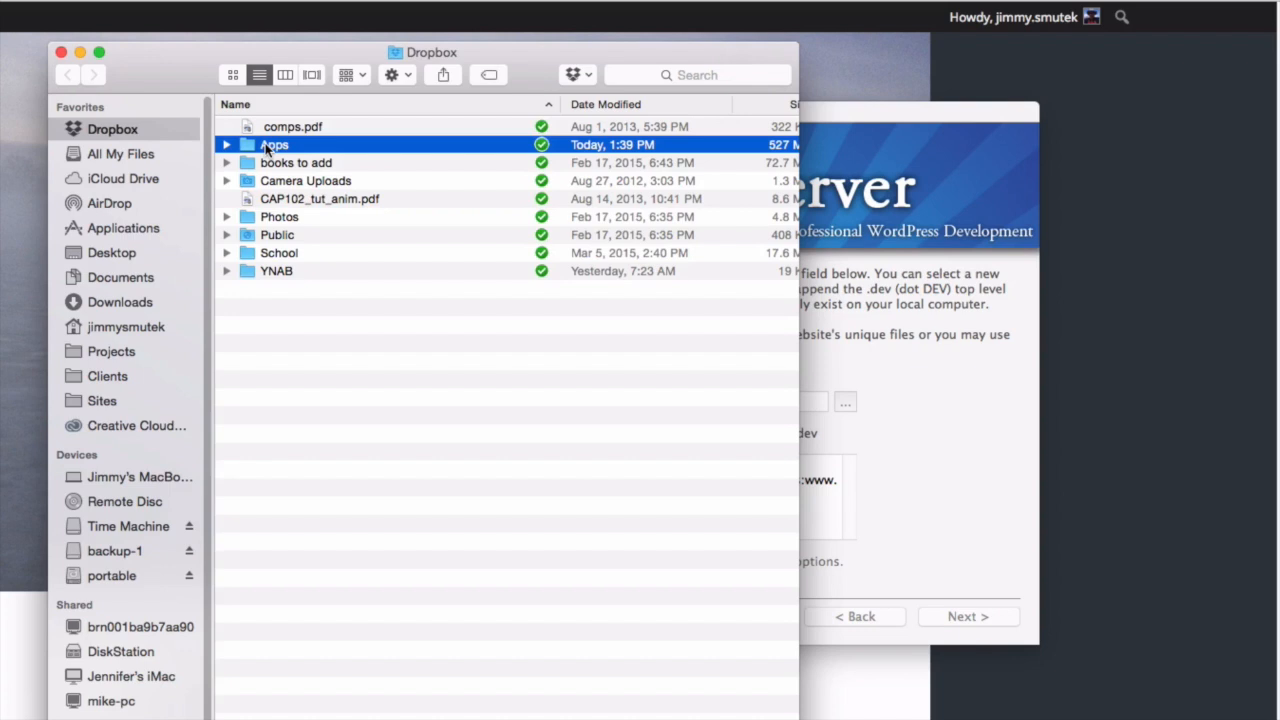
# - Copy the backwpup tar.gz backup from Dropbox/Apps/BackWPup/Example-Site onto the Desktop
pyautogui.doubleClick(266, 145)
pyautogui.doubleClick(270, 131)
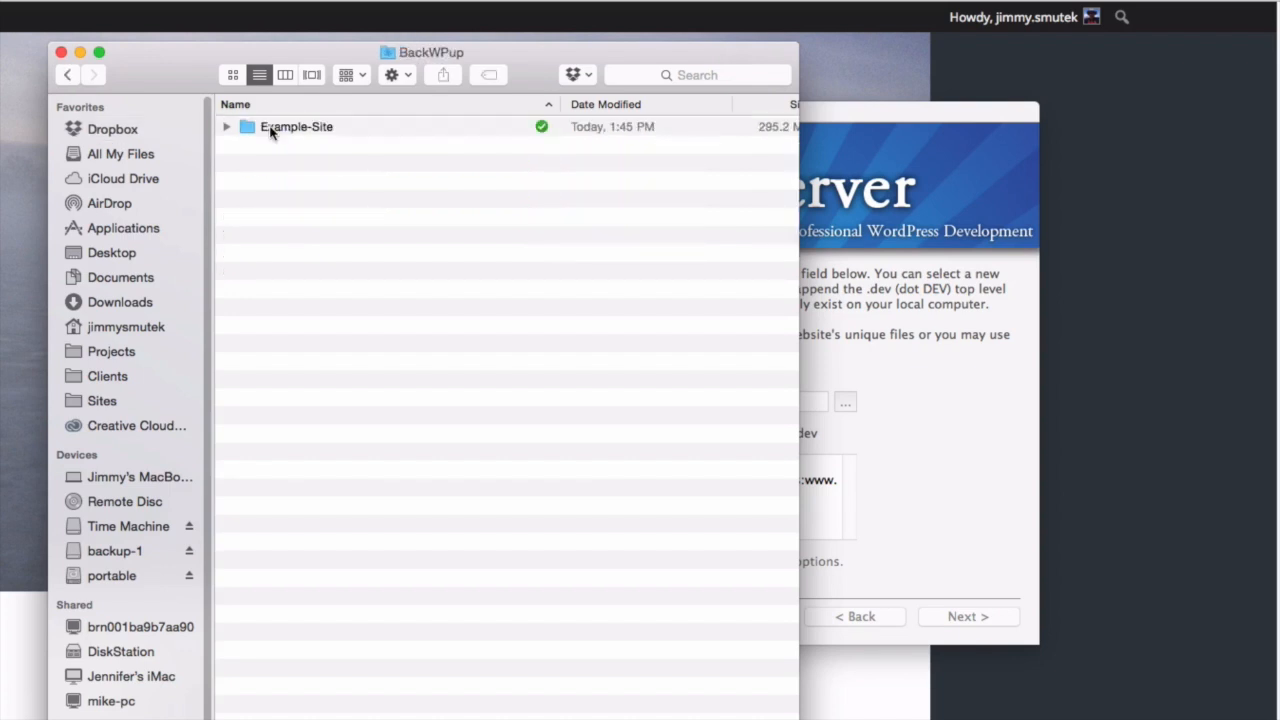
pyautogui.doubleClick(275, 133)
pyautogui.click(312, 136)
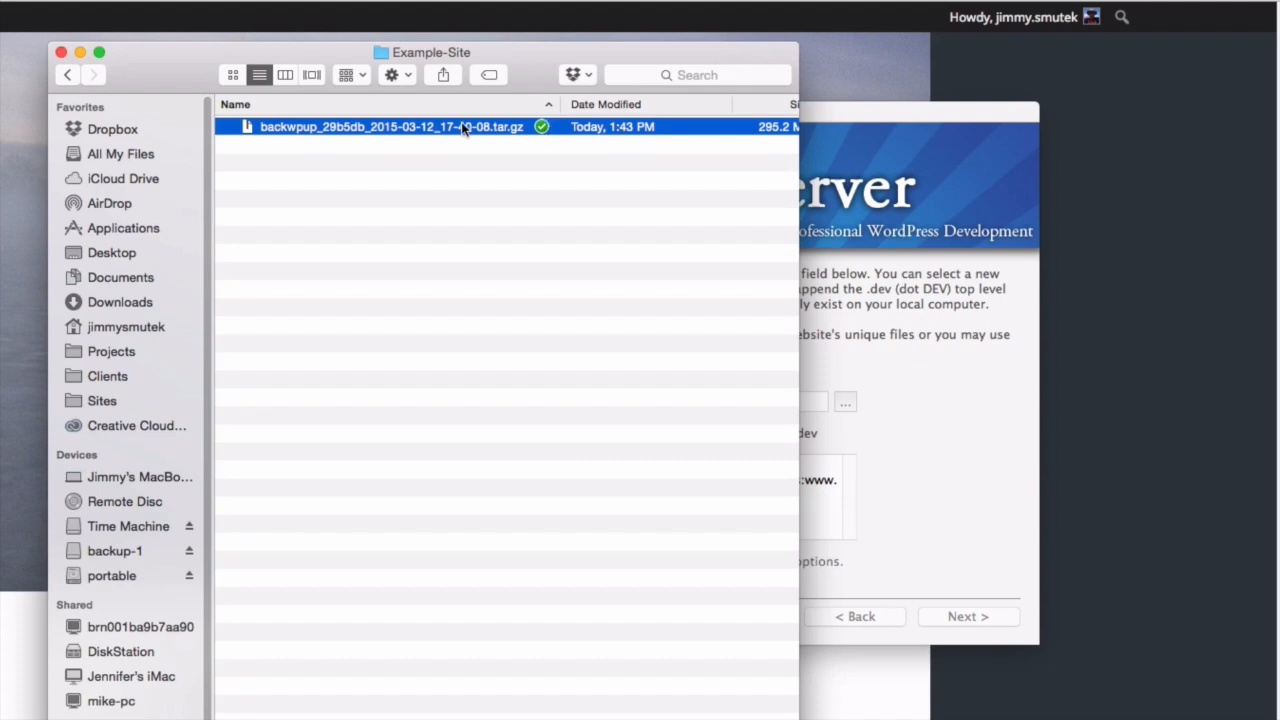
pyautogui.moveTo(463, 127); pyautogui.dragTo(152, 254)
pyautogui.click(111, 253)
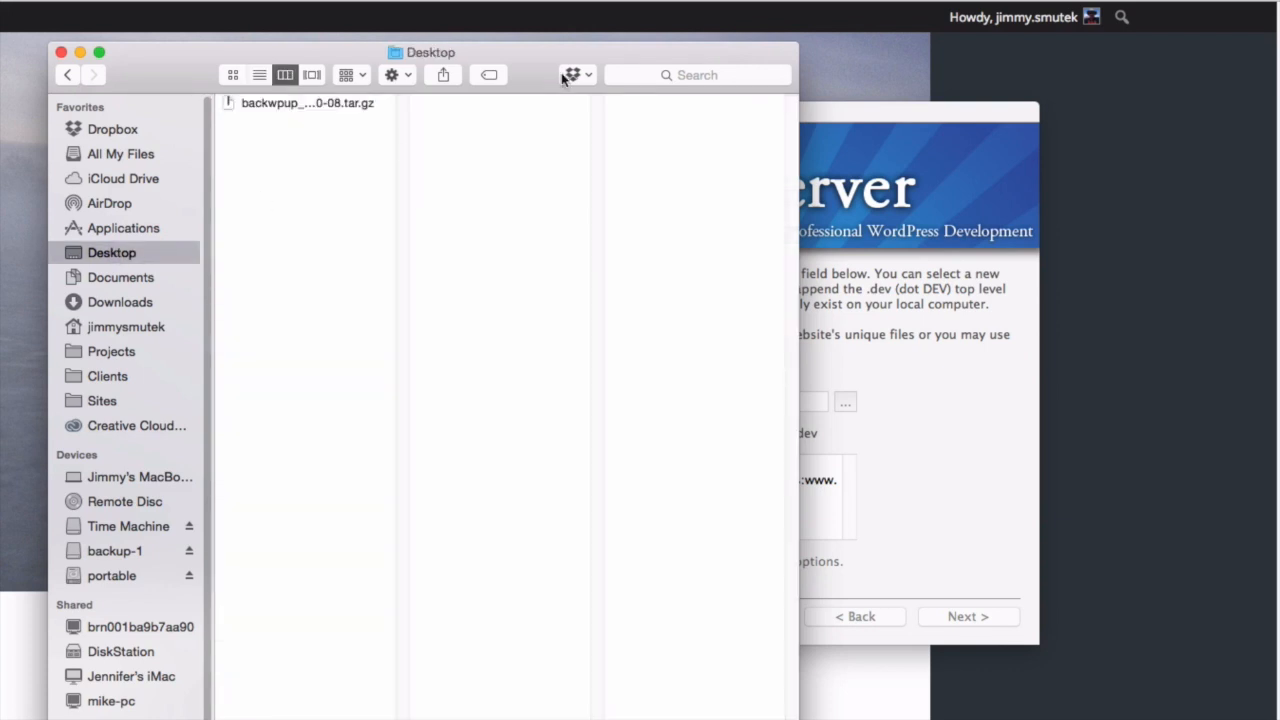
pyautogui.moveTo(534, 50); pyautogui.dragTo(48, 57)
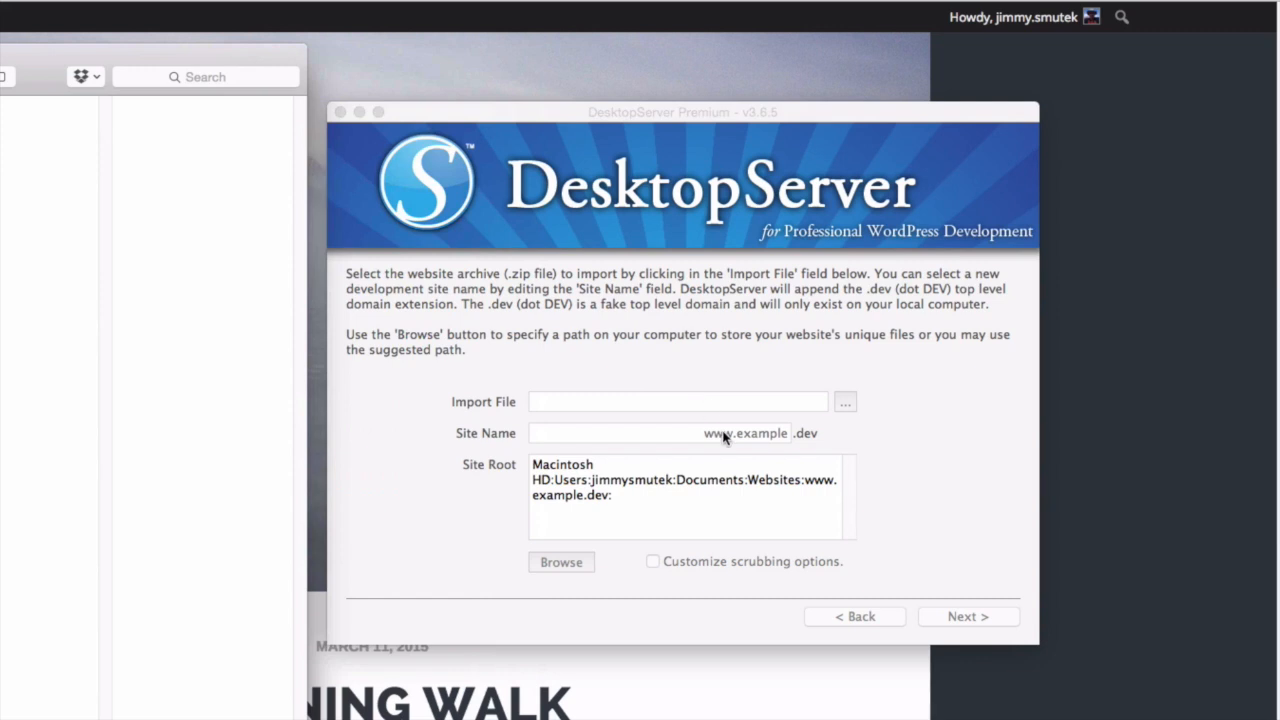
# - Place the Desktop Finder window over the import dialog and select the backwpup .tar.gz file
pyautogui.click(711, 318)
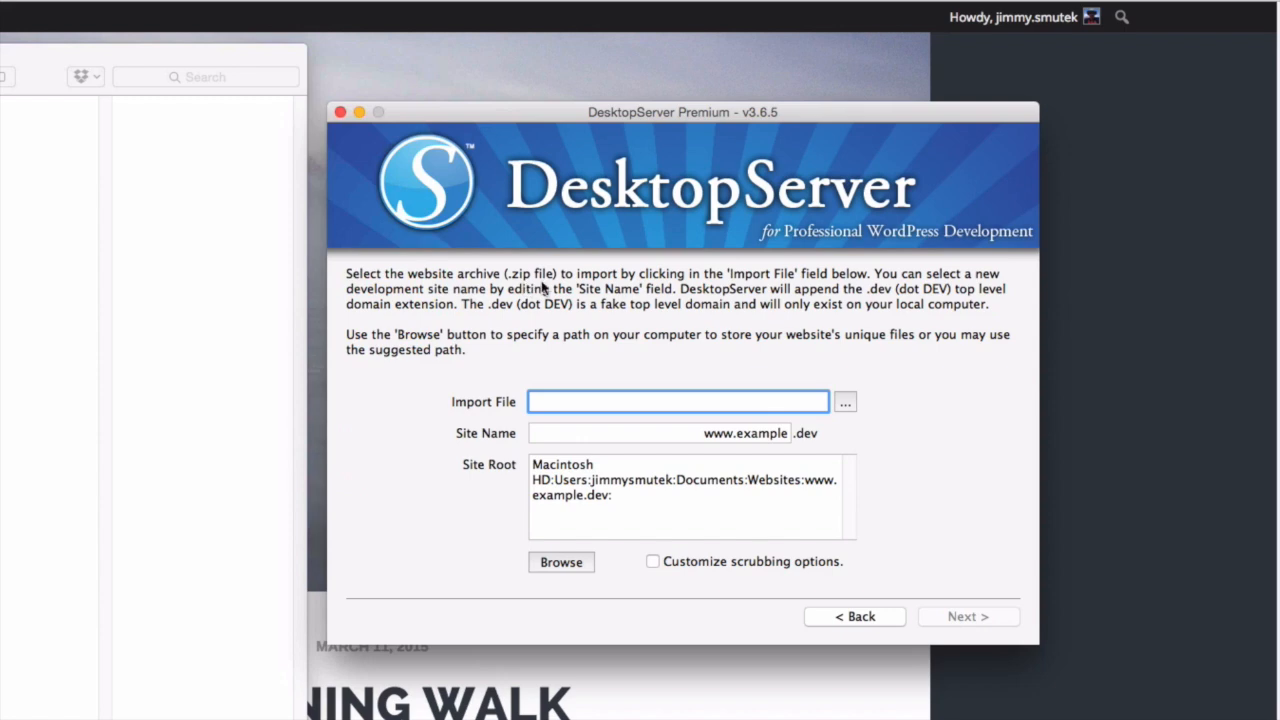
pyautogui.moveTo(120, 55); pyautogui.dragTo(402, 59)
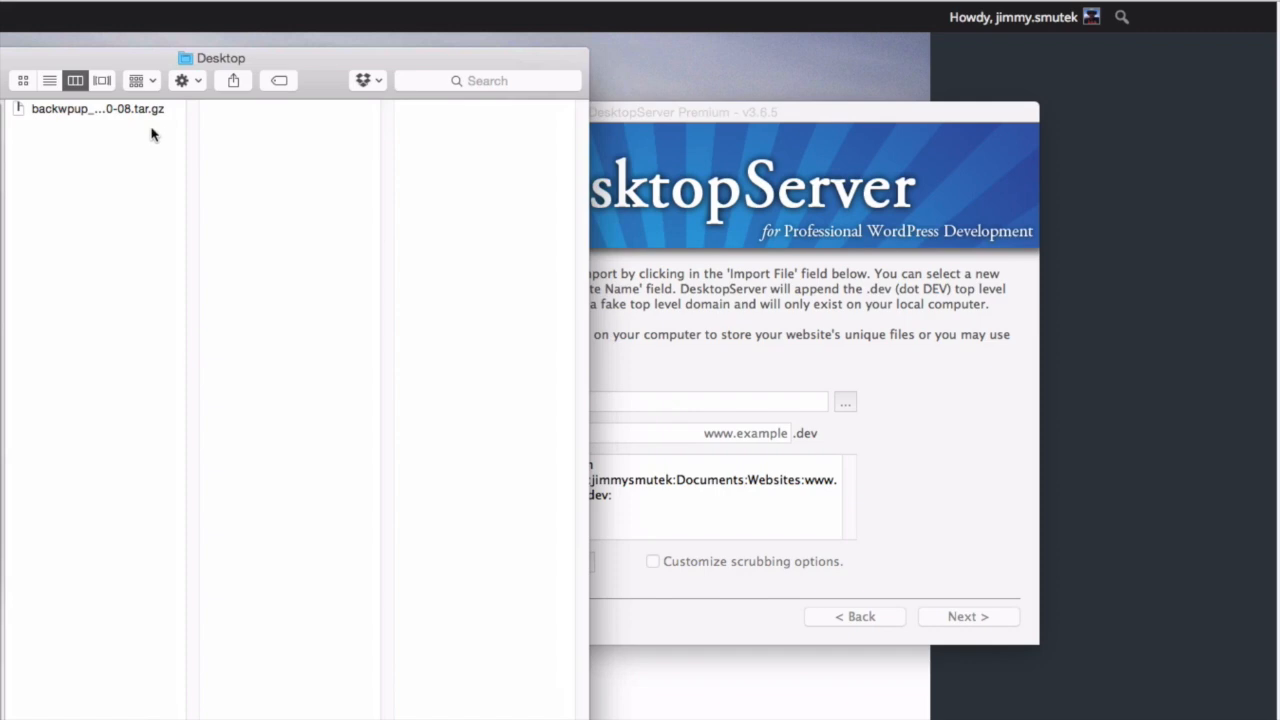
pyautogui.click(64, 112)
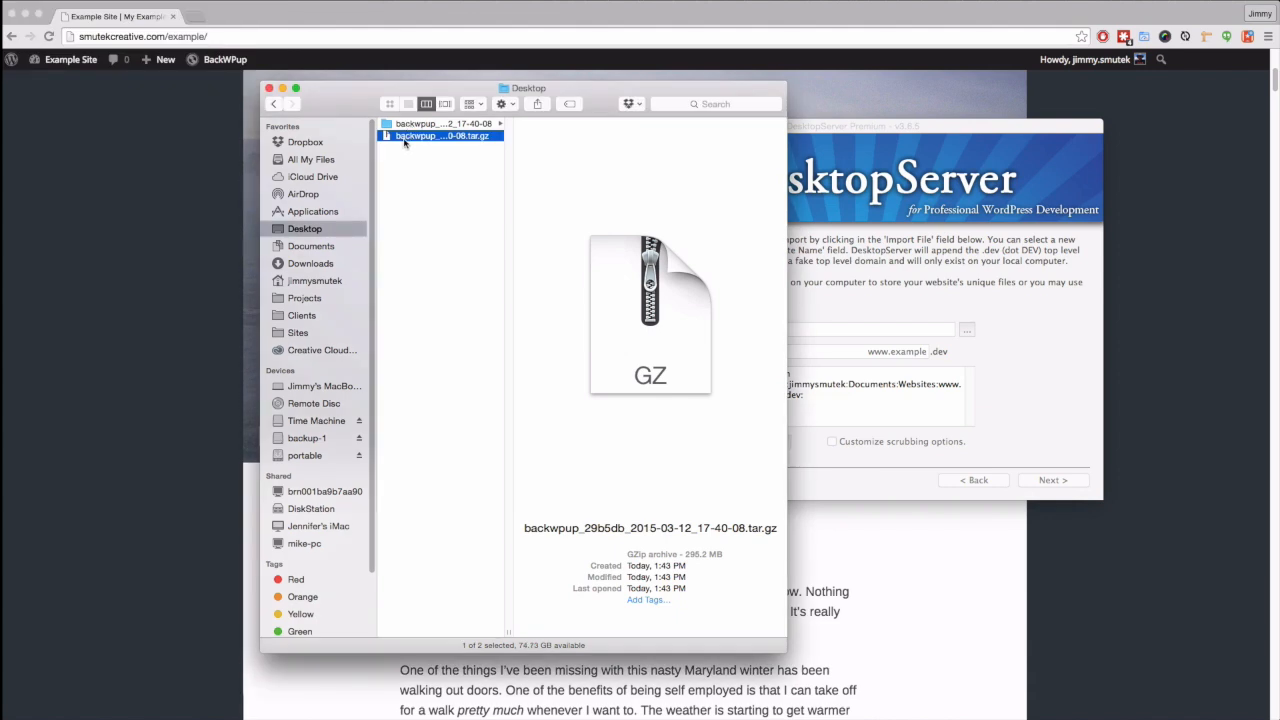
# - Move the backwpup .tar.gz backup on the Desktop to the Trash
pyautogui.click(423, 169)
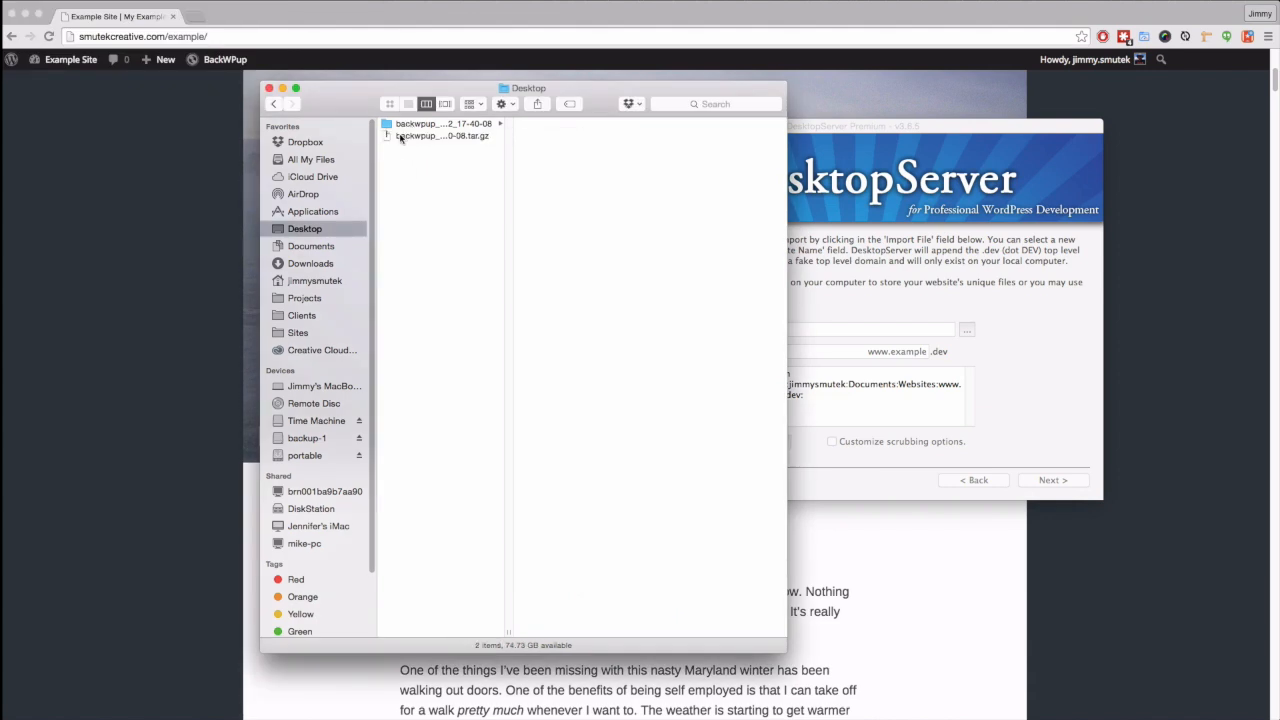
pyautogui.click(402, 137)
pyautogui.rightClick(406, 140)
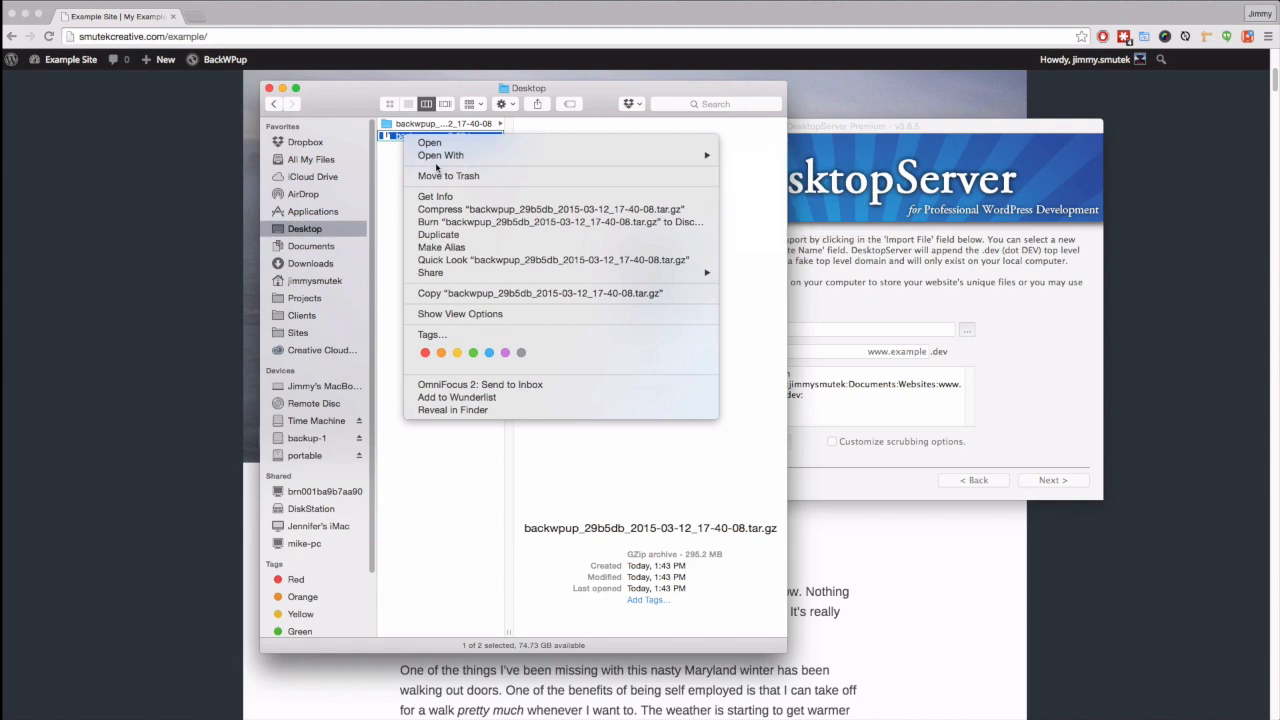
pyautogui.click(440, 176)
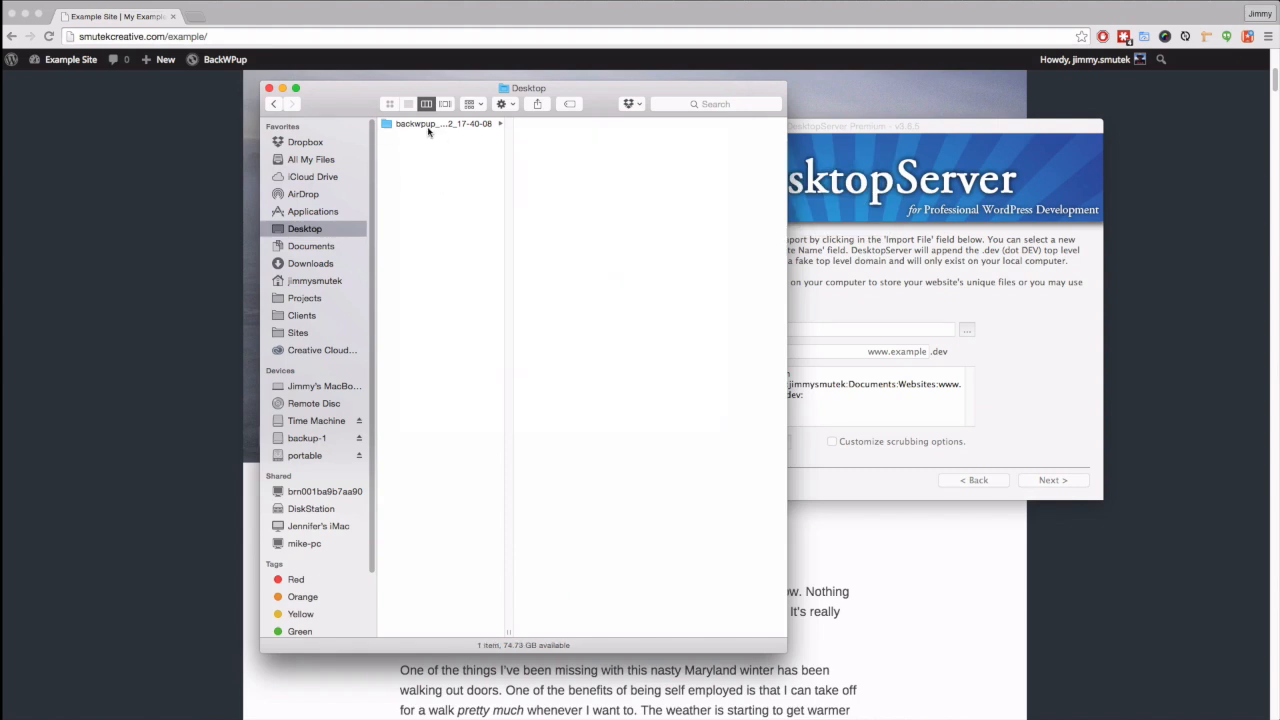
# - Compress the extracted backwpup folder into a zip, trash the folder, and close the window
pyautogui.click(426, 127)
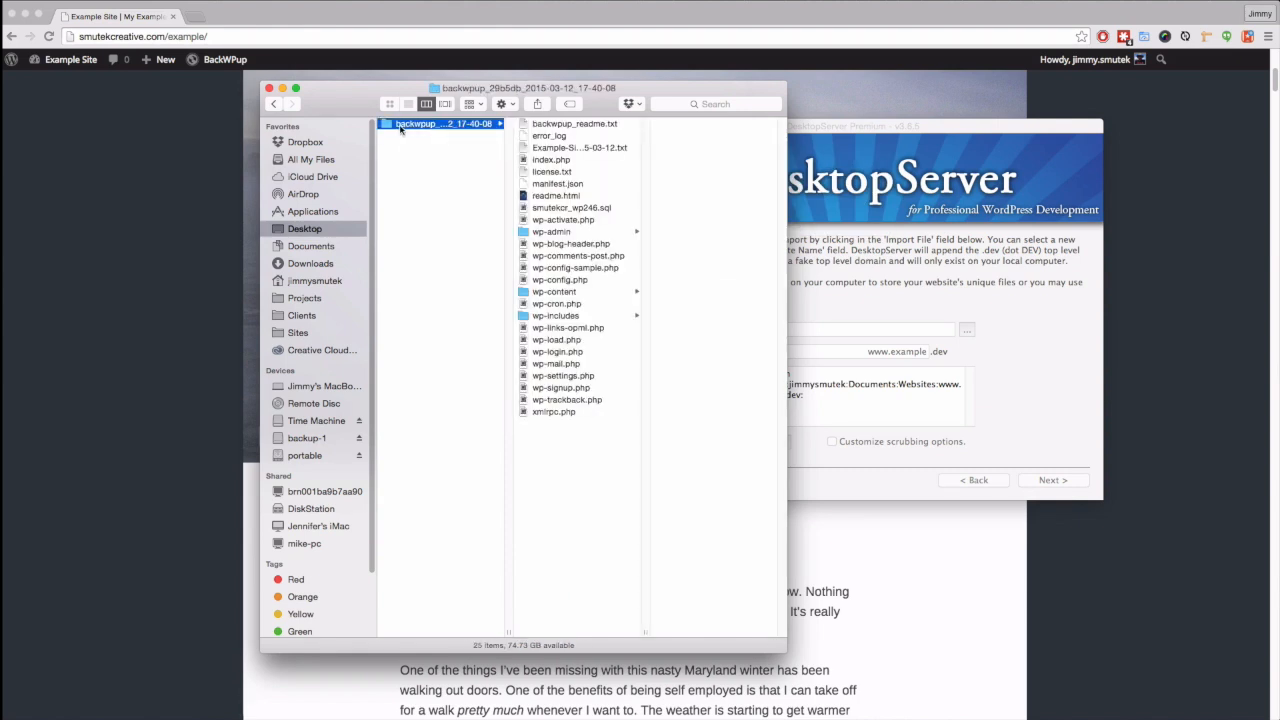
pyautogui.rightClick(401, 128)
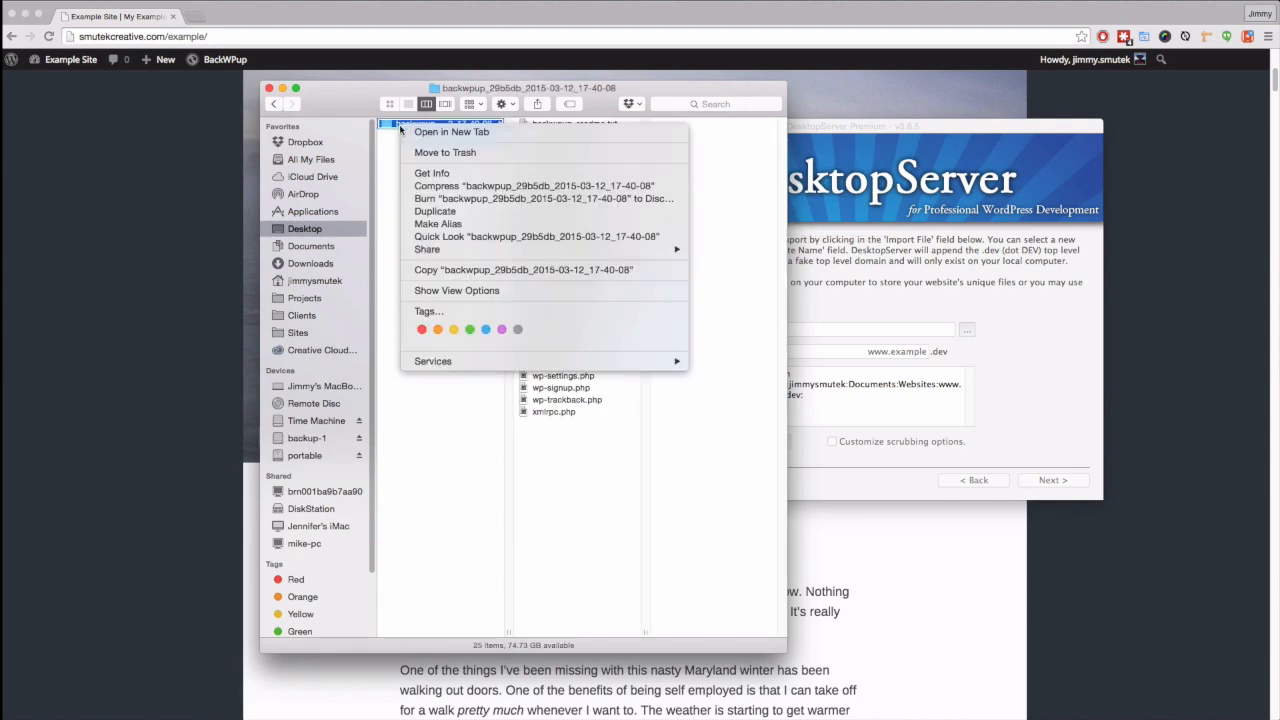
pyautogui.click(451, 187)
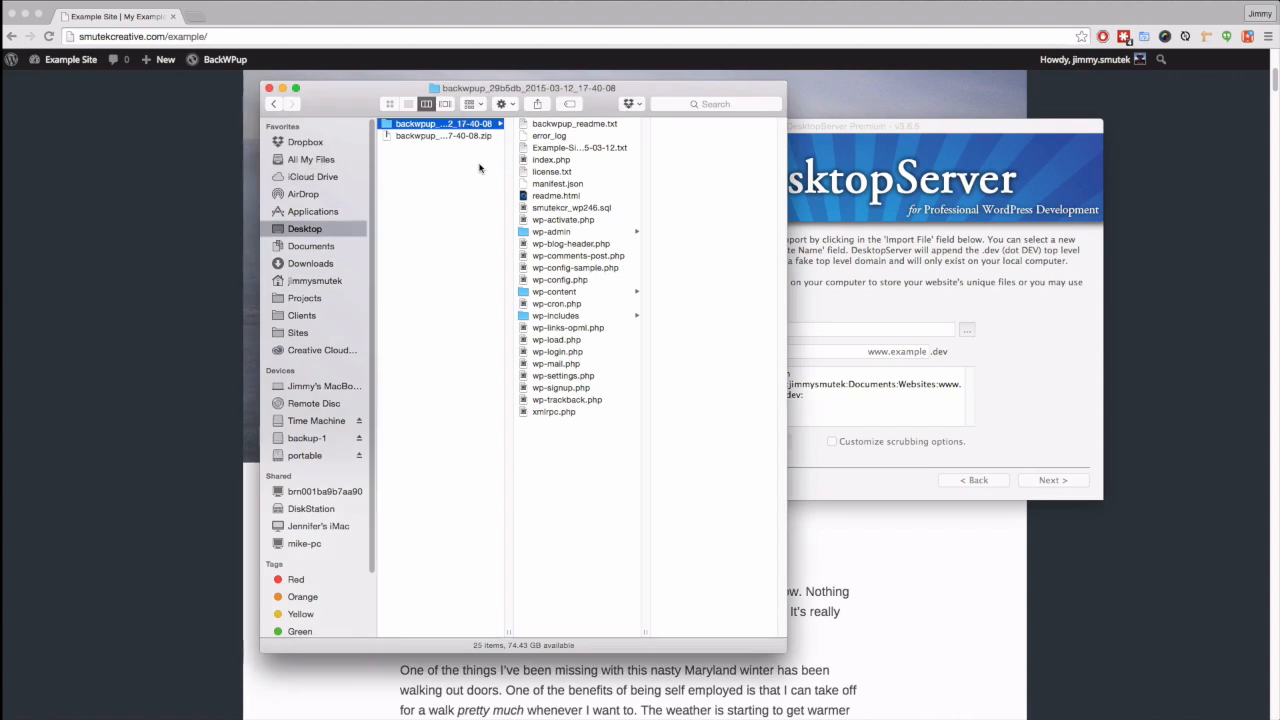
pyautogui.rightClick(388, 126)
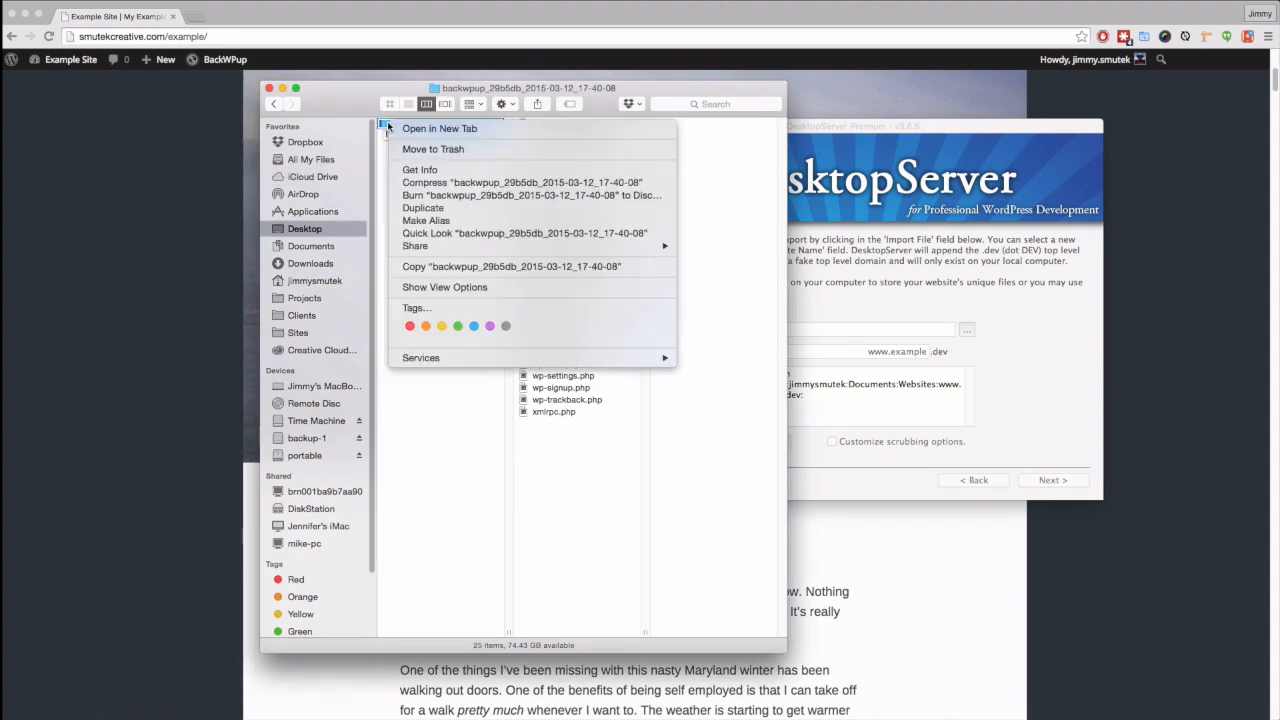
pyautogui.click(438, 148)
pyautogui.click(441, 126)
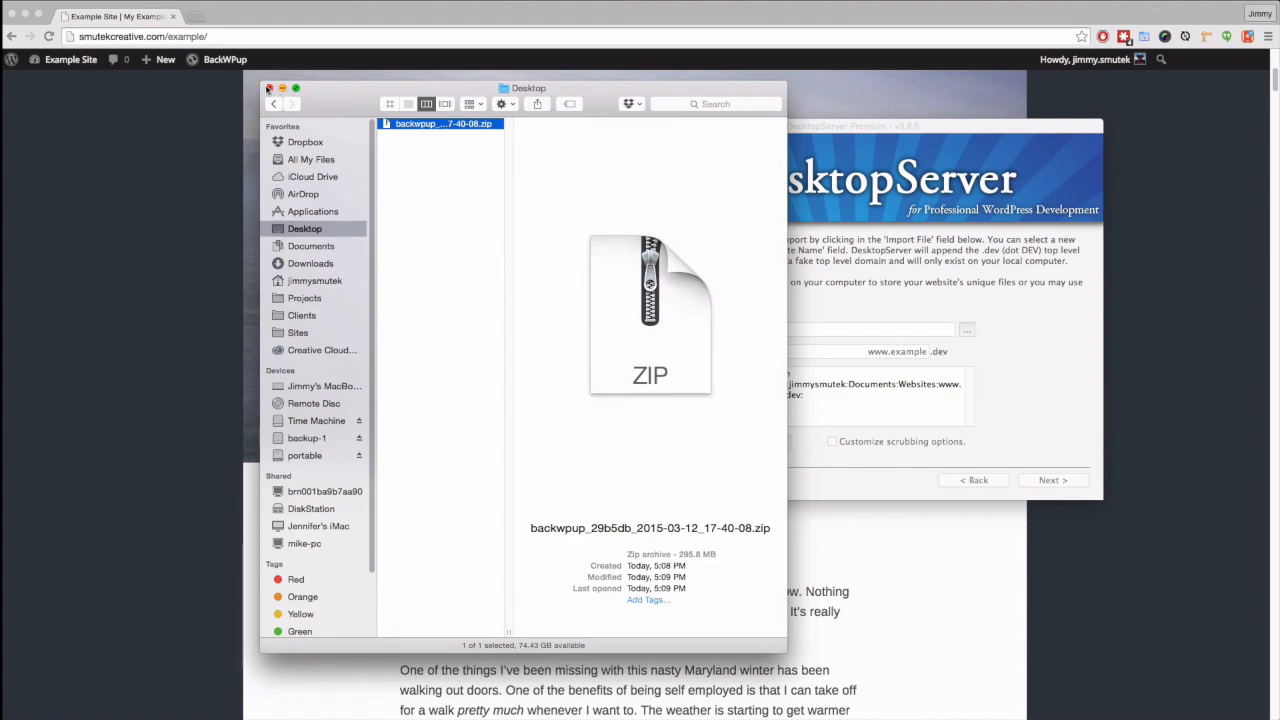
pyautogui.click(268, 89)
pyautogui.click(628, 327)
pyautogui.moveTo(866, 352); pyautogui.dragTo(921, 356)
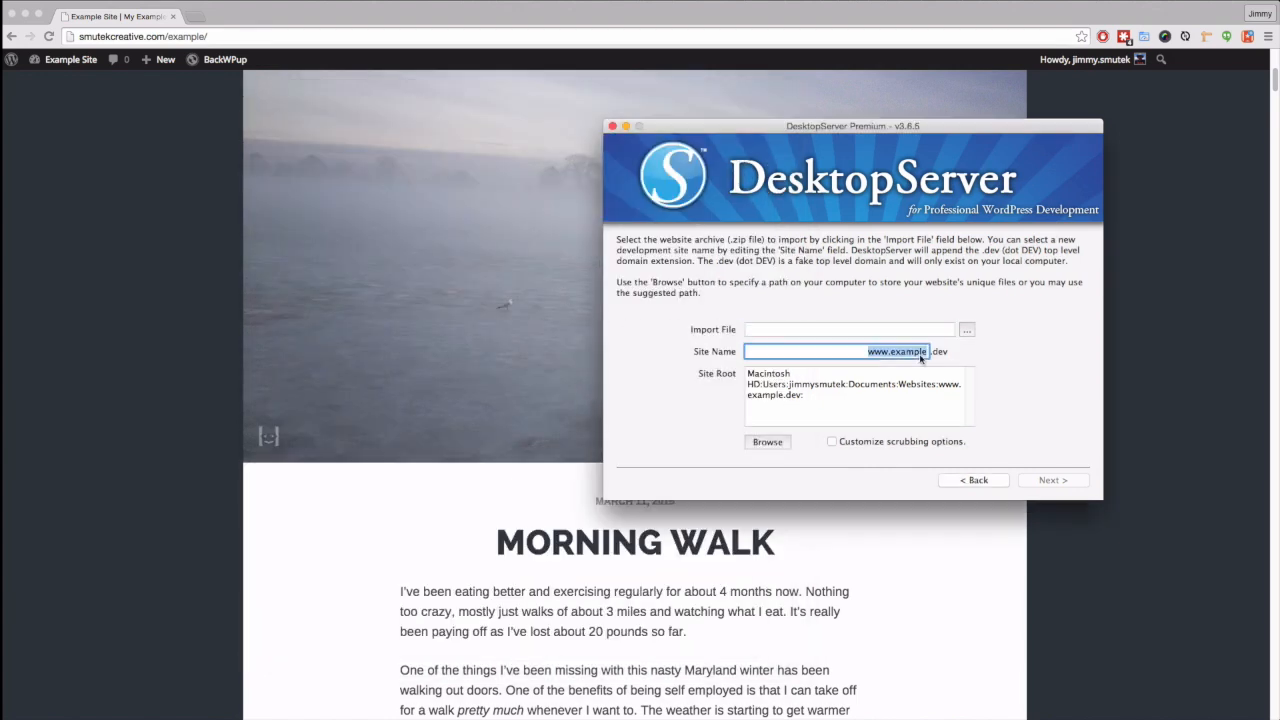
pyautogui.press('Right')
pyautogui.write('-blog')
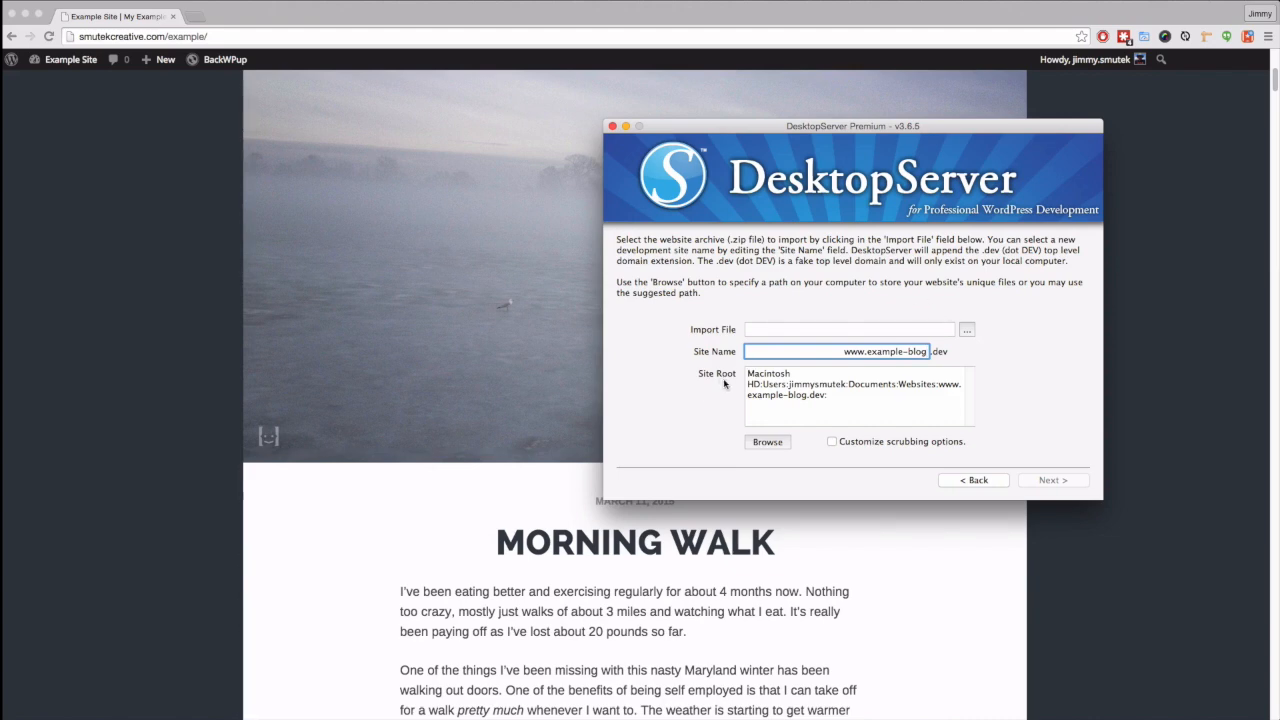
pyautogui.tripleClick(884, 388)
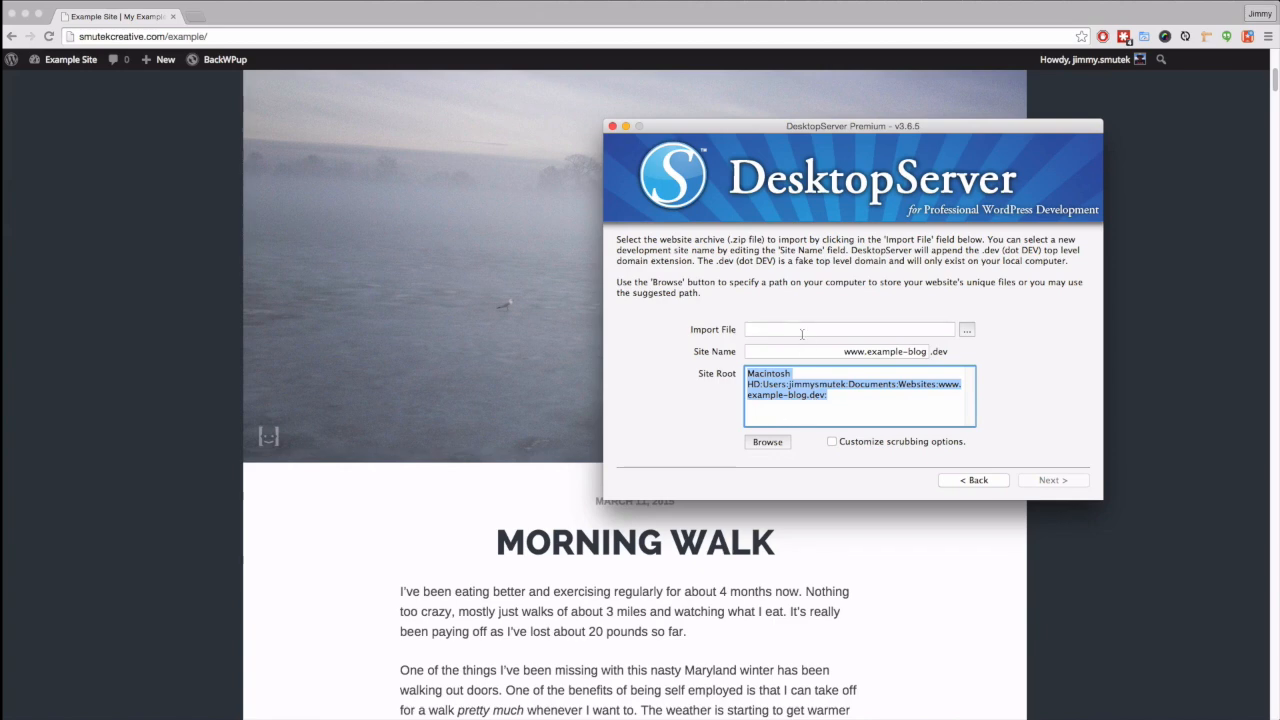
pyautogui.click(745, 331)
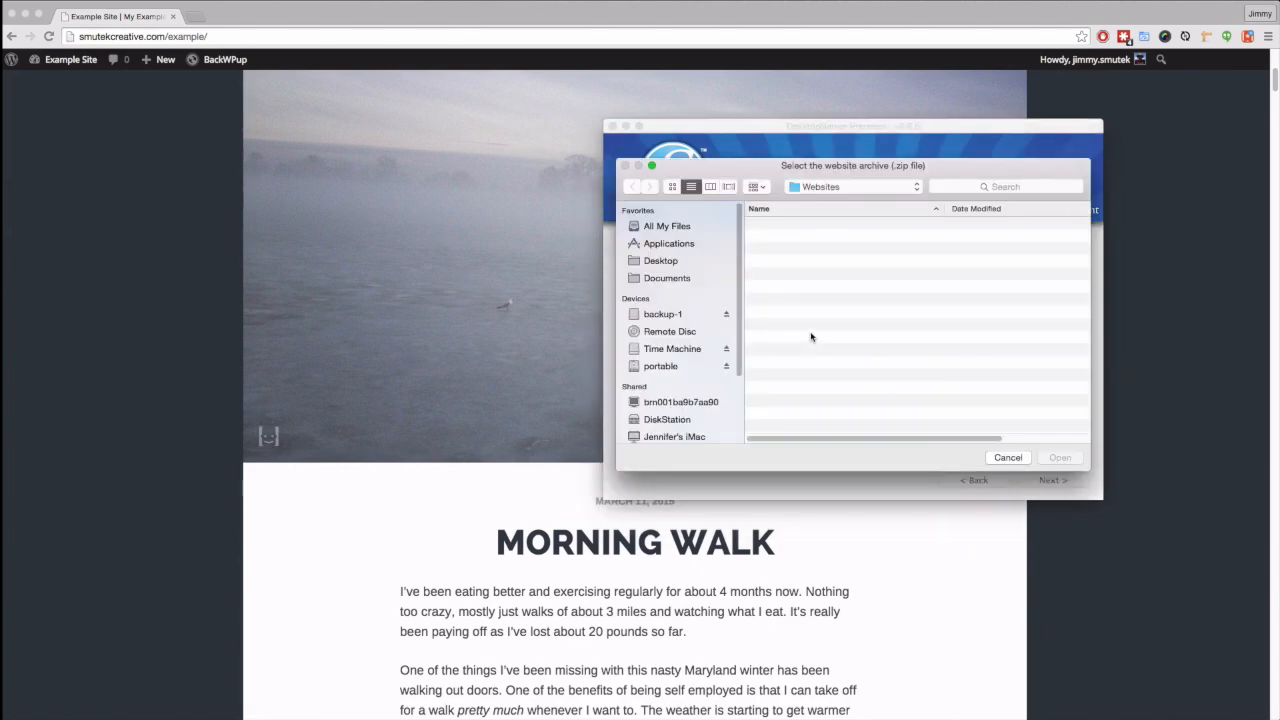
# - Pick backwpup_29b5db_2015-03-12_17-40-08.zip from the Desktop as the import file
pyautogui.click(663, 260)
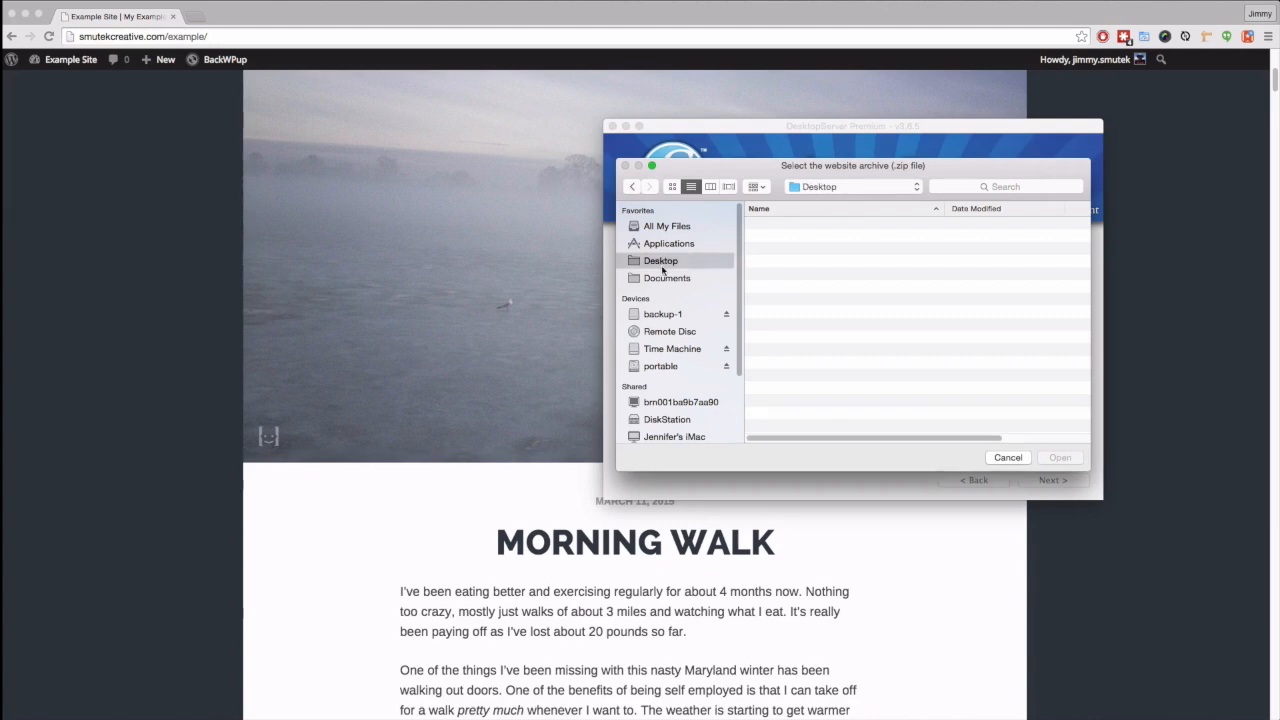
pyautogui.click(848, 188)
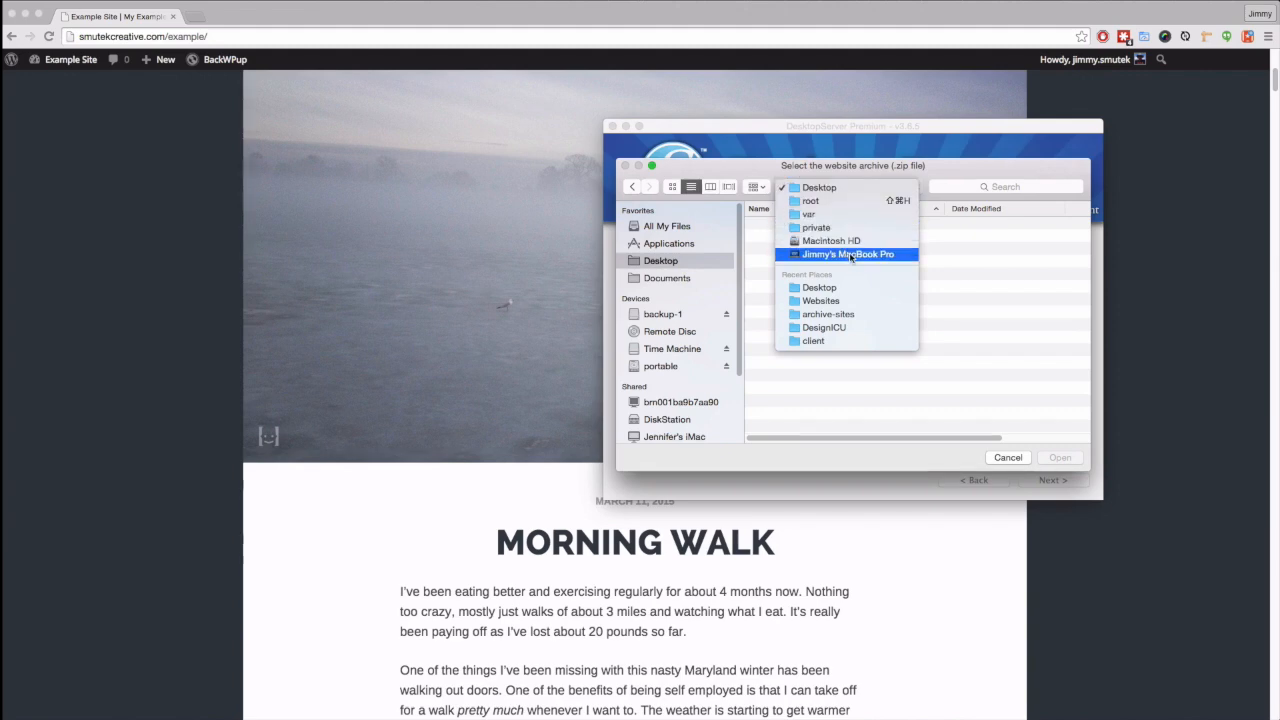
pyautogui.click(810, 290)
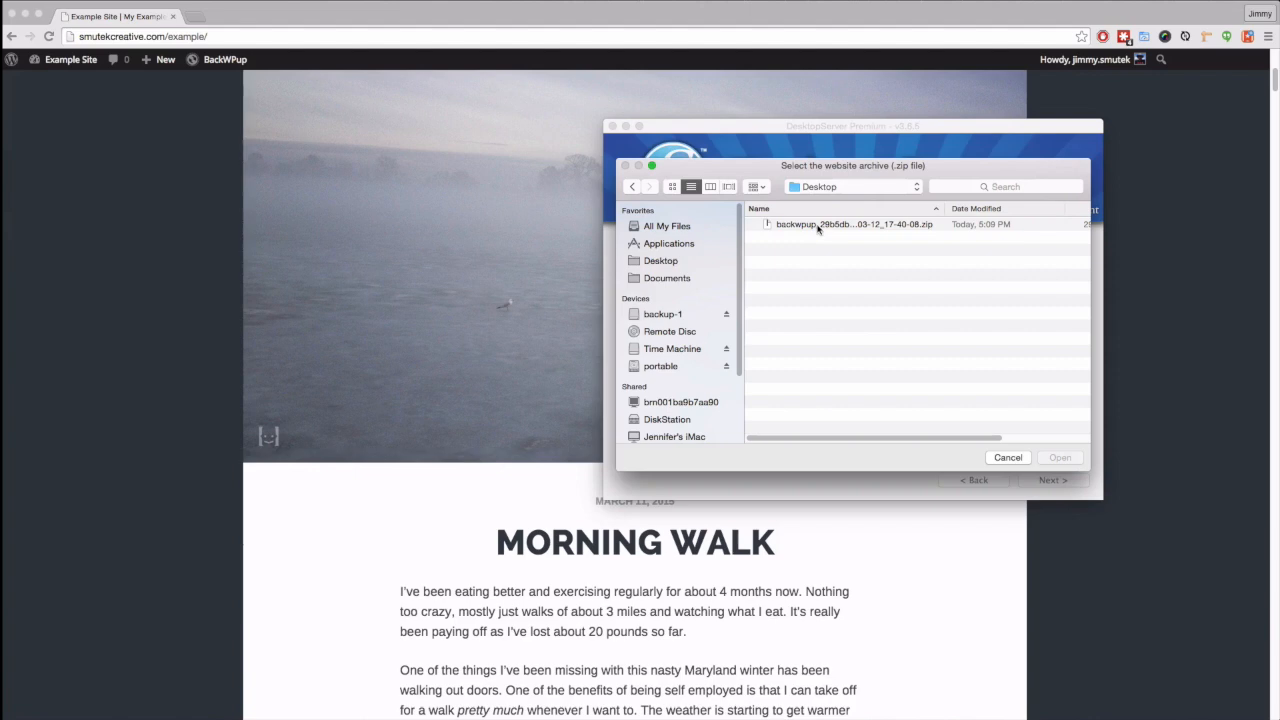
pyautogui.click(818, 226)
pyautogui.click(1070, 460)
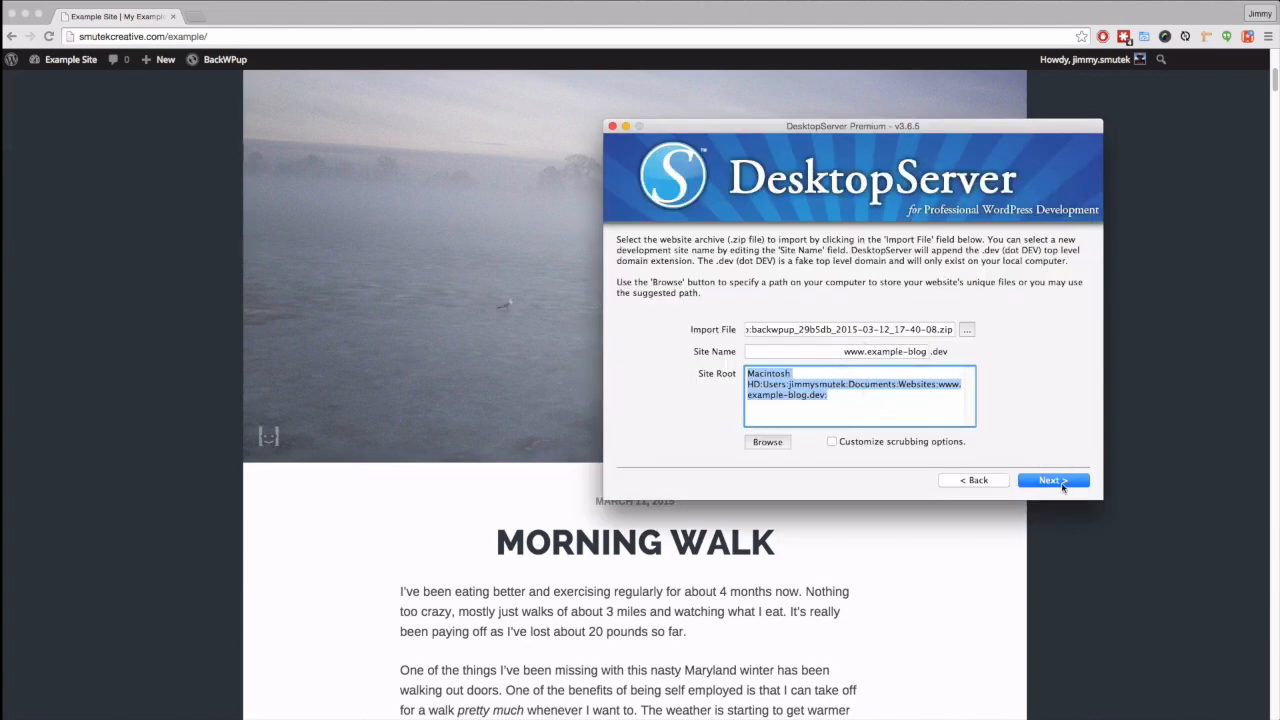
pyautogui.click(1054, 480)
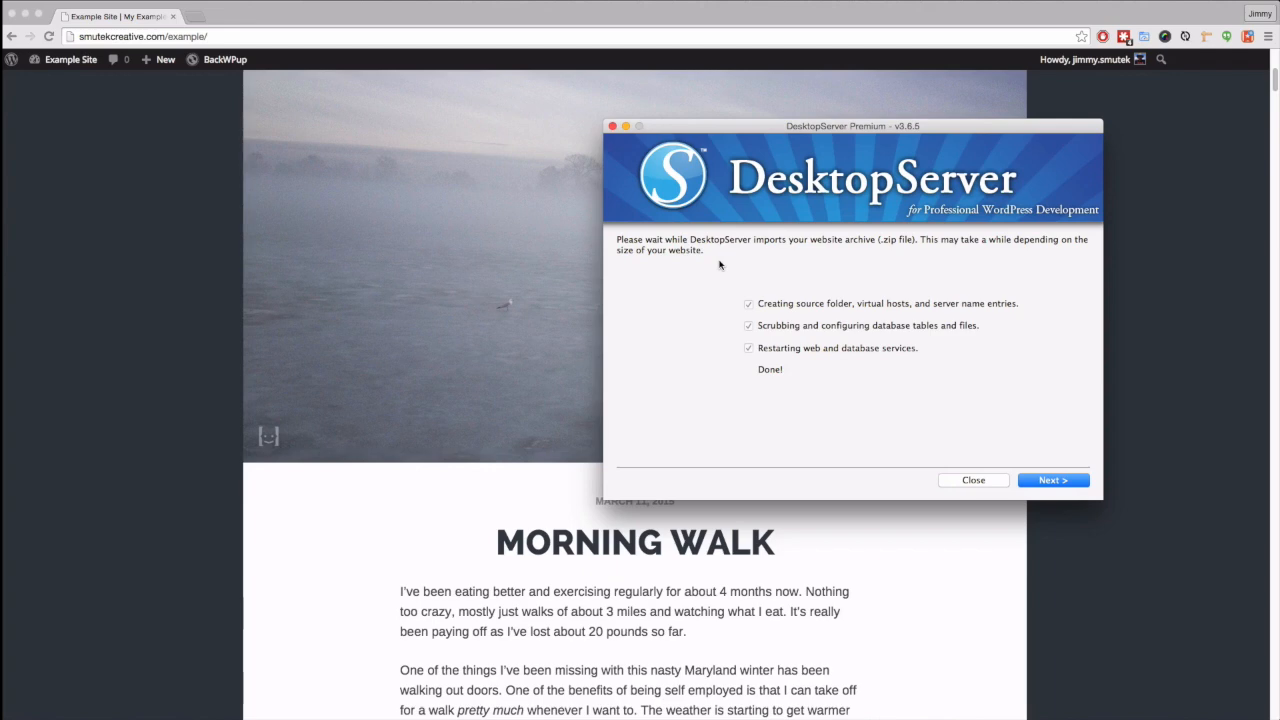
pyautogui.click(1073, 489)
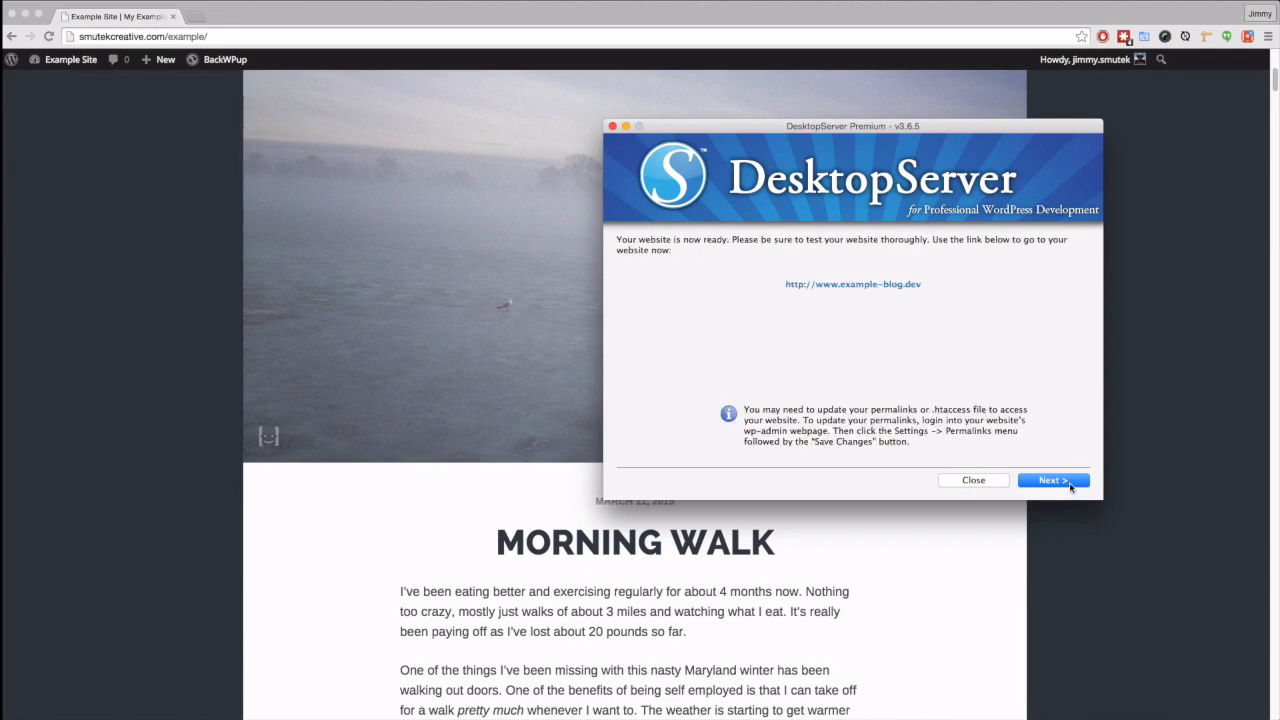
pyautogui.click(857, 286)
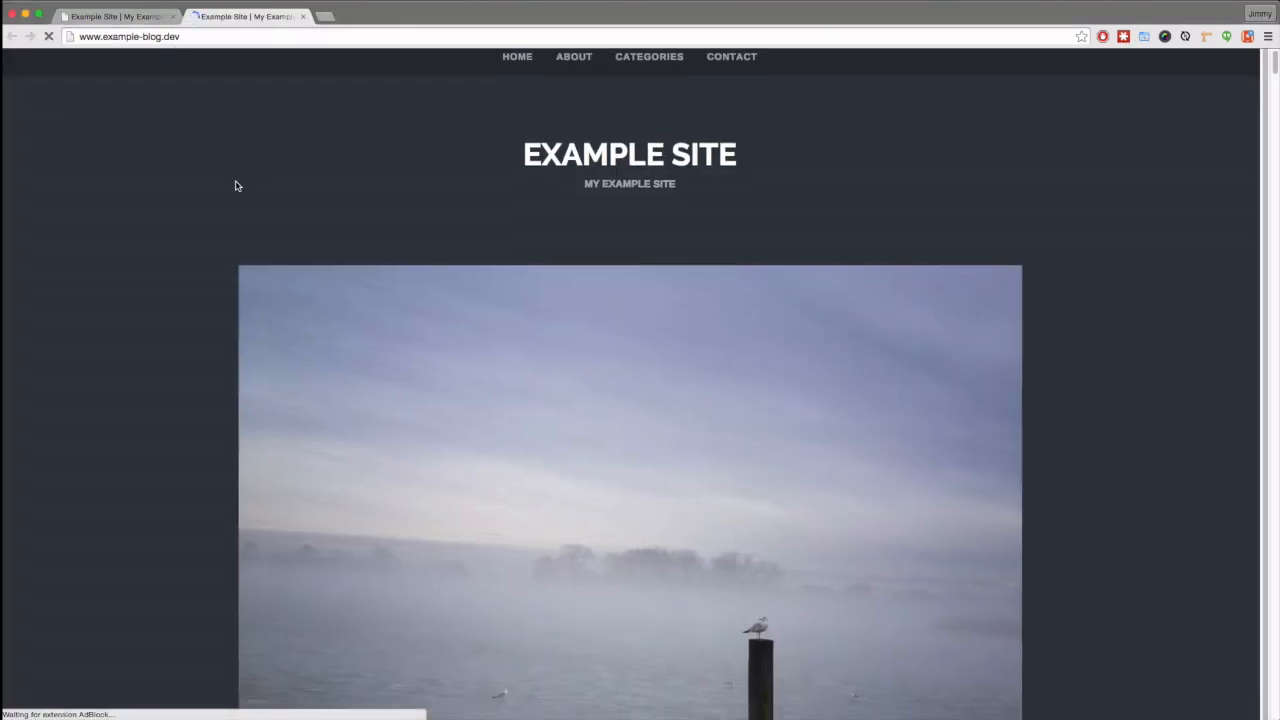
pyautogui.scroll(-5, 231, 189)
pyautogui.scroll(3, 229, 191)
pyautogui.scroll(-2, 230, 189)
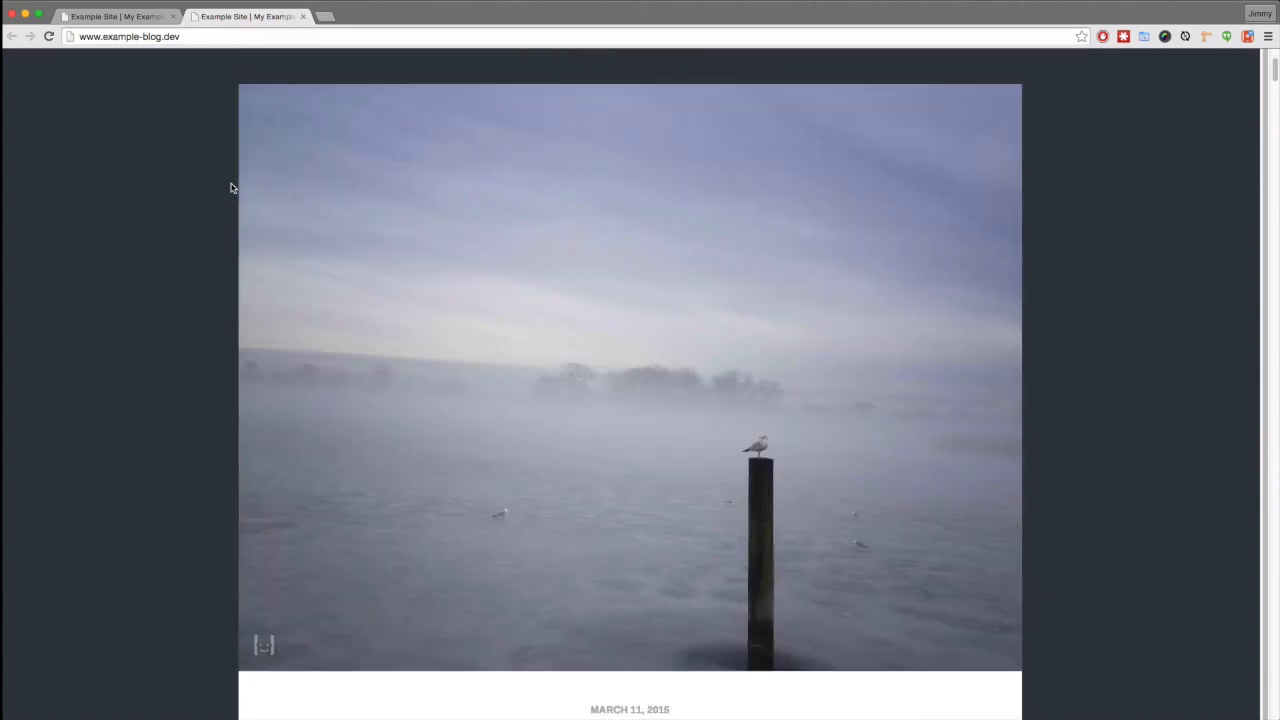
pyautogui.scroll(4, 231, 189)
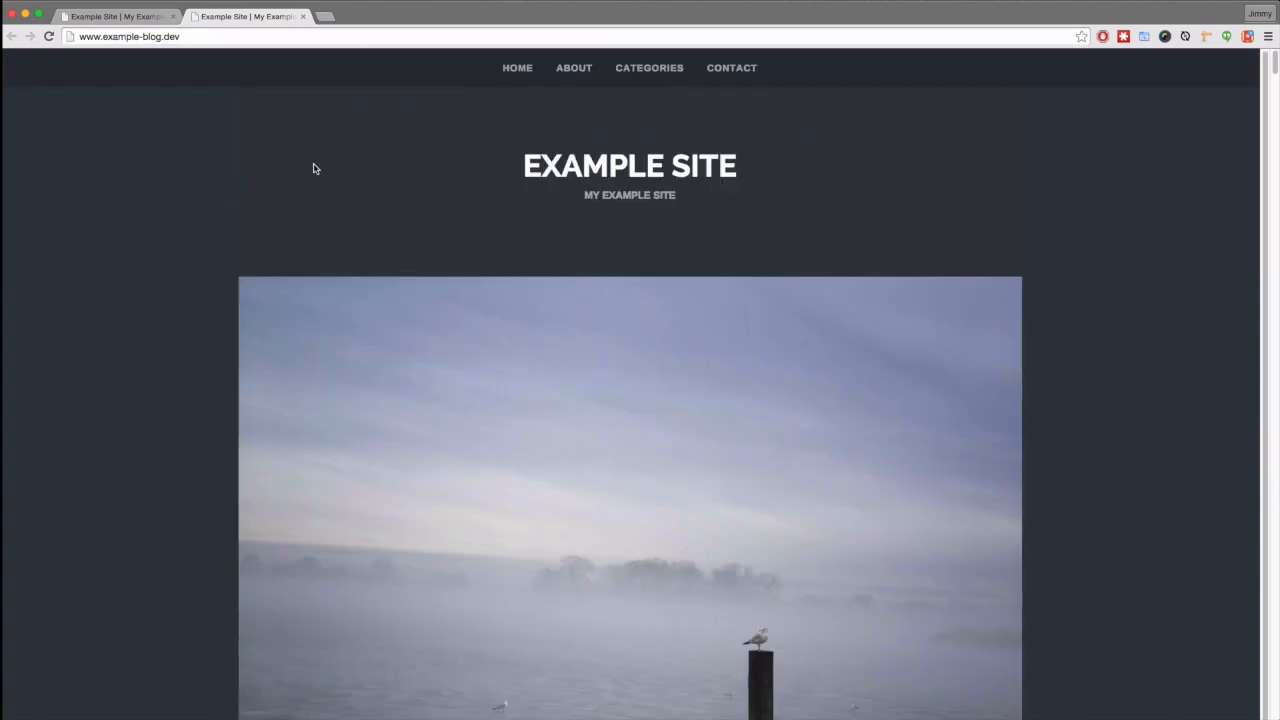
pyautogui.click(304, 17)
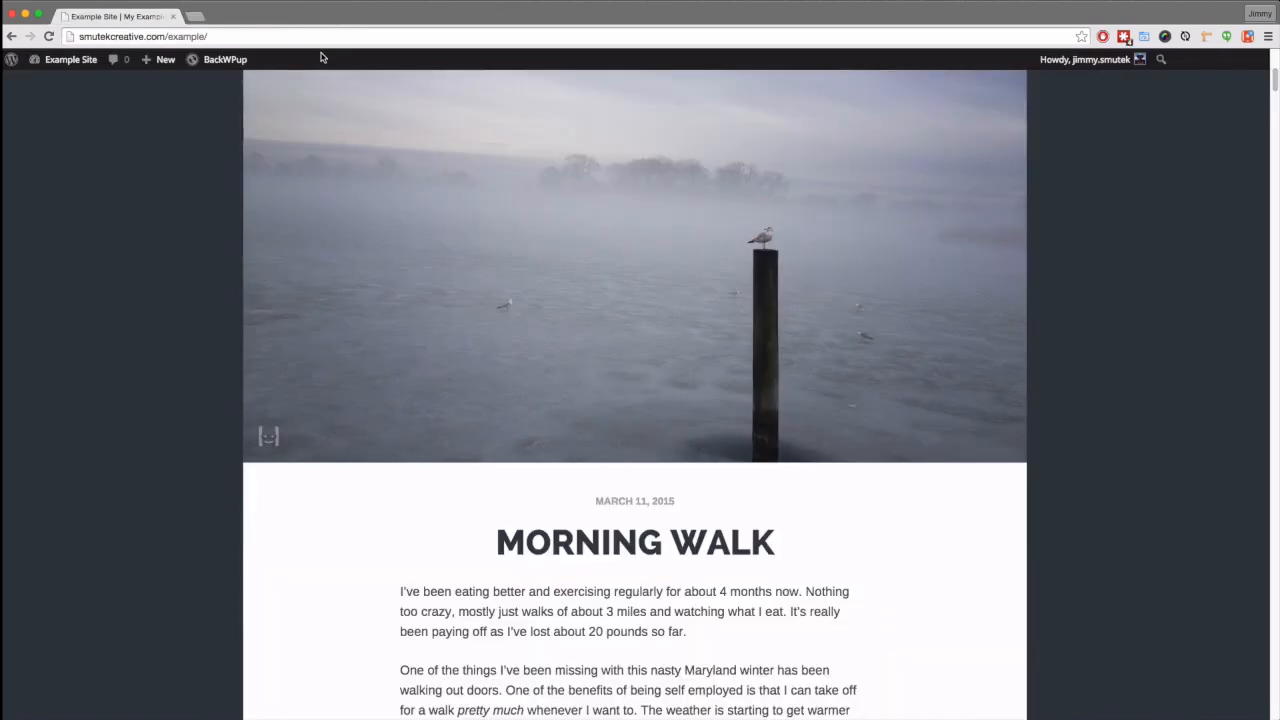
pyautogui.press('super+Tab')
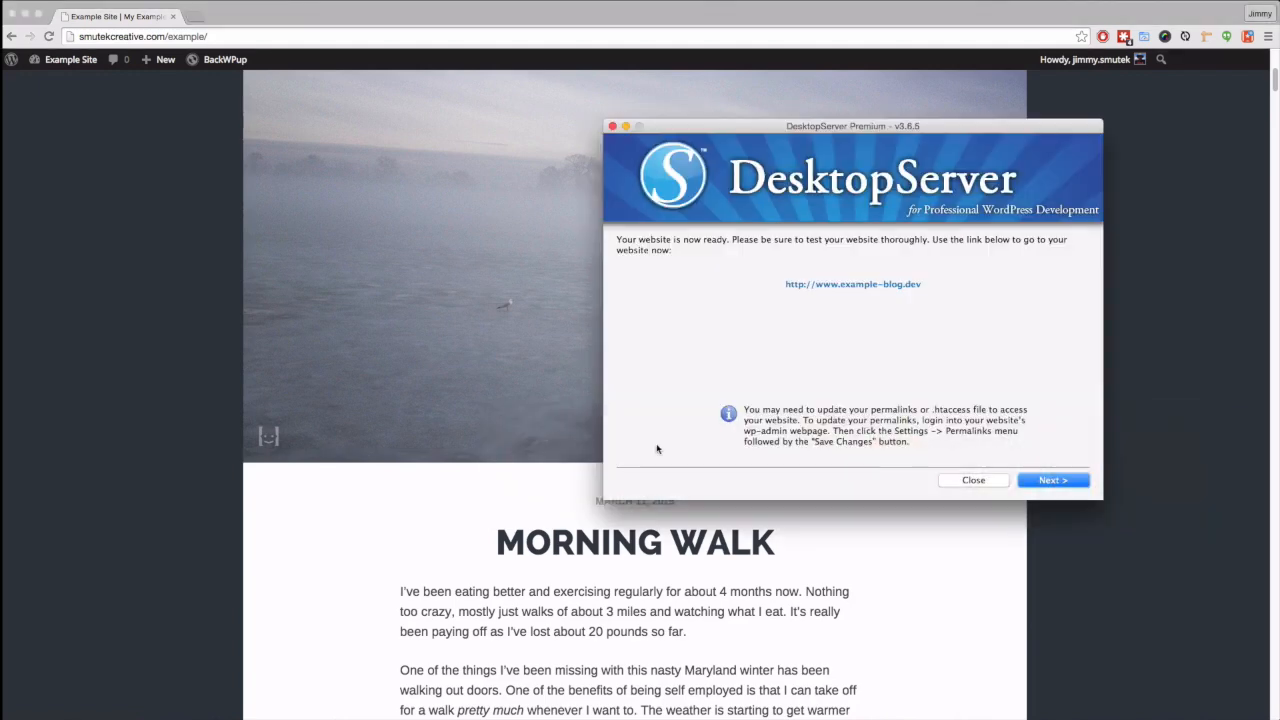
pyautogui.click(1070, 484)
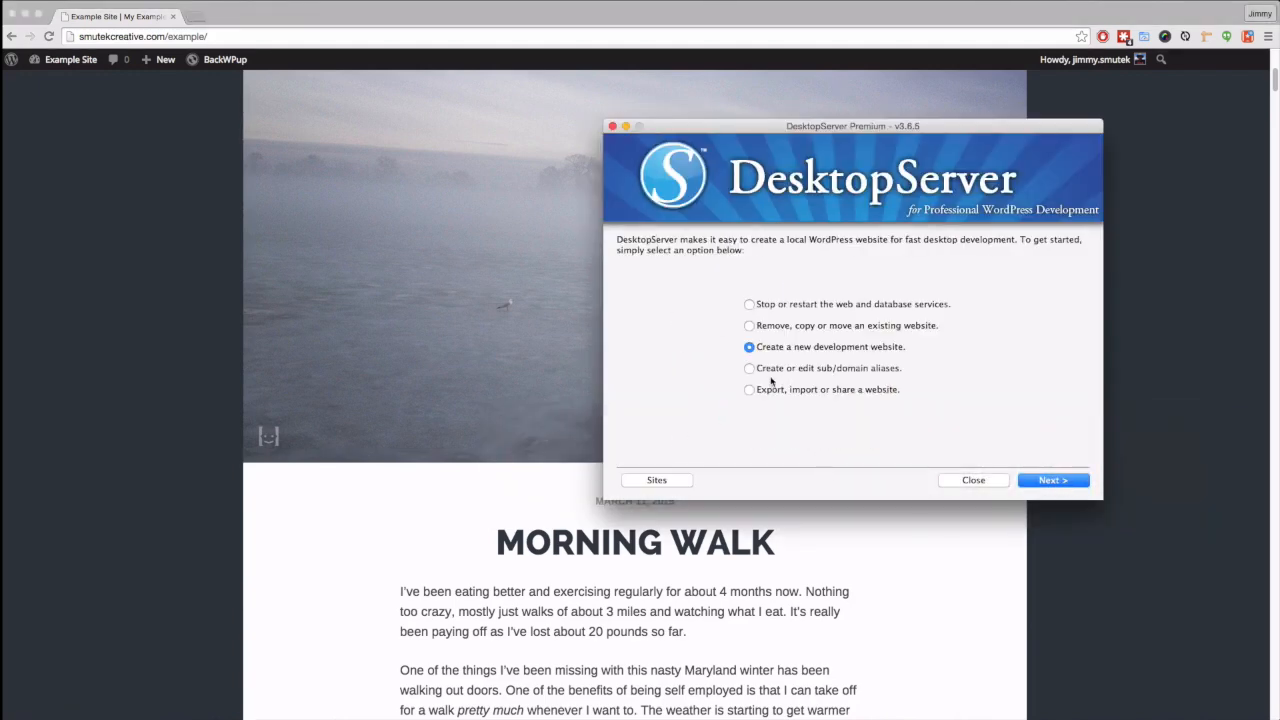
pyautogui.click(750, 326)
pyautogui.click(1050, 484)
pyautogui.click(658, 412)
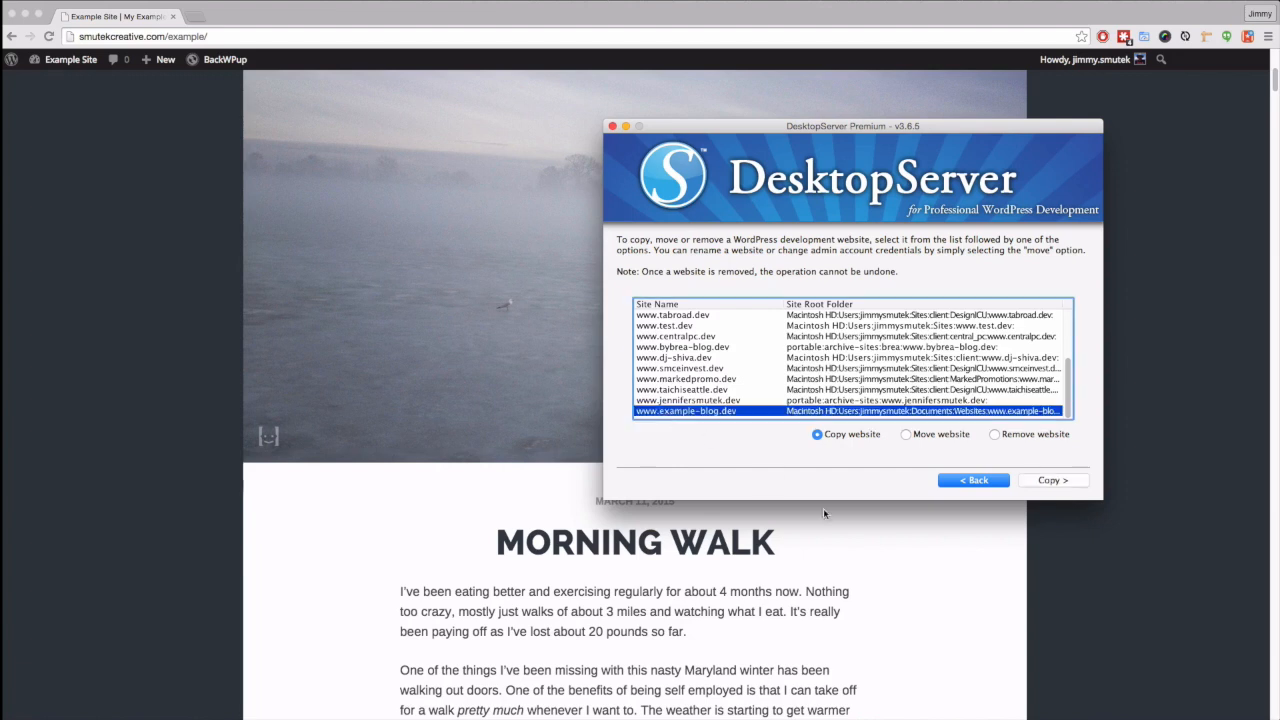
pyautogui.click(995, 434)
pyautogui.click(1055, 480)
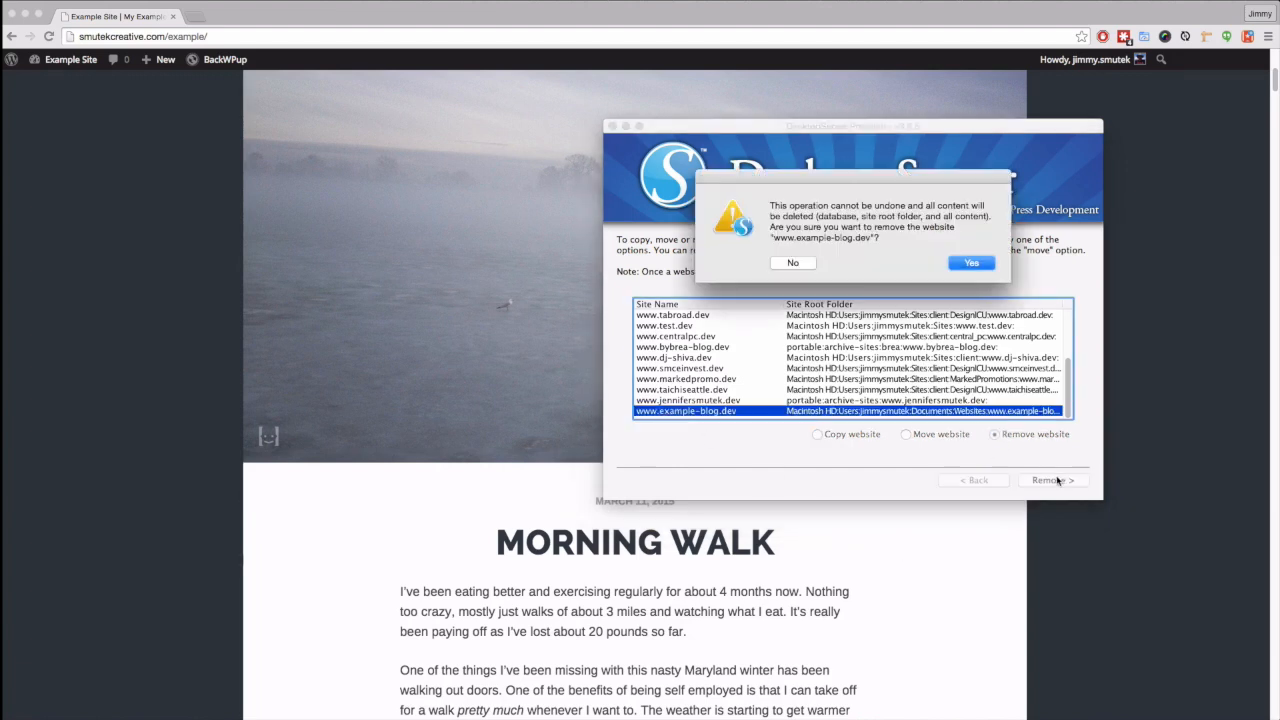
pyautogui.click(971, 262)
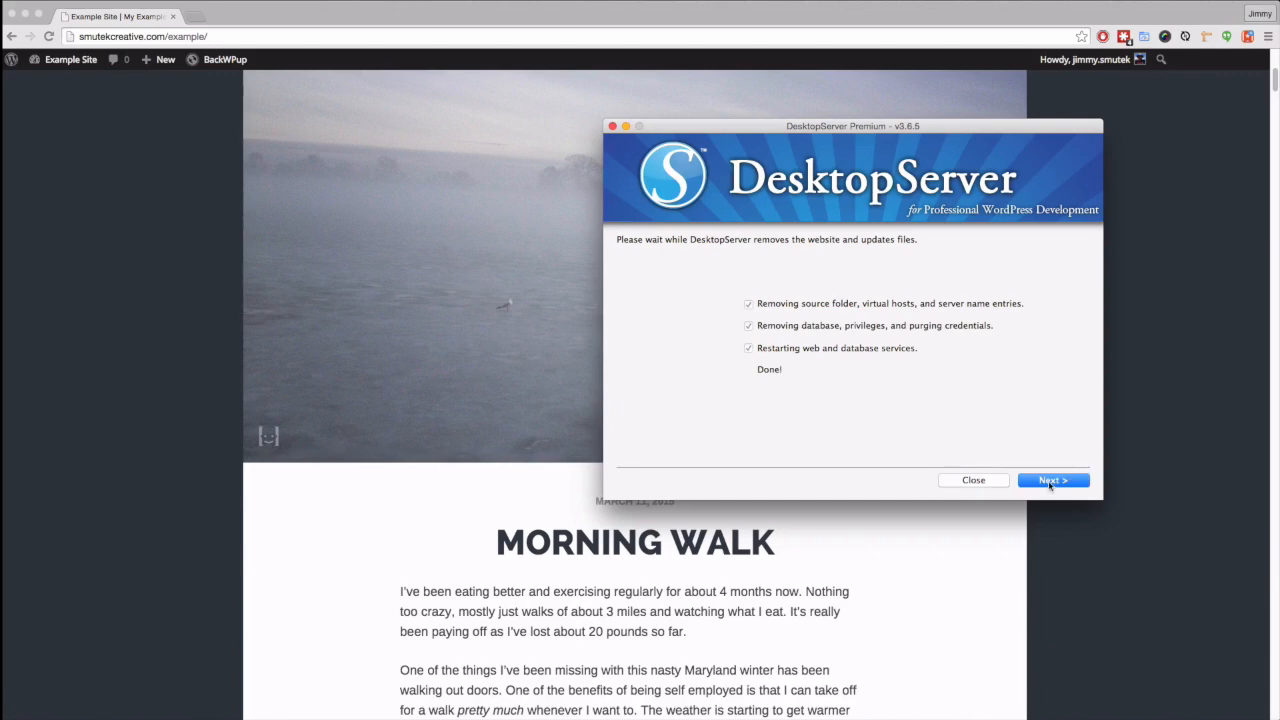
pyautogui.press('Return')
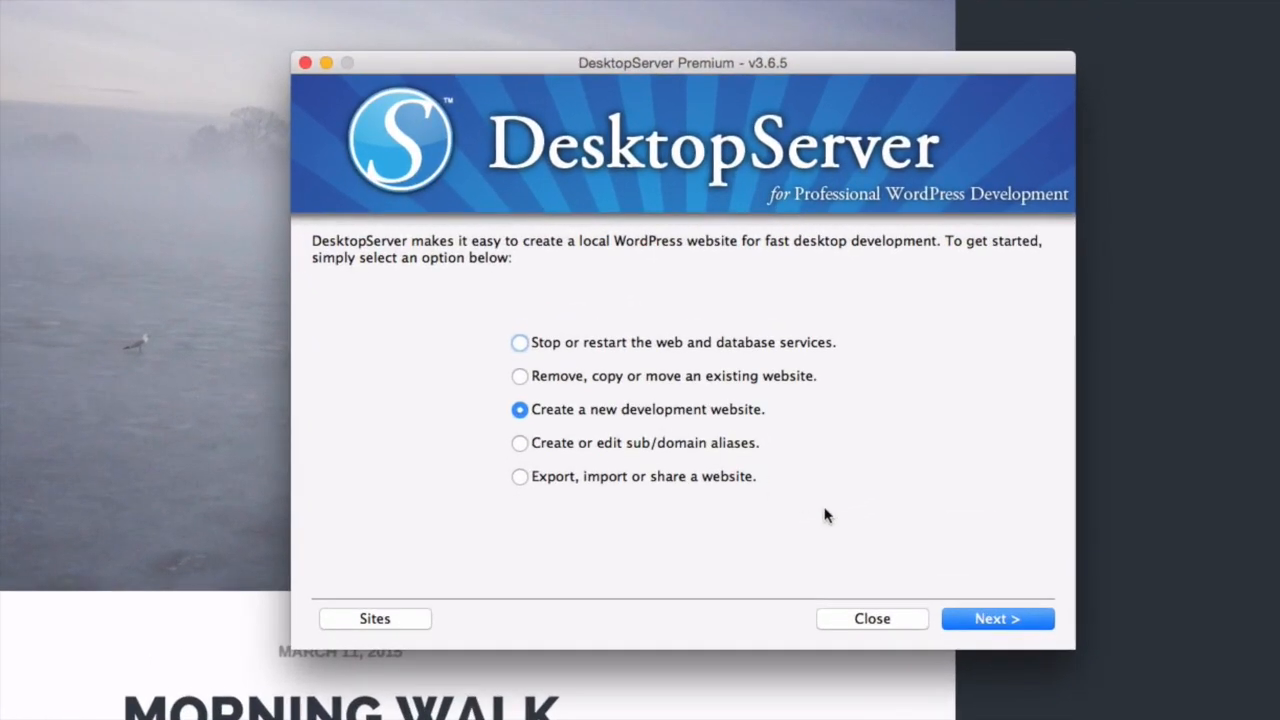
# - Create the jimmy-blog development site from the WordPress-4.0.0.zip blueprint
pyautogui.click(1000, 622)
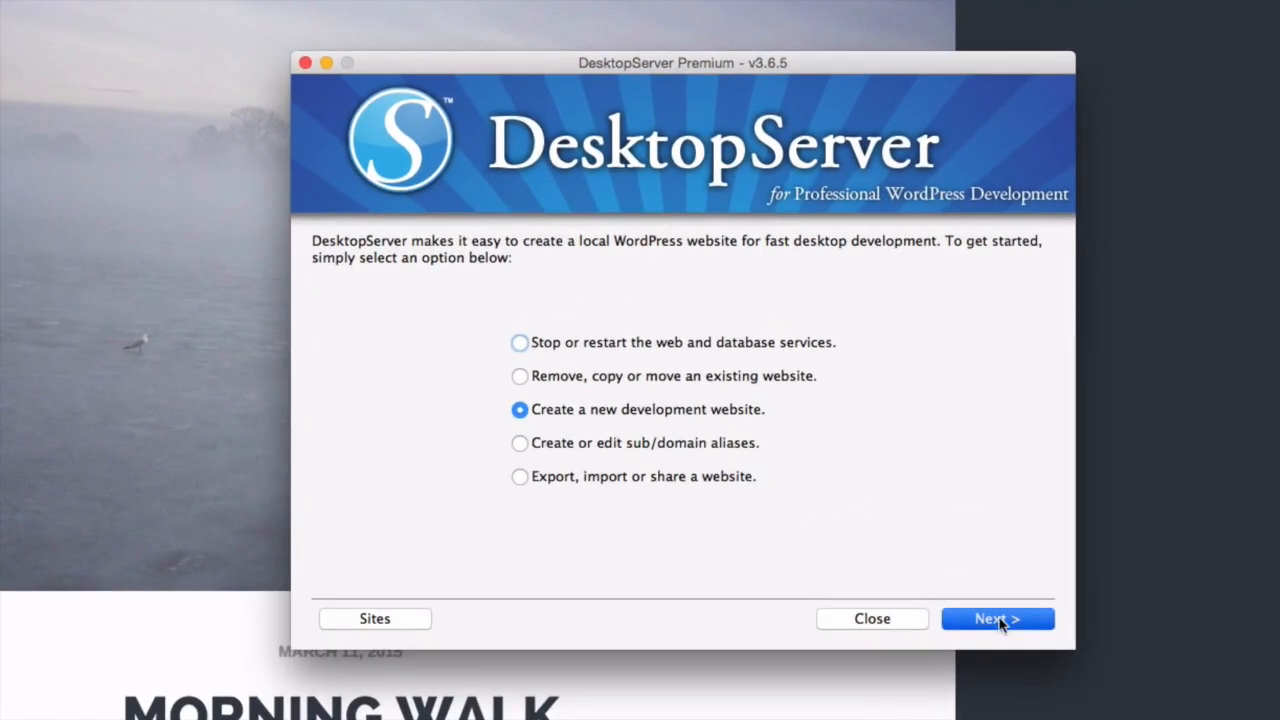
pyautogui.click(622, 389)
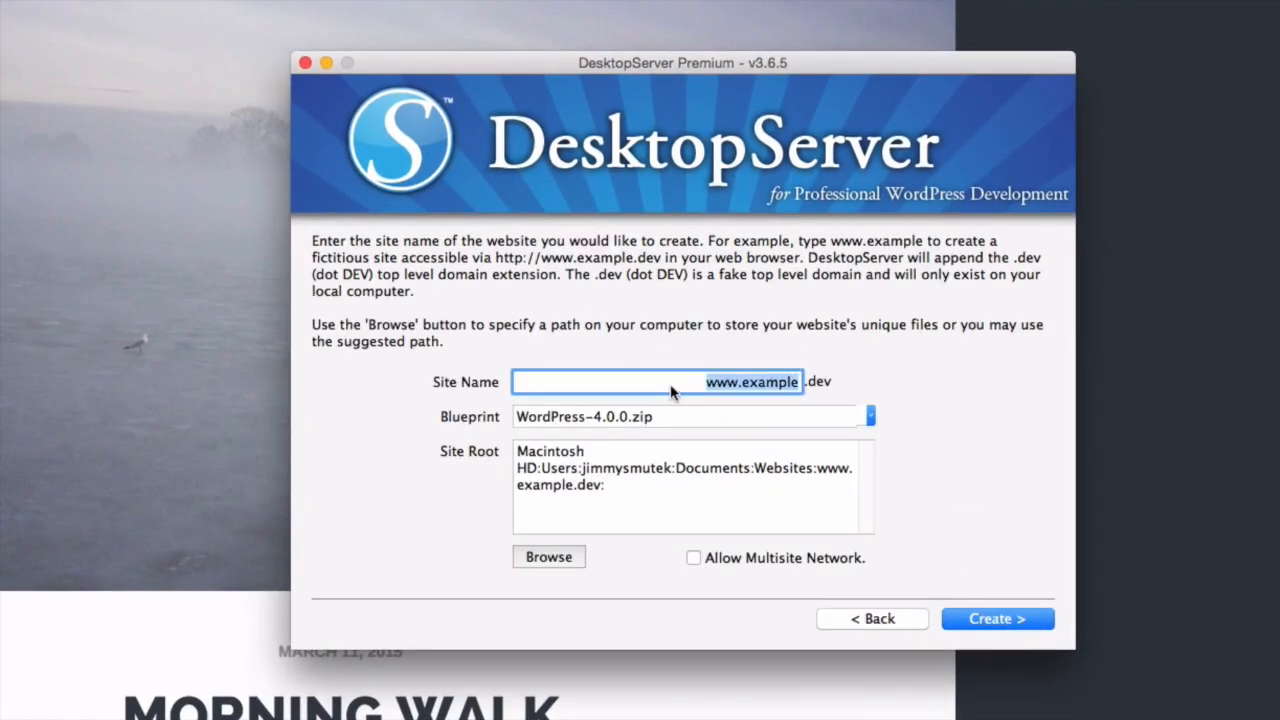
pyautogui.click(768, 391)
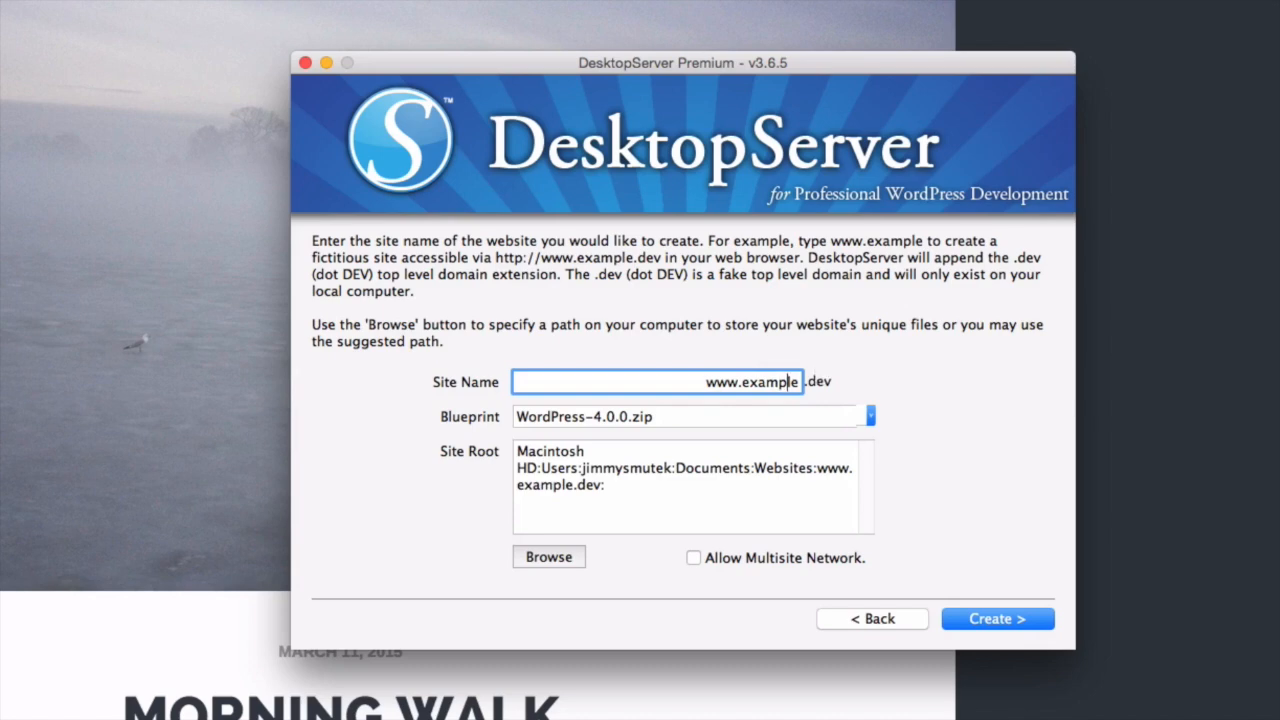
pyautogui.press('BackSpace')
pyautogui.press('BackSpace')
pyautogui.press('BackSpace')
pyautogui.press('BackSpace')
pyautogui.press('BackSpace')
pyautogui.press('BackSpace')
pyautogui.press('BackSpace')
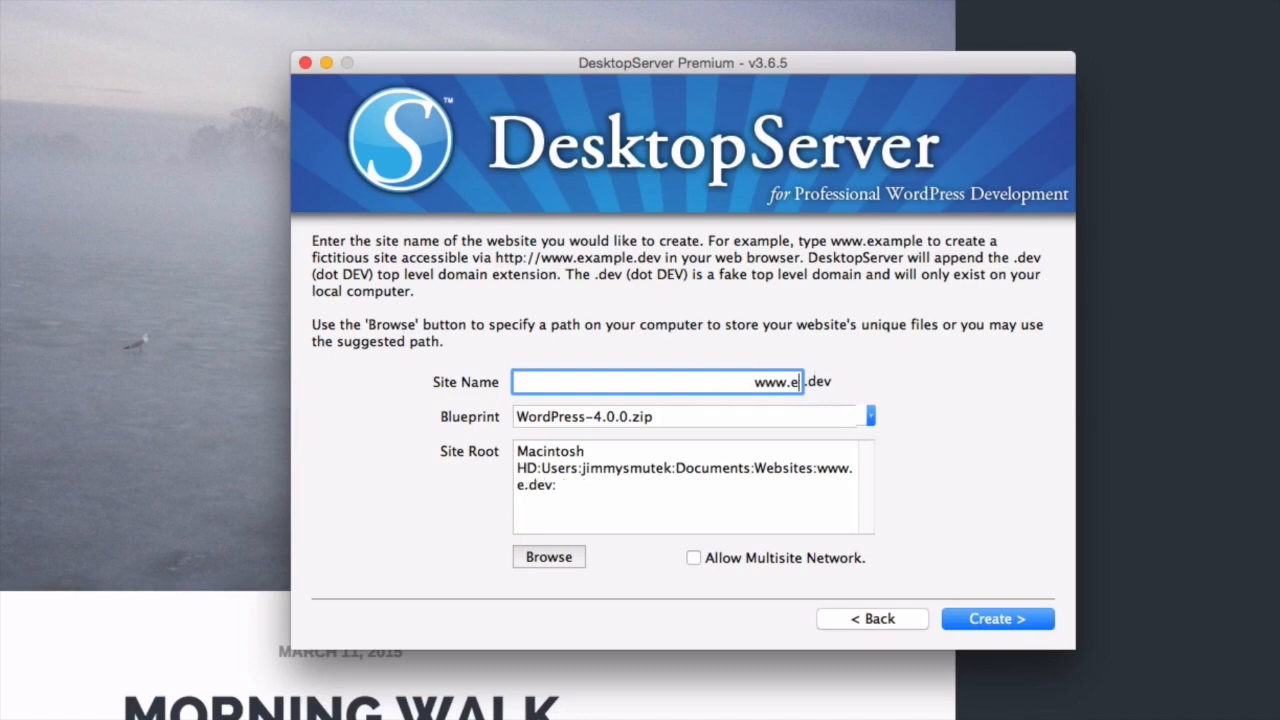
pyautogui.write('jimmy')
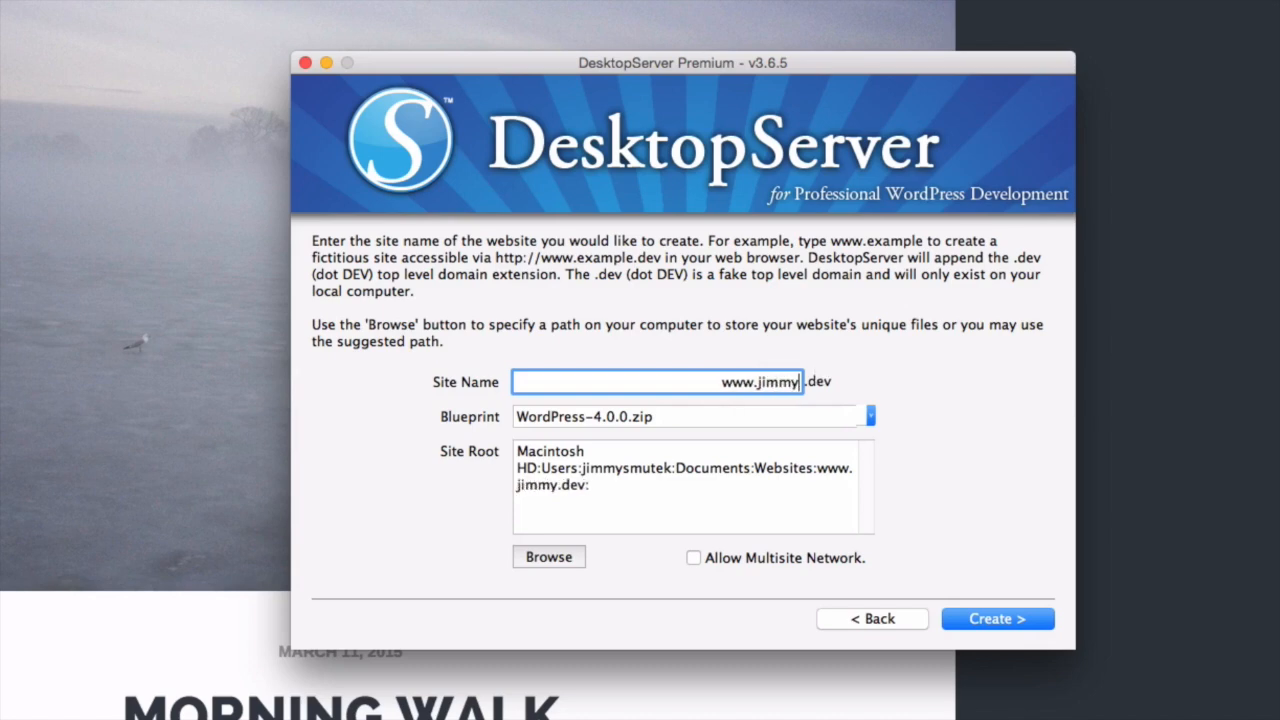
pyautogui.write('-blog')
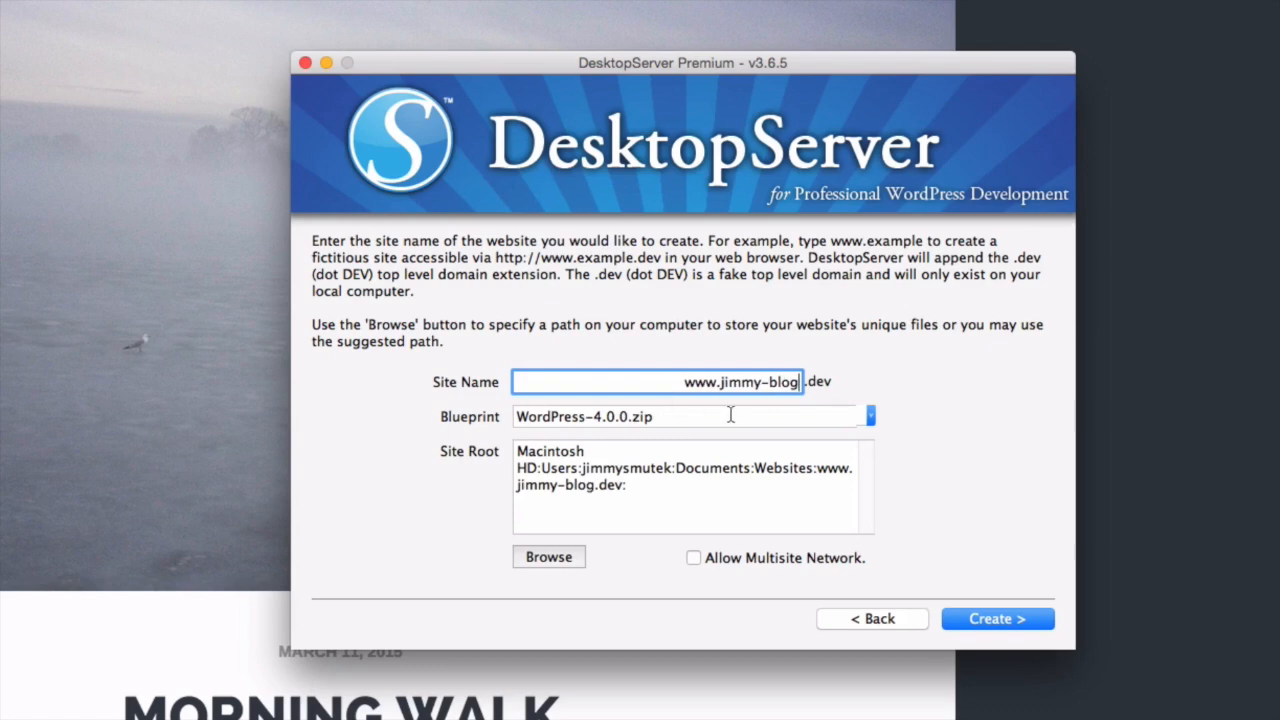
pyautogui.click(871, 416)
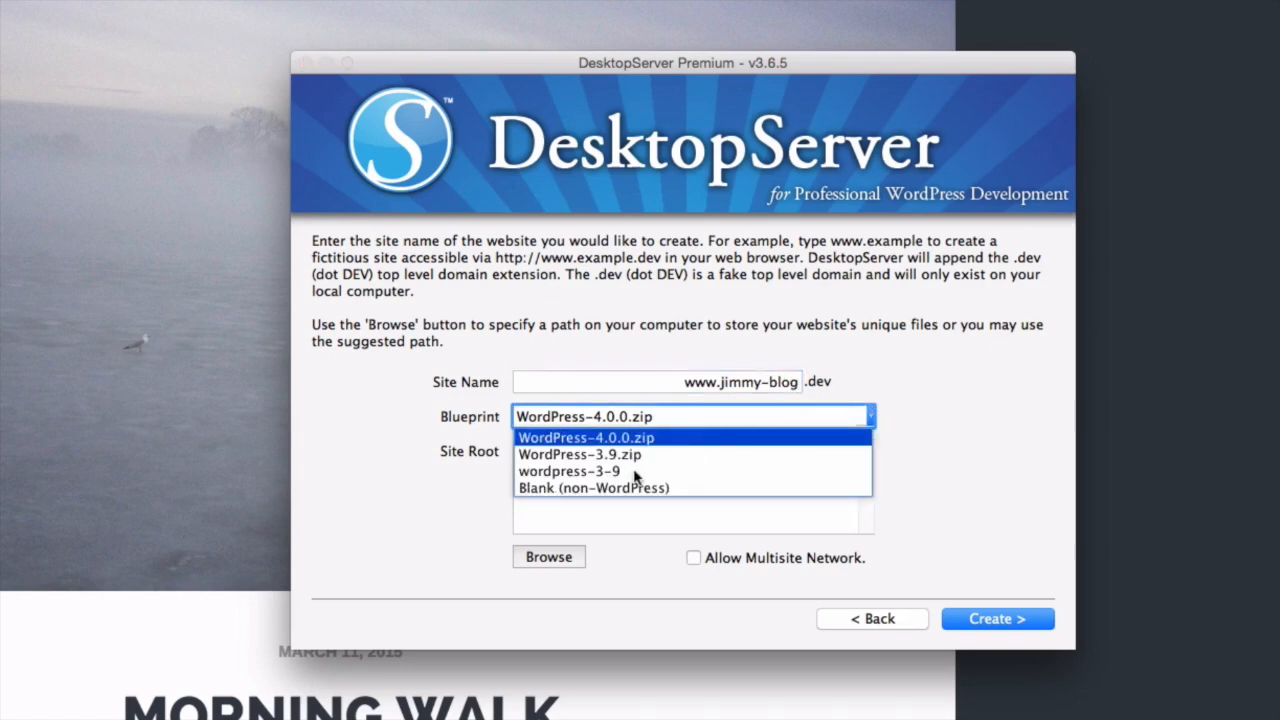
pyautogui.click(387, 411)
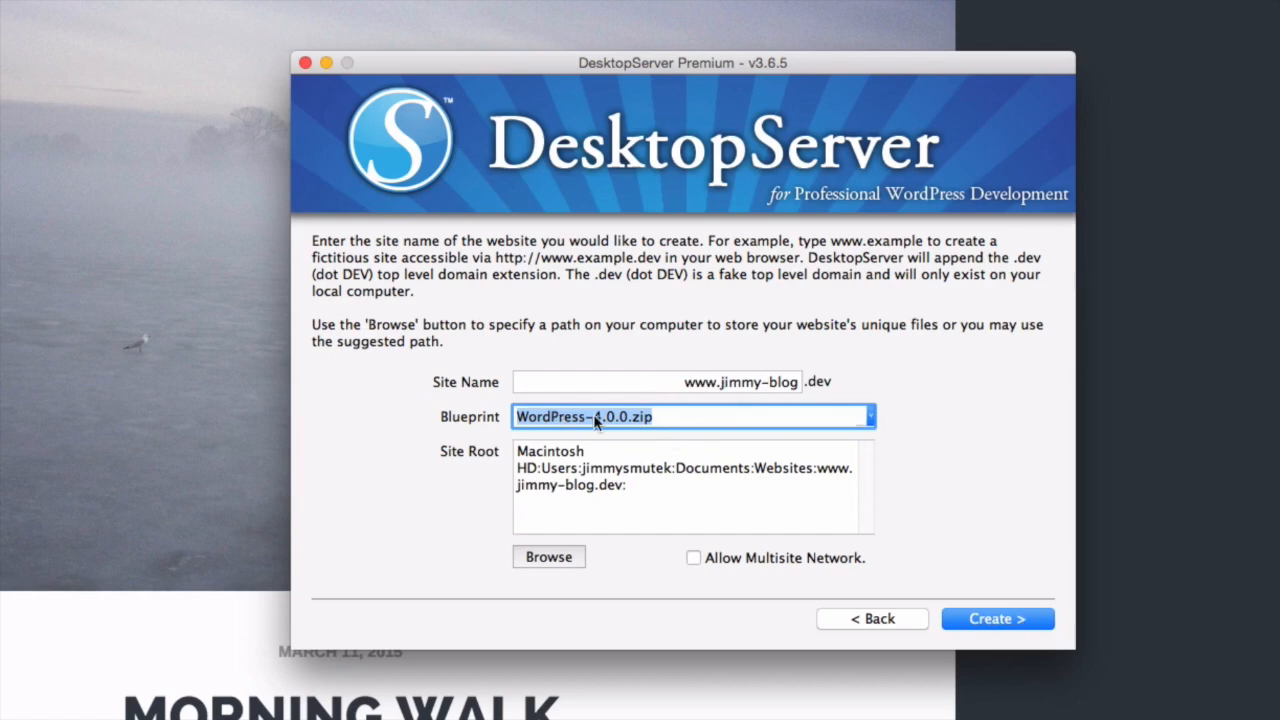
pyautogui.click(1014, 617)
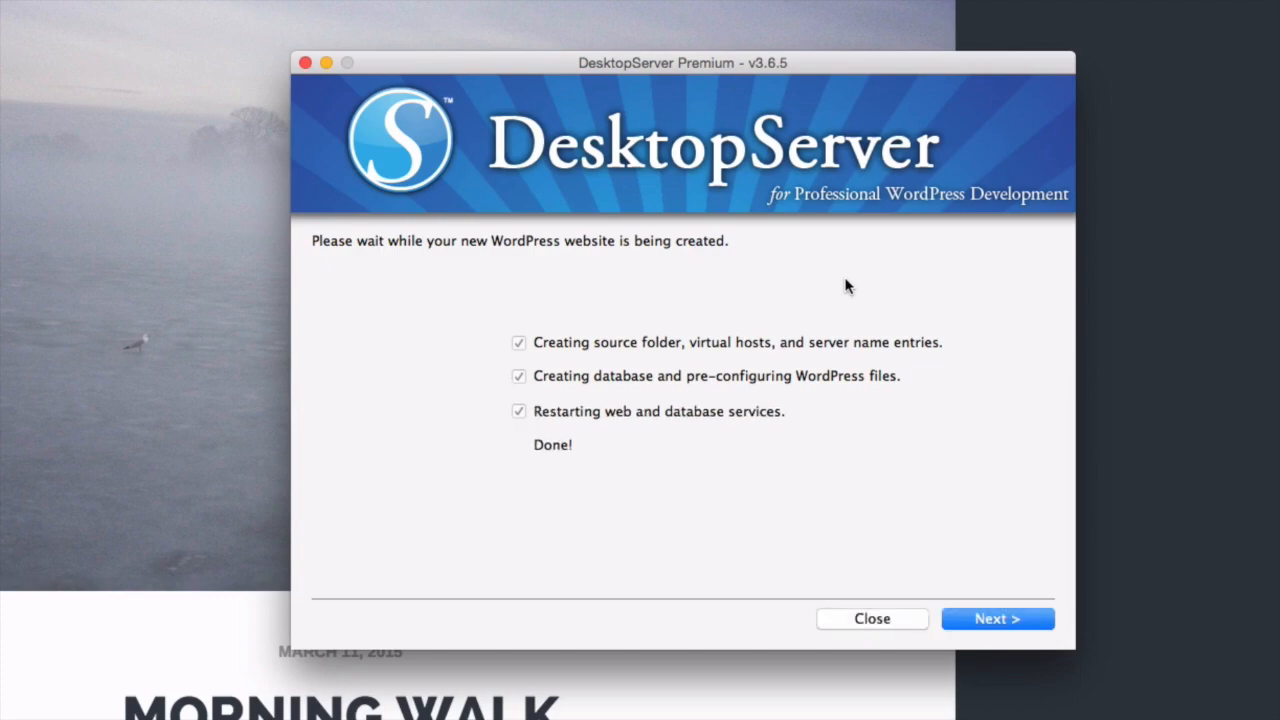
pyautogui.click(1000, 619)
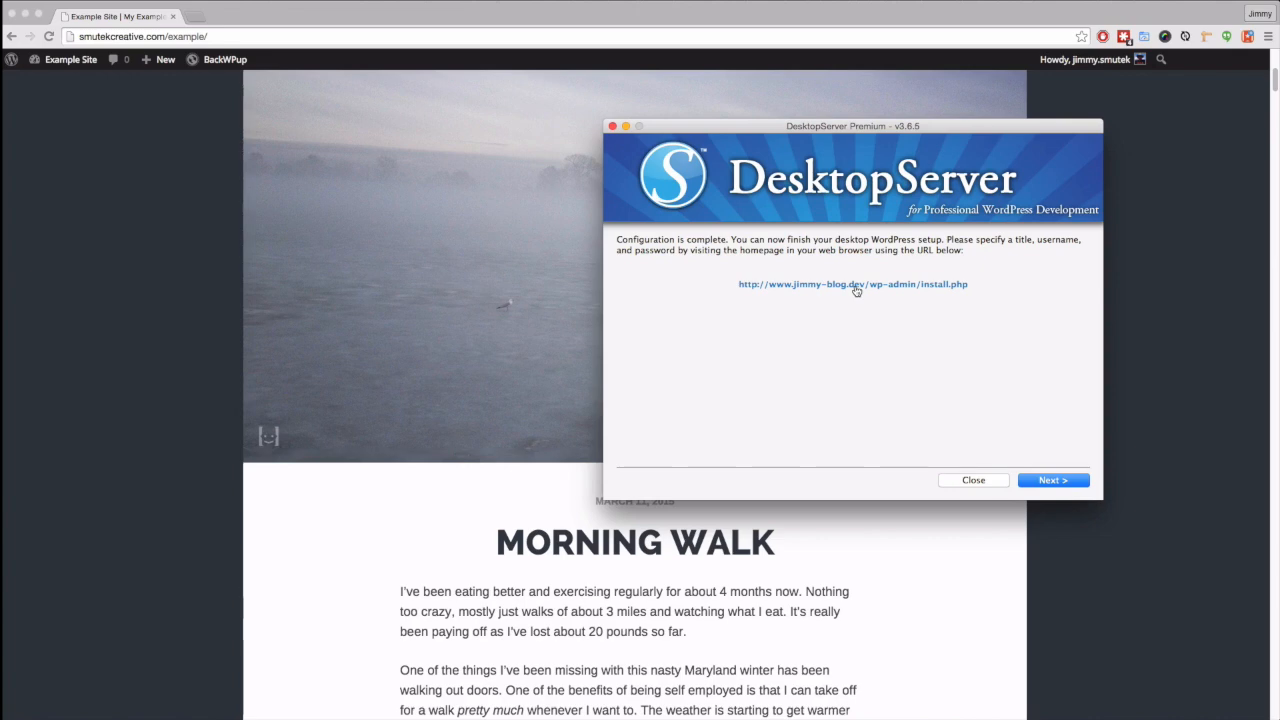
# - Open the jimmy-blog site's wp-admin/install.php URL in Chrome
pyautogui.click(853, 285)
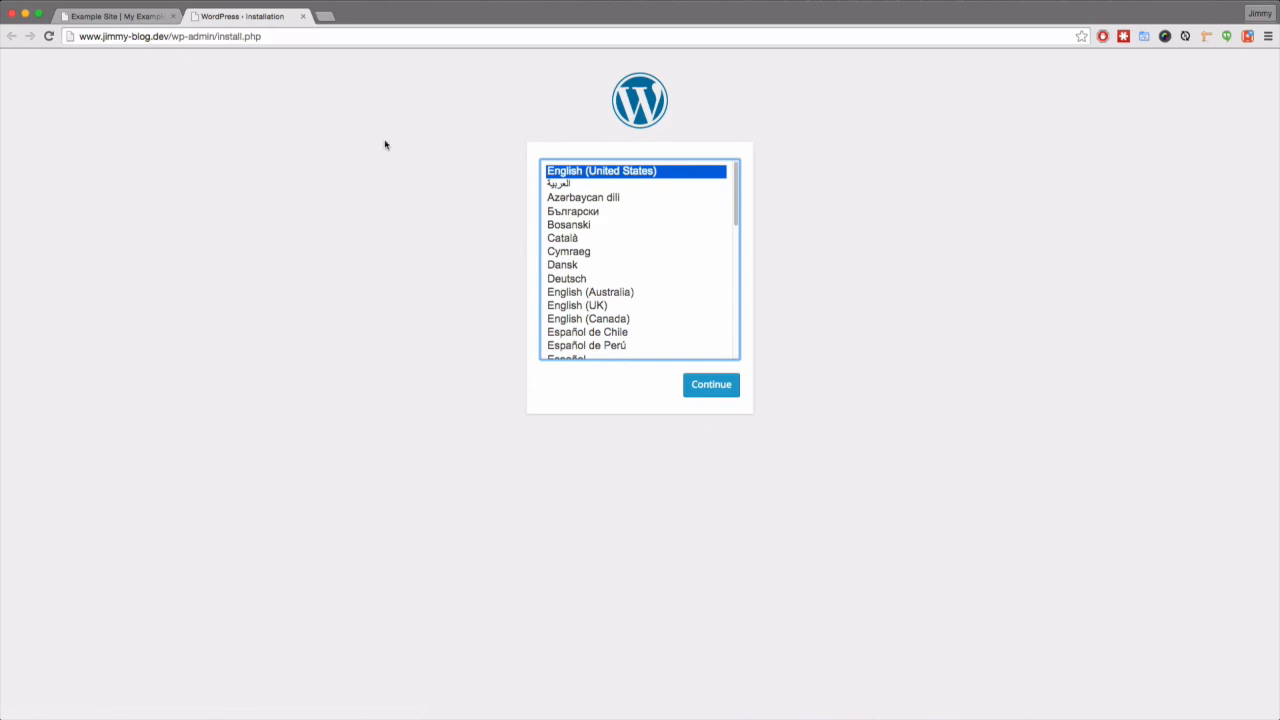
# - Keep English (United States) and fill the site title and admin username from saved suggestions
pyautogui.click(709, 388)
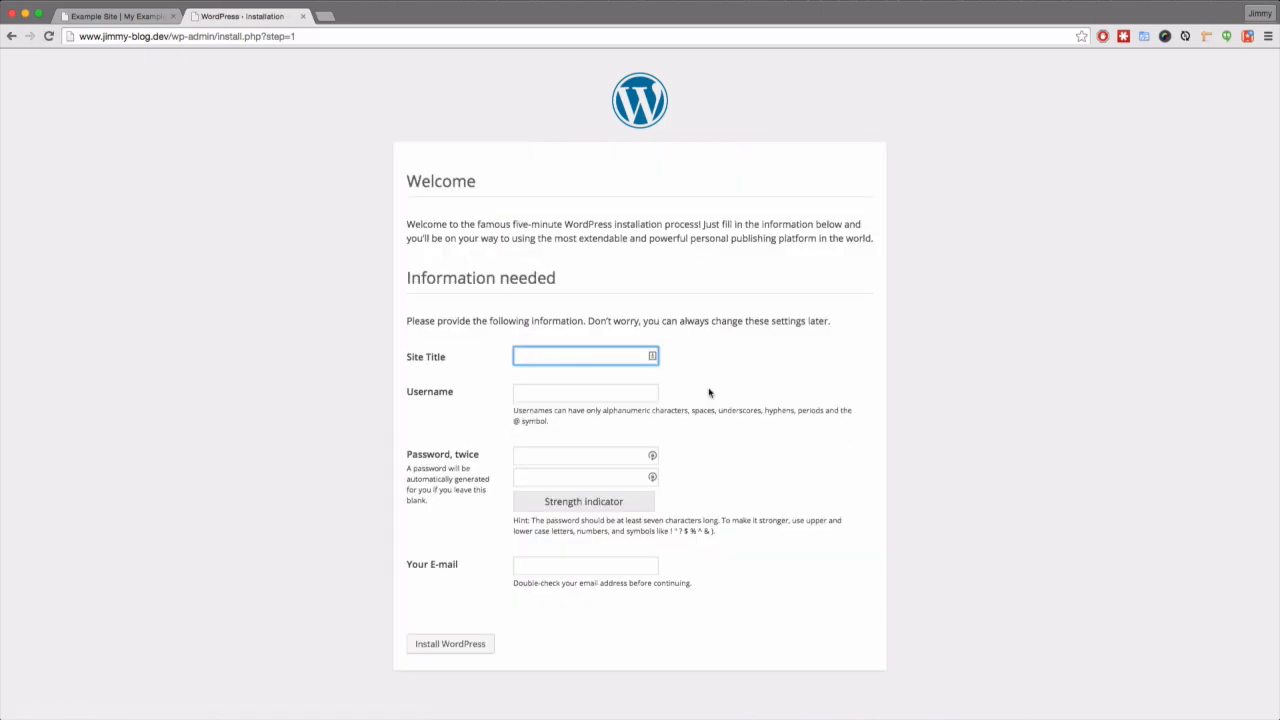
pyautogui.click(532, 358)
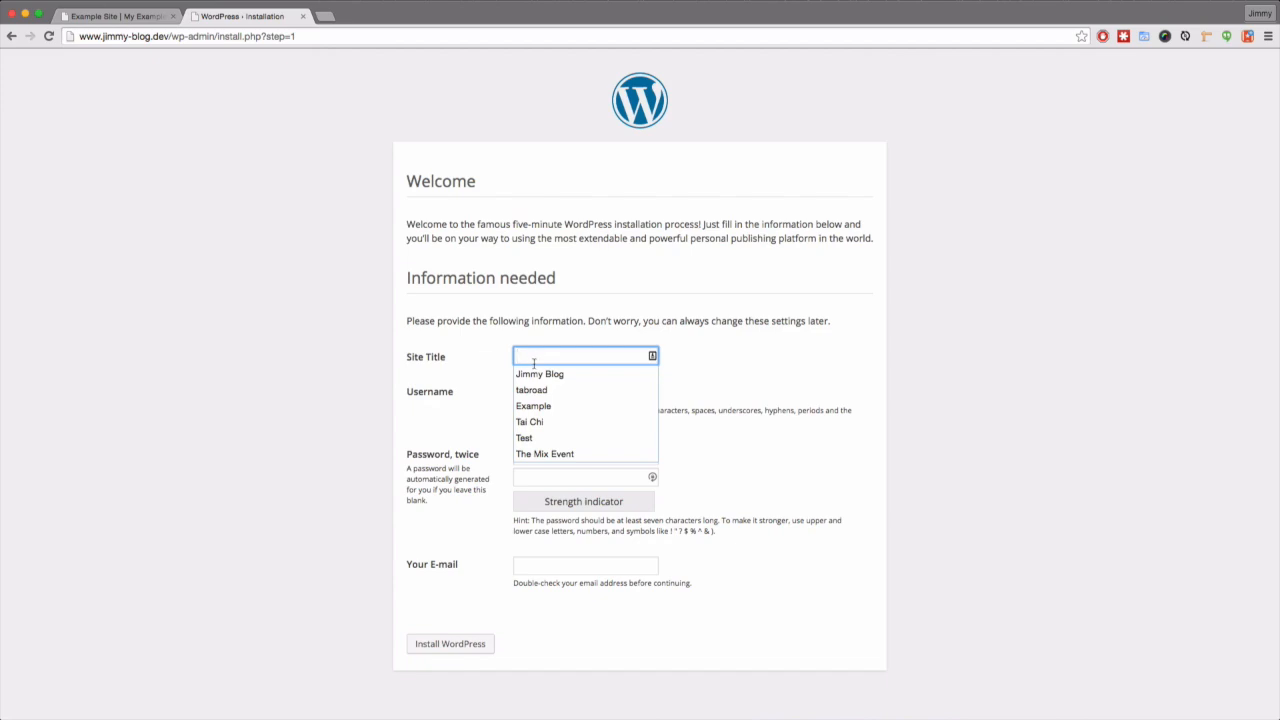
pyautogui.click(550, 377)
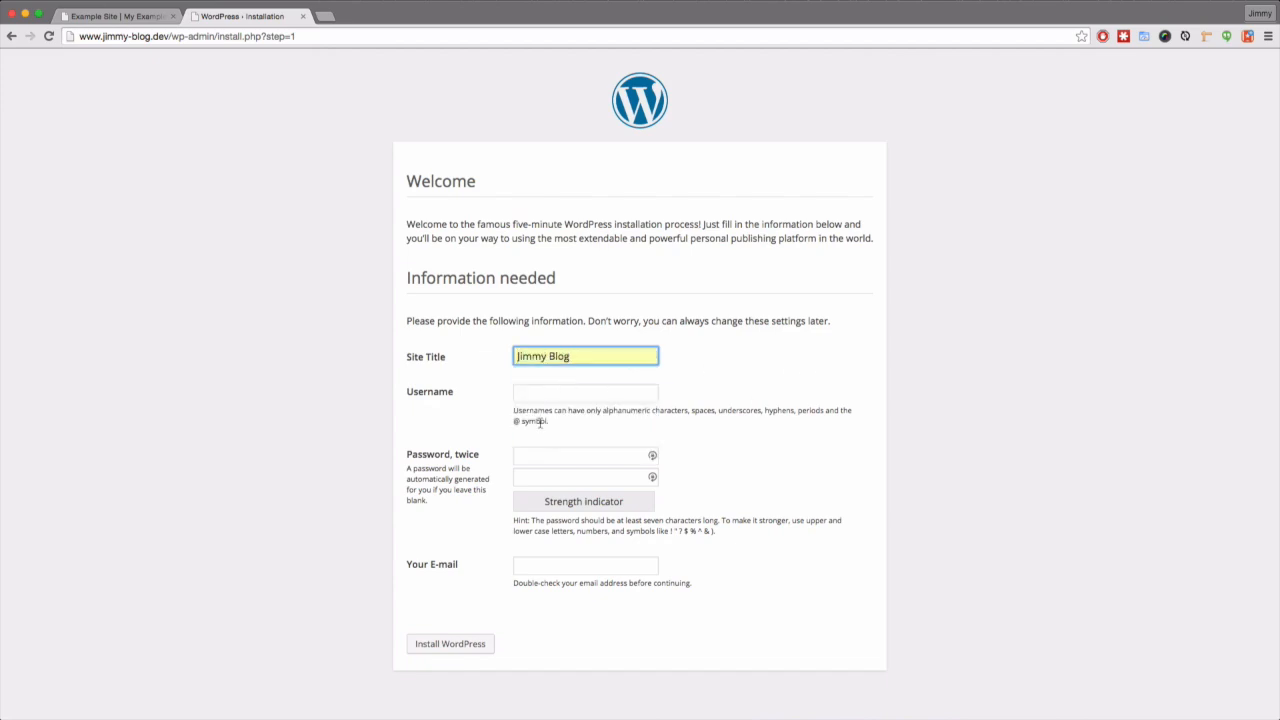
pyautogui.click(549, 396)
pyautogui.write('jimy')
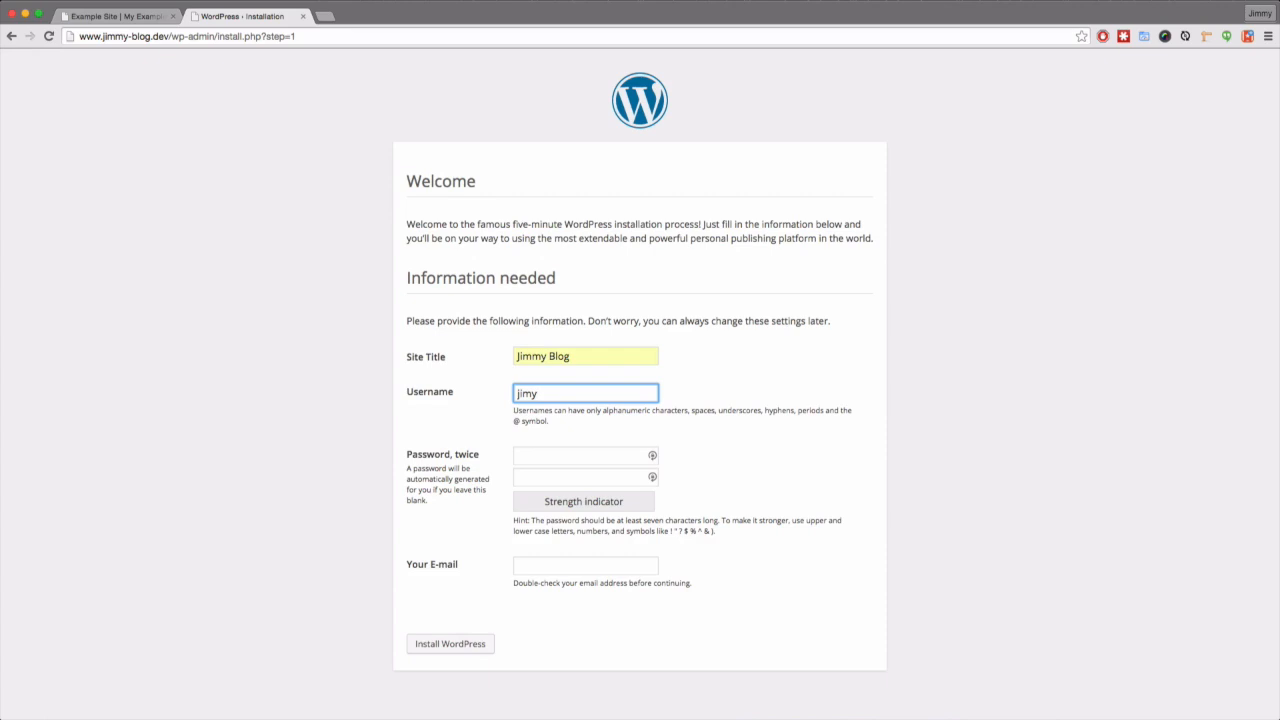
pyautogui.press('BackSpace')
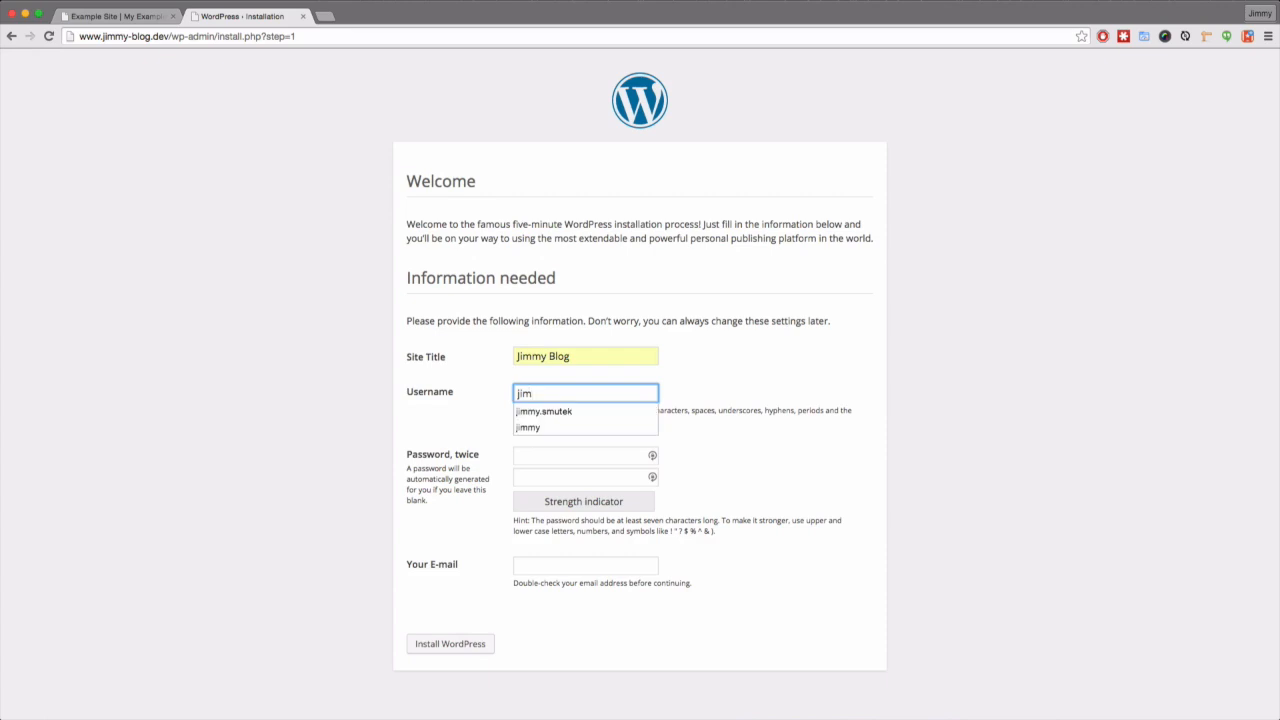
pyautogui.press('Down')
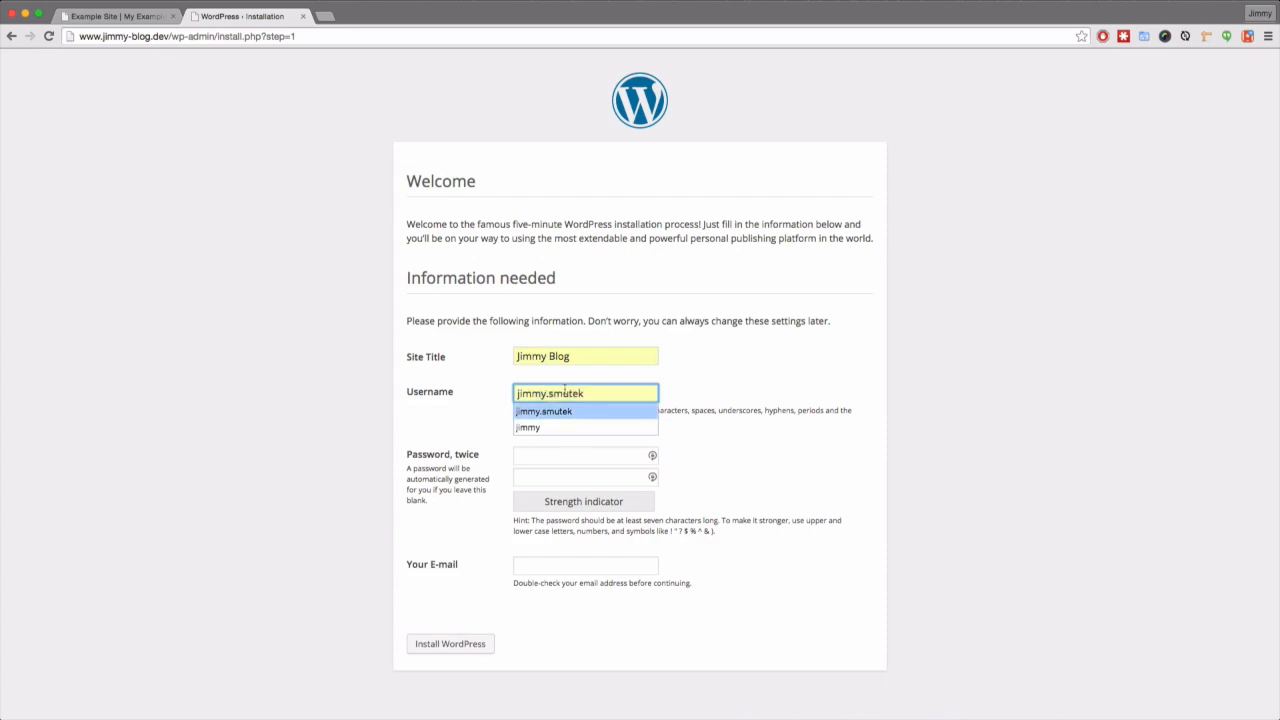
pyautogui.press('Return')
# - Enter and confirm the admin password, fill the admin e-mail from a suggestion, and install WordPress
pyautogui.click(634, 466)
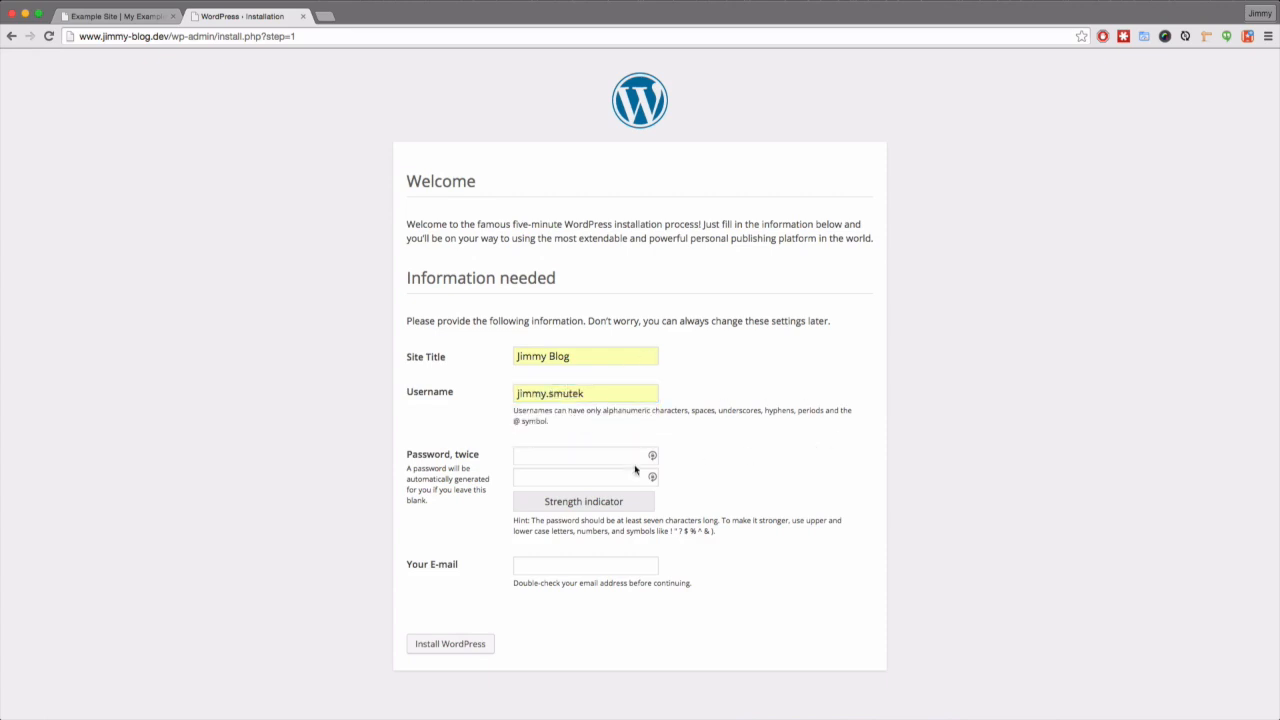
pyautogui.click(588, 459)
pyautogui.write('pas')
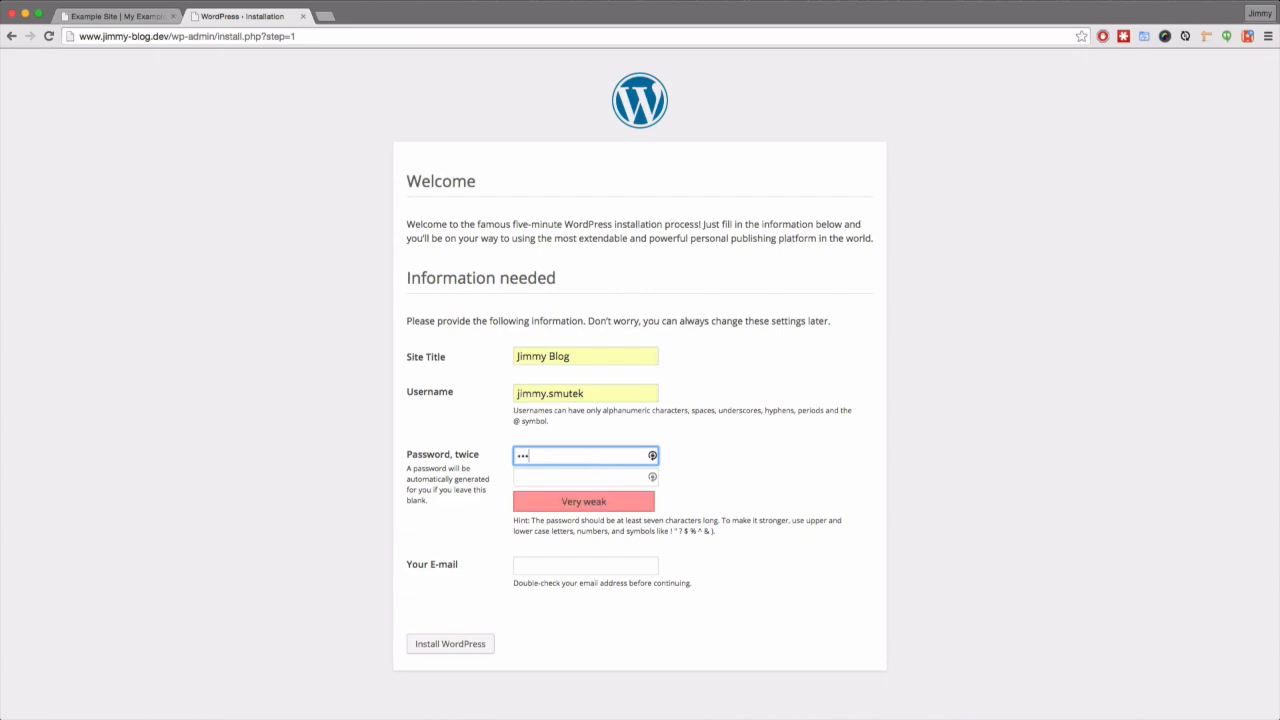
pyautogui.press('Tab')
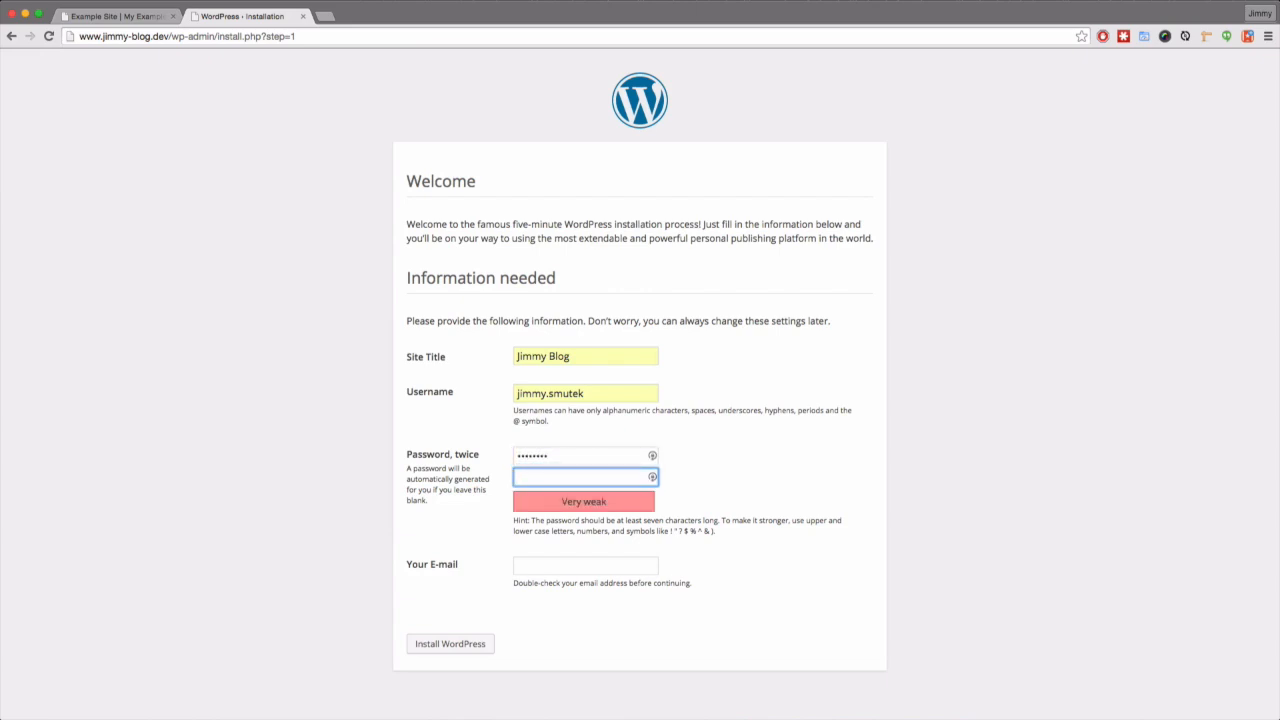
pyautogui.write('password')
pyautogui.press('Tab')
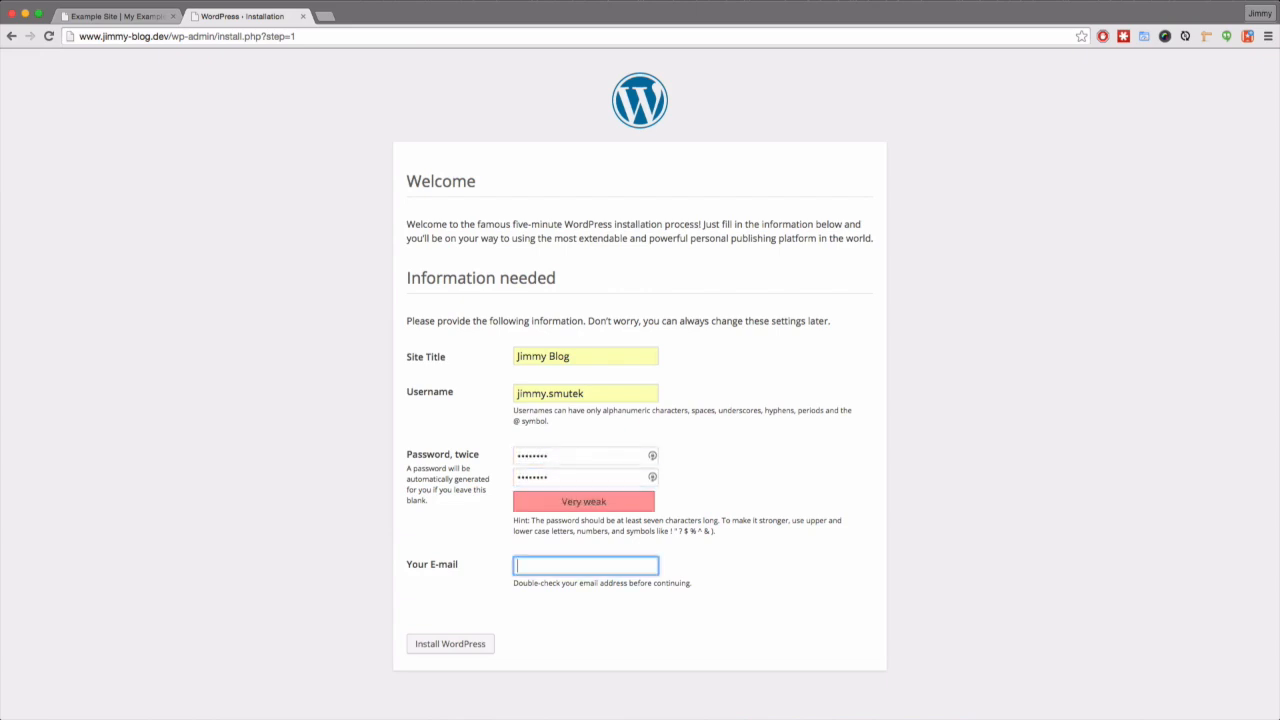
pyautogui.write('ji')
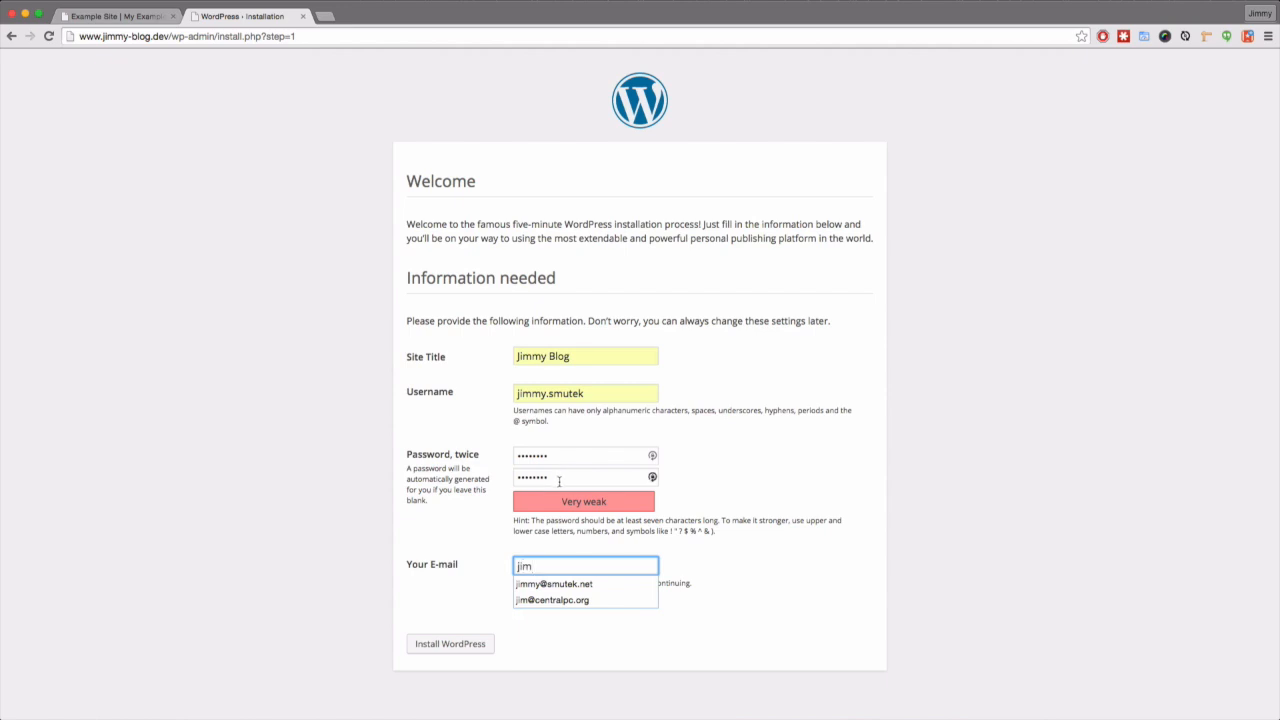
pyautogui.write('m')
pyautogui.click(556, 584)
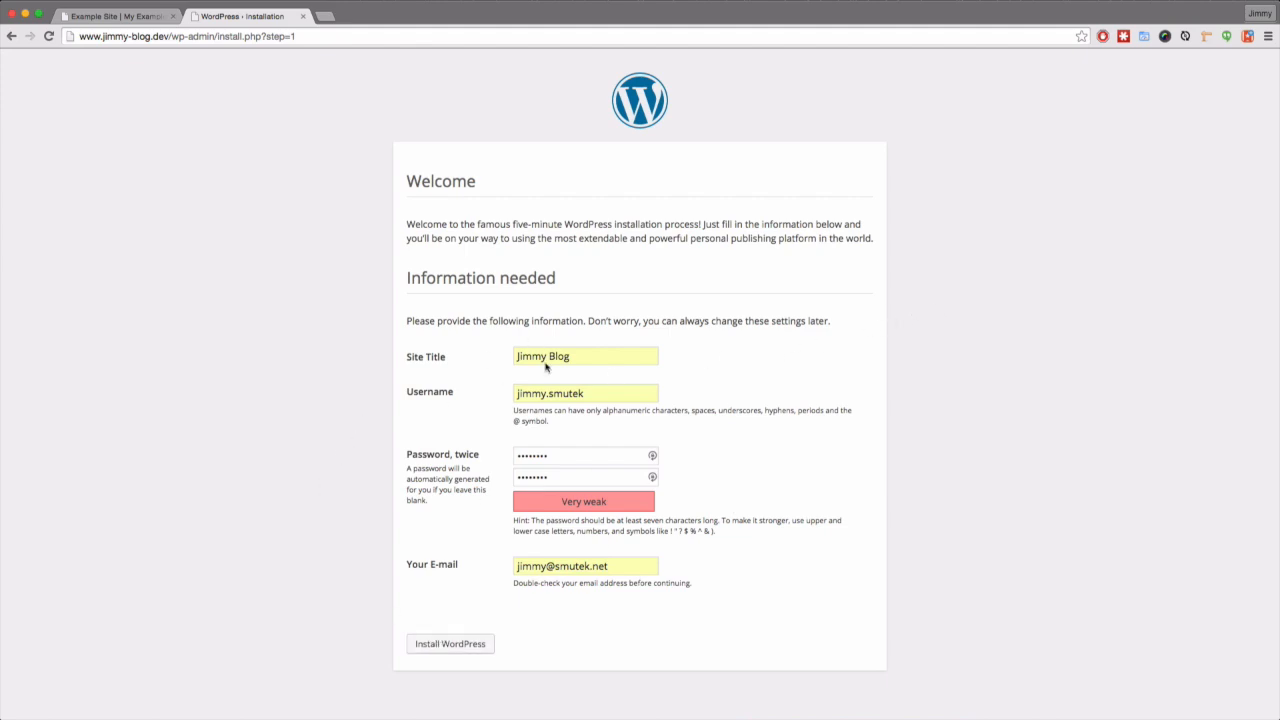
pyautogui.click(449, 643)
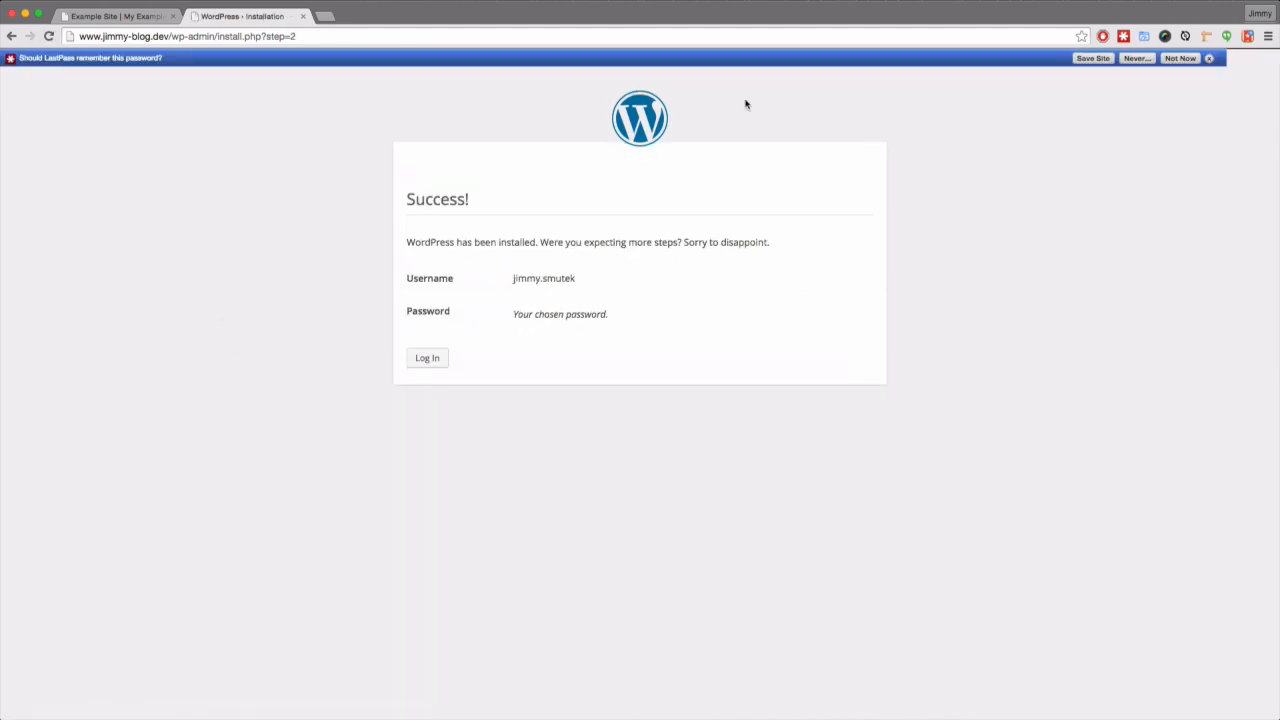
# - Dismiss the LastPass save-password bar and go to the local site's login page
pyautogui.click(1180, 58)
pyautogui.moveTo(533, 178); pyautogui.dragTo(391, 177)
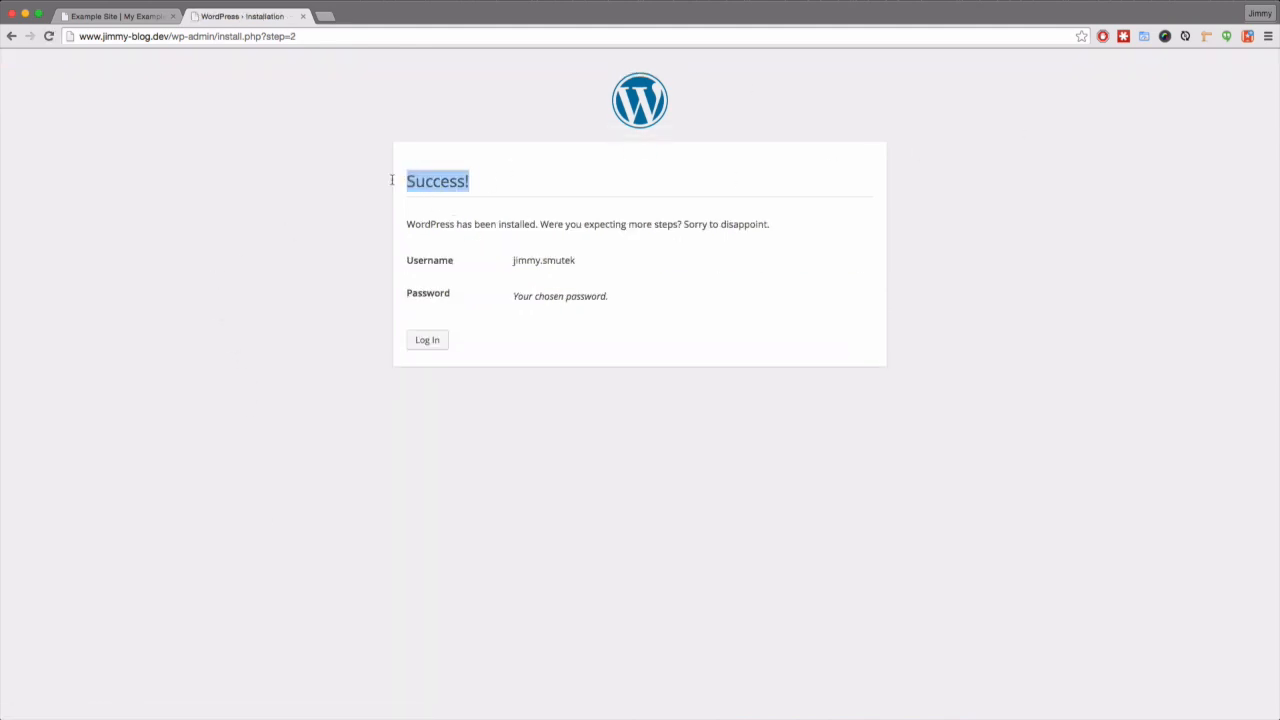
pyautogui.click(358, 209)
pyautogui.moveTo(479, 177); pyautogui.dragTo(326, 169)
pyautogui.click(316, 166)
pyautogui.click(412, 345)
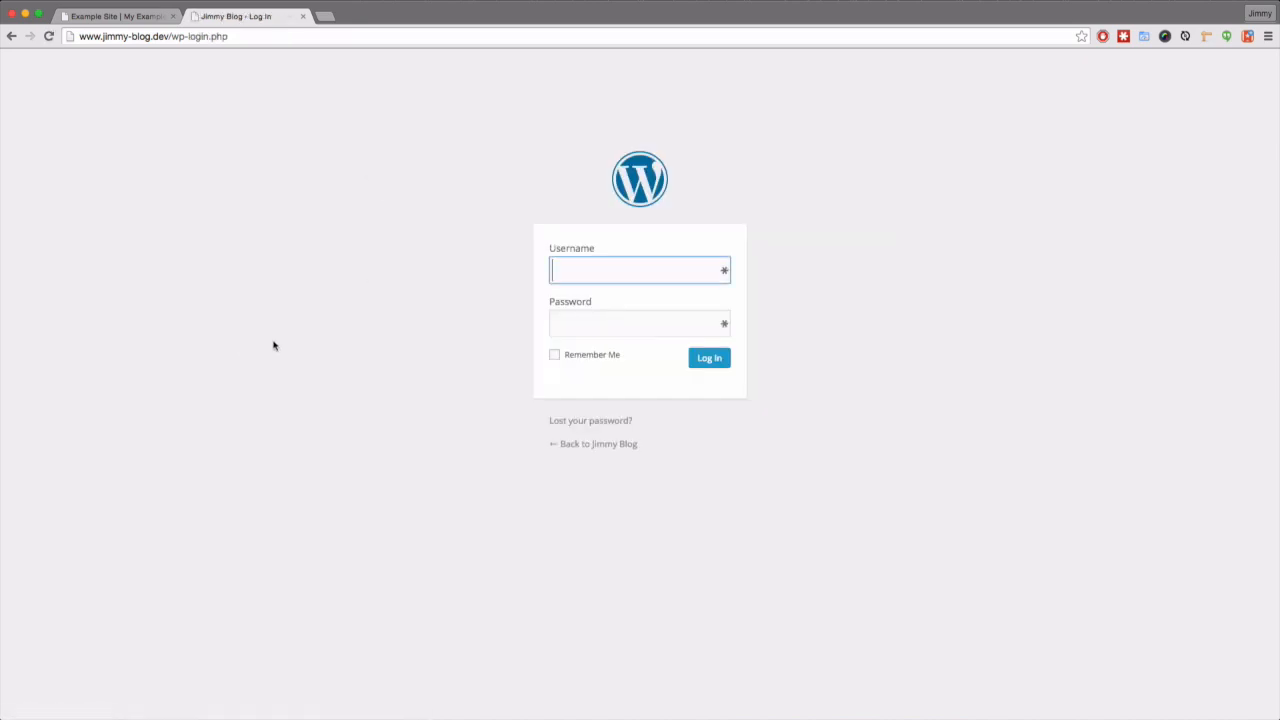
# - Log in with the admin username and password, then launch the WordPress 4.1.1 update
pyautogui.write('jimmy.smutek')
pyautogui.press('Tab')
pyautogui.write('•')
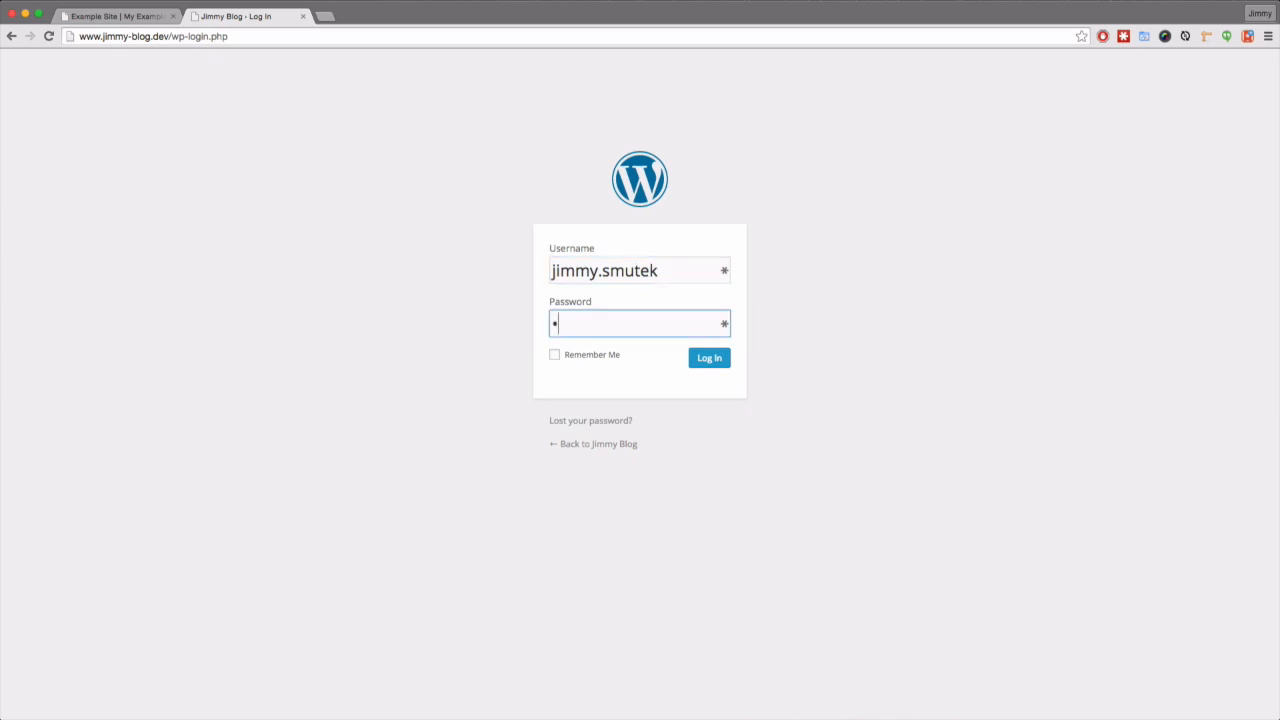
pyautogui.press('Return')
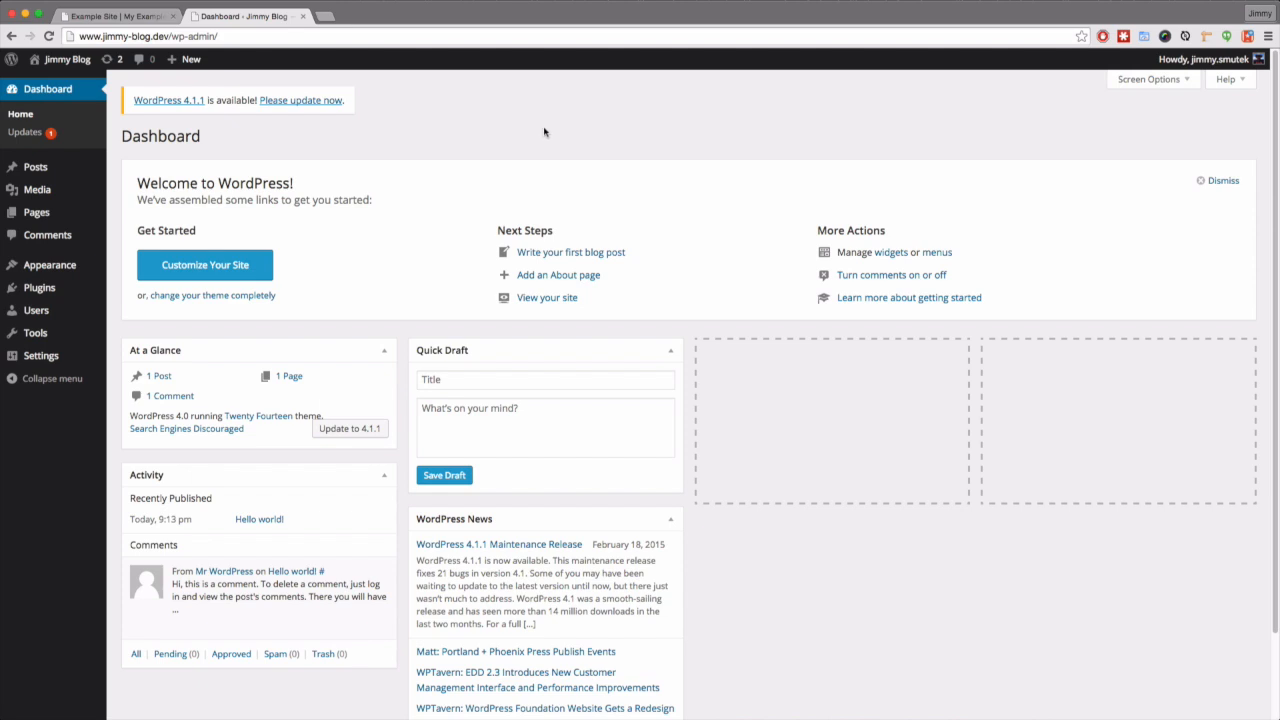
pyautogui.click(314, 101)
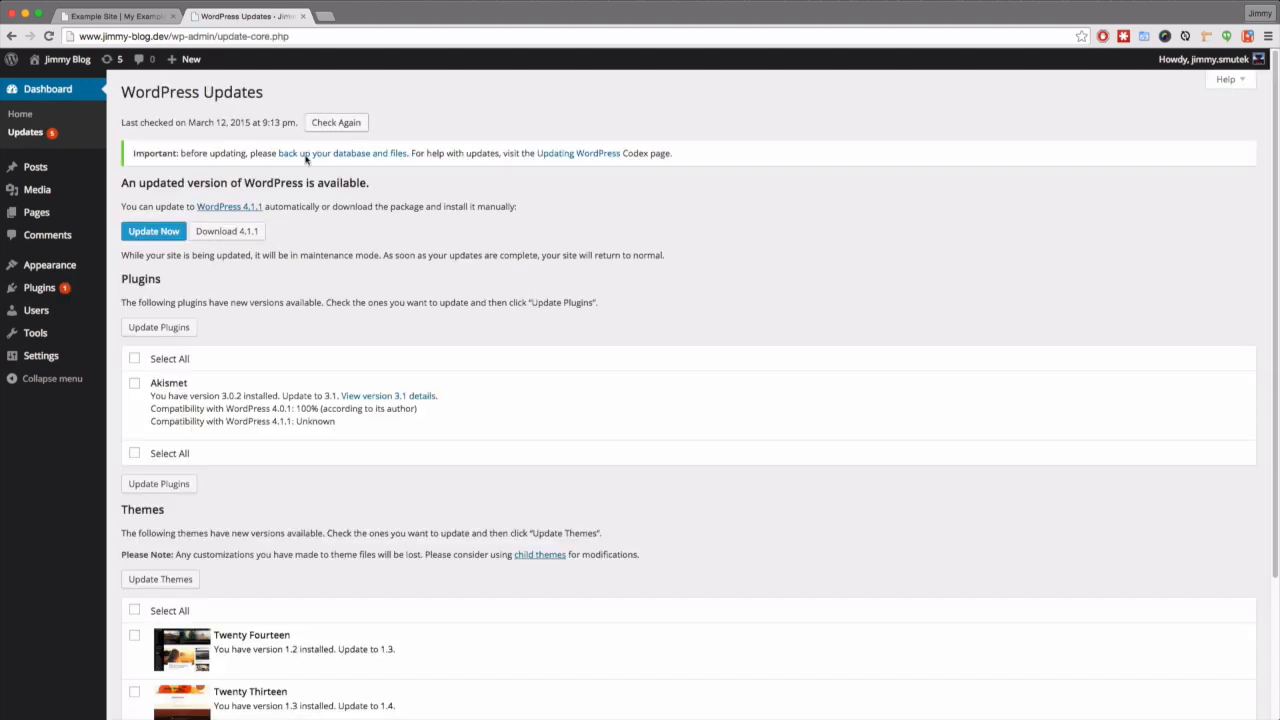
pyautogui.click(137, 238)
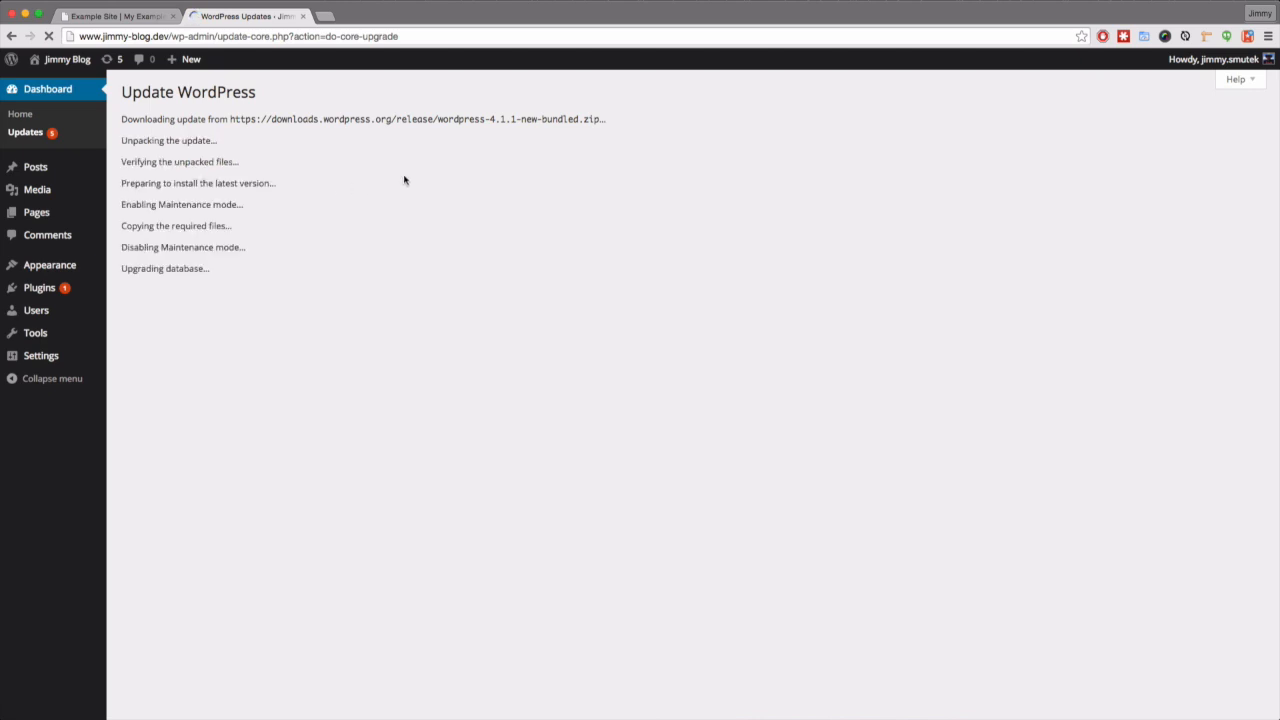
# - Update the Akismet plugin from the WordPress Updates page
pyautogui.moveTo(69, 104)
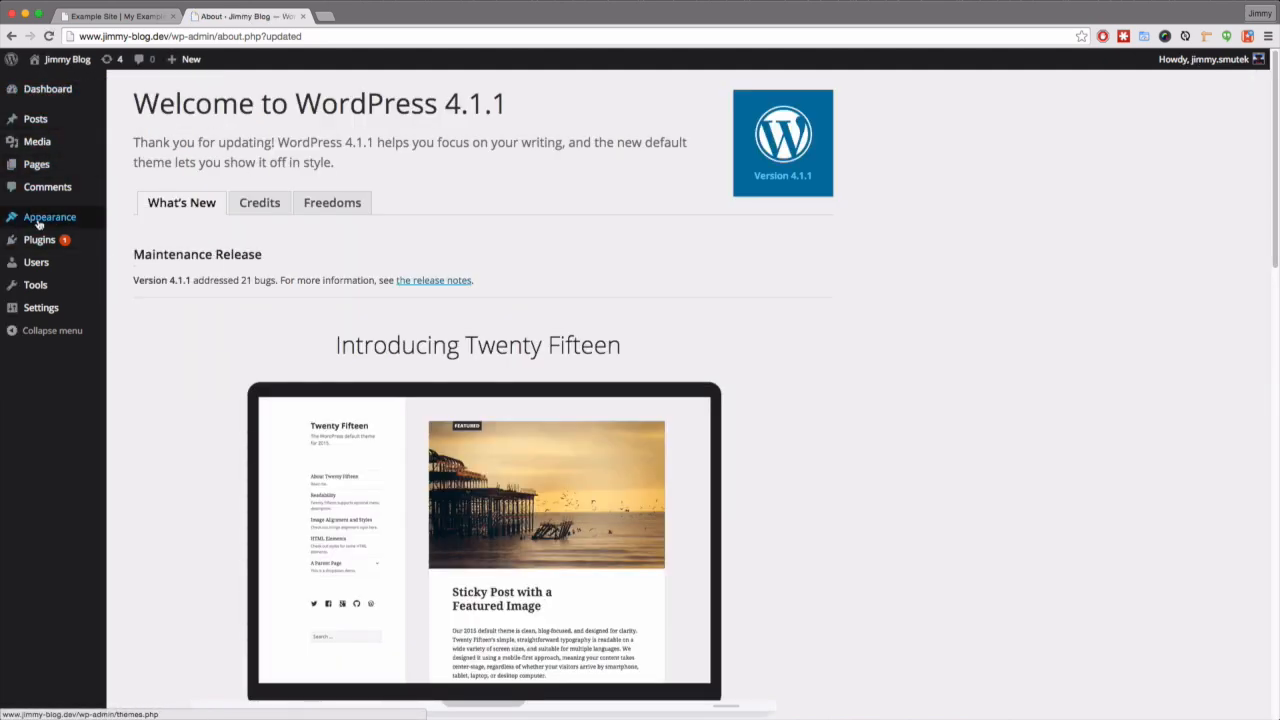
pyautogui.moveTo(39, 240)
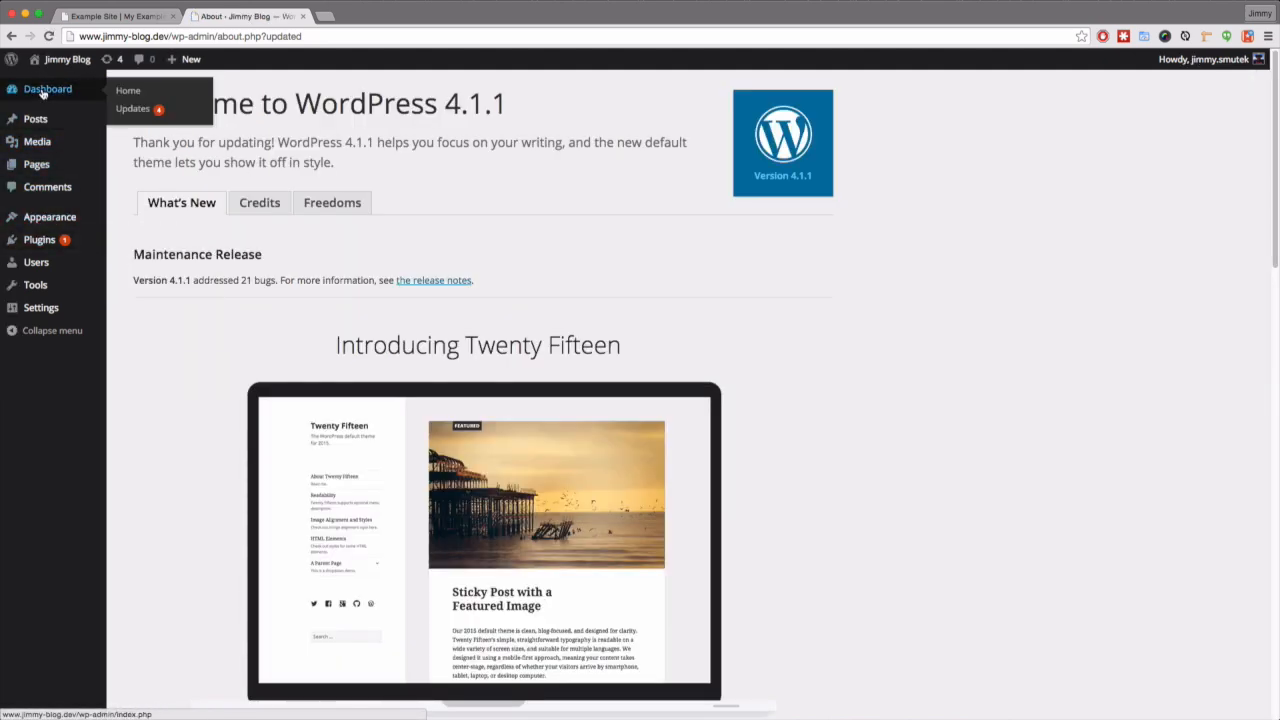
pyautogui.click(119, 115)
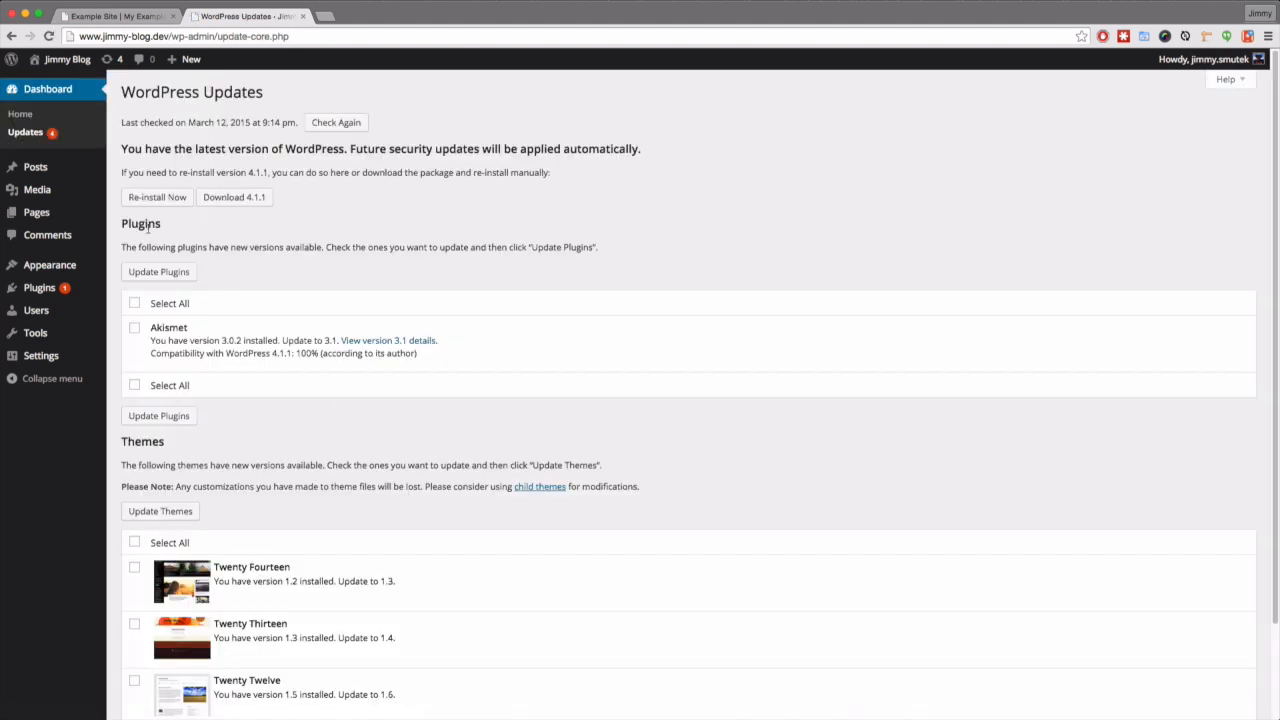
pyautogui.click(134, 303)
pyautogui.click(158, 272)
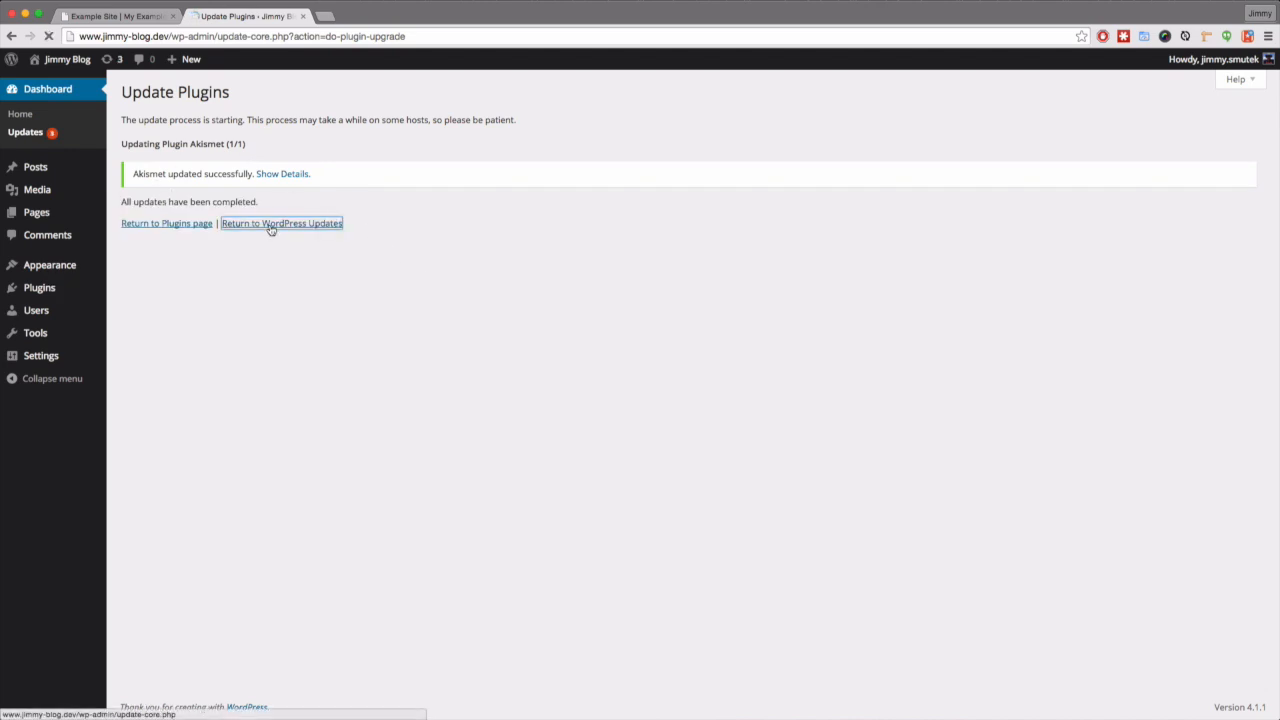
# - Update the Twenty Fourteen, Twenty Thirteen and Twenty Twelve themes, then return to the Dashboard
pyautogui.click(270, 223)
pyautogui.click(134, 371)
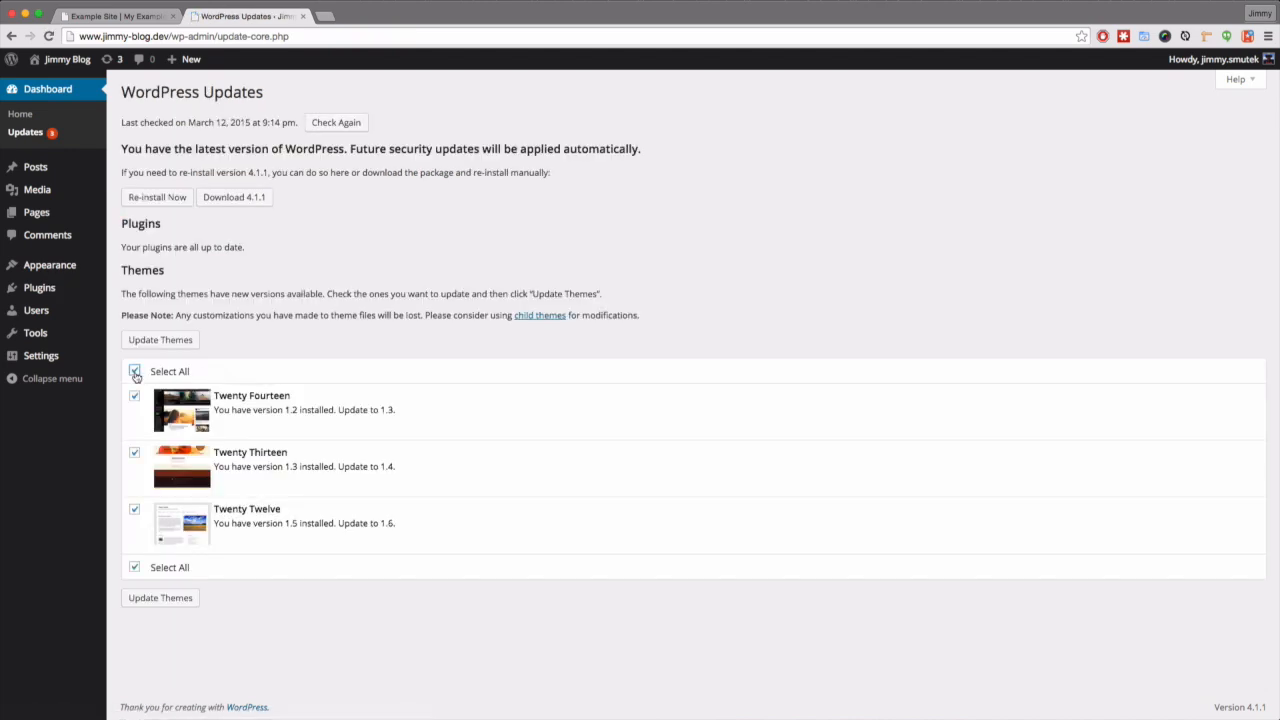
pyautogui.click(160, 340)
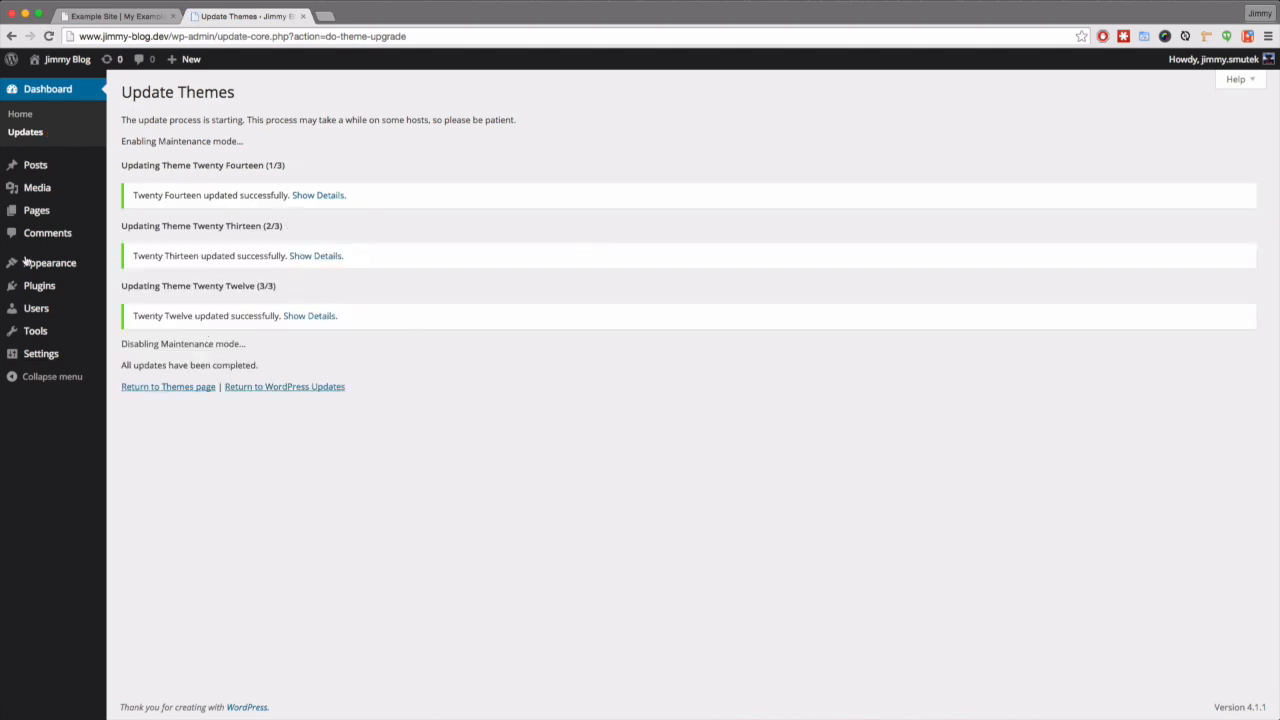
pyautogui.click(35, 95)
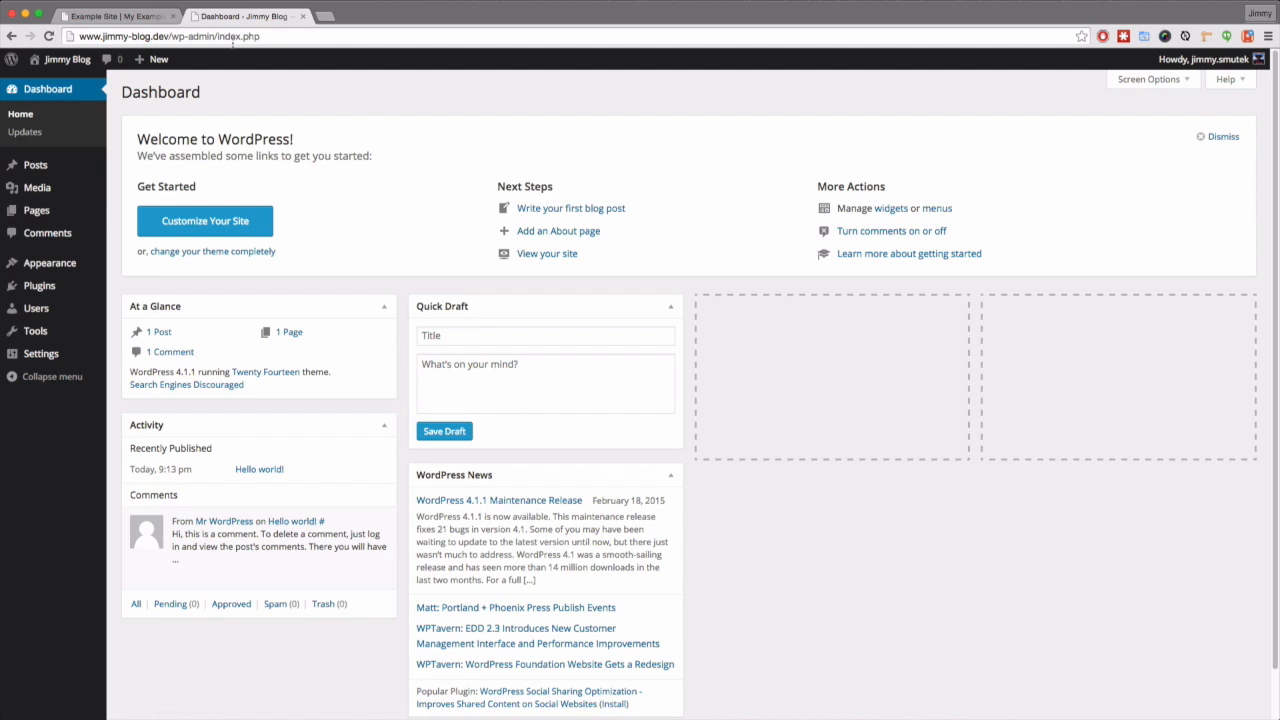
# - Switch to the live Example Site and go to its Plugins > Add New page
pyautogui.click(110, 17)
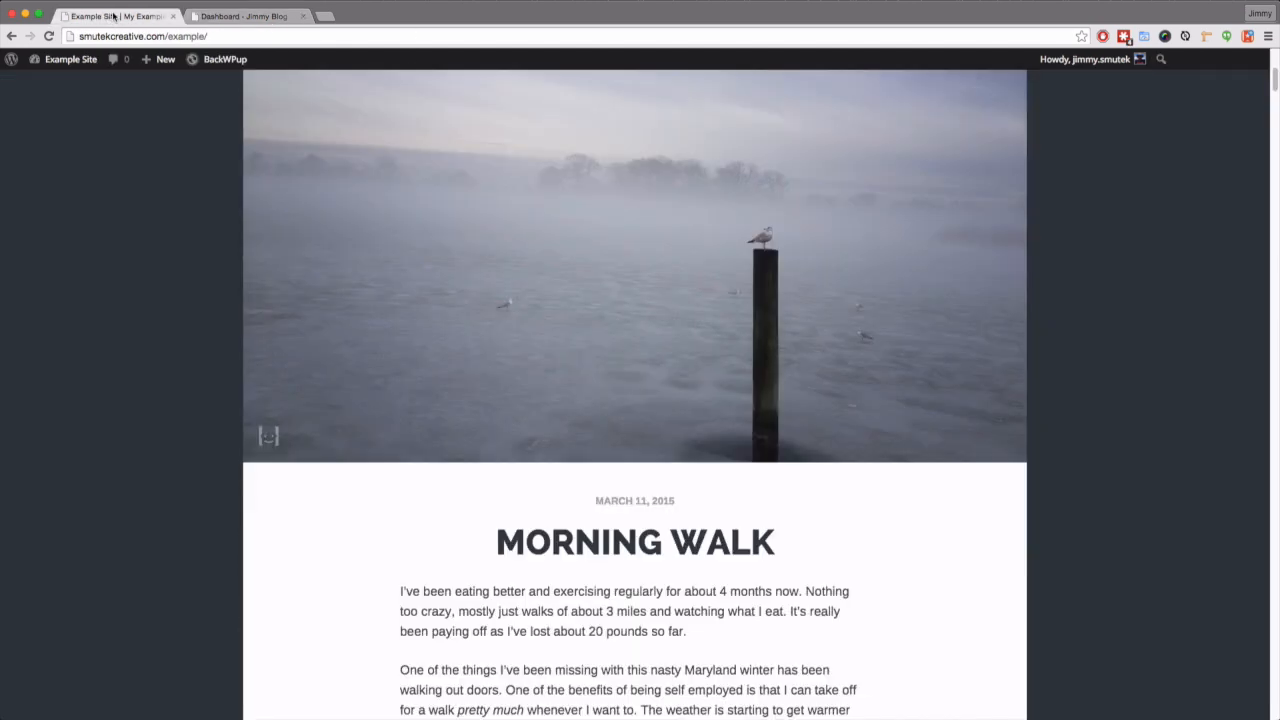
pyautogui.moveTo(70, 60)
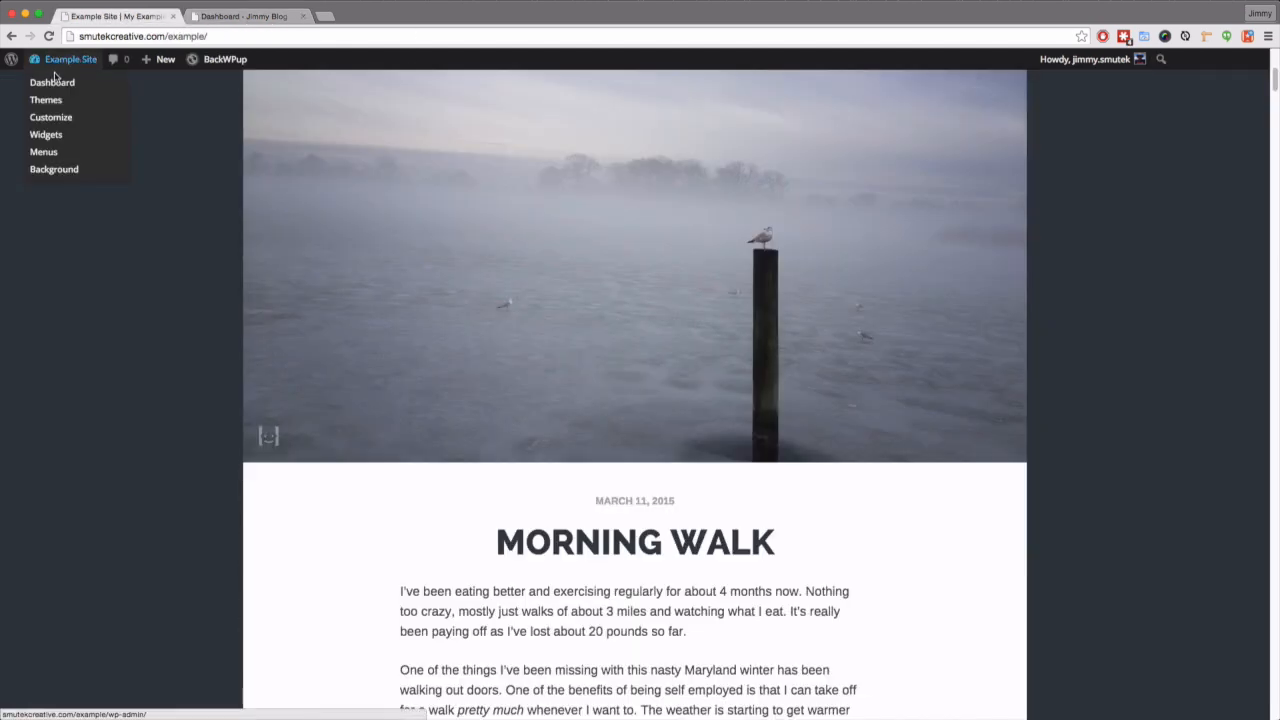
pyautogui.click(52, 83)
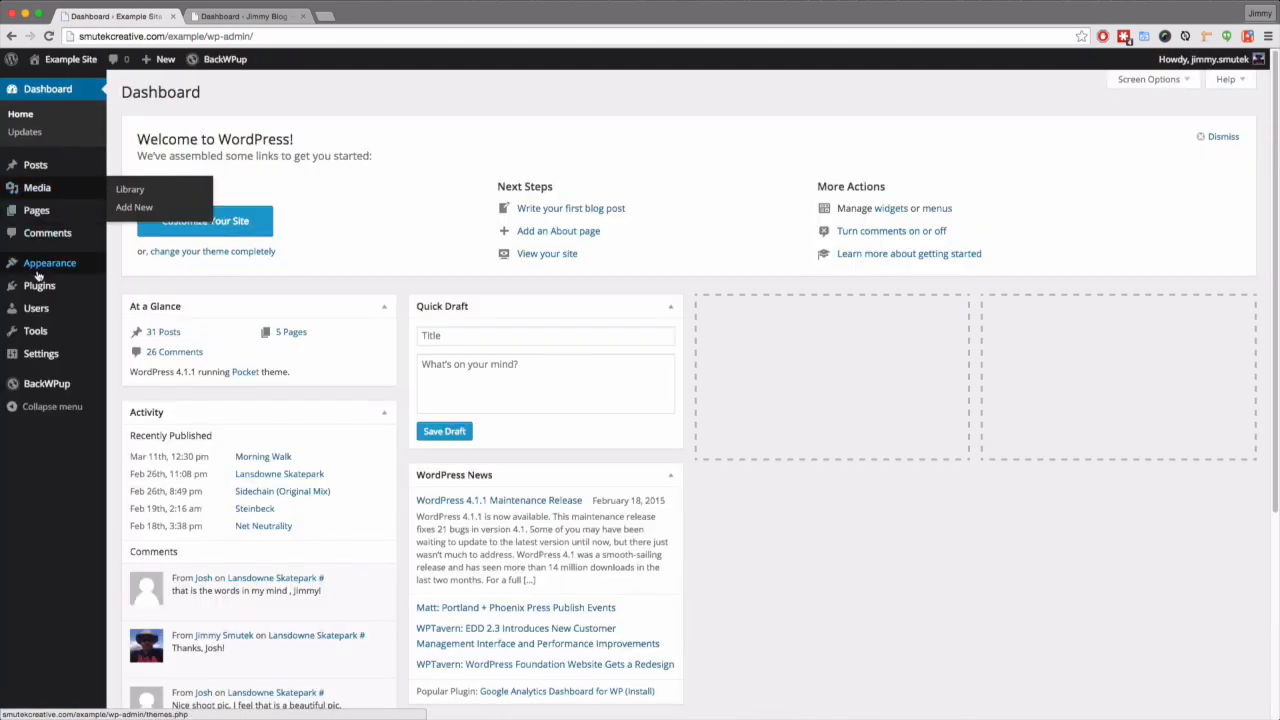
pyautogui.moveTo(38, 286)
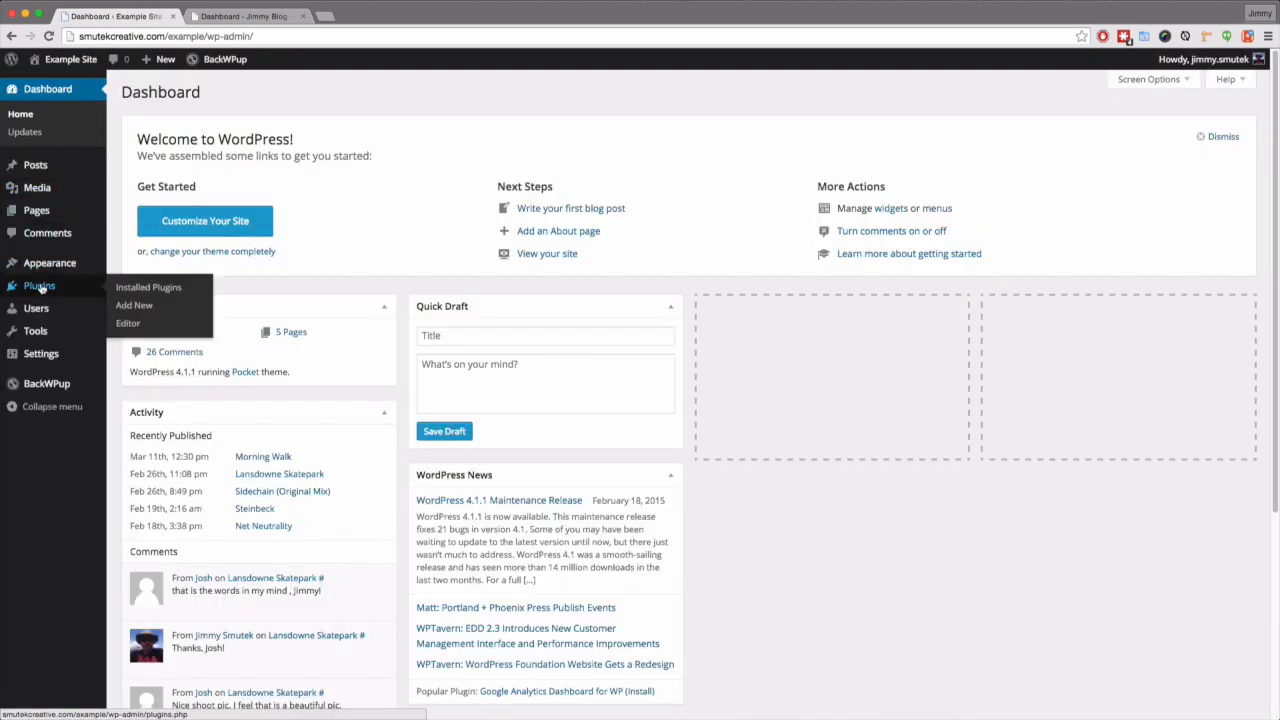
pyautogui.click(136, 307)
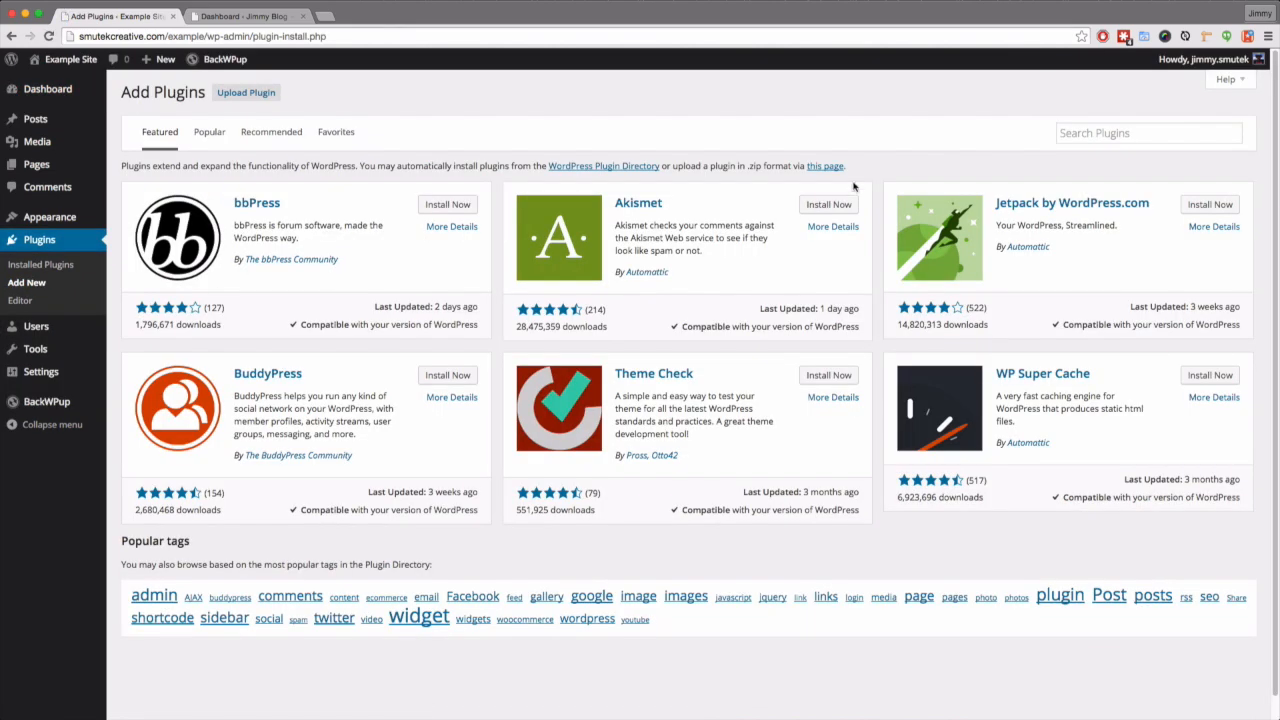
# - Search for 'change db prefix', then install and activate the Change DB Prefix plugin
pyautogui.click(1097, 132)
pyautogui.write('ch')
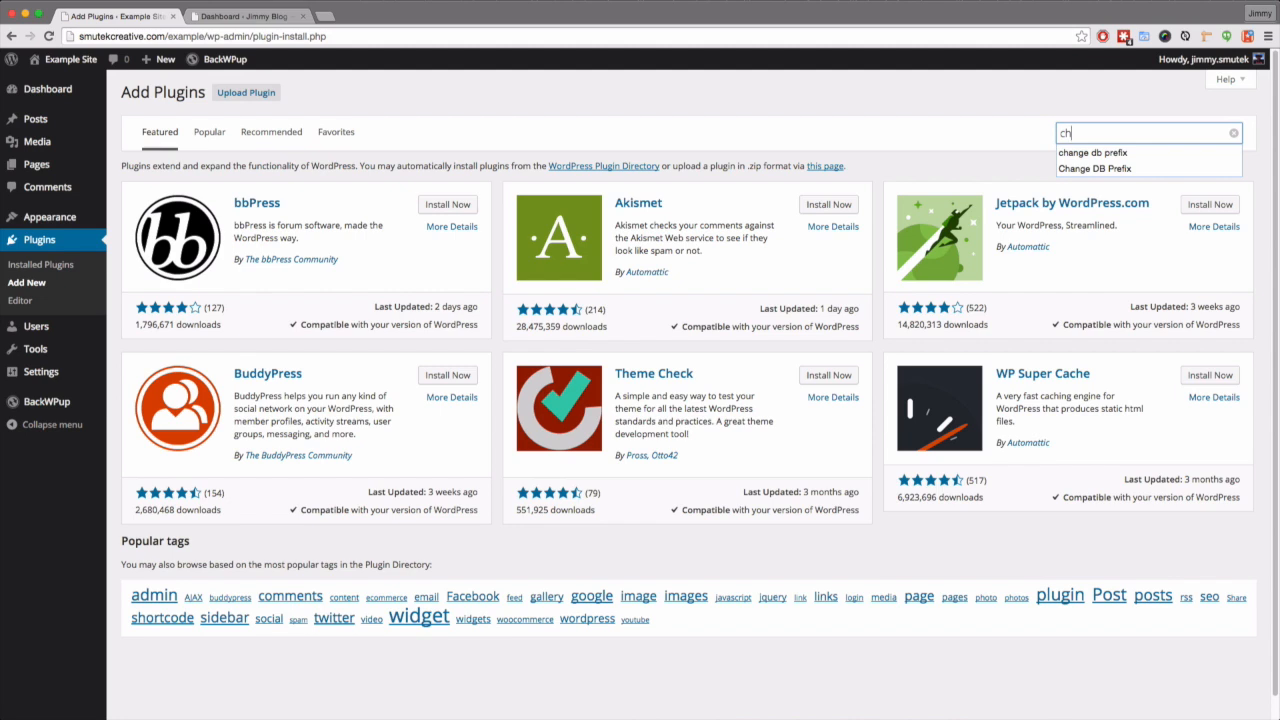
pyautogui.press('Down')
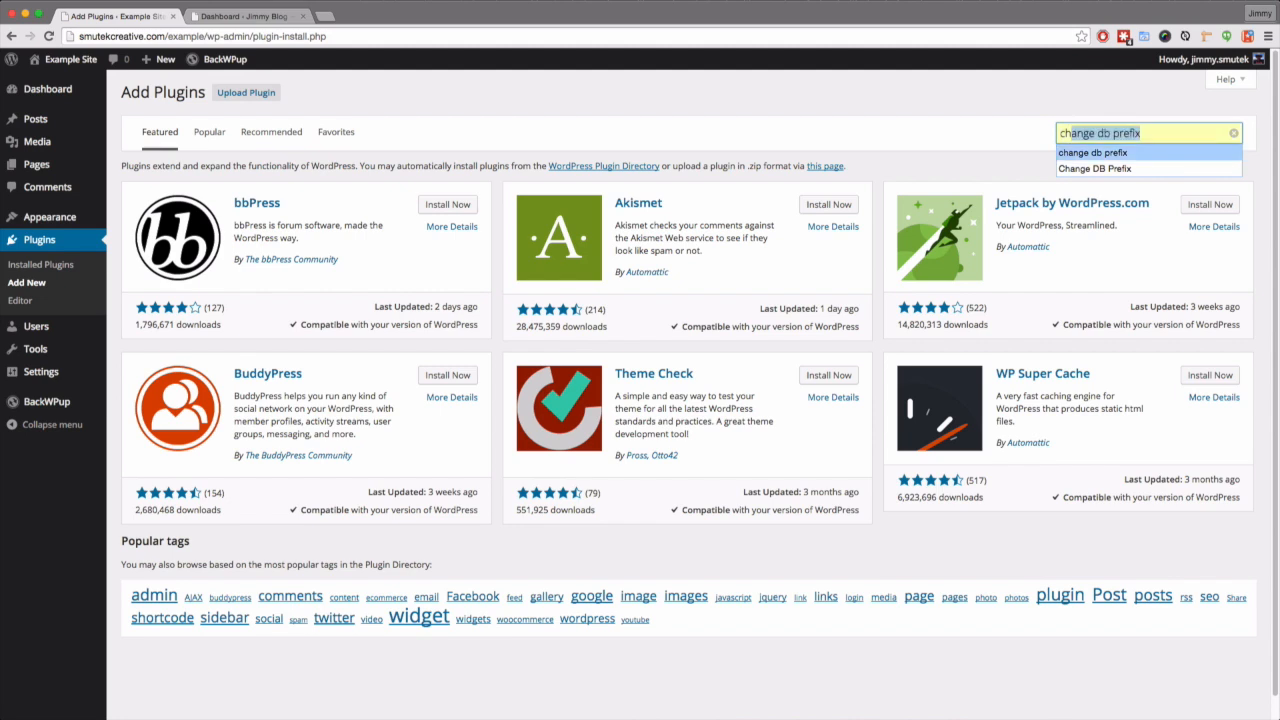
pyautogui.press('Return')
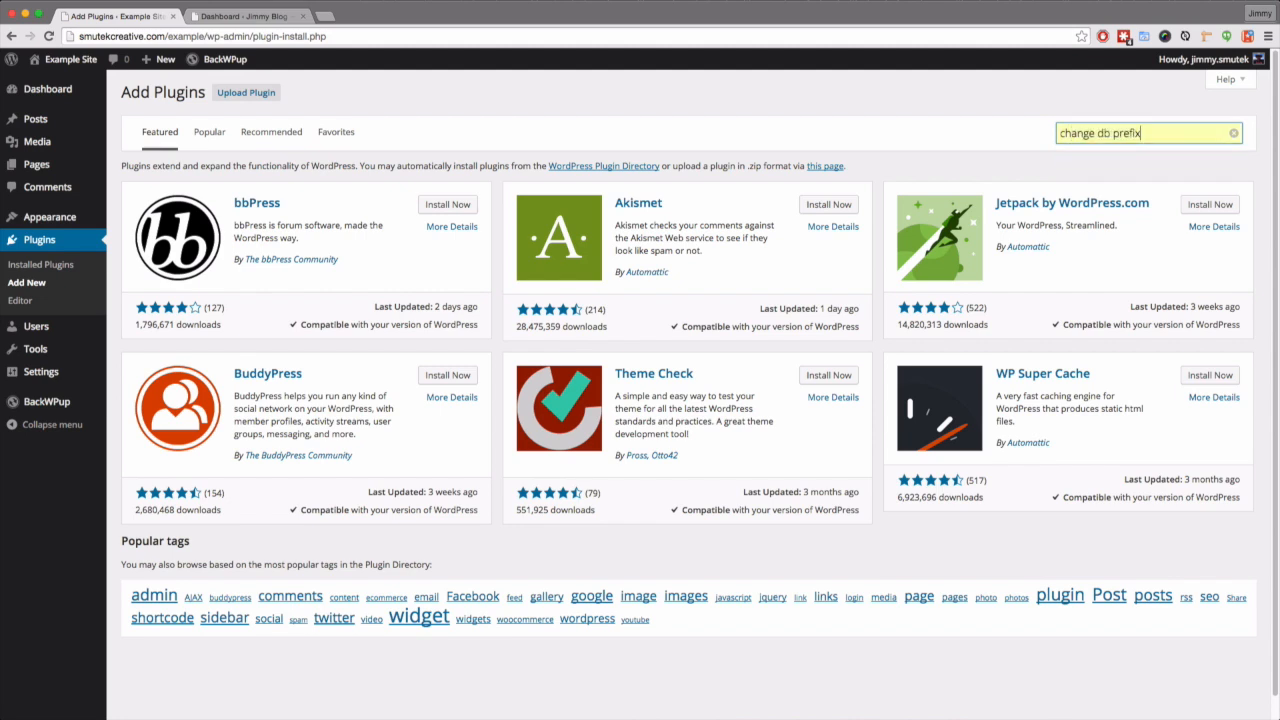
pyautogui.press('Return')
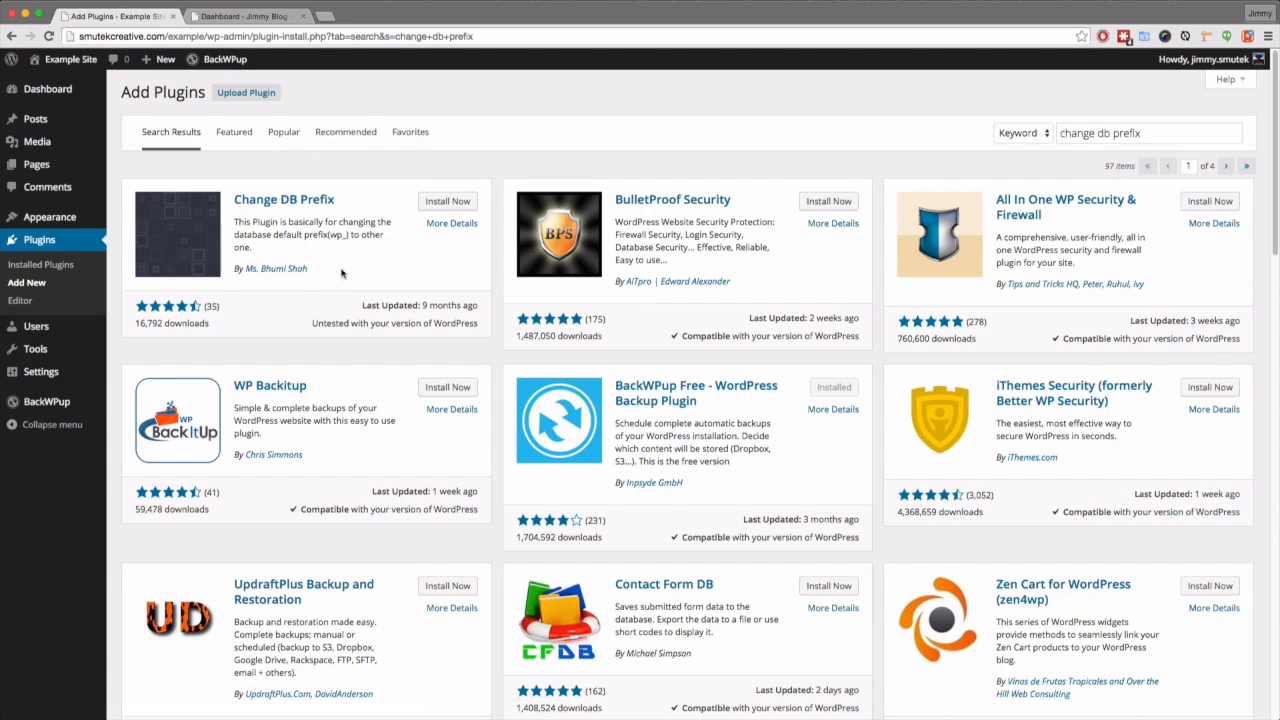
pyautogui.click(432, 203)
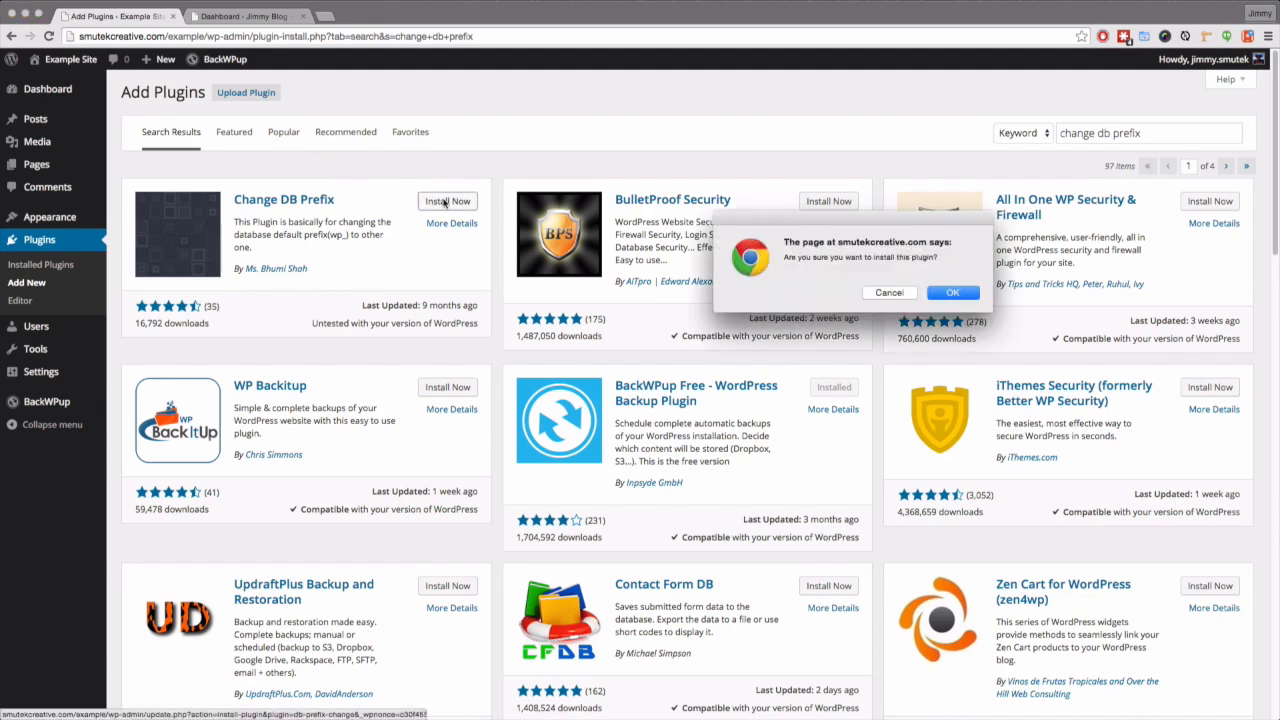
pyautogui.click(953, 294)
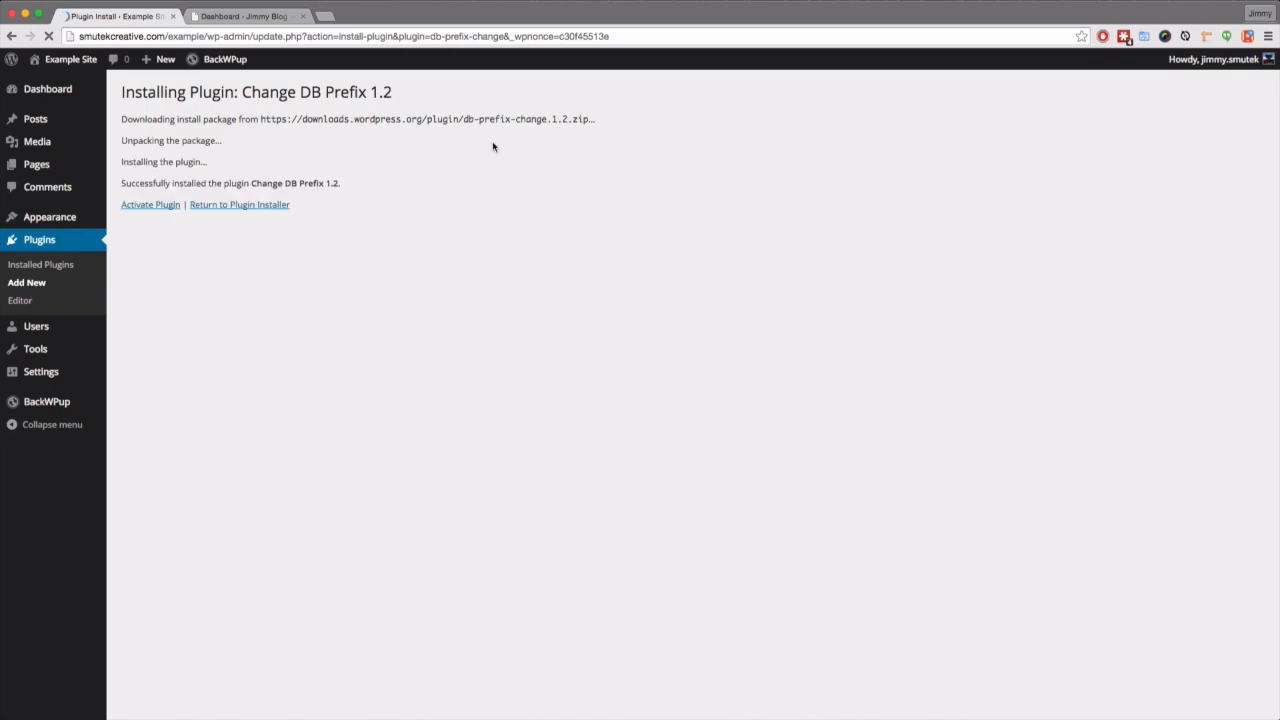
pyautogui.click(141, 206)
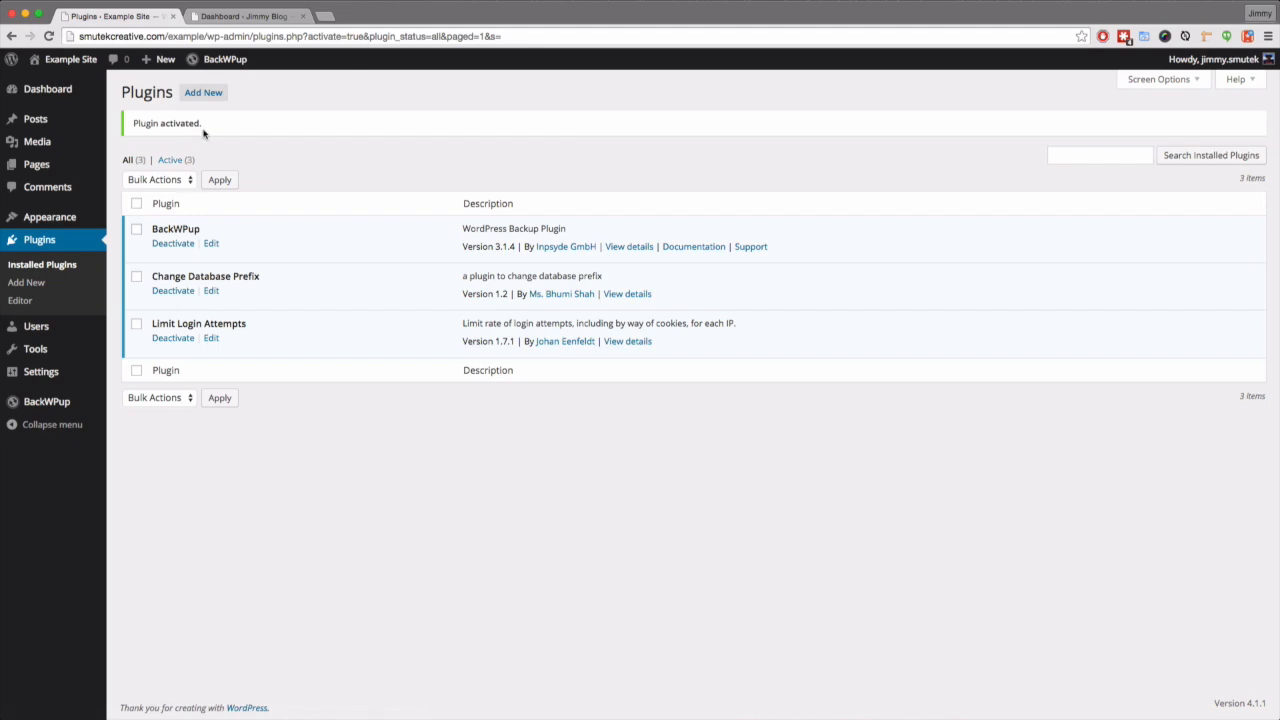
# - Open Settings > Change DB Prefix on the live site
pyautogui.click(242, 17)
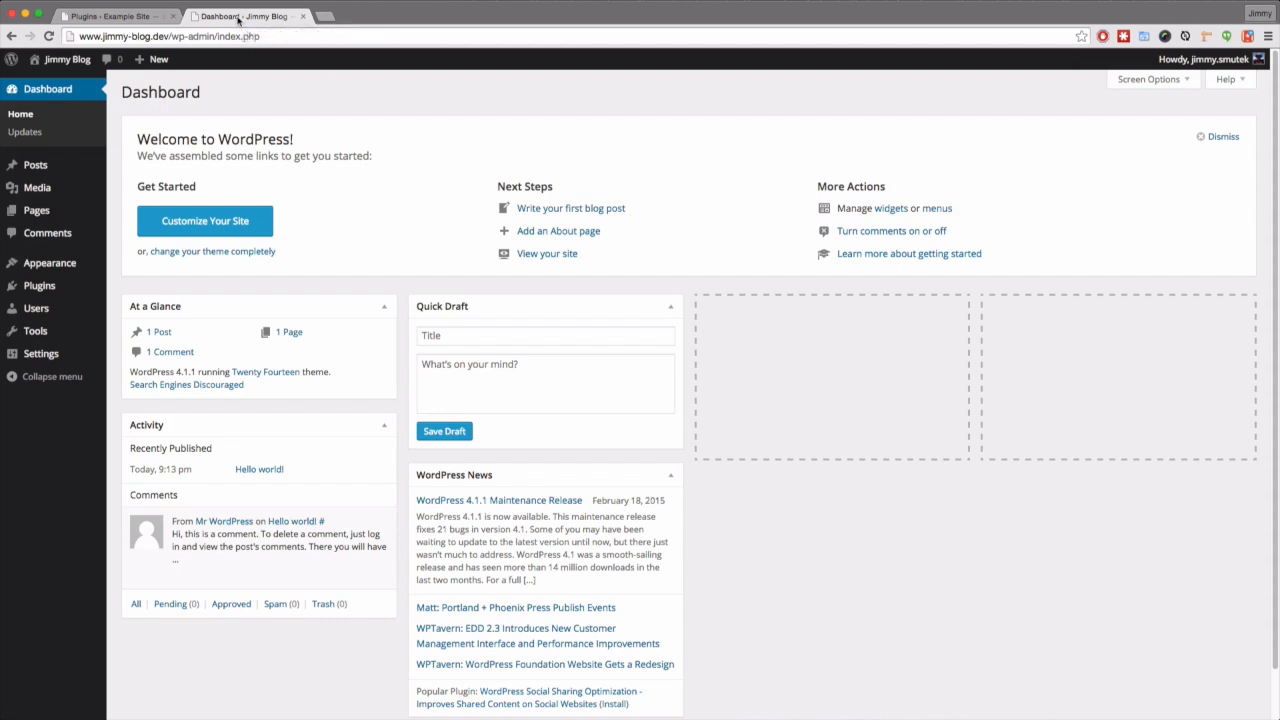
pyautogui.click(110, 16)
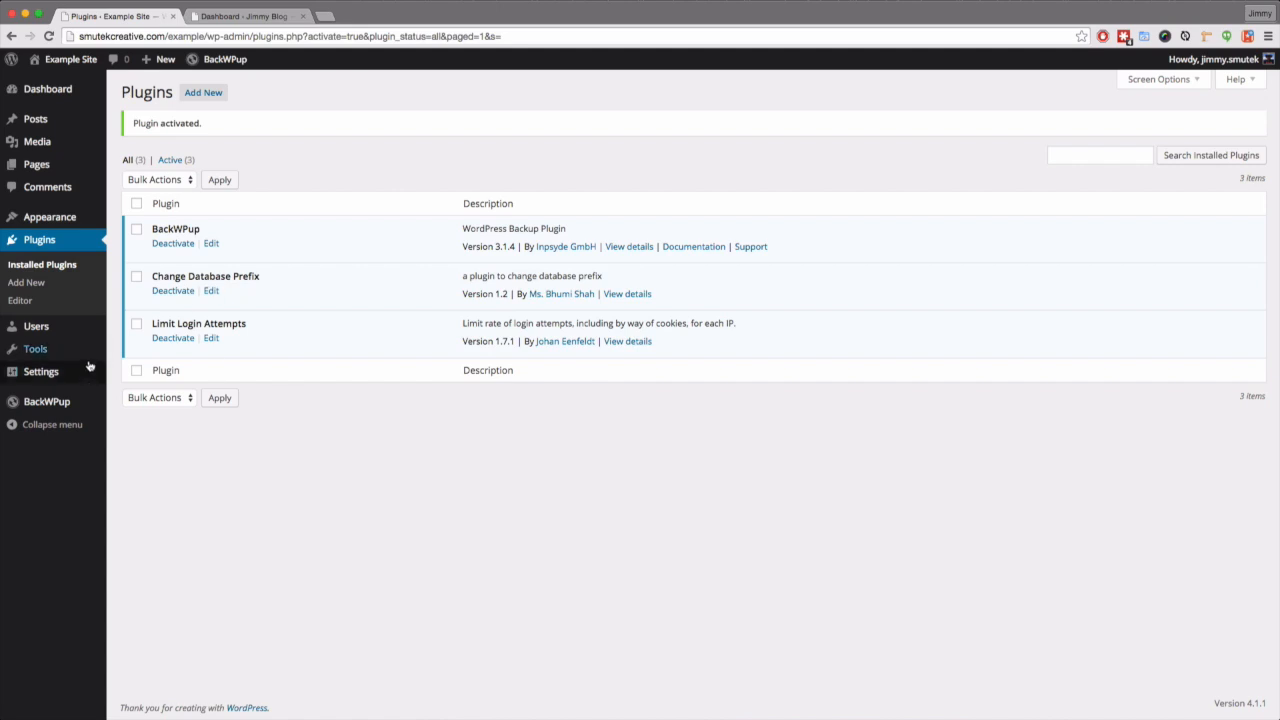
pyautogui.moveTo(34, 378)
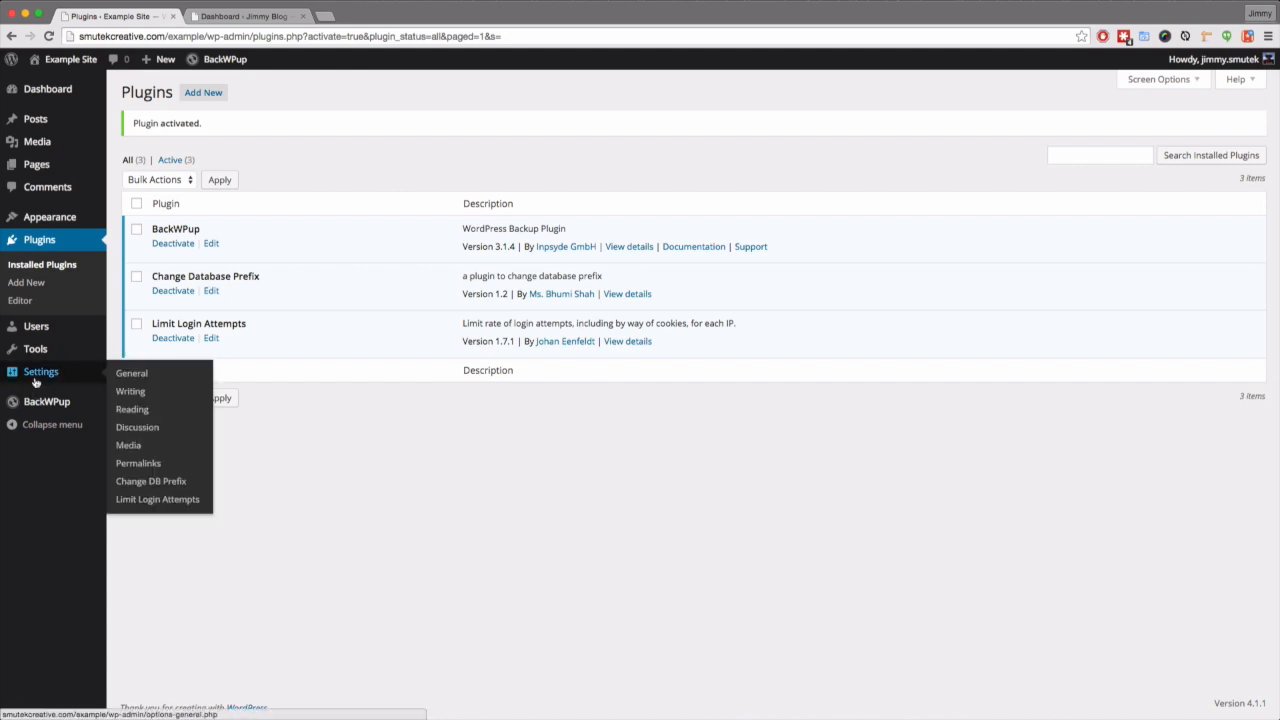
pyautogui.click(162, 482)
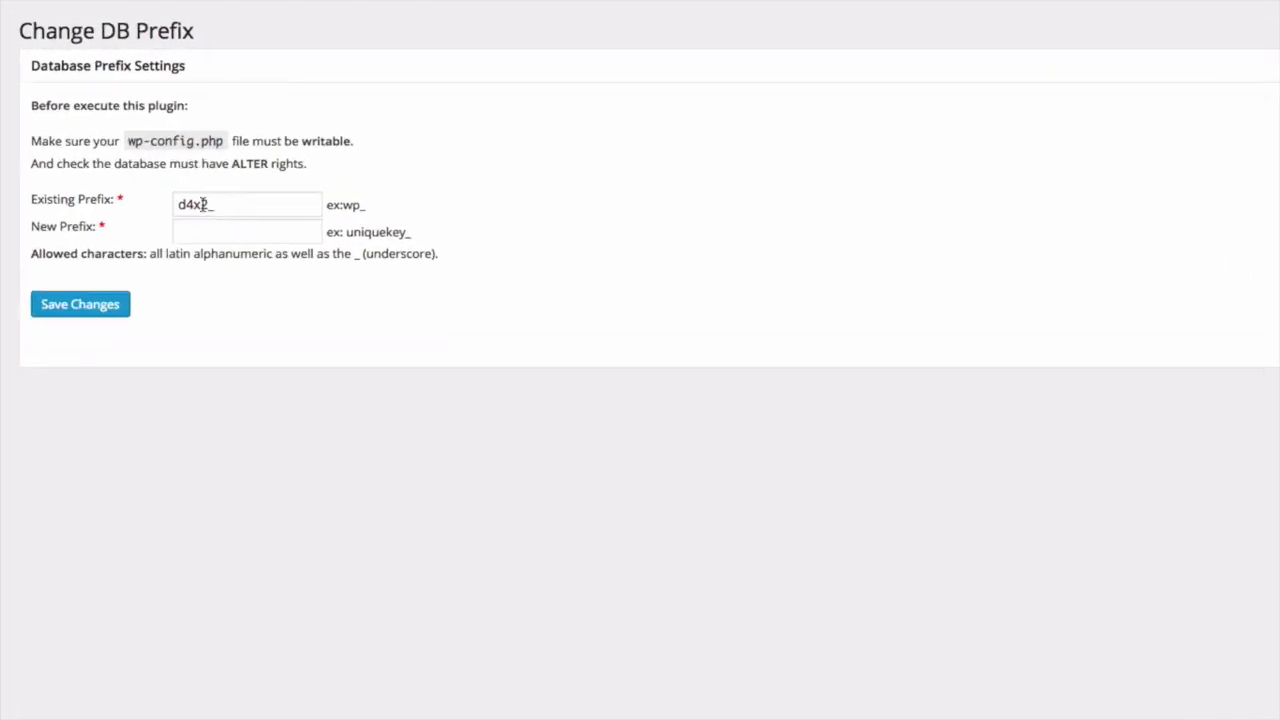
# - Try changing Existing Prefix to wp_, then restore the original d4x2_ value
pyautogui.doubleClick(203, 205)
pyautogui.hotkey('ctrl', 'c')
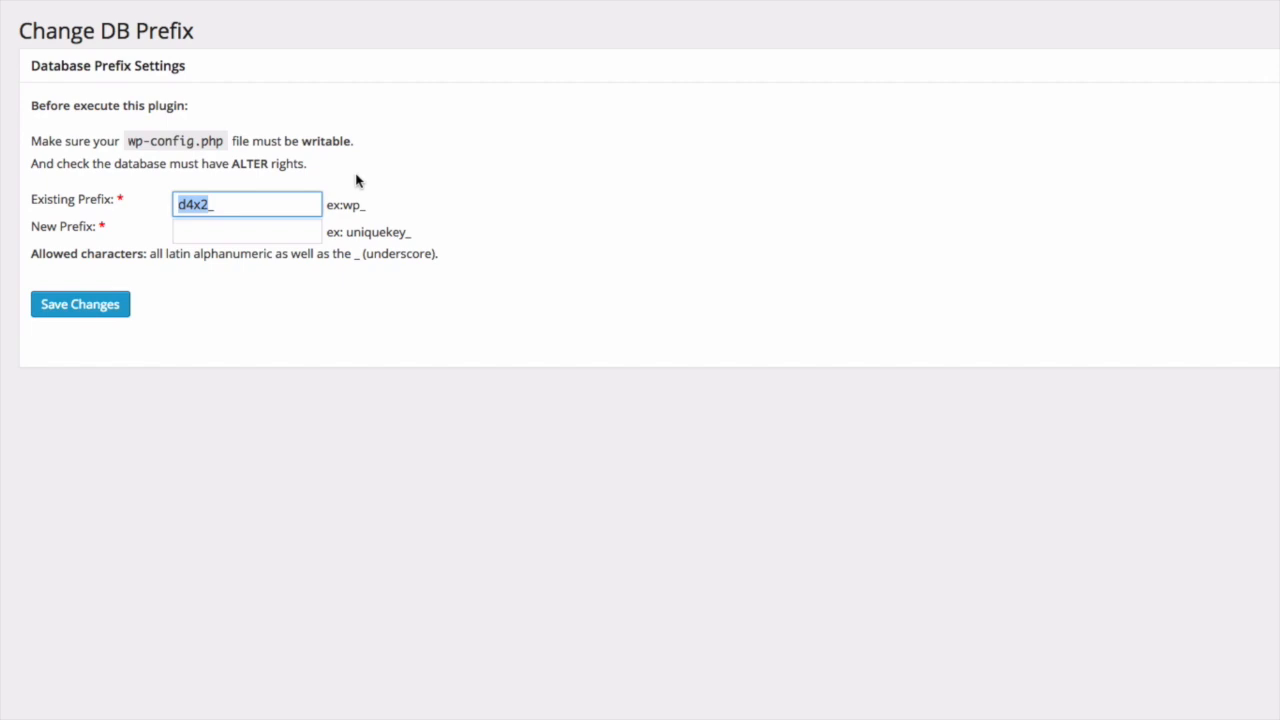
pyautogui.write('wp_')
pyautogui.click(272, 213)
pyautogui.click(520, 183)
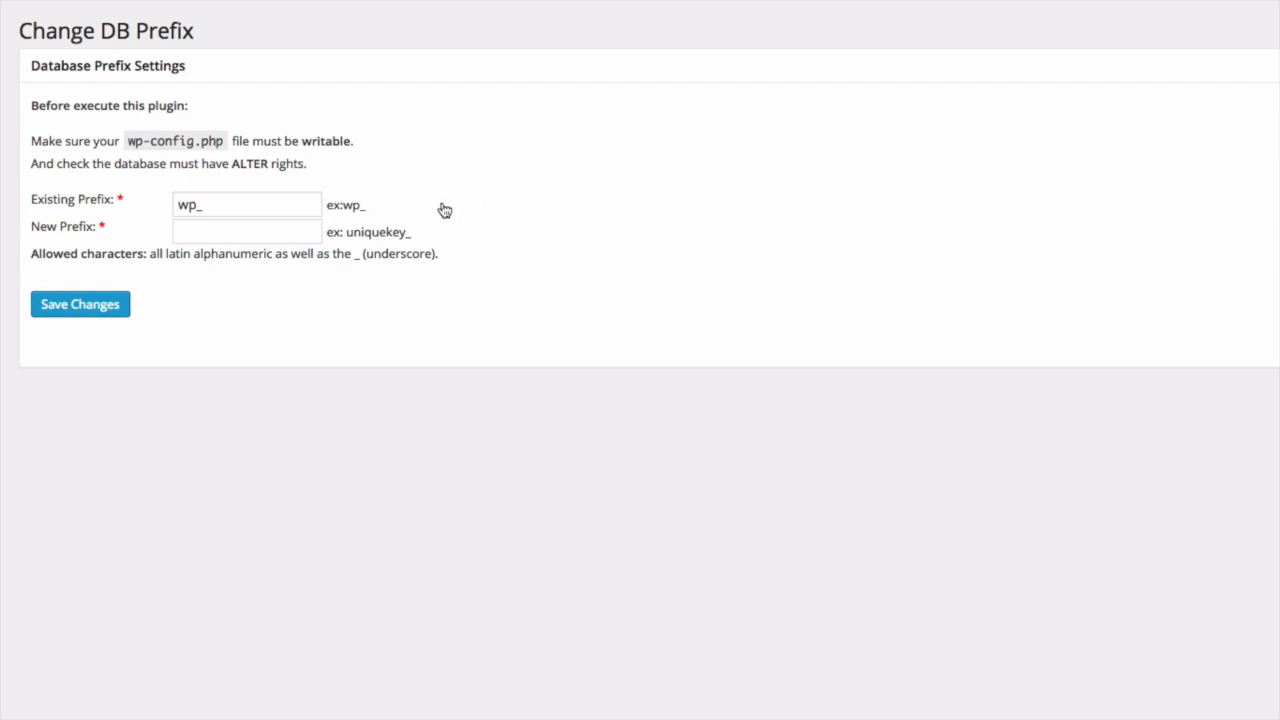
pyautogui.doubleClick(230, 214)
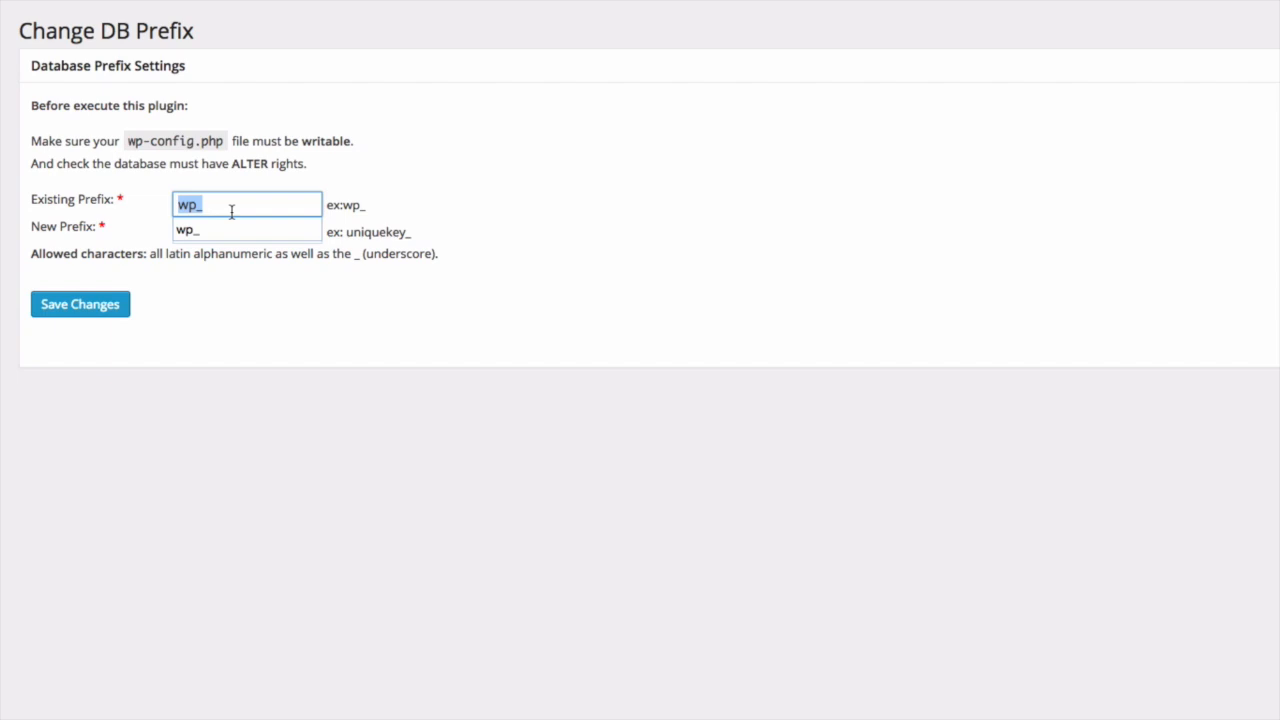
pyautogui.hotkey('ctrl', 'v')
pyautogui.click(676, 189)
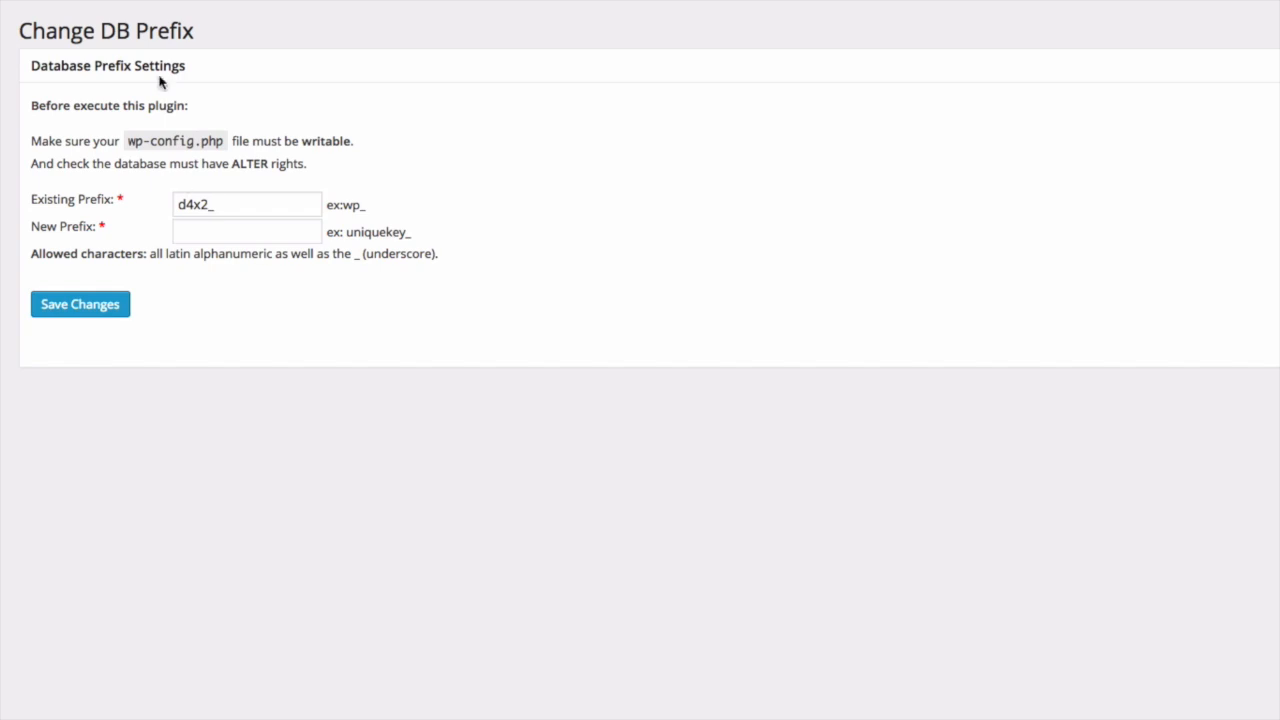
# - On the local Jimmy Blog, search the plugin directory for 'change db prefix'
pyautogui.click(257, 16)
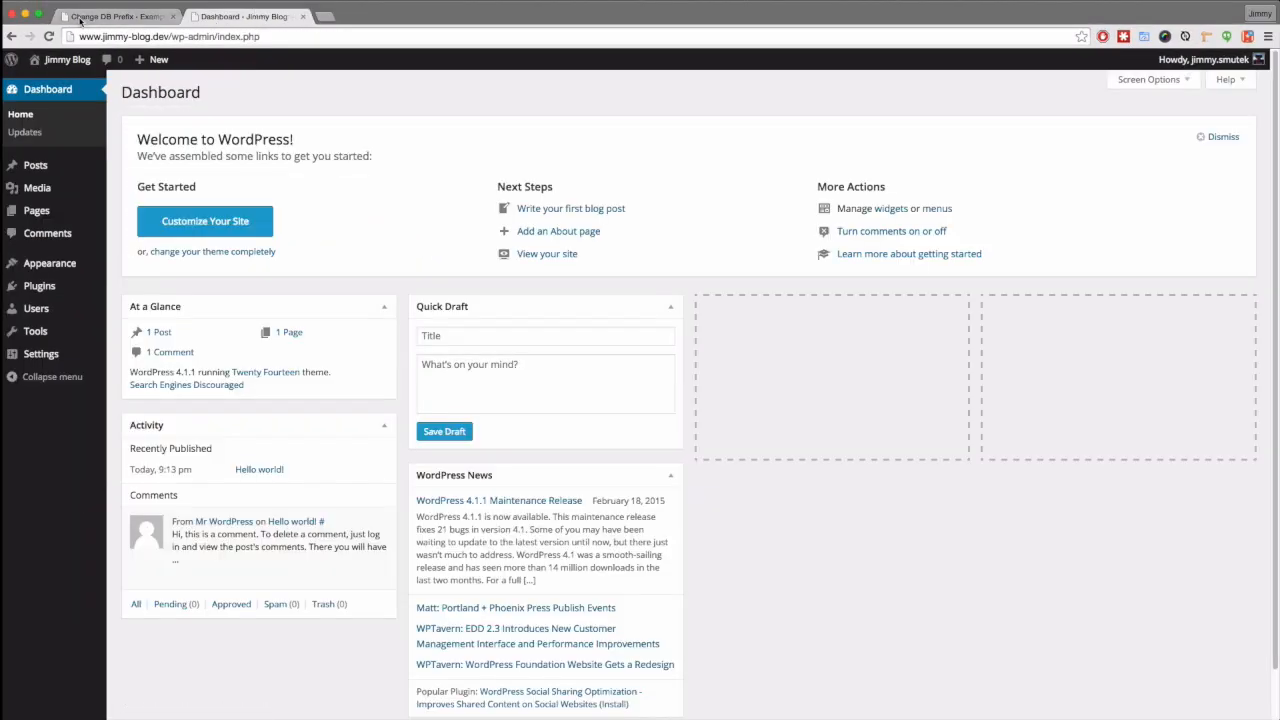
pyautogui.moveTo(47, 289)
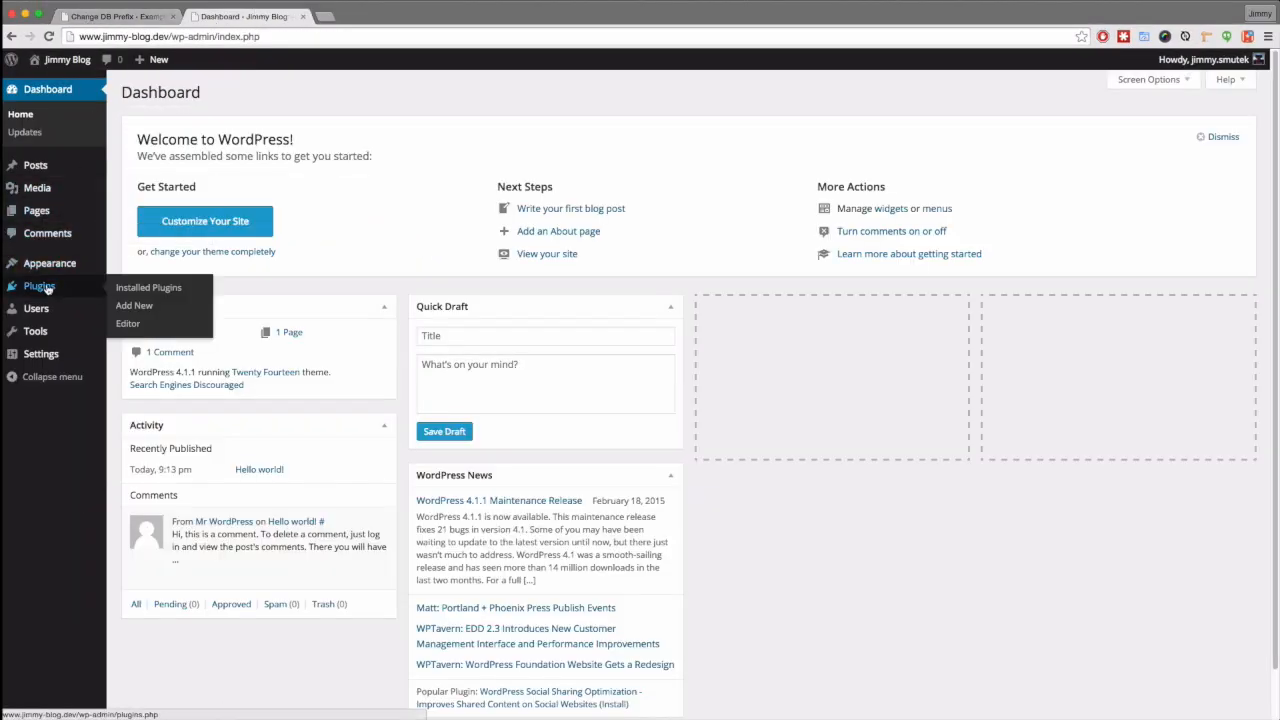
pyautogui.click(134, 306)
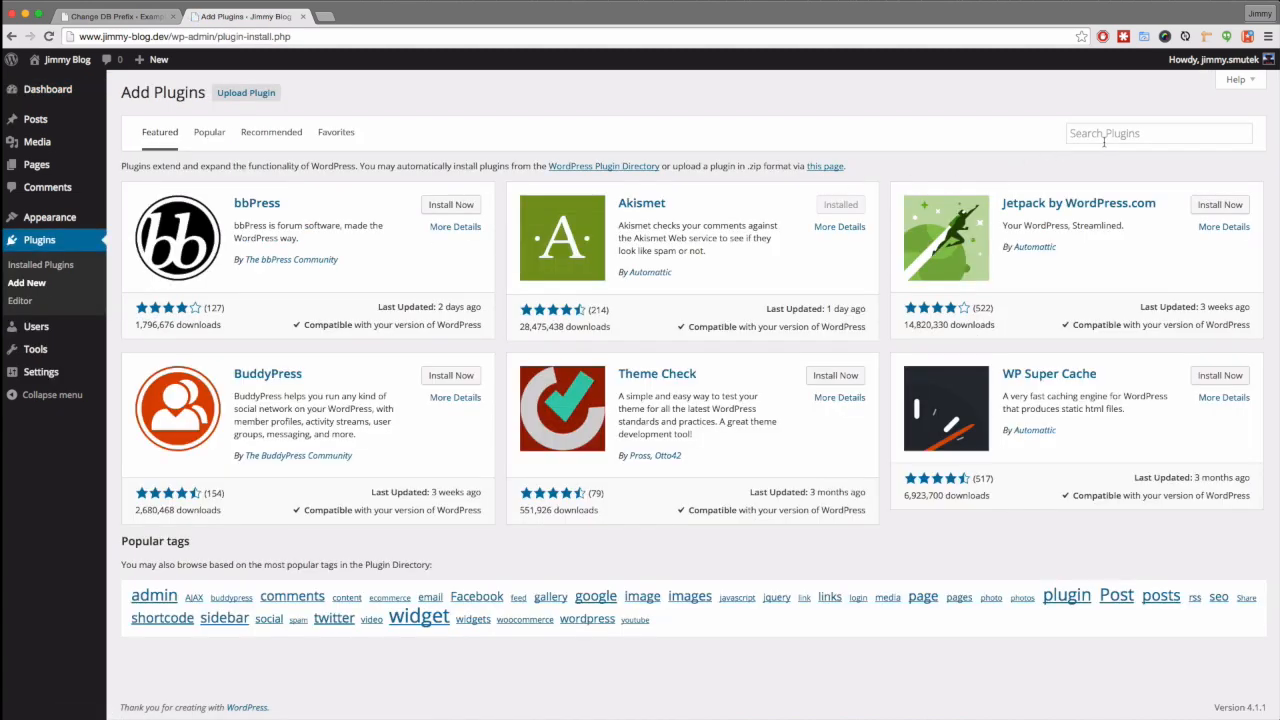
pyautogui.click(1104, 136)
pyautogui.write('c')
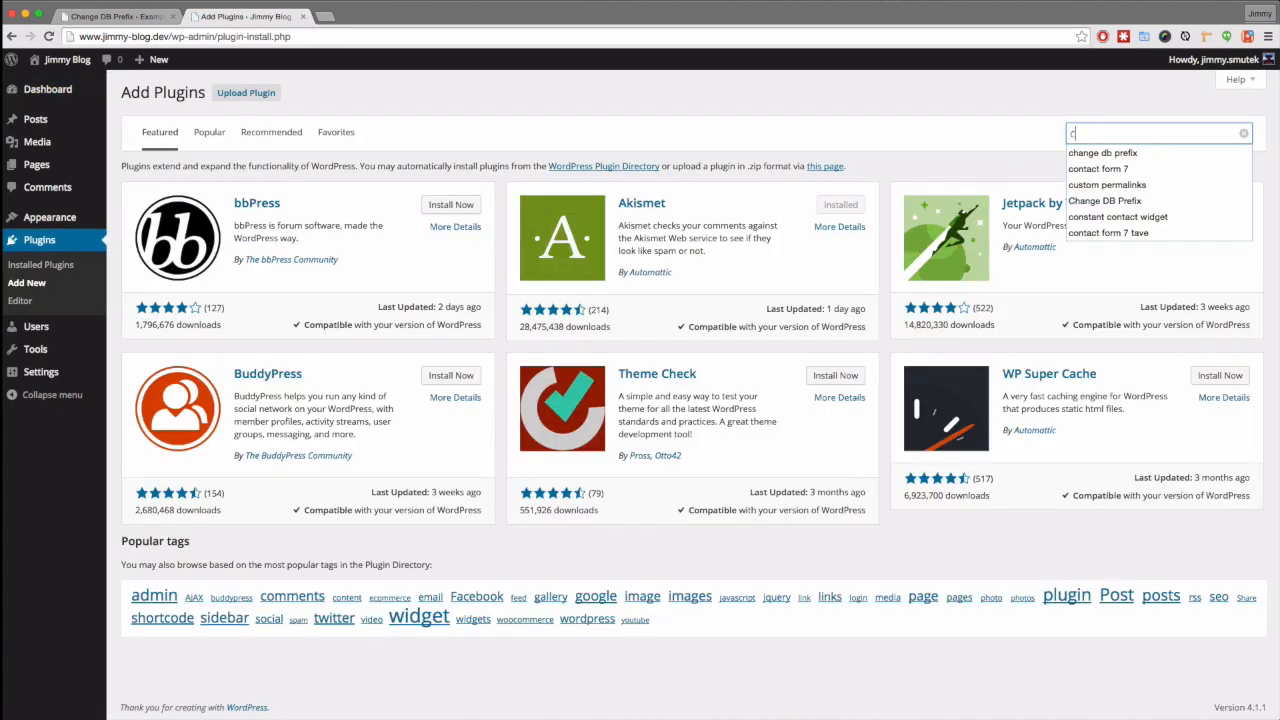
pyautogui.write('ha')
pyautogui.press('Down')
pyautogui.press('Return')
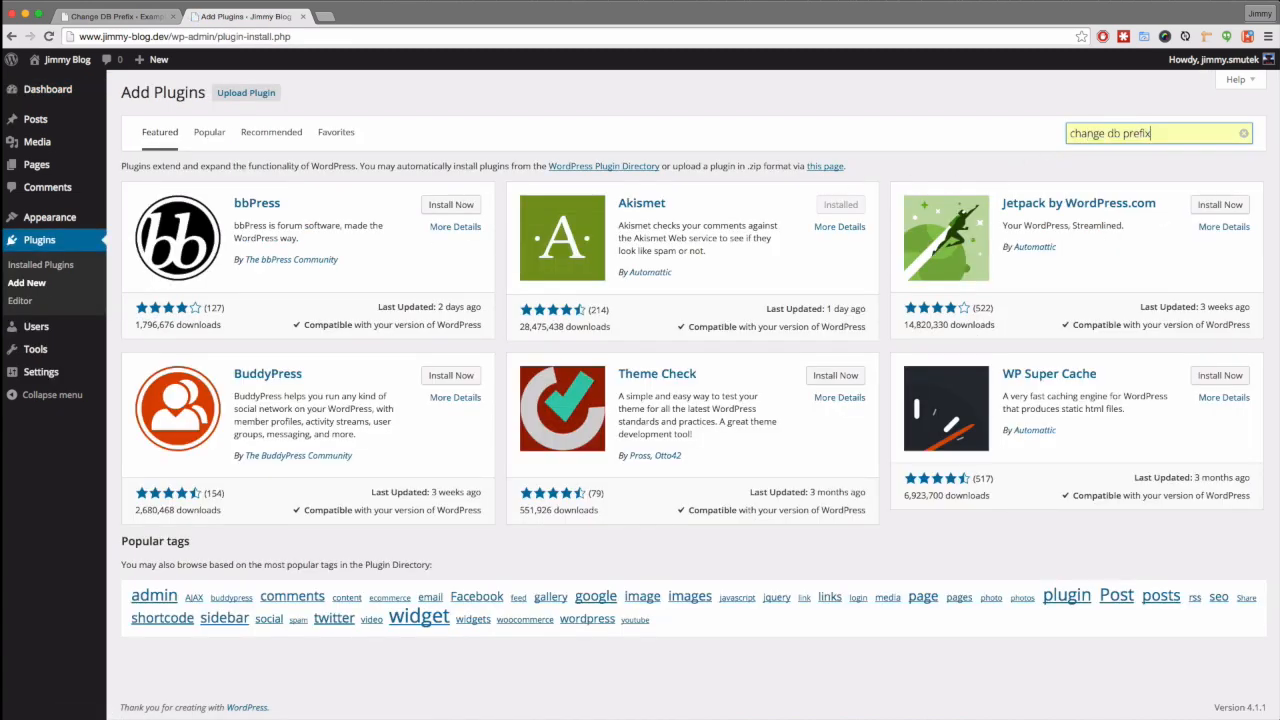
pyautogui.press('Return')
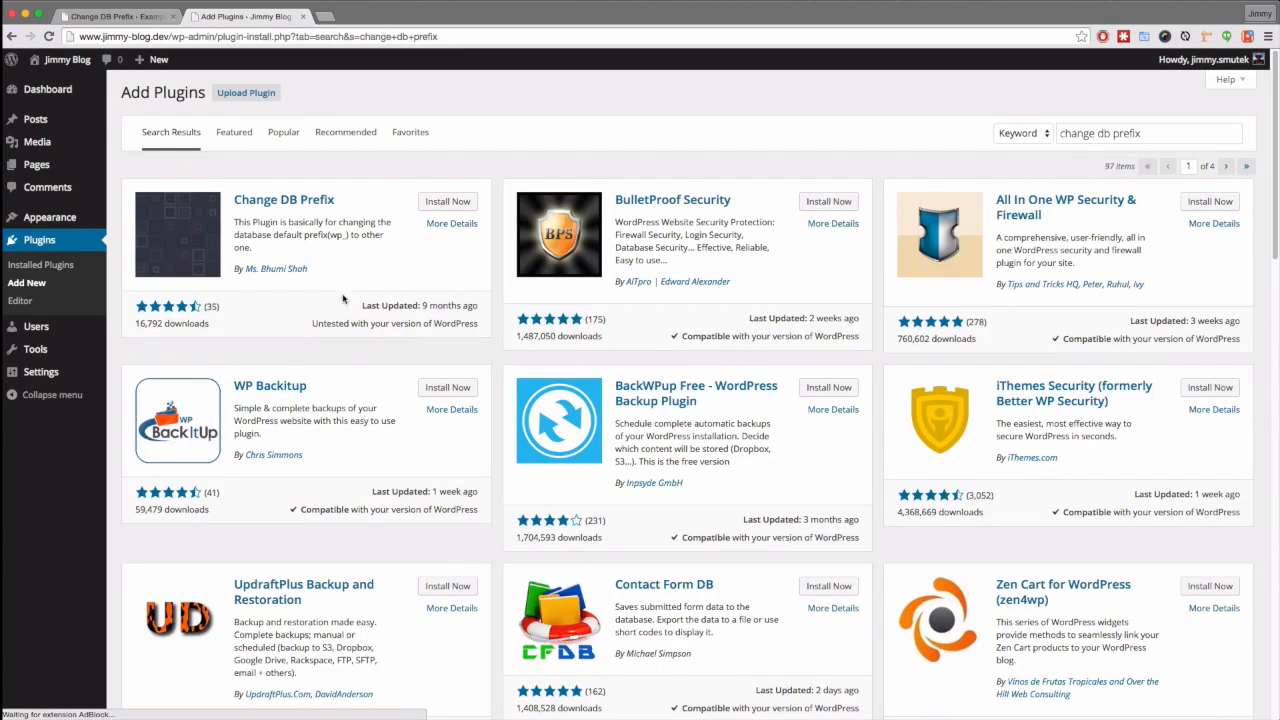
# - Install and activate Change DB Prefix, then go to its Settings > Change DB Prefix page
pyautogui.click(447, 201)
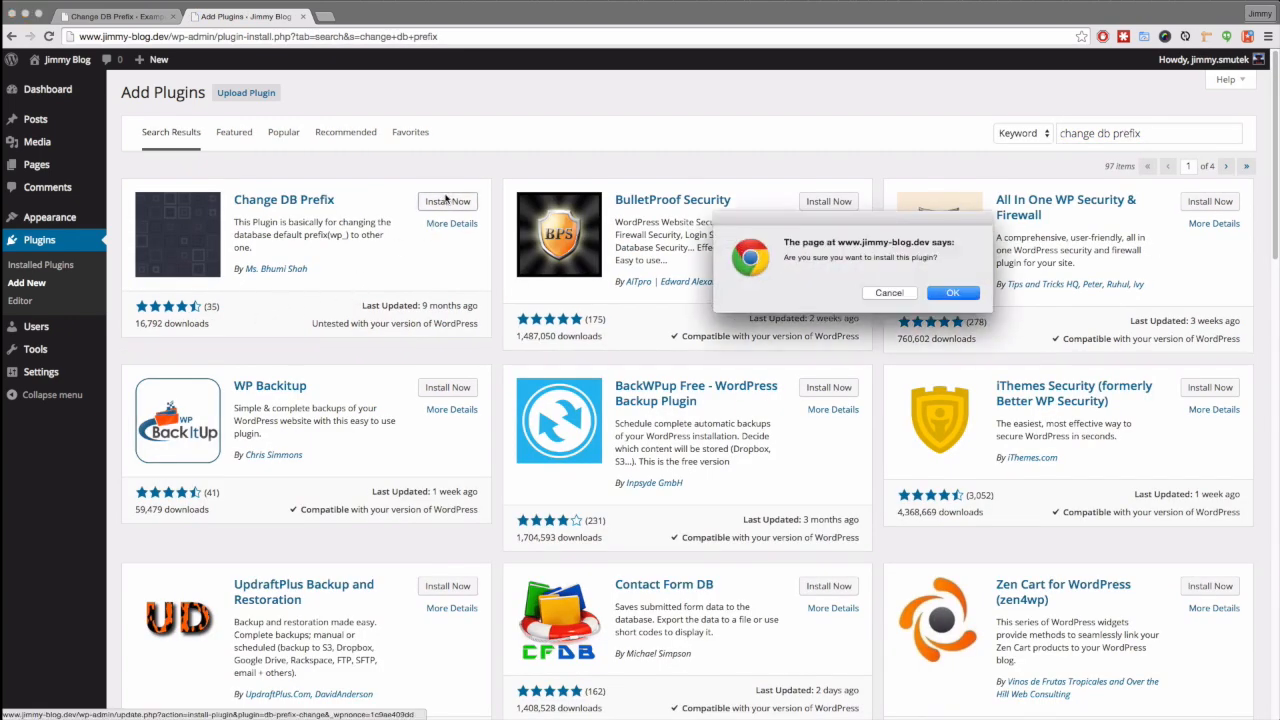
pyautogui.click(962, 295)
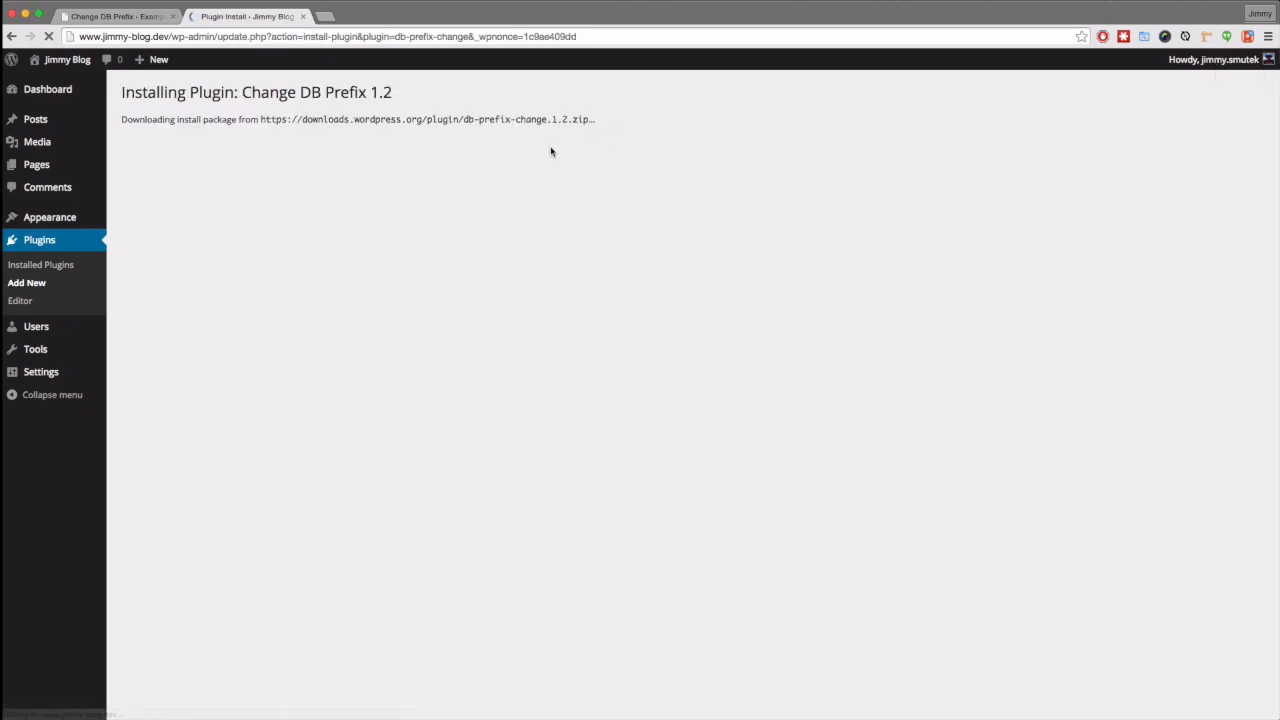
pyautogui.click(162, 205)
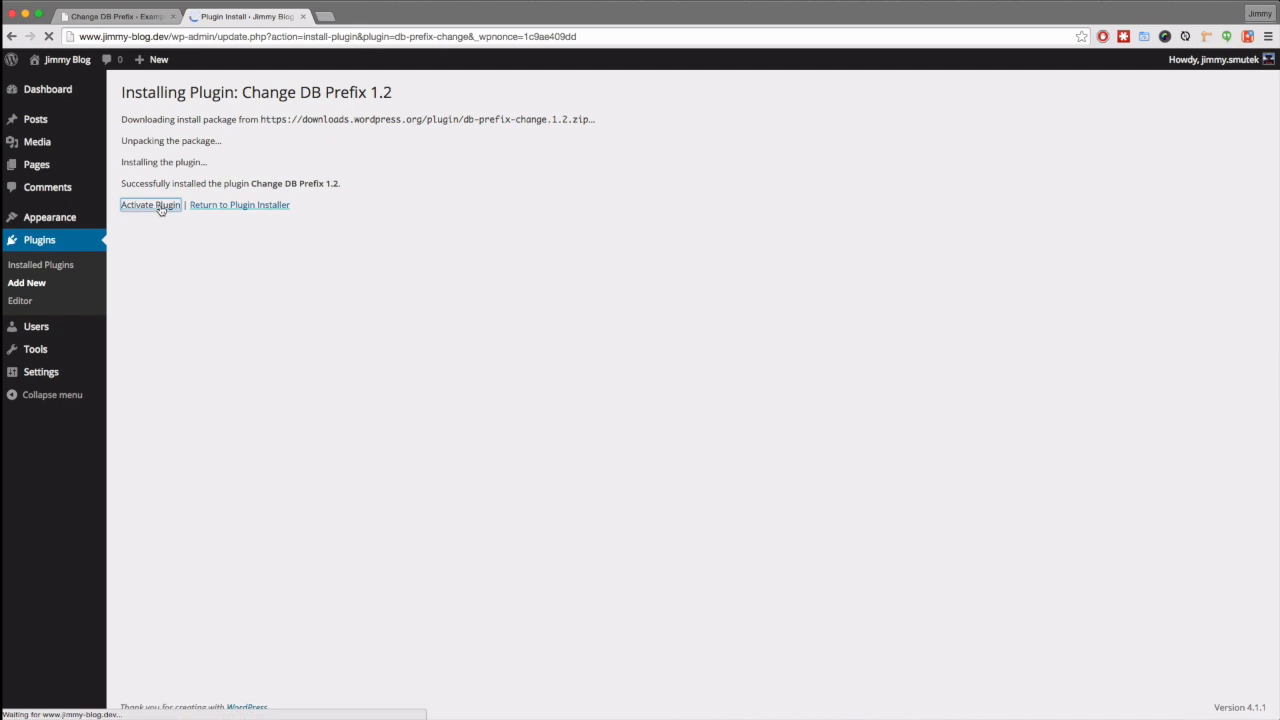
pyautogui.moveTo(45, 348)
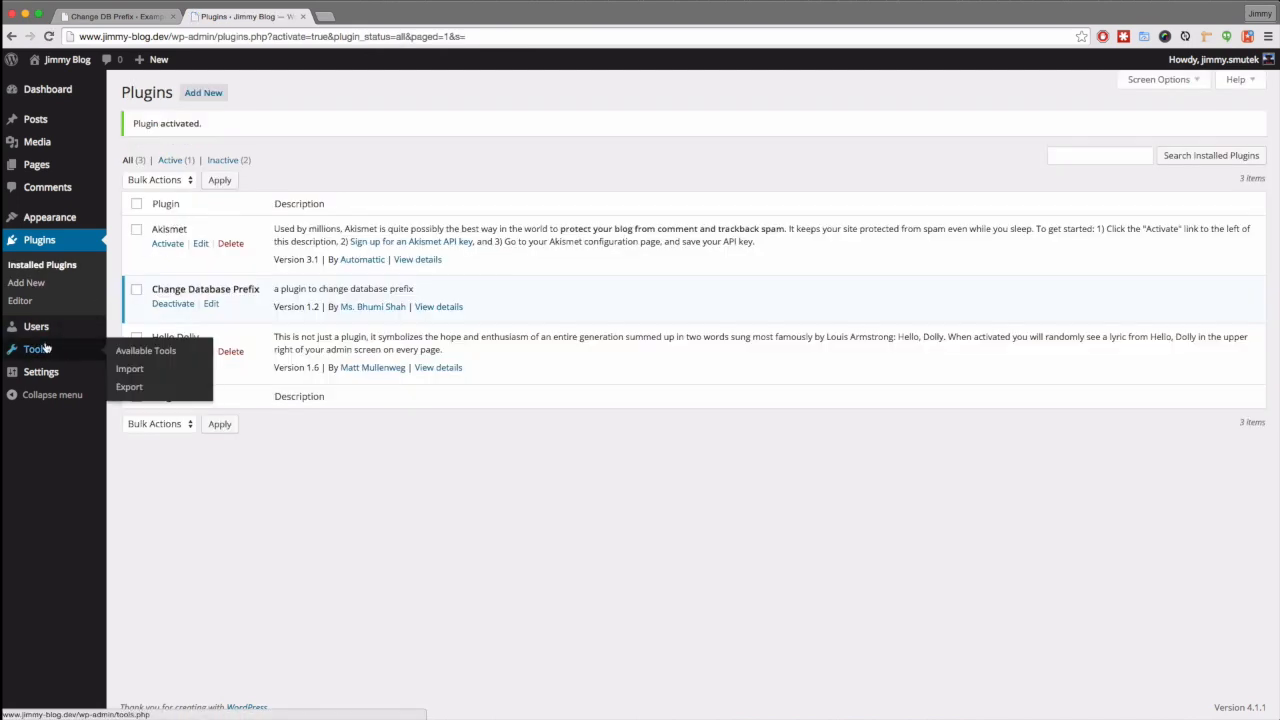
pyautogui.moveTo(40, 370)
pyautogui.click(140, 484)
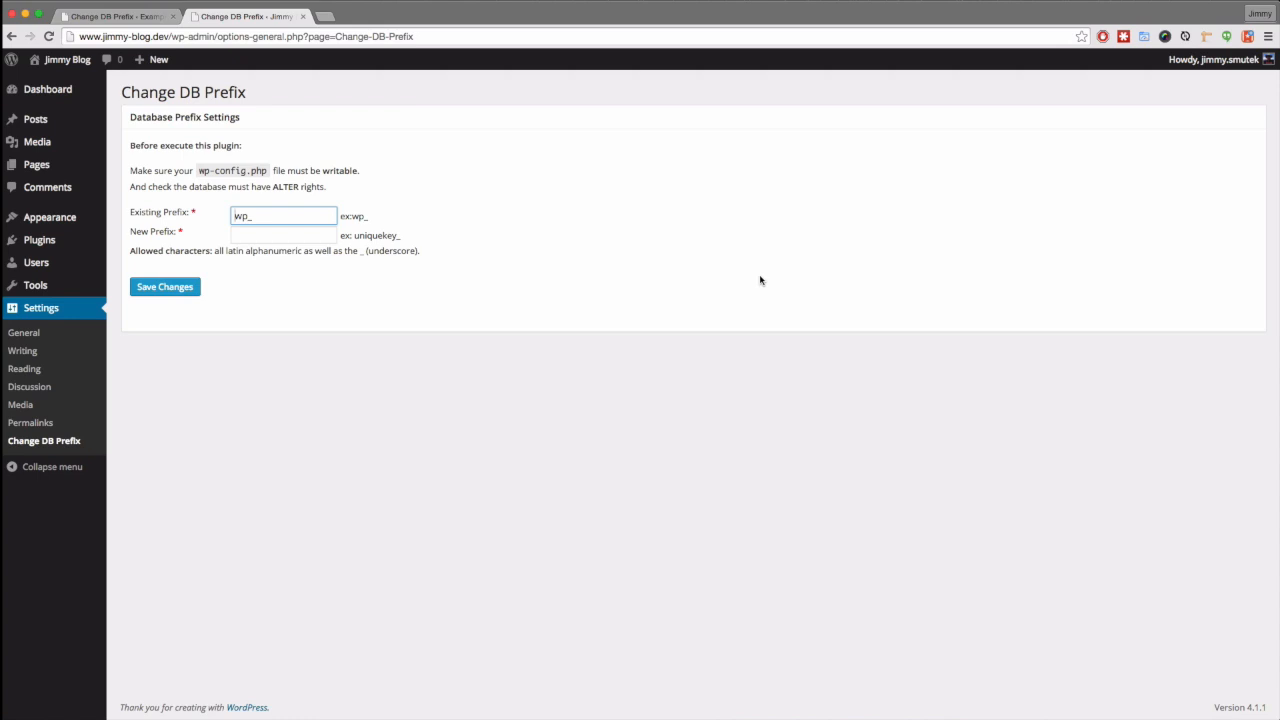
pyautogui.click(107, 17)
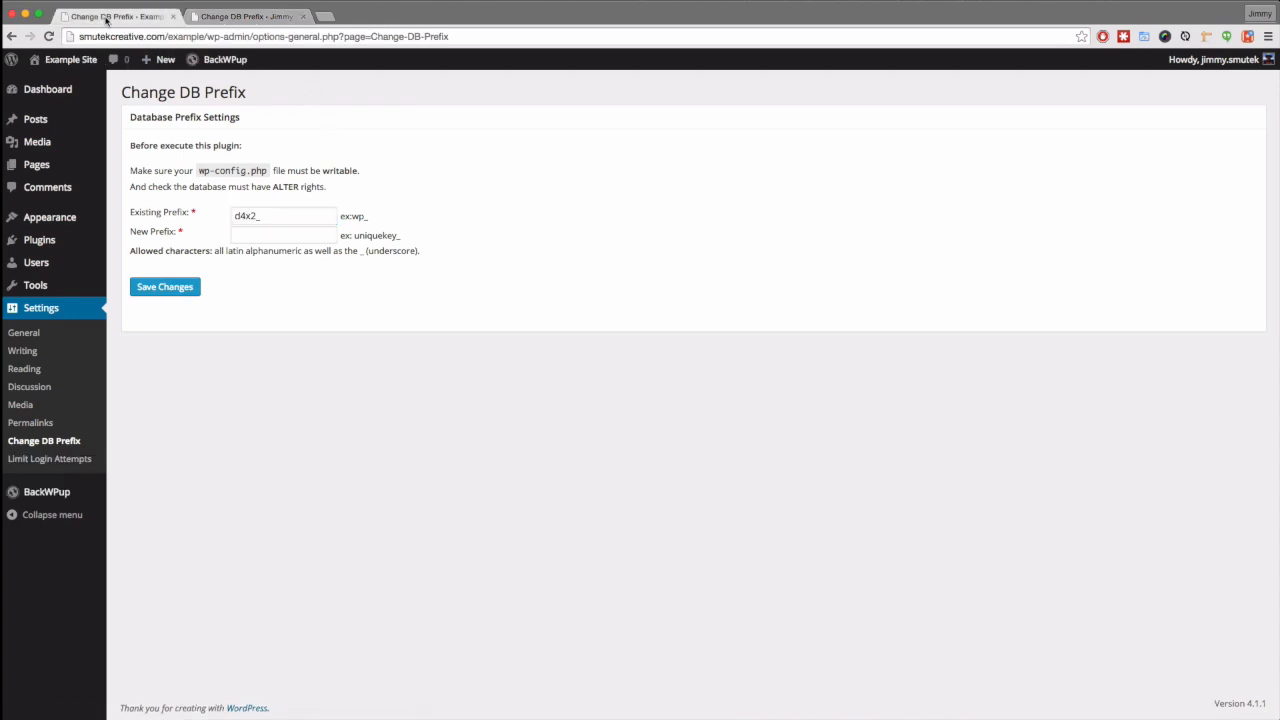
pyautogui.moveTo(271, 220); pyautogui.dragTo(174, 213)
pyautogui.tripleClick(174, 215)
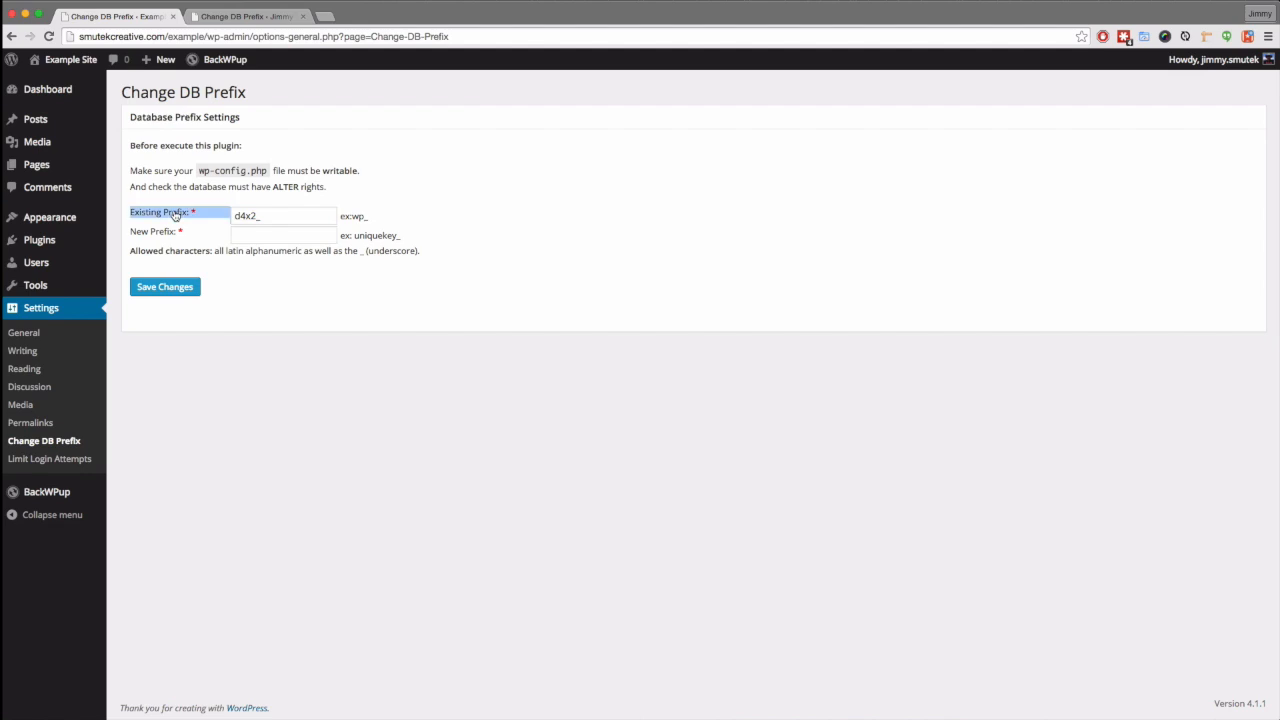
pyautogui.click(268, 217)
pyautogui.moveTo(269, 218); pyautogui.dragTo(238, 214)
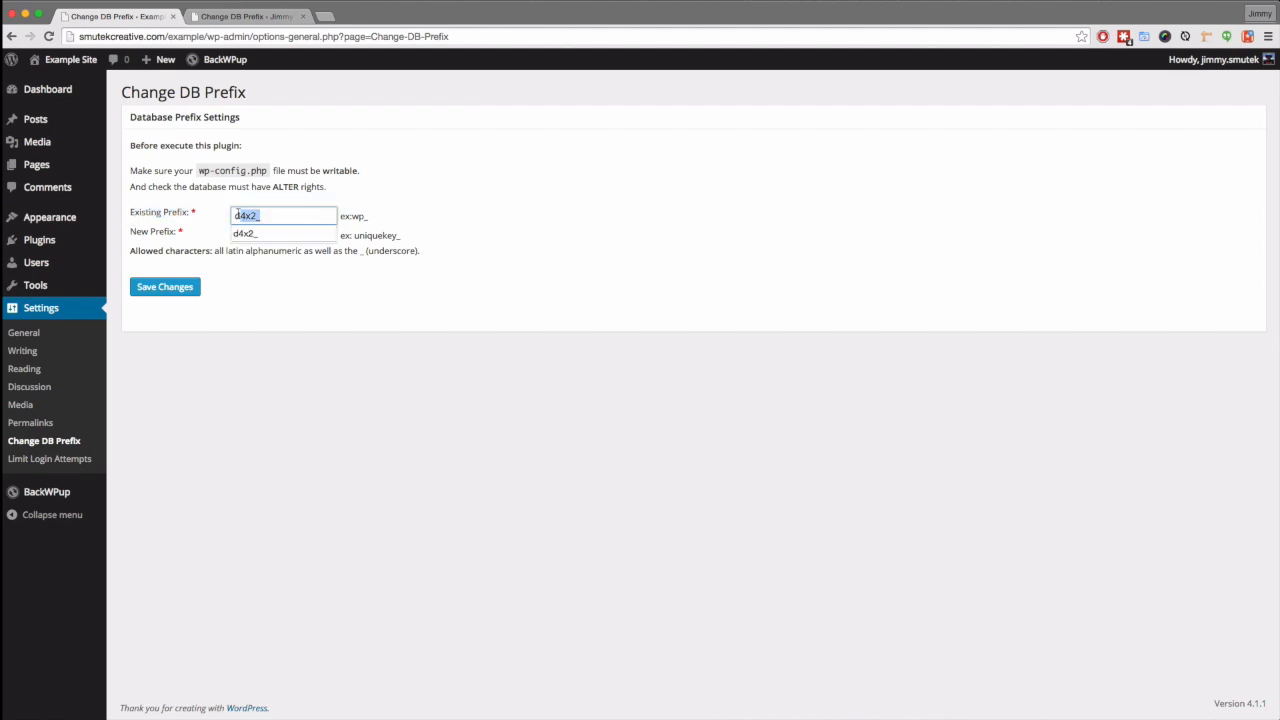
pyautogui.rightClick(245, 217)
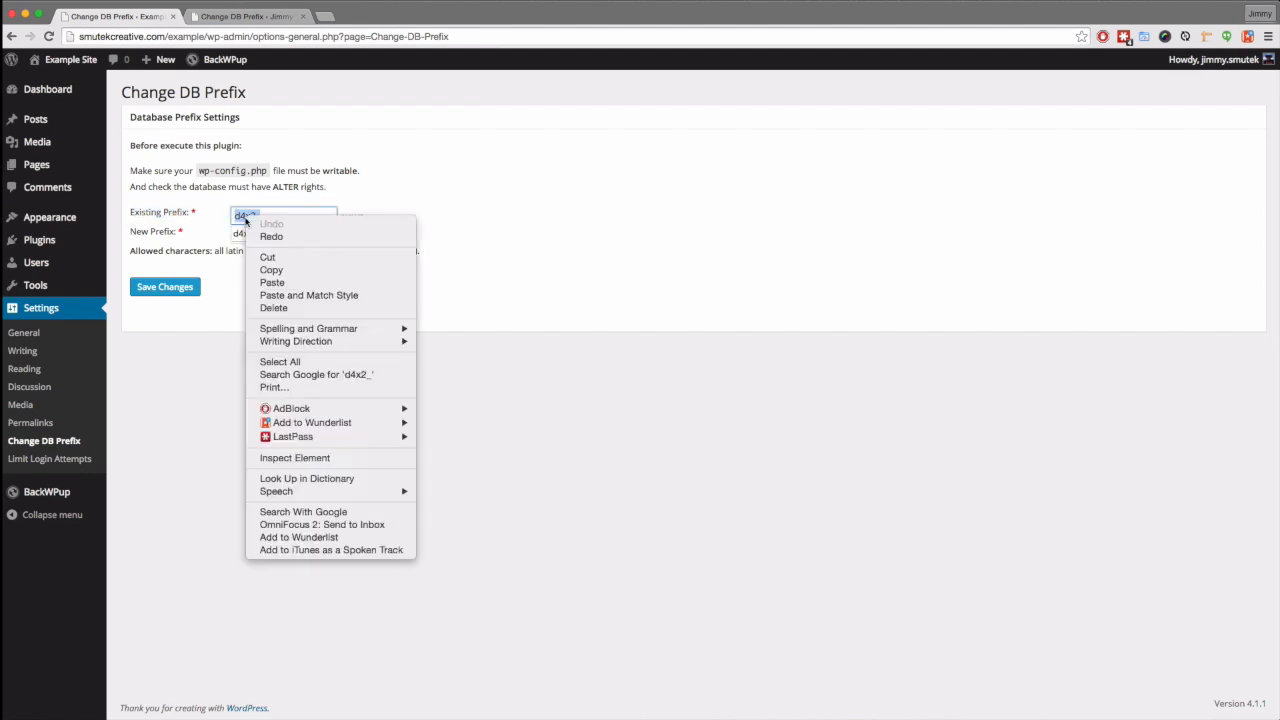
pyautogui.click(271, 270)
pyautogui.click(268, 215)
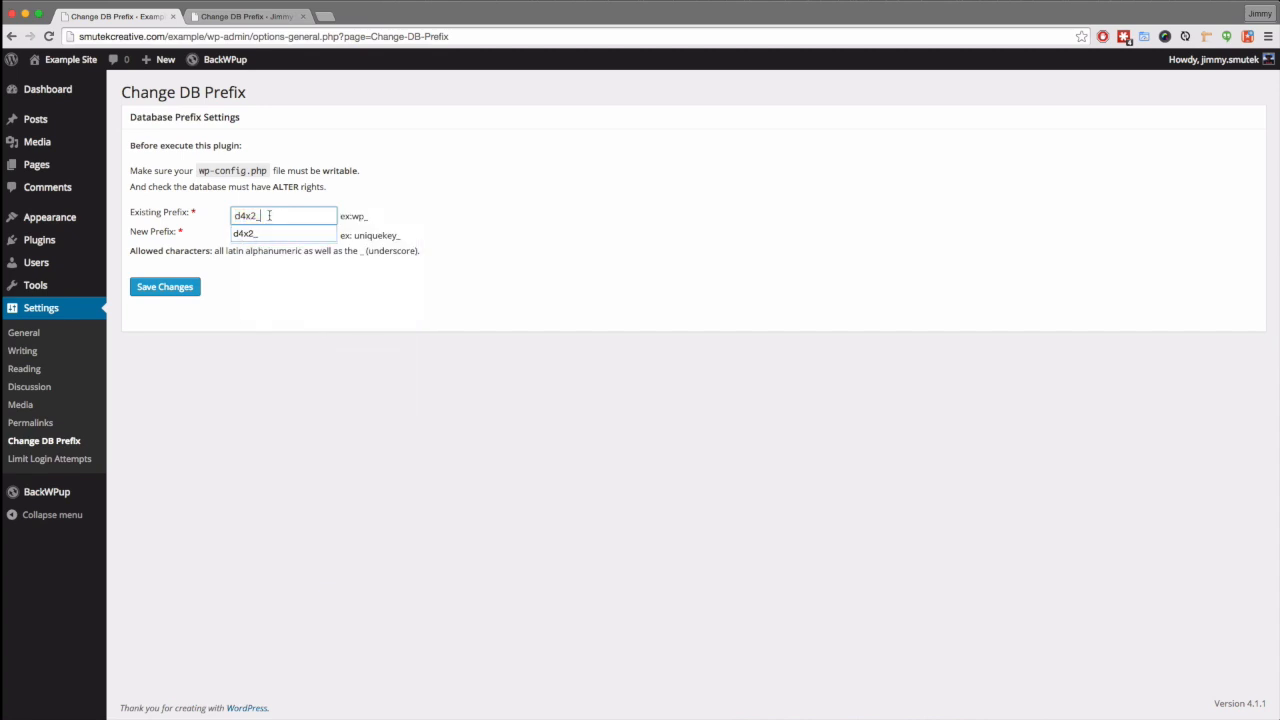
pyautogui.click(236, 17)
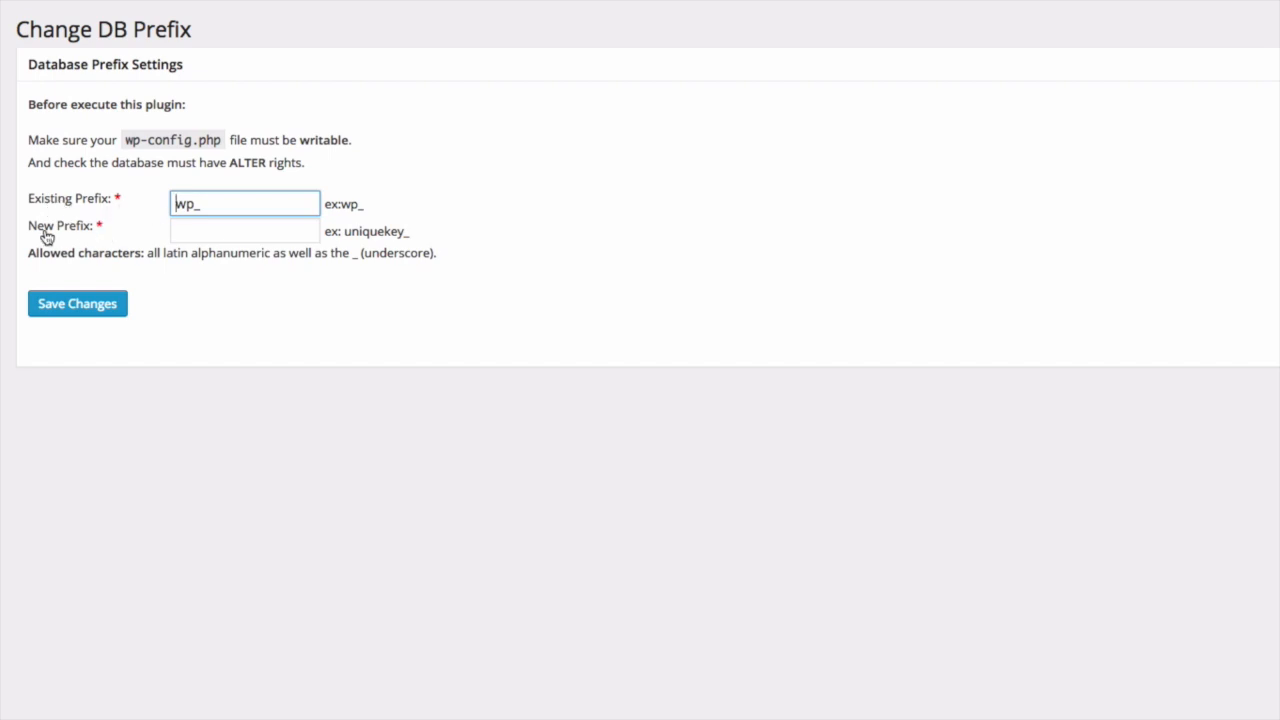
# - Paste d4x2_ as the new prefix, save the changes, and reload the settings to confirm it
pyautogui.click(193, 228)
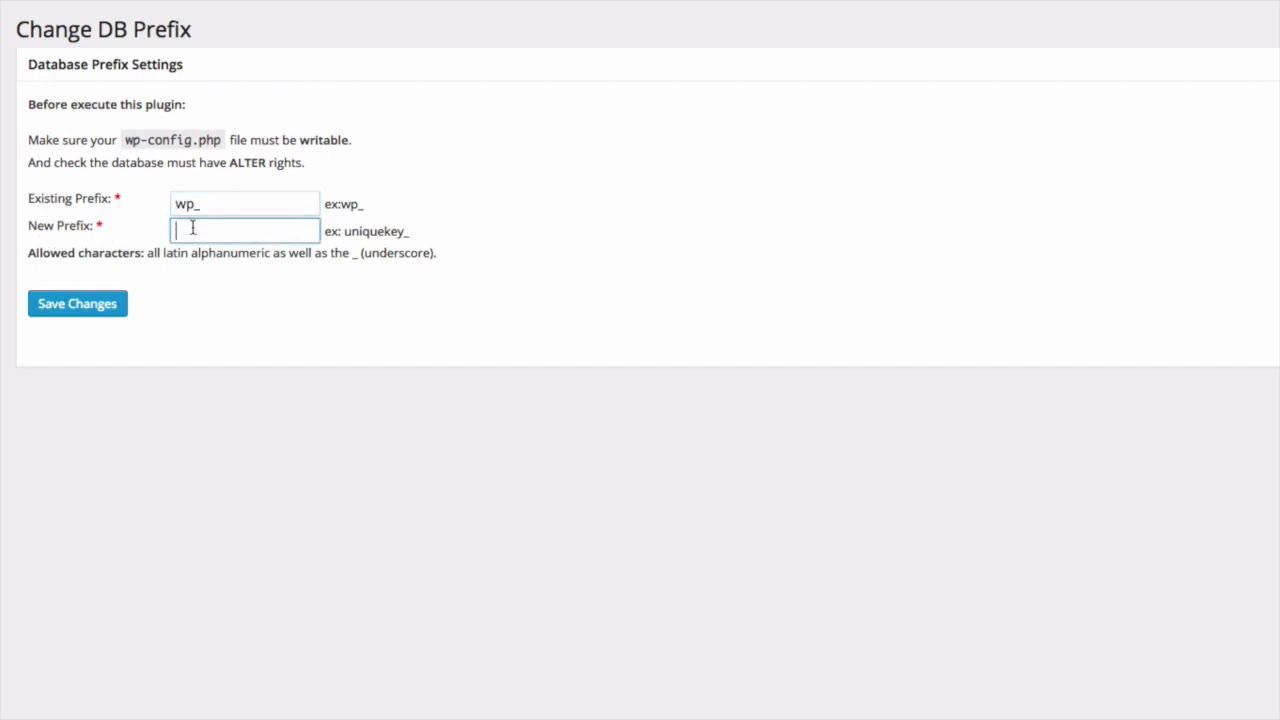
pyautogui.rightClick(193, 228)
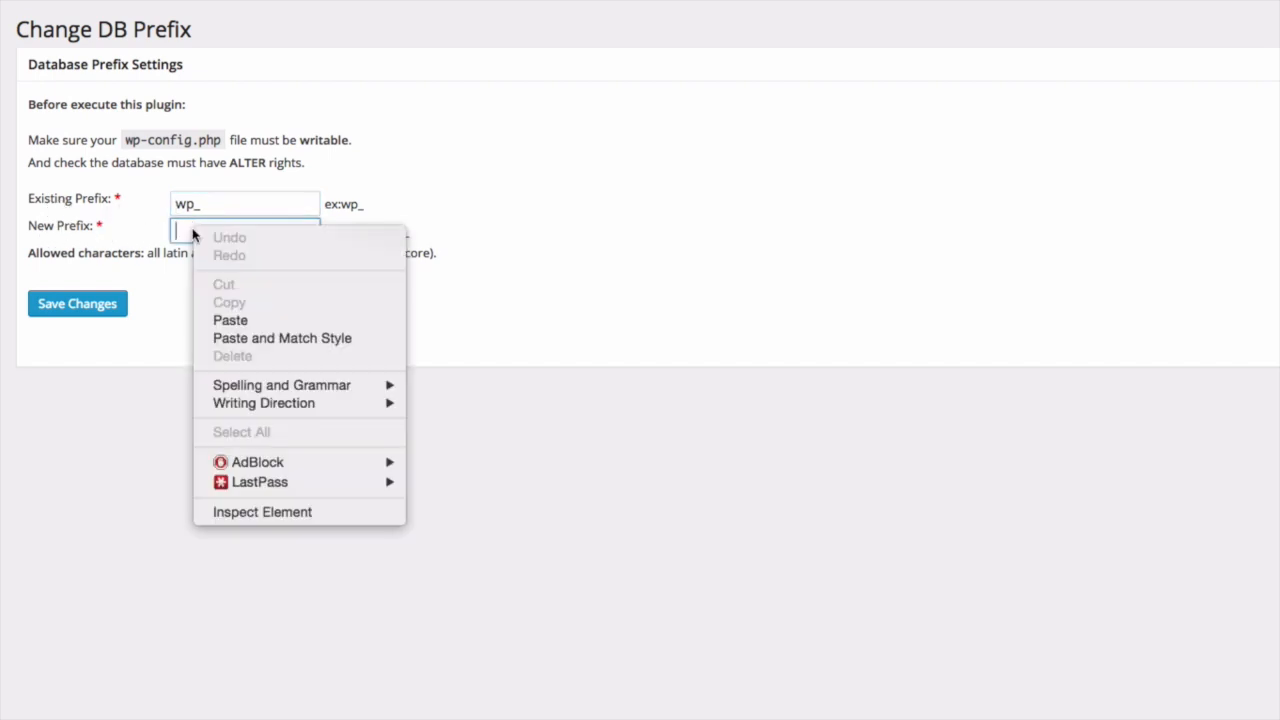
pyautogui.click(240, 319)
pyautogui.click(245, 323)
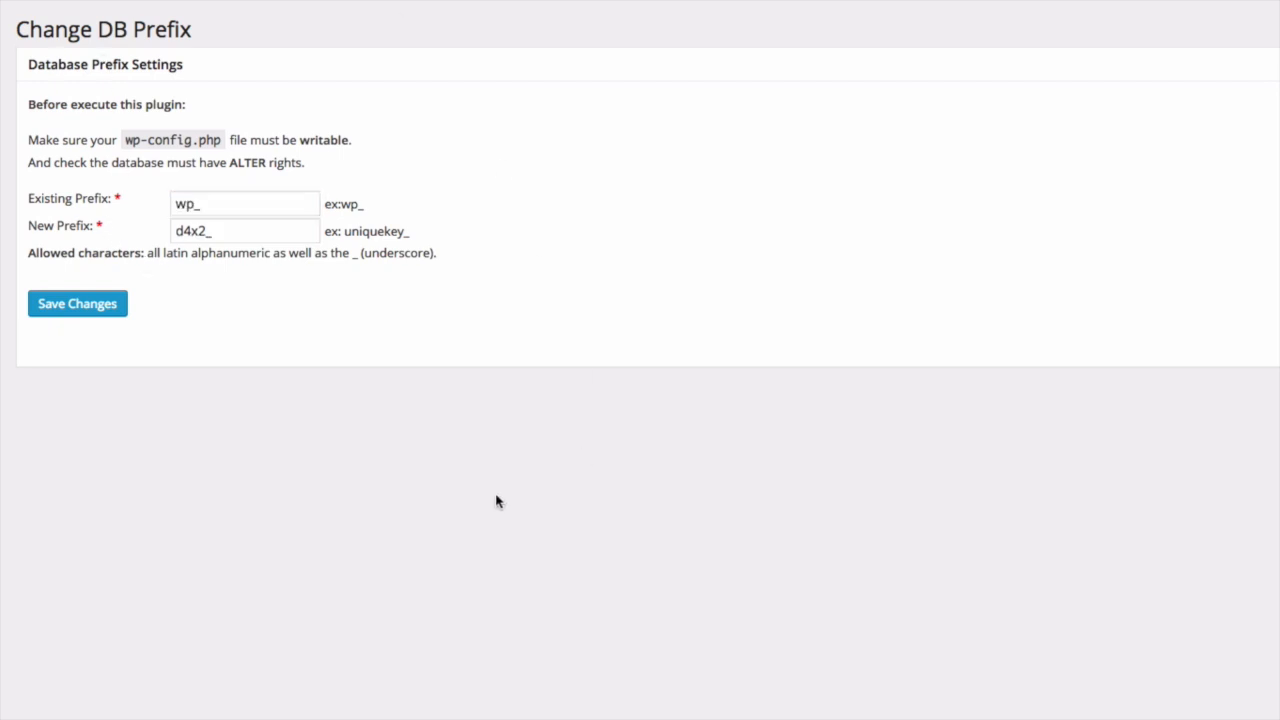
pyautogui.click(83, 304)
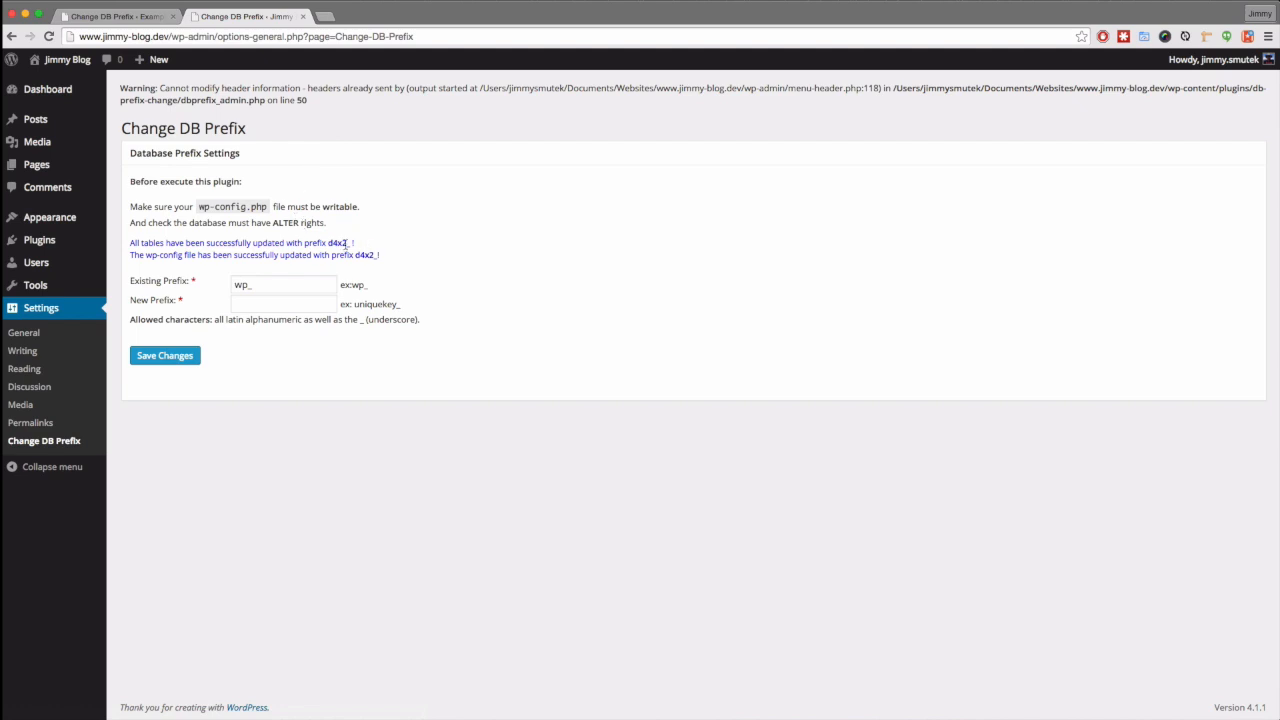
pyautogui.moveTo(355, 243); pyautogui.dragTo(130, 243)
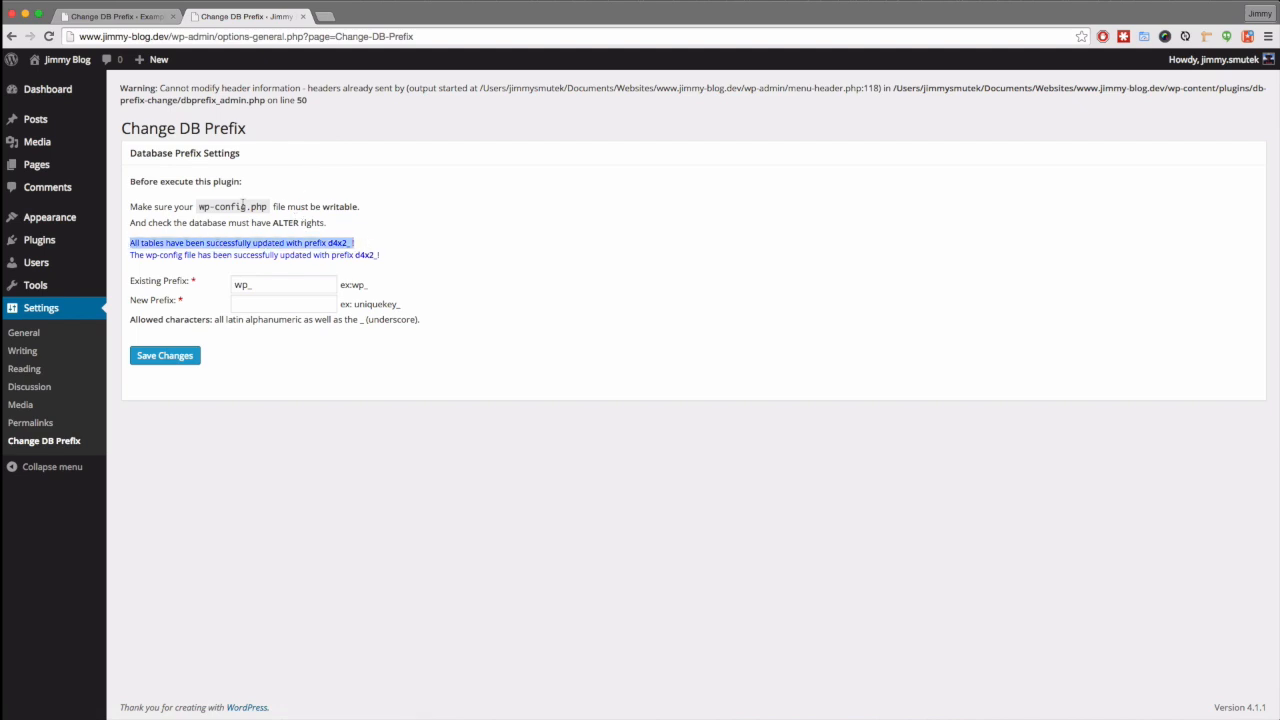
pyautogui.click(276, 468)
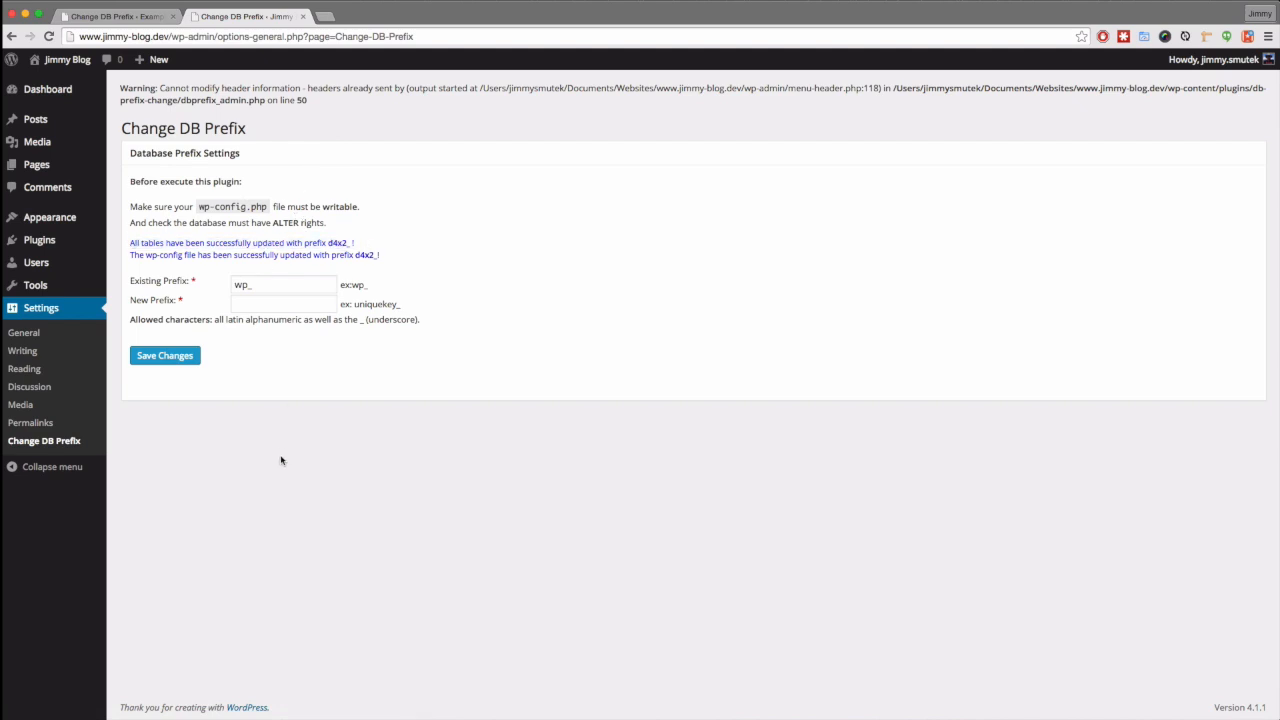
pyautogui.click(33, 442)
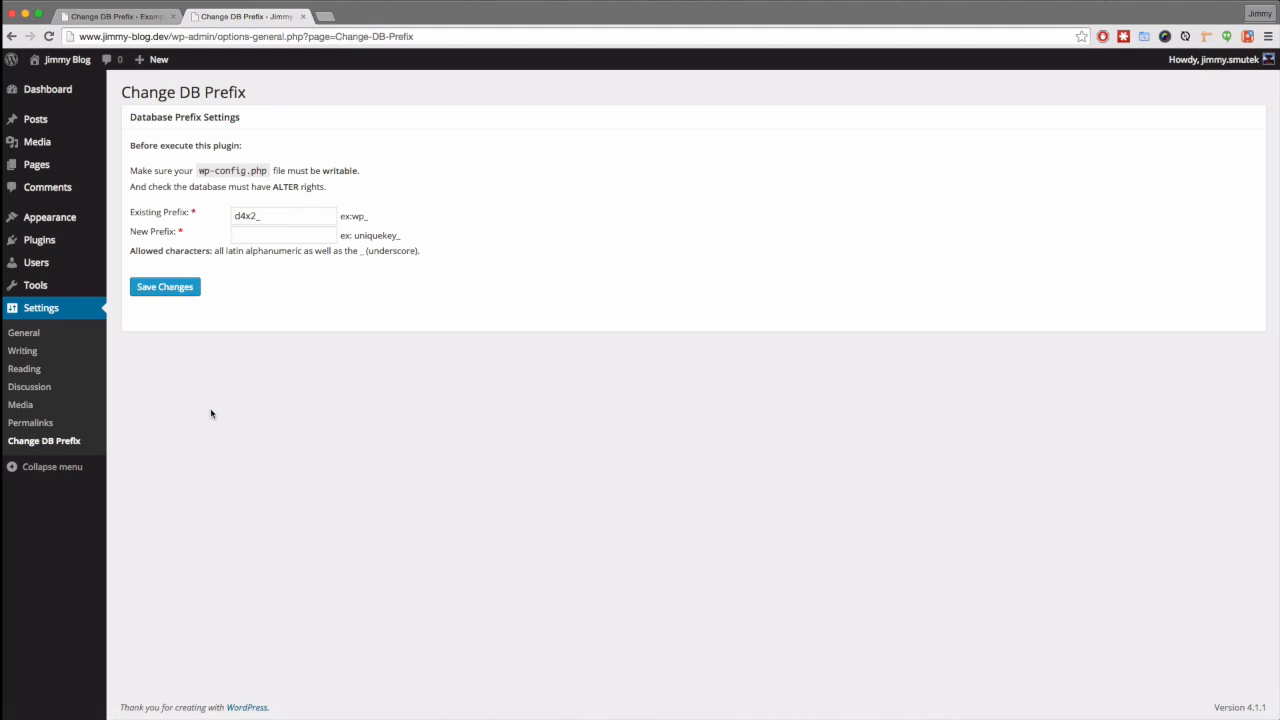
# - Deactivate and delete the Change Database Prefix plugin and its files on the local site
pyautogui.moveTo(42, 244)
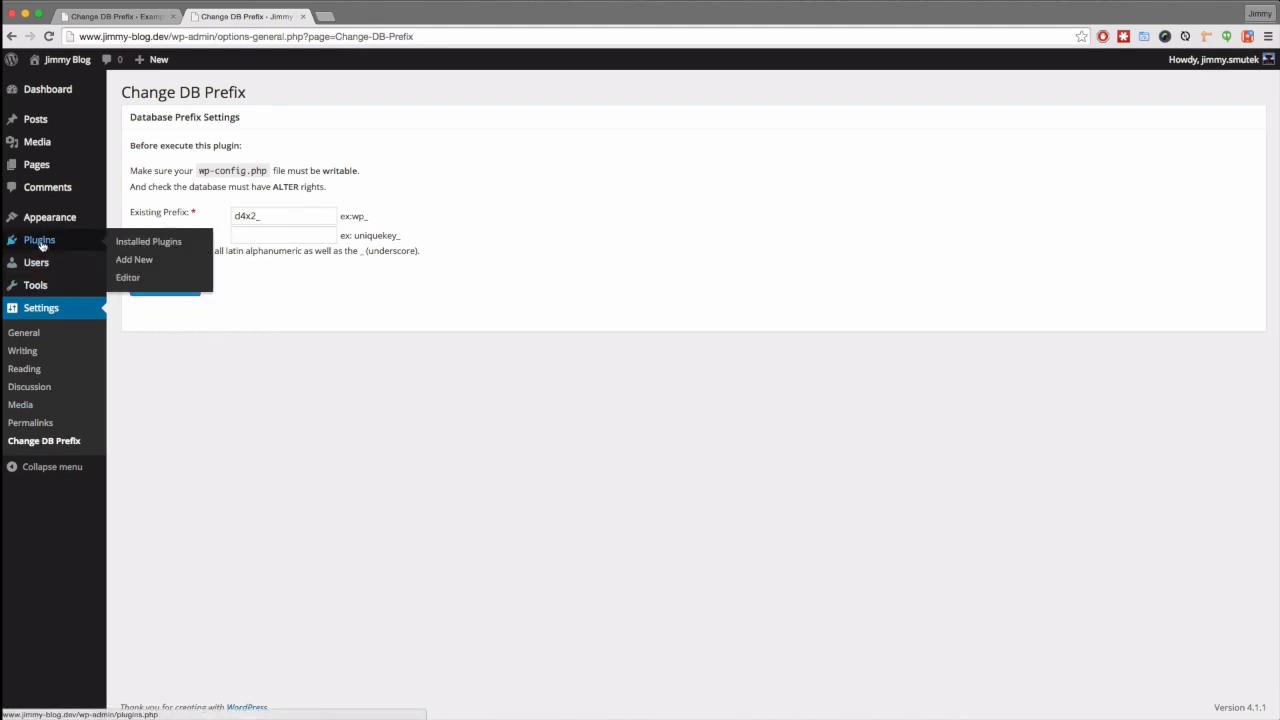
pyautogui.click(125, 249)
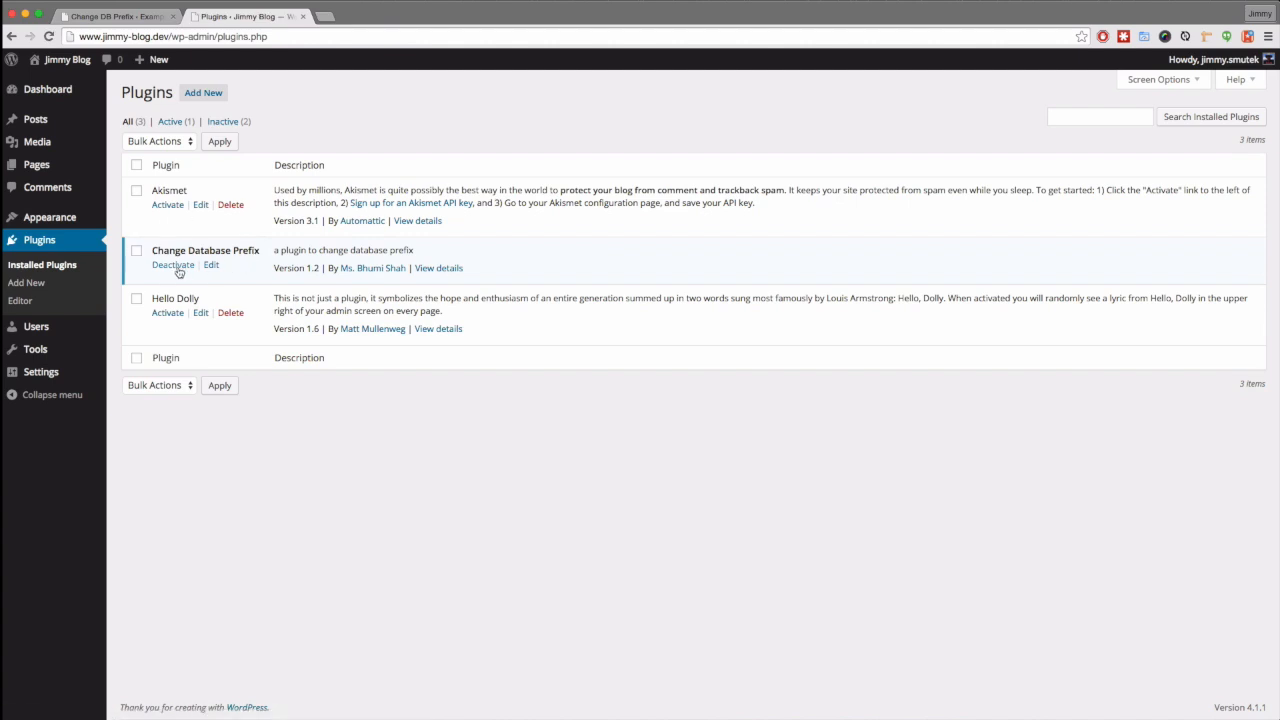
pyautogui.click(172, 265)
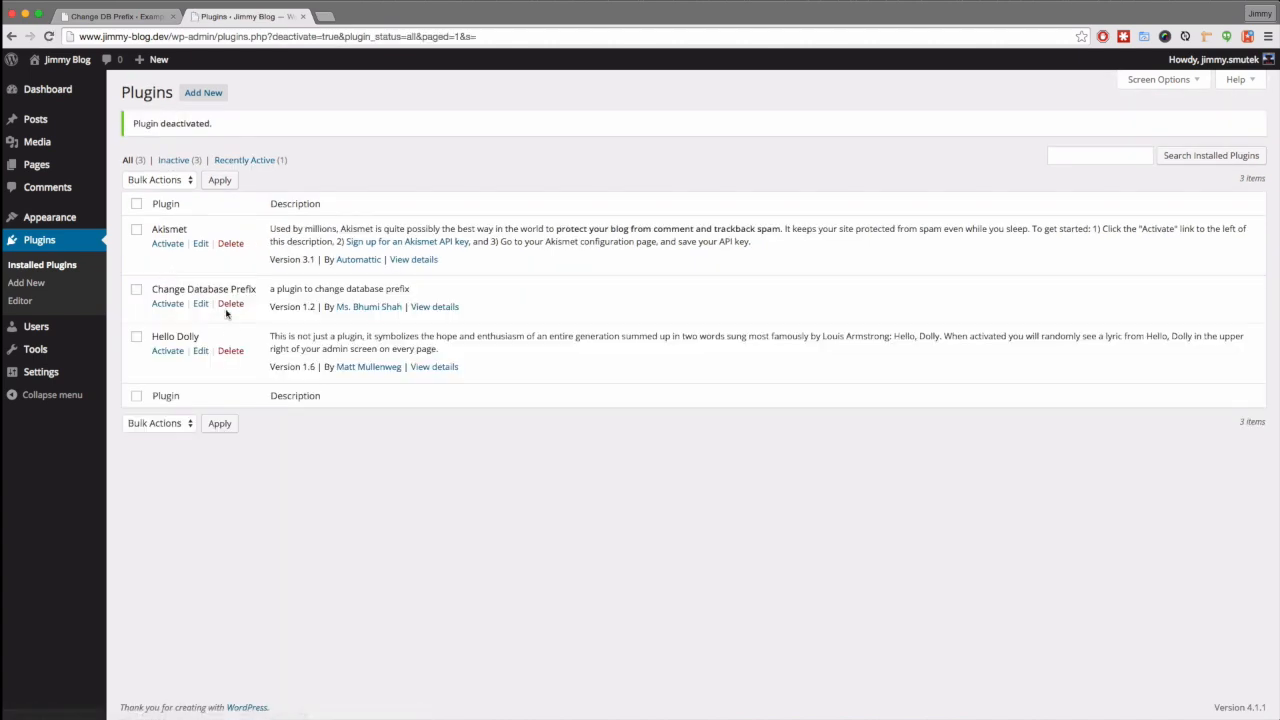
pyautogui.click(231, 305)
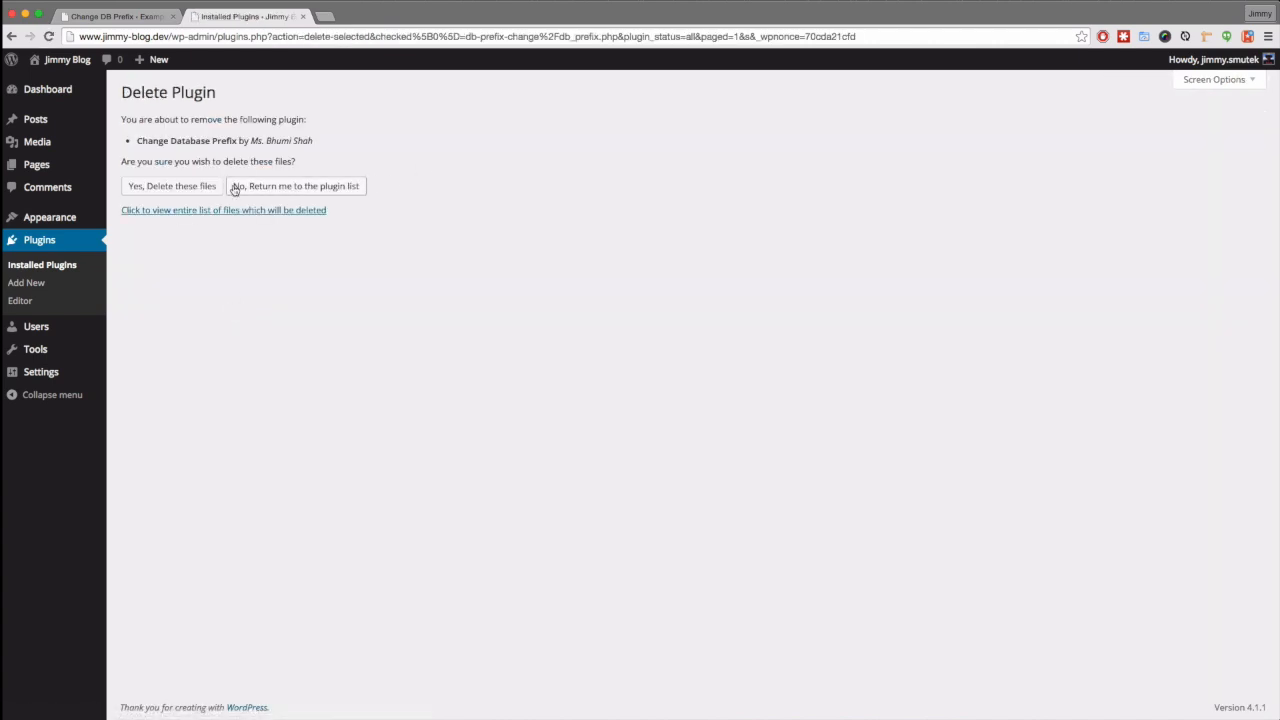
pyautogui.click(199, 189)
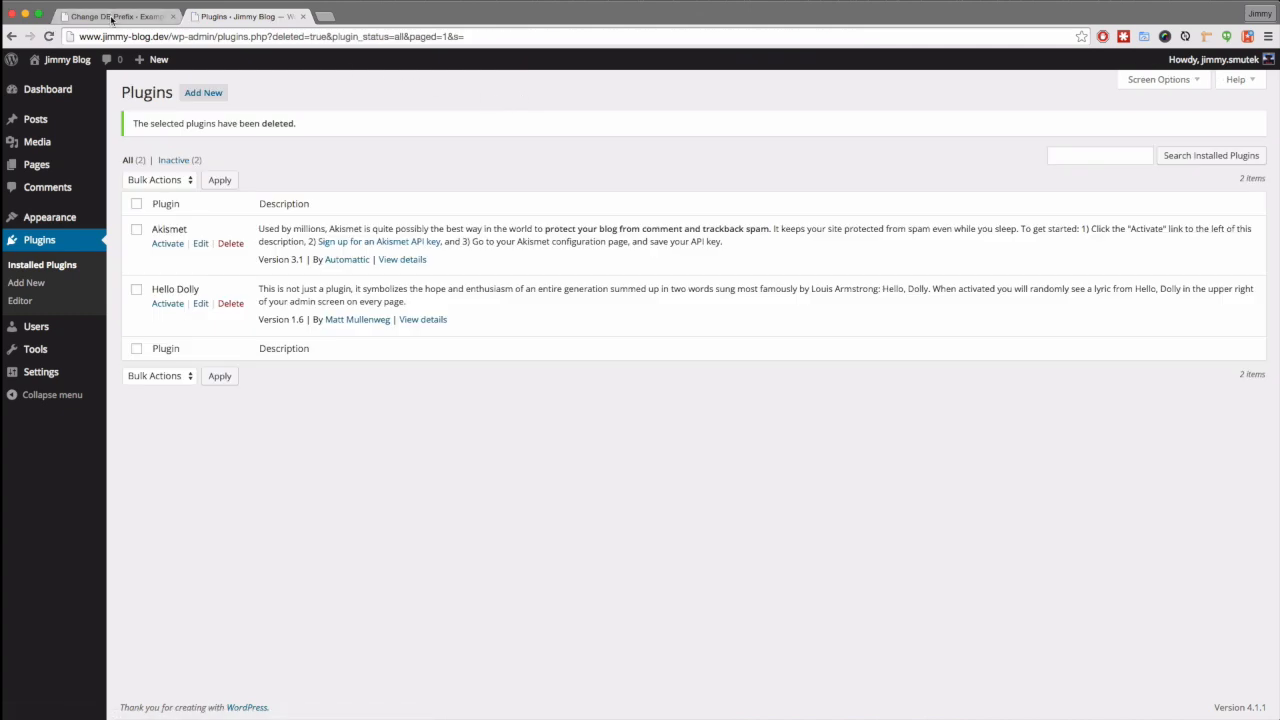
# - On the live Example Site, also deactivate and delete Change Database Prefix and its files
pyautogui.click(112, 17)
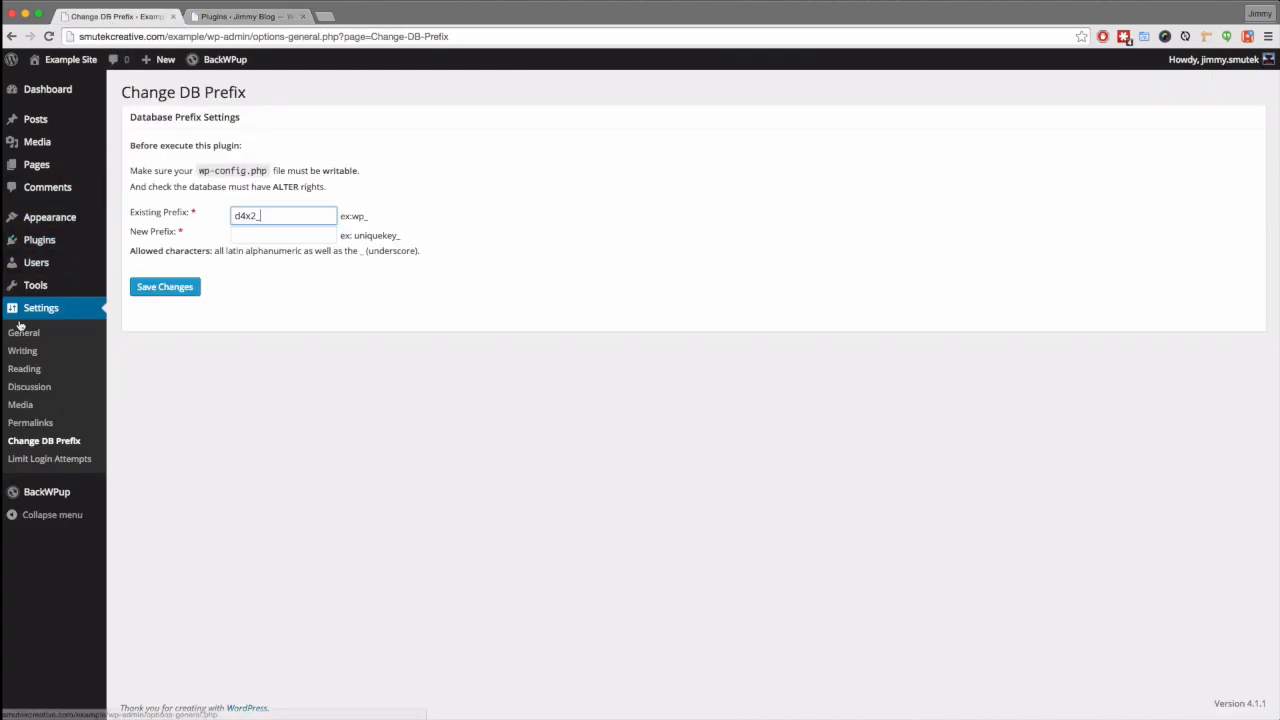
pyautogui.moveTo(36, 293)
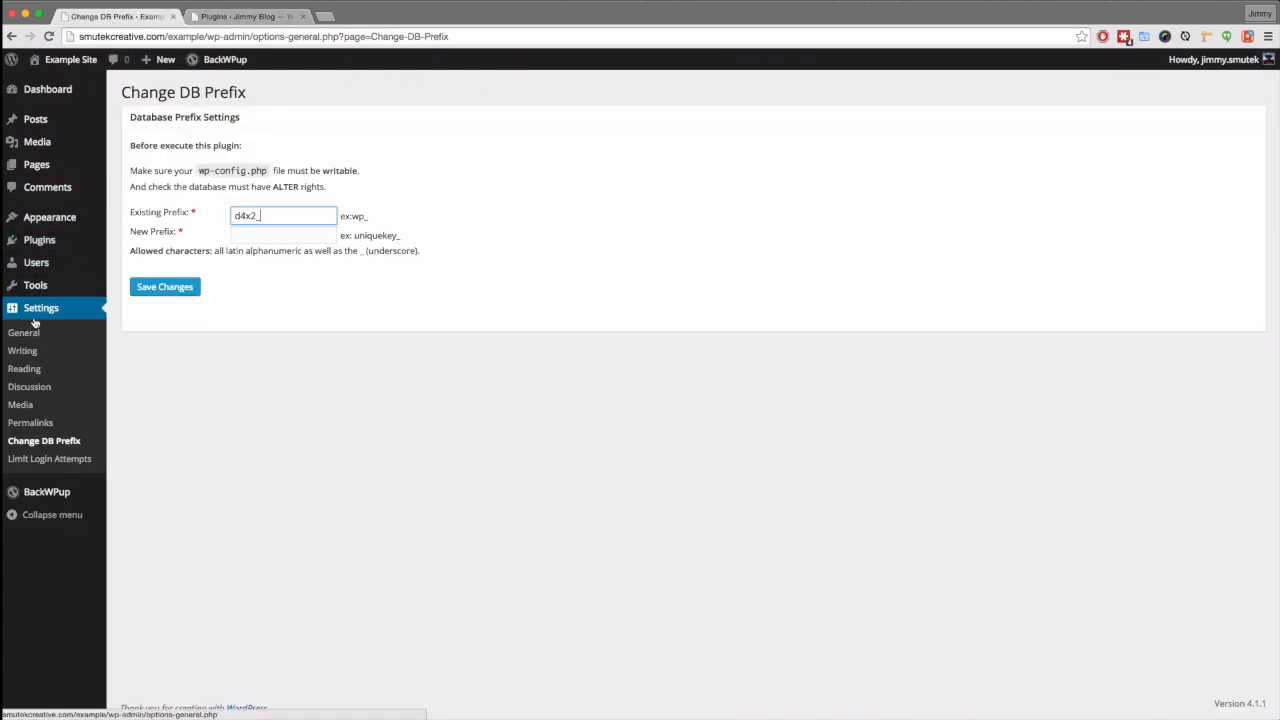
pyautogui.click(127, 246)
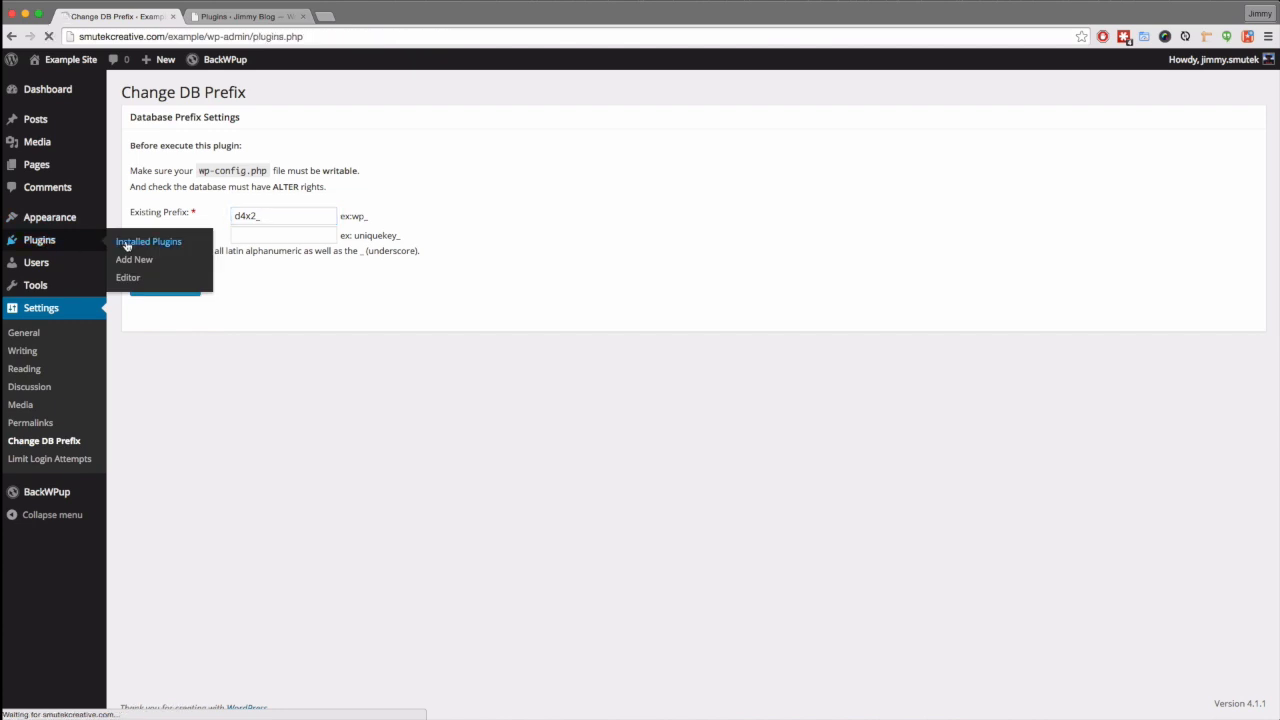
pyautogui.click(171, 253)
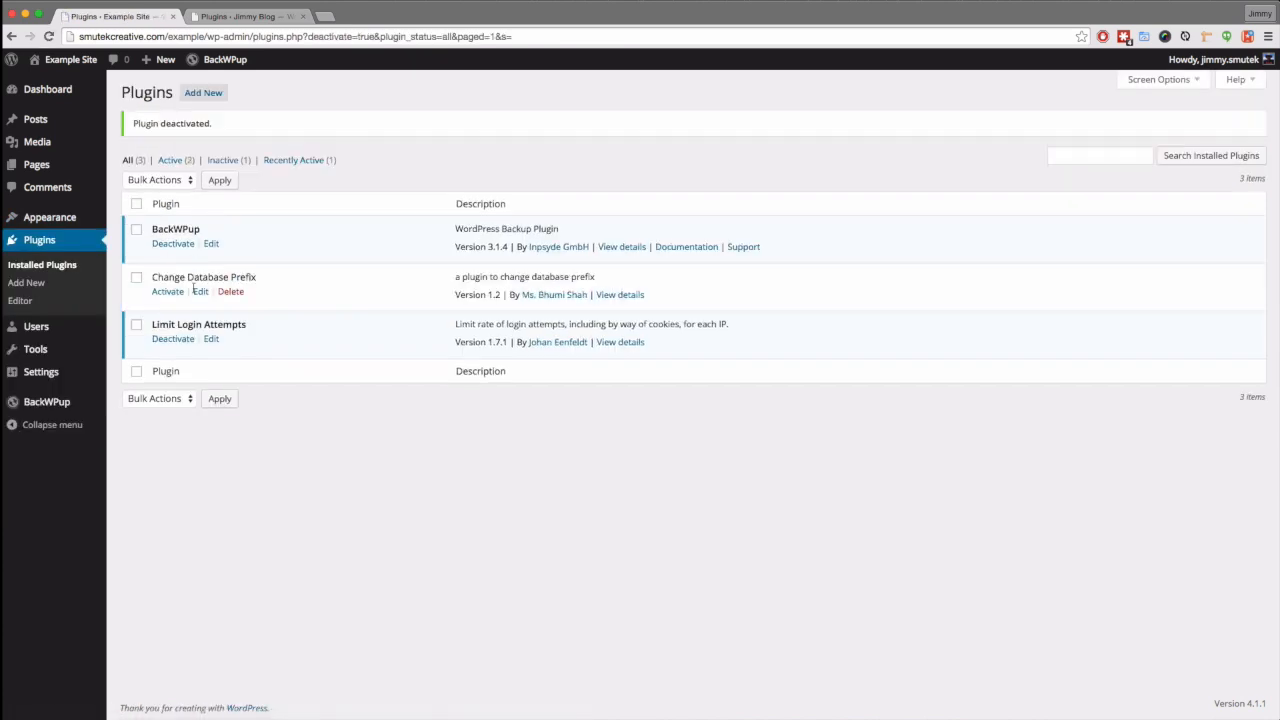
pyautogui.click(232, 291)
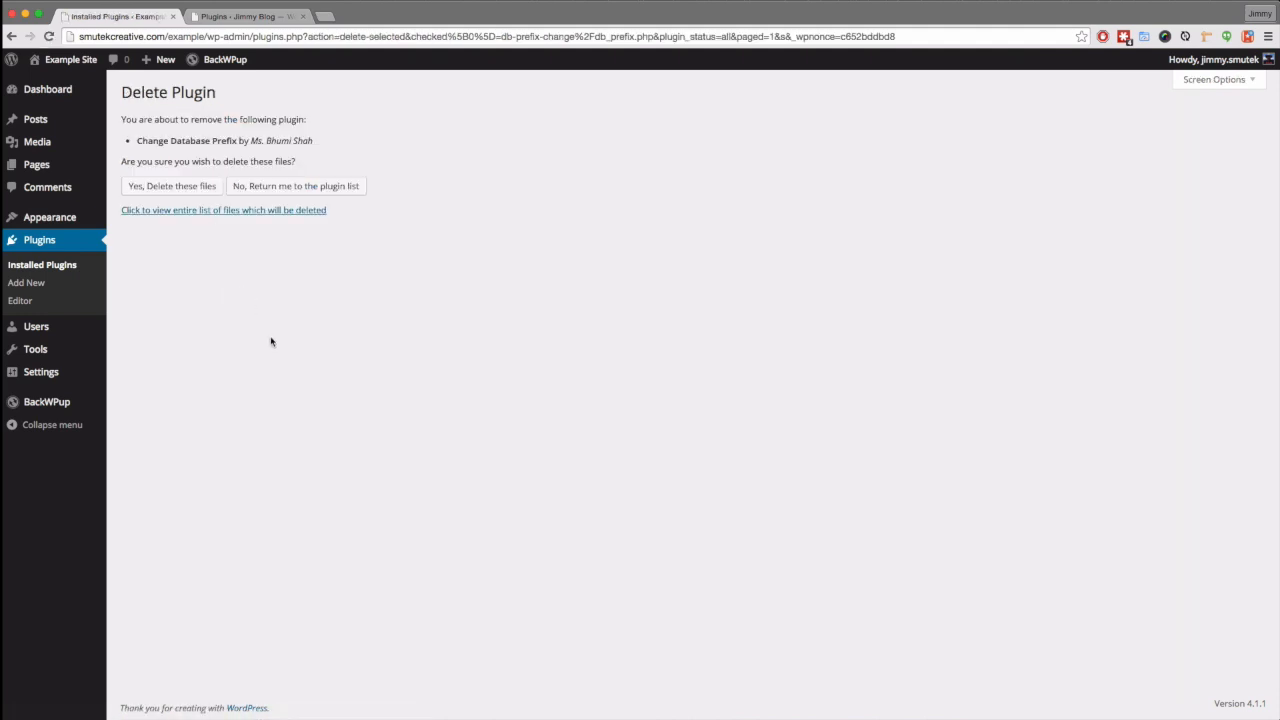
pyautogui.click(161, 190)
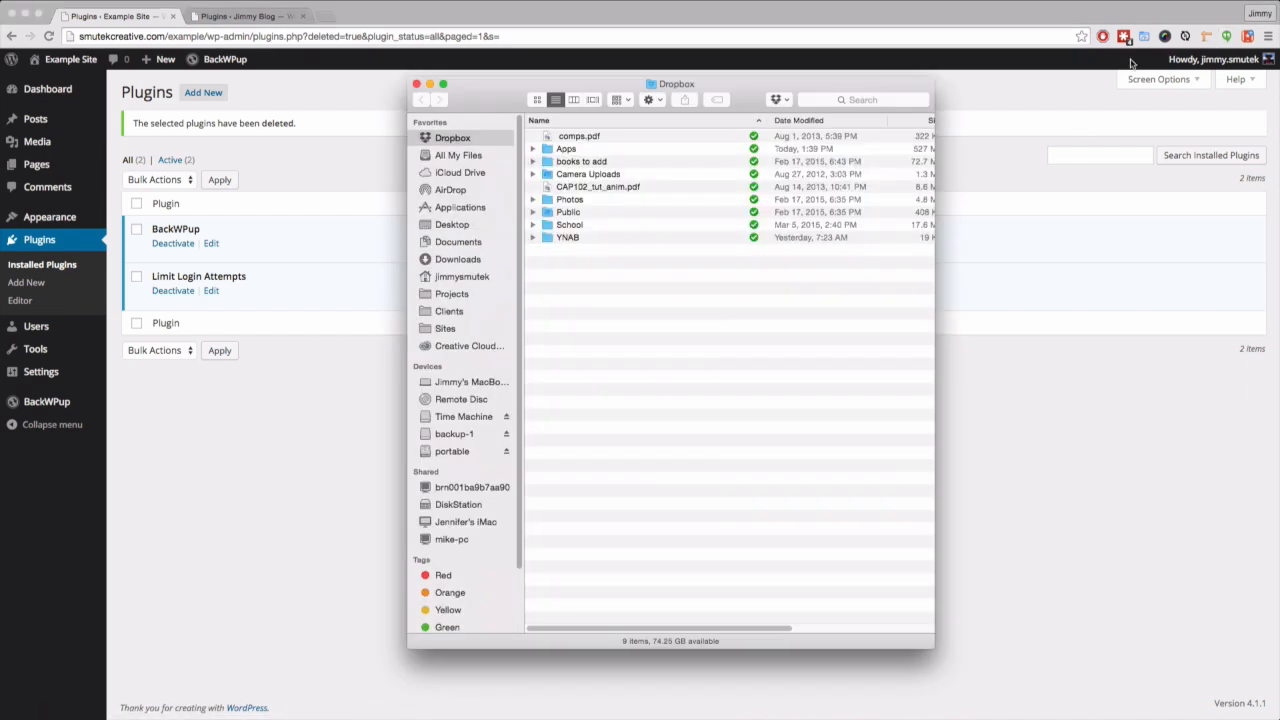
# - Browse to Dropbox > Apps > BackWPup > Example-Site to reach the backup archive
pyautogui.doubleClick(571, 150)
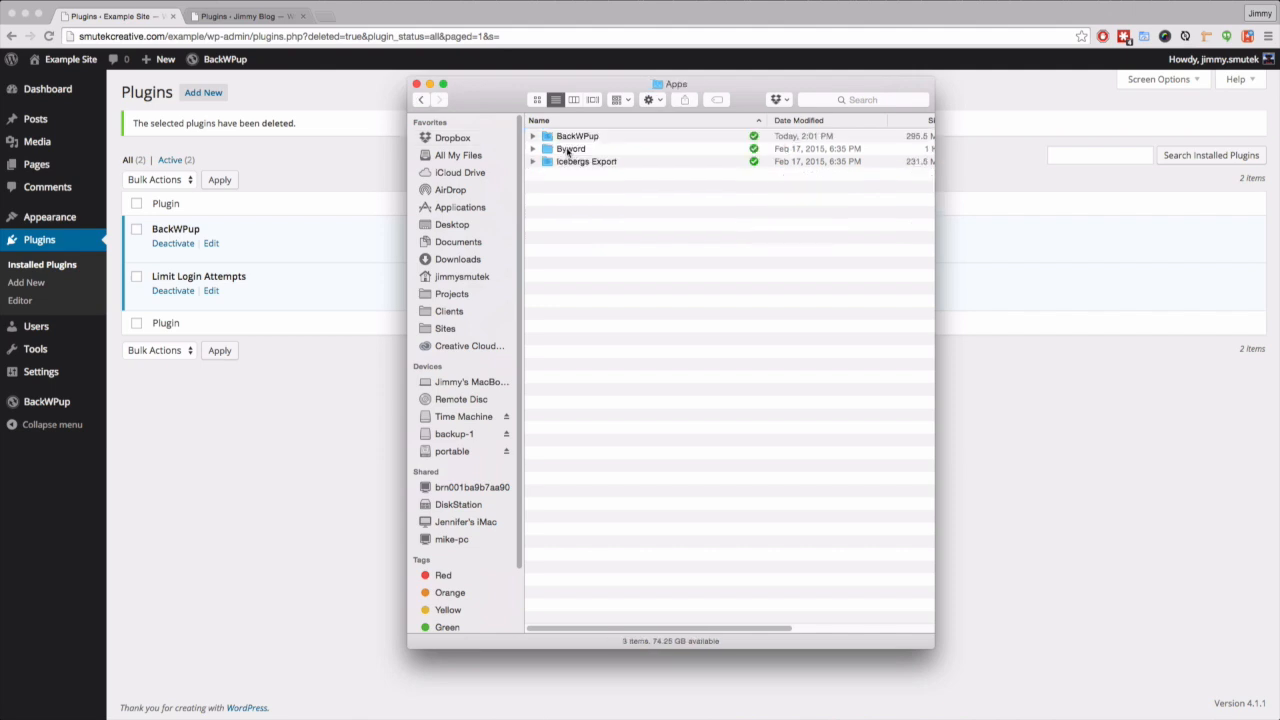
pyautogui.doubleClick(566, 138)
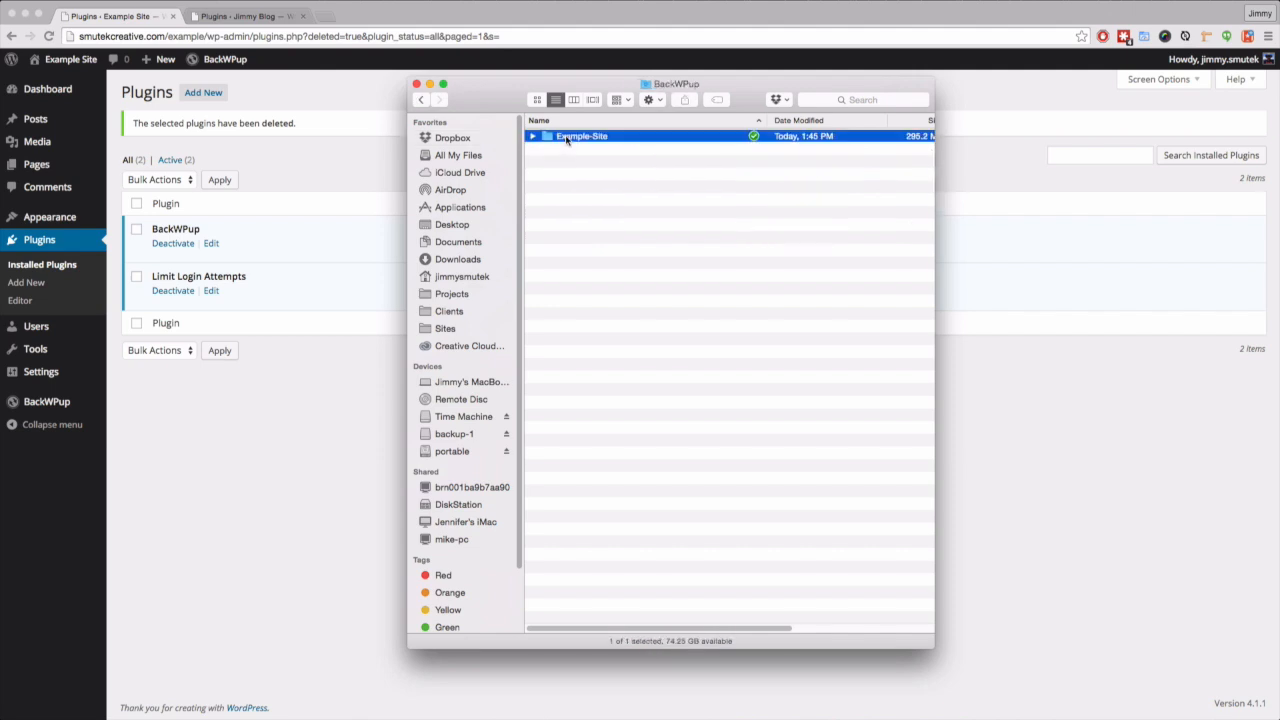
pyautogui.doubleClick(566, 138)
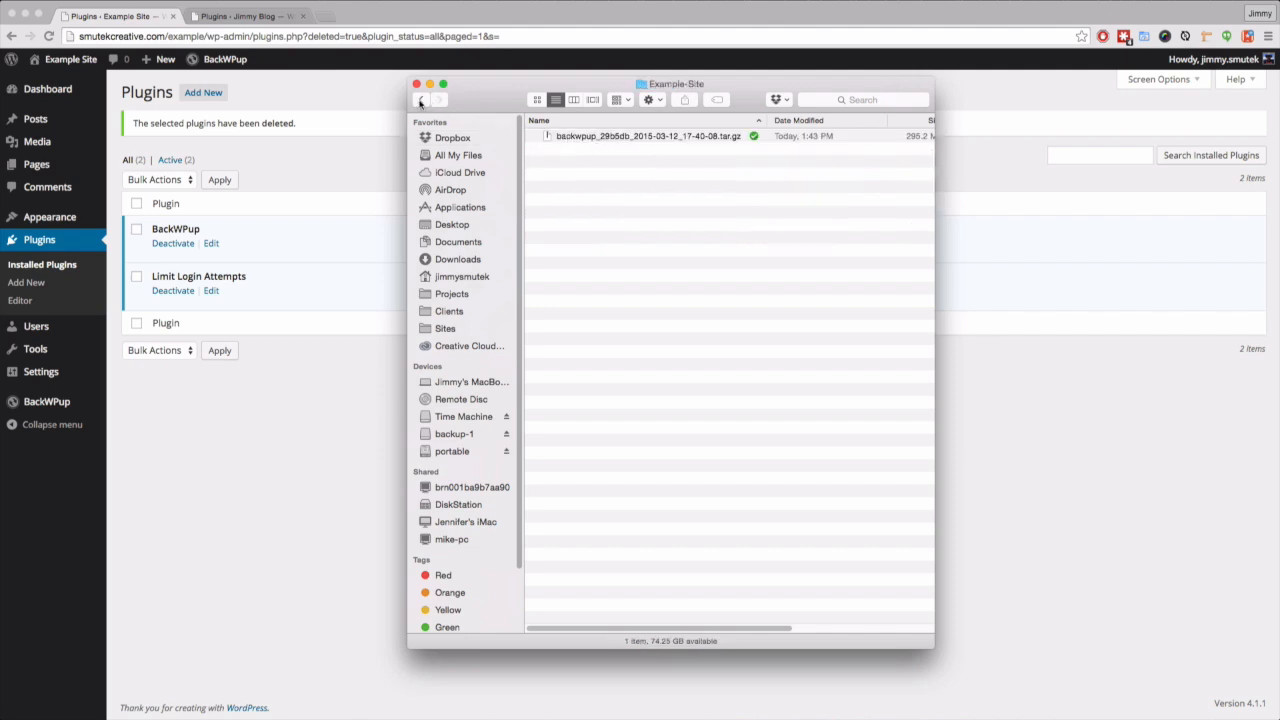
pyautogui.click(421, 101)
pyautogui.click(421, 101)
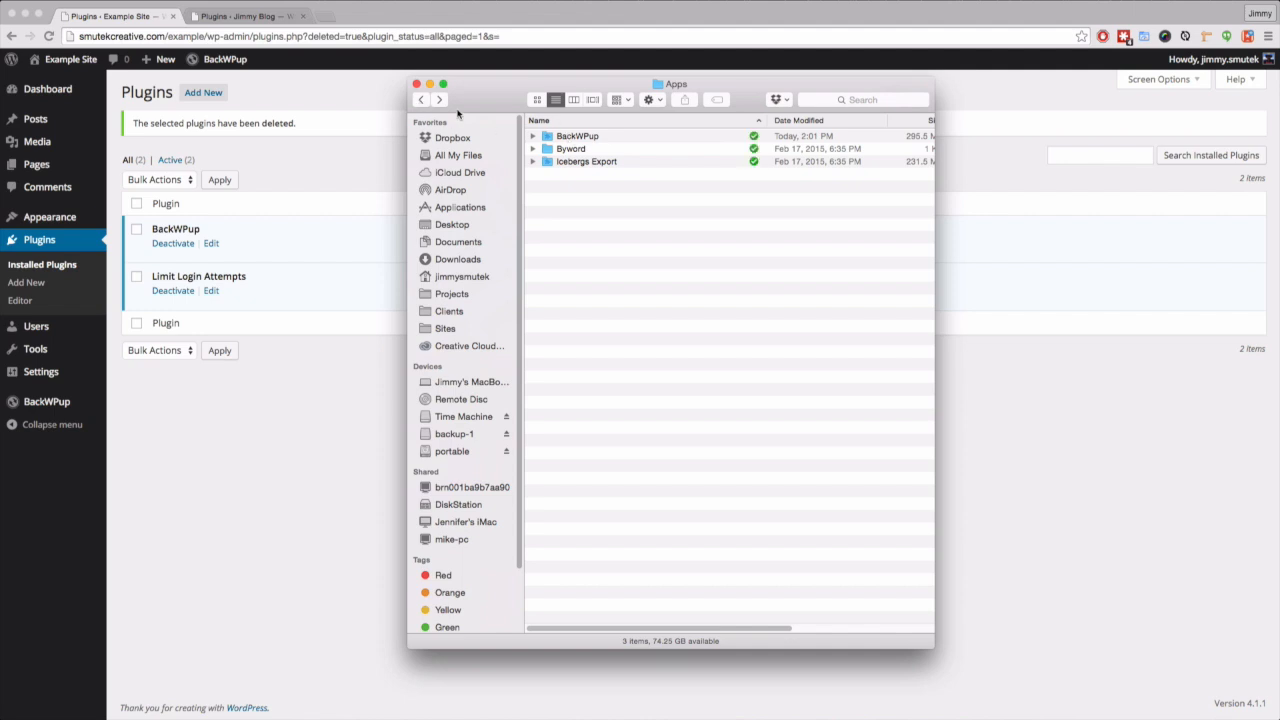
pyautogui.click(421, 100)
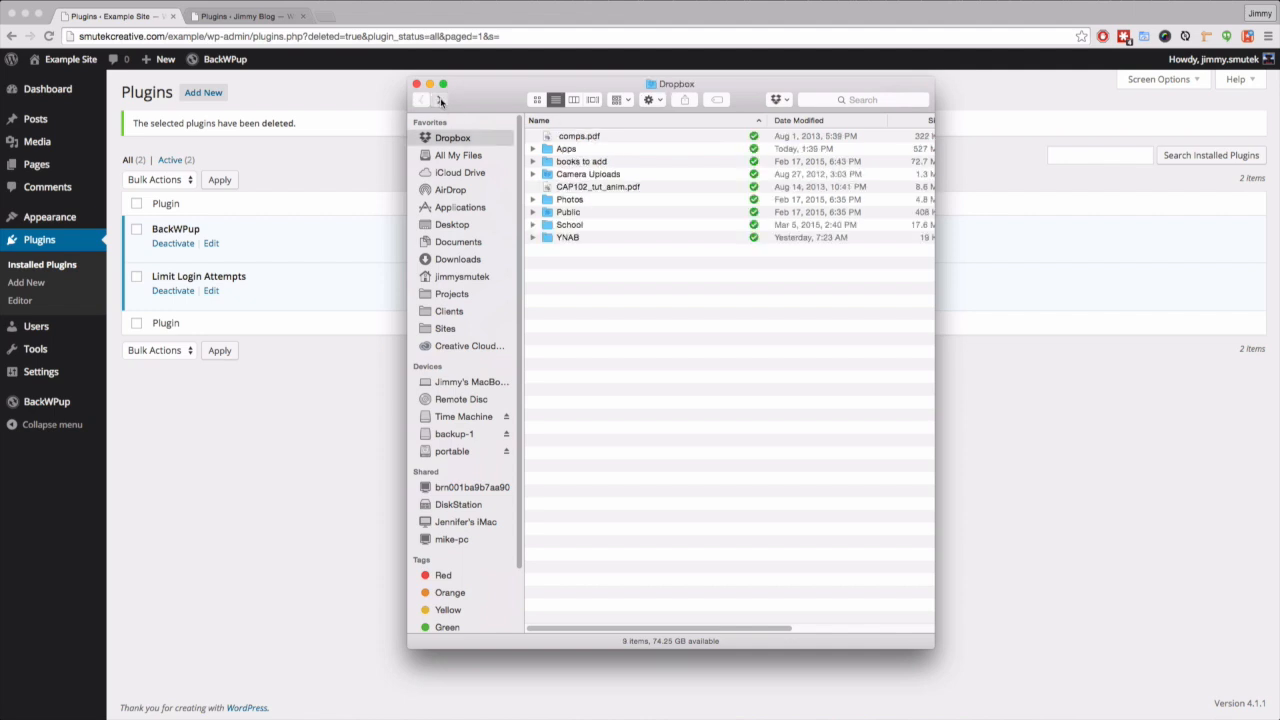
pyautogui.click(440, 101)
pyautogui.click(440, 101)
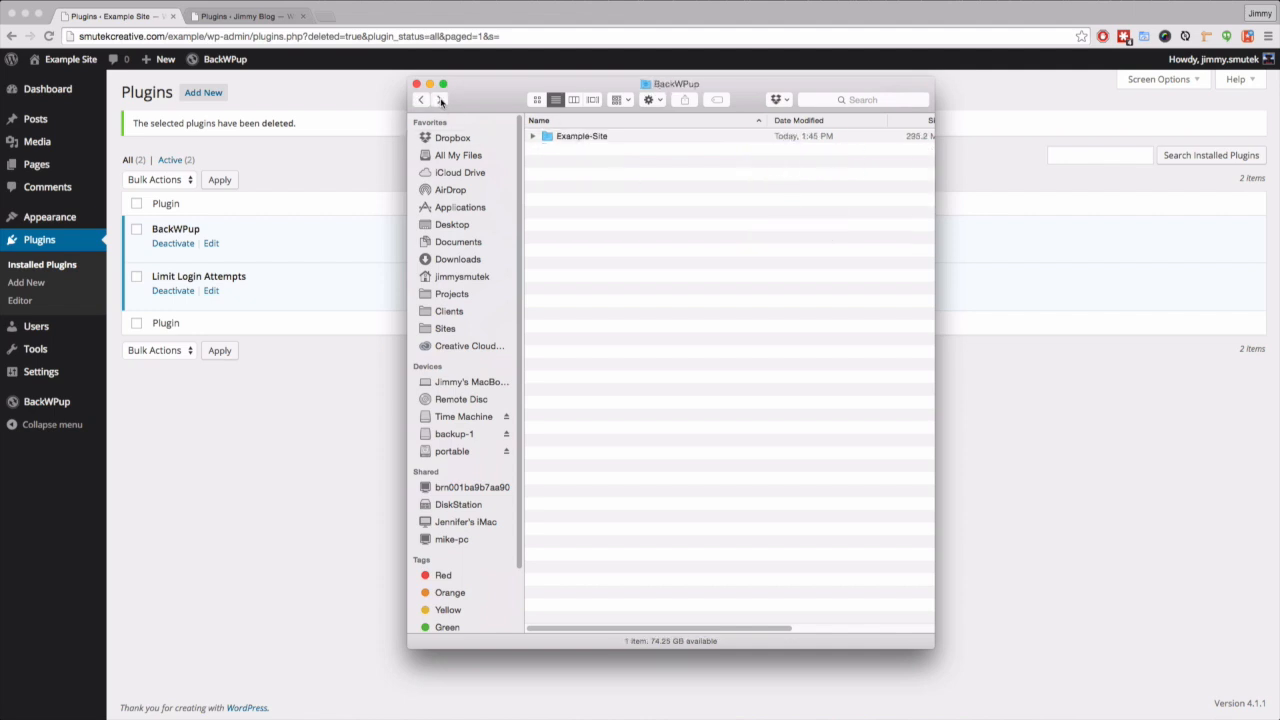
pyautogui.click(440, 101)
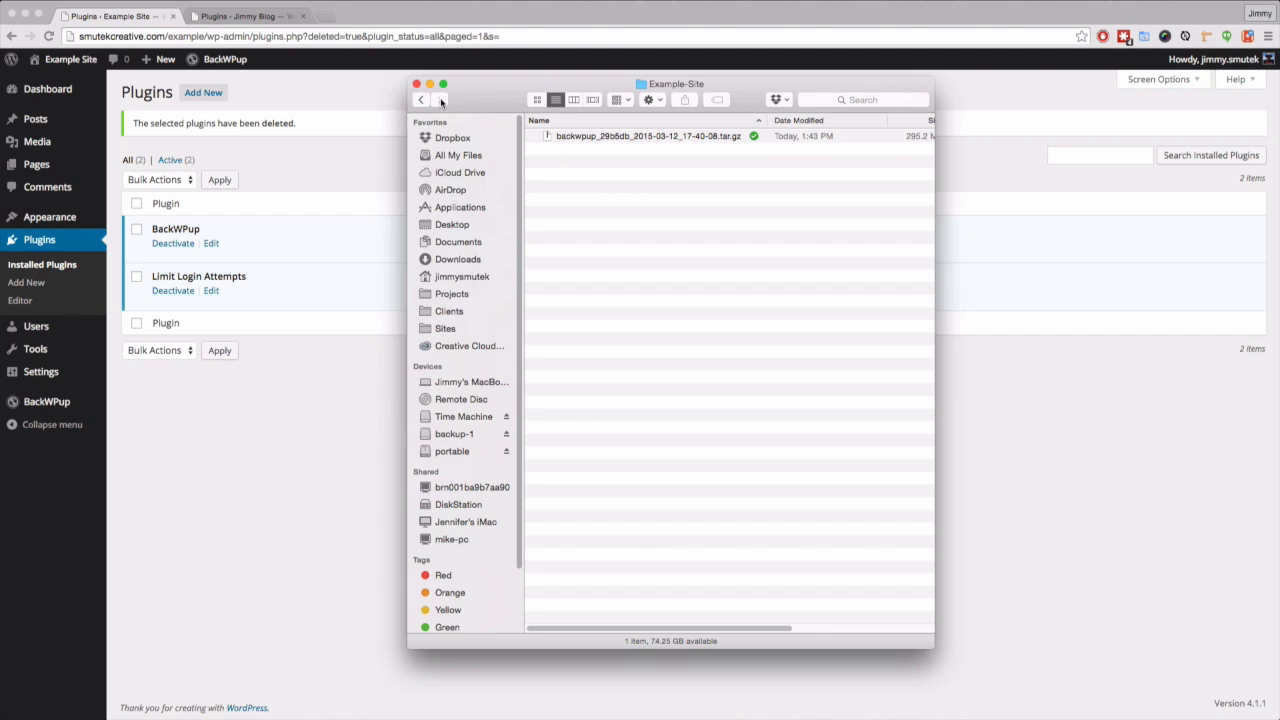
# - Copy the backwpup_29b5db_2015-03-12_17-40-08.tar.gz archive onto the Desktop
pyautogui.click(592, 138)
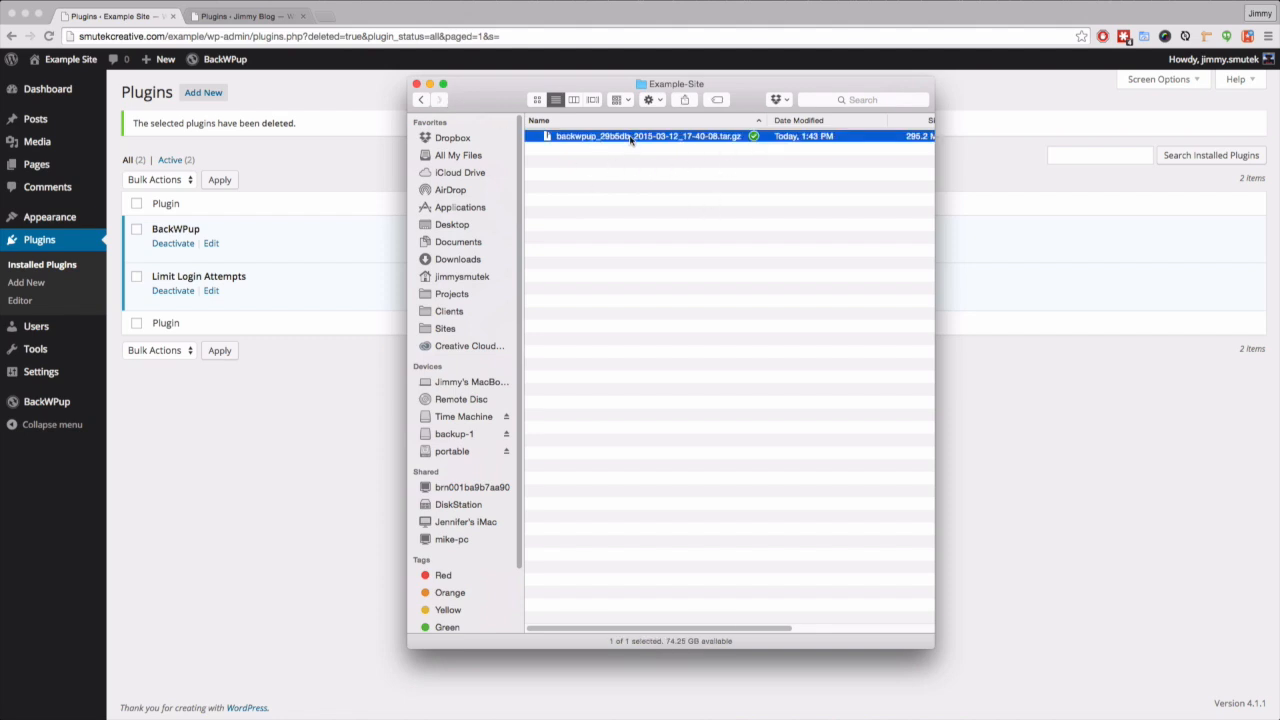
pyautogui.moveTo(630, 140); pyautogui.dragTo(474, 228)
pyautogui.click(590, 179)
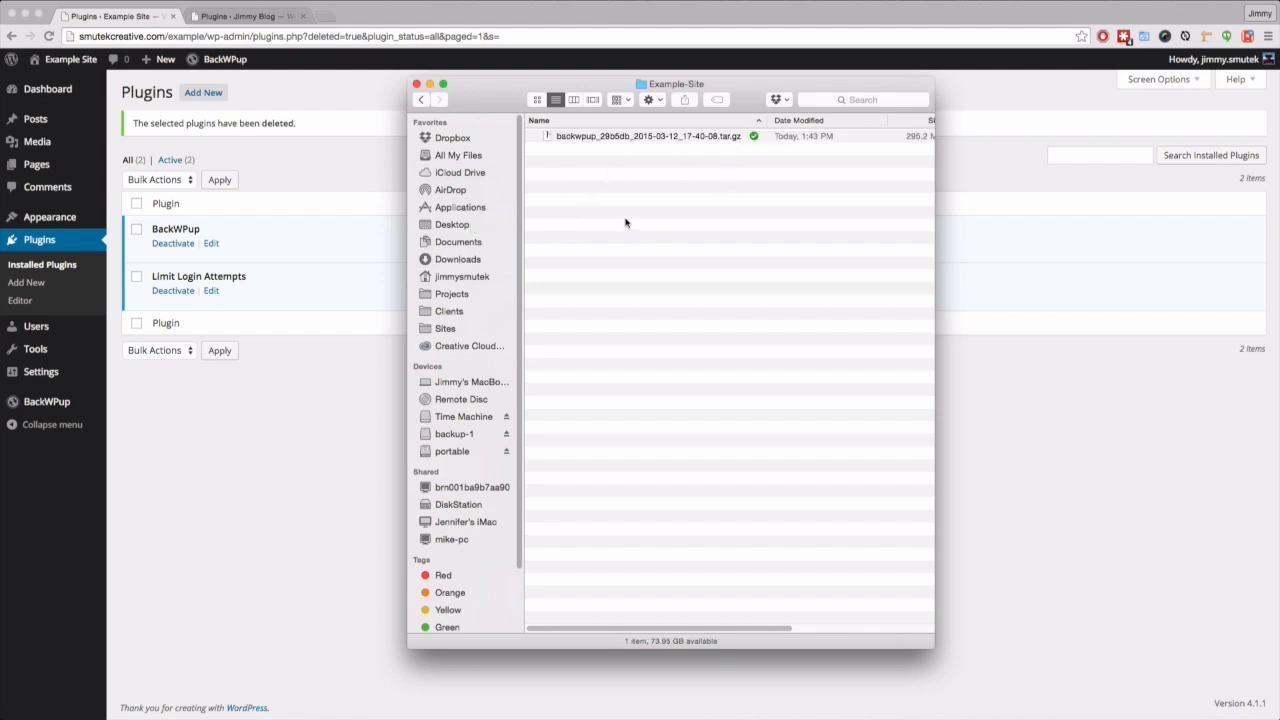
# - Extract the tar.gz backup on the Desktop, then move the archive to the Trash
pyautogui.click(452, 229)
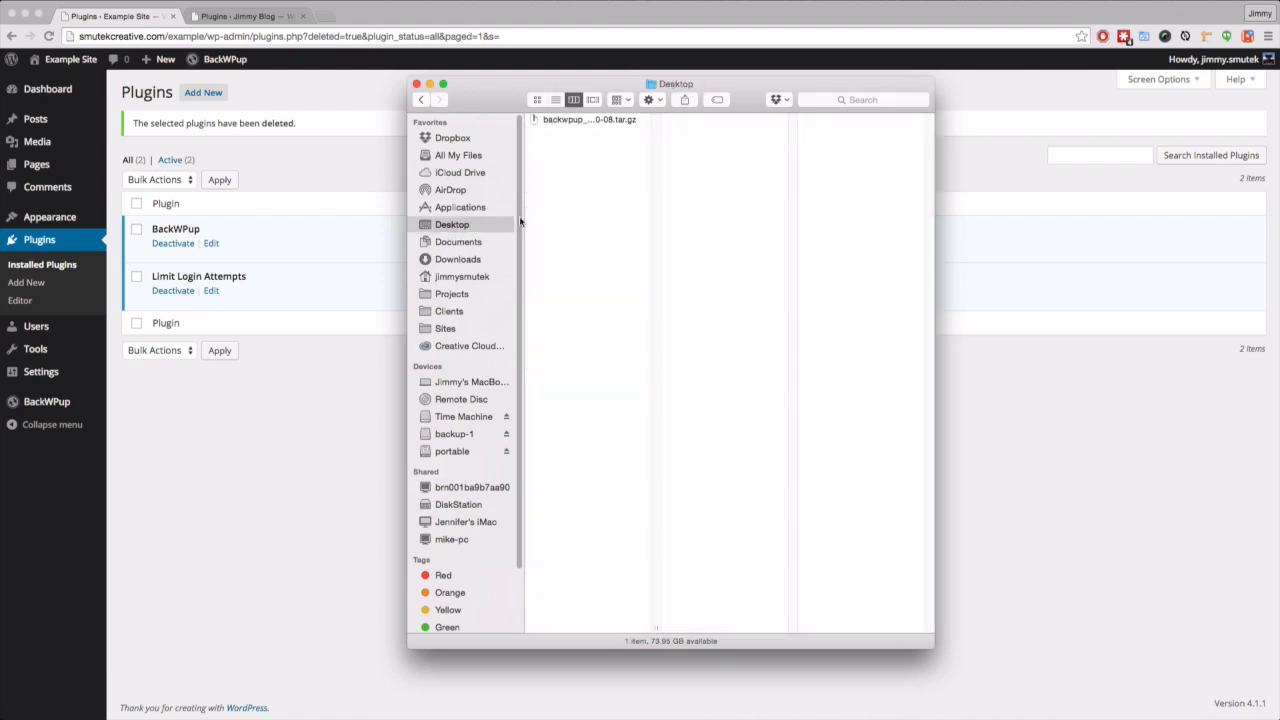
pyautogui.doubleClick(563, 120)
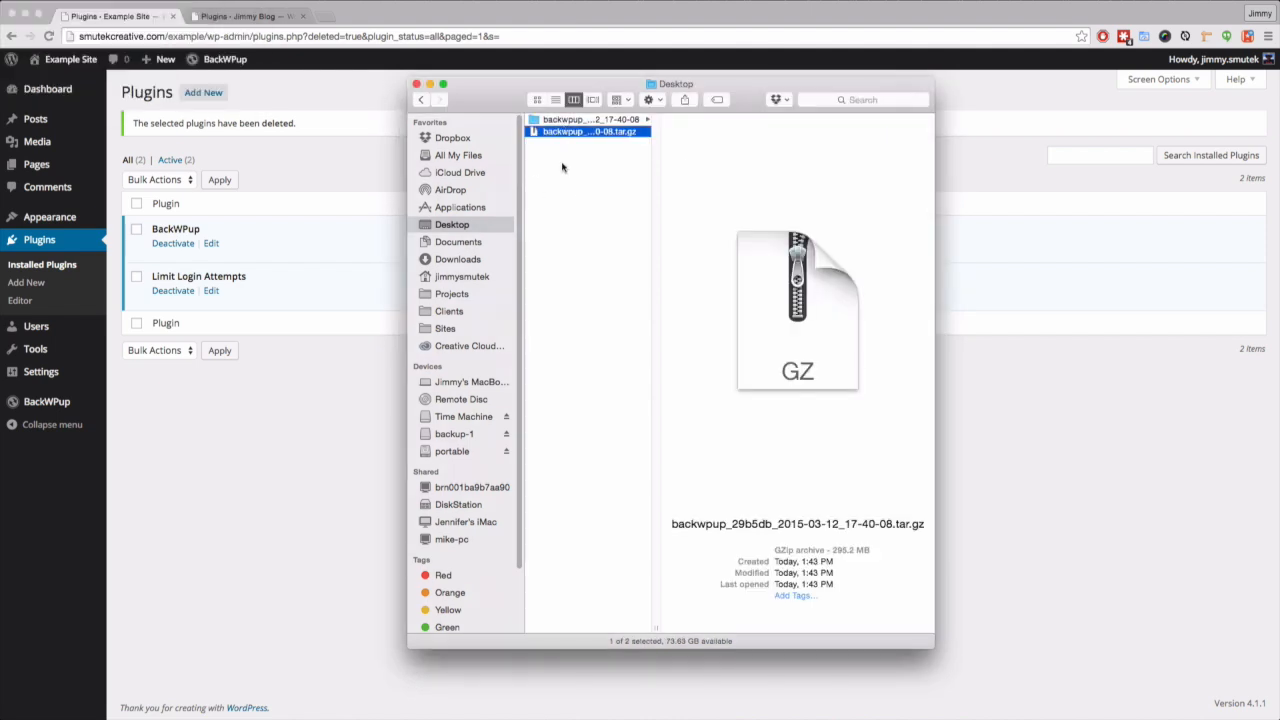
pyautogui.click(562, 165)
pyautogui.rightClick(548, 132)
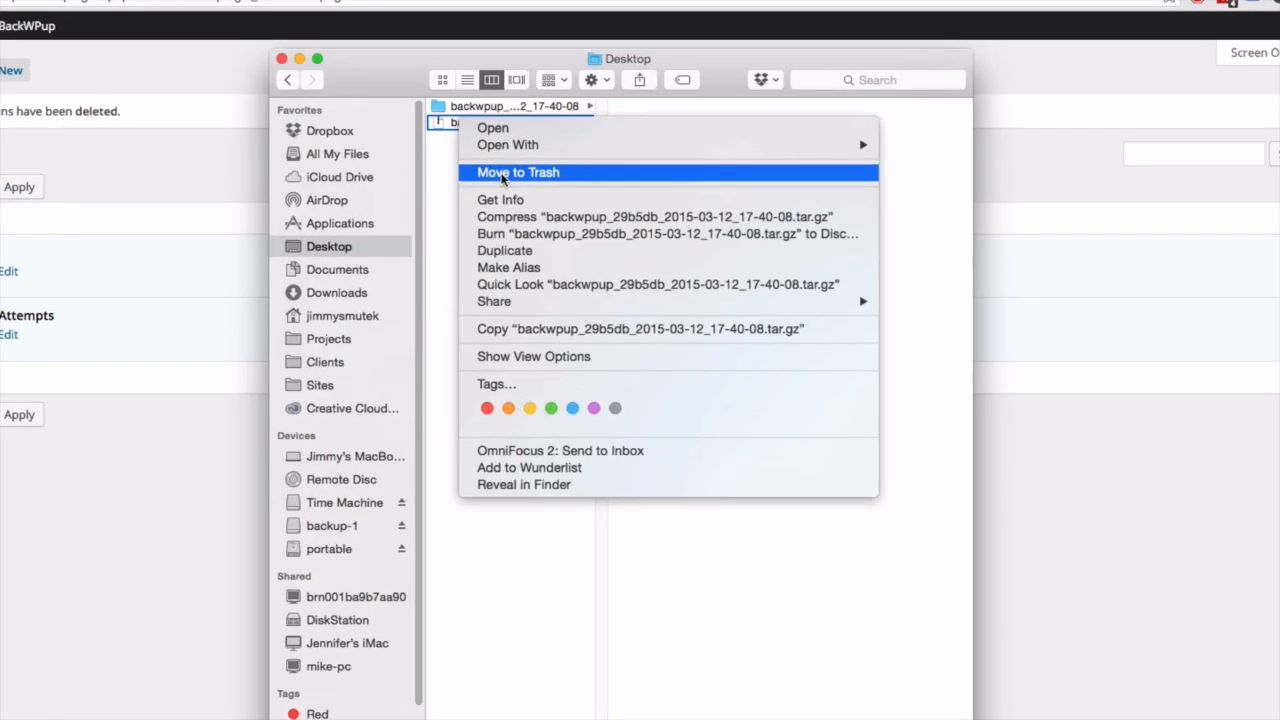
pyautogui.click(582, 170)
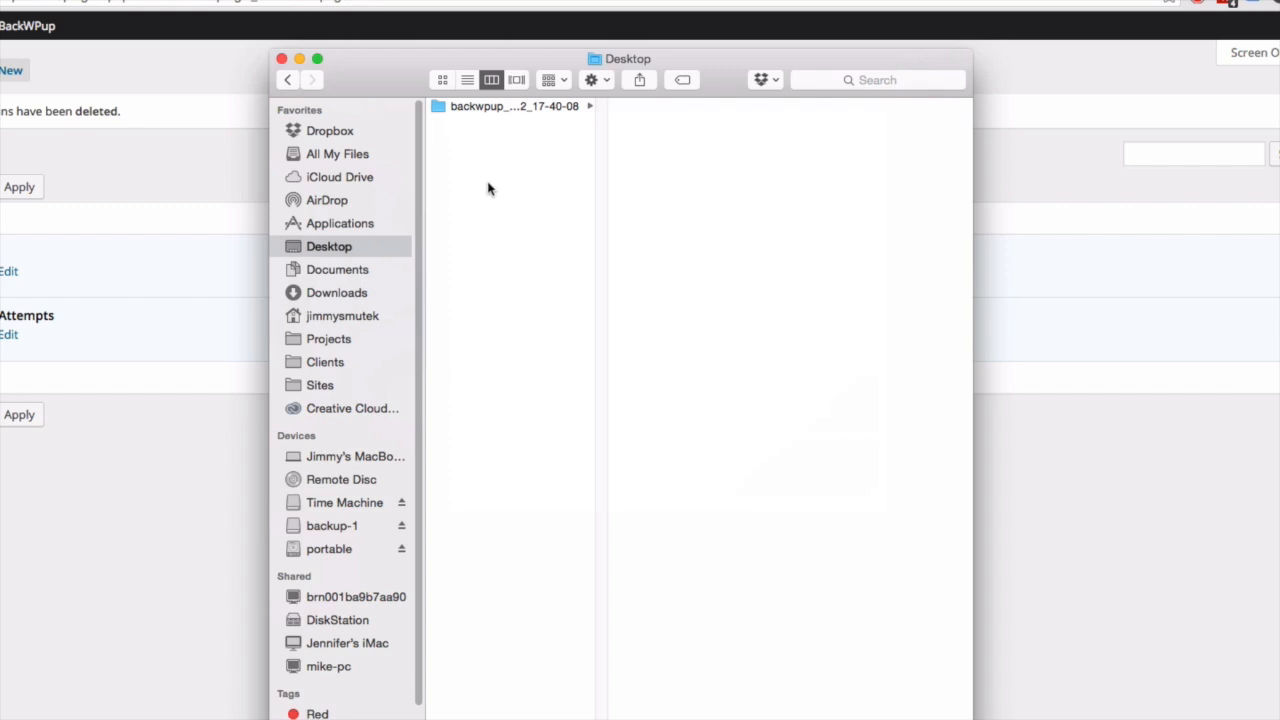
# - Create a Desktop folder named 'migrate' and move the extracted backup folder into it
pyautogui.rightClick(489, 191)
pyautogui.click(480, 170)
pyautogui.rightClick(481, 171)
pyautogui.click(486, 174)
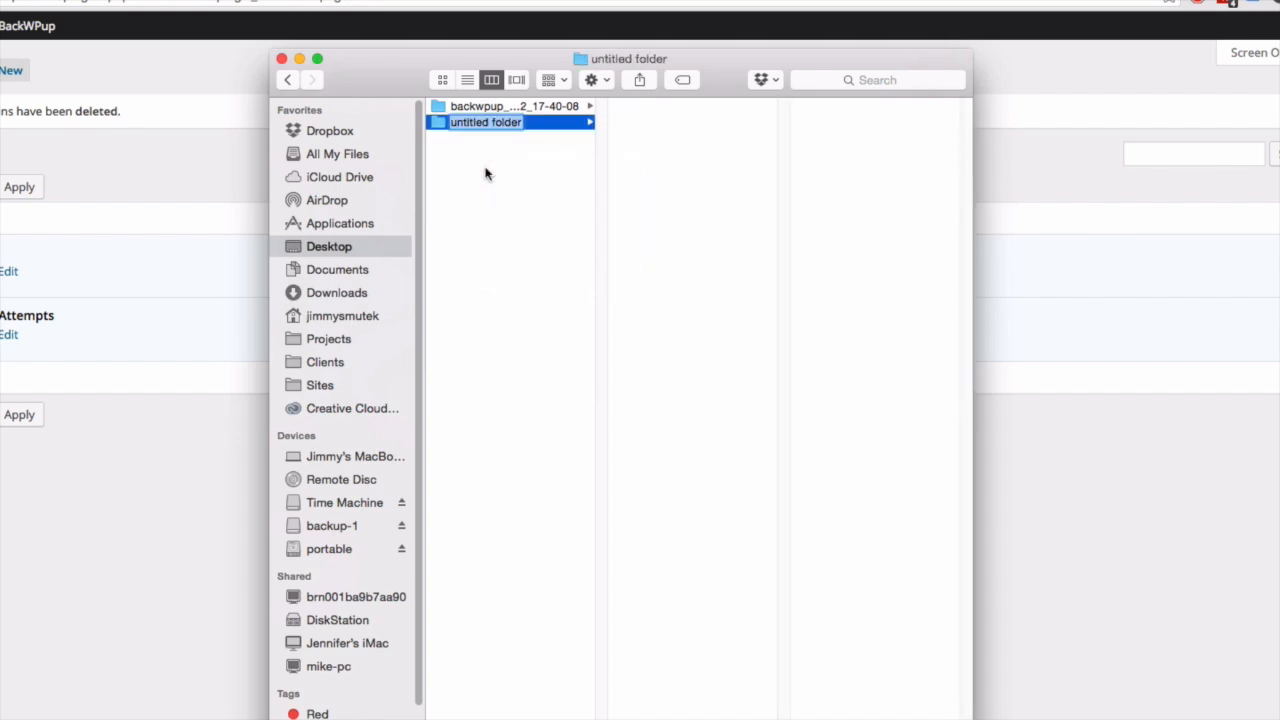
pyautogui.write('migrate')
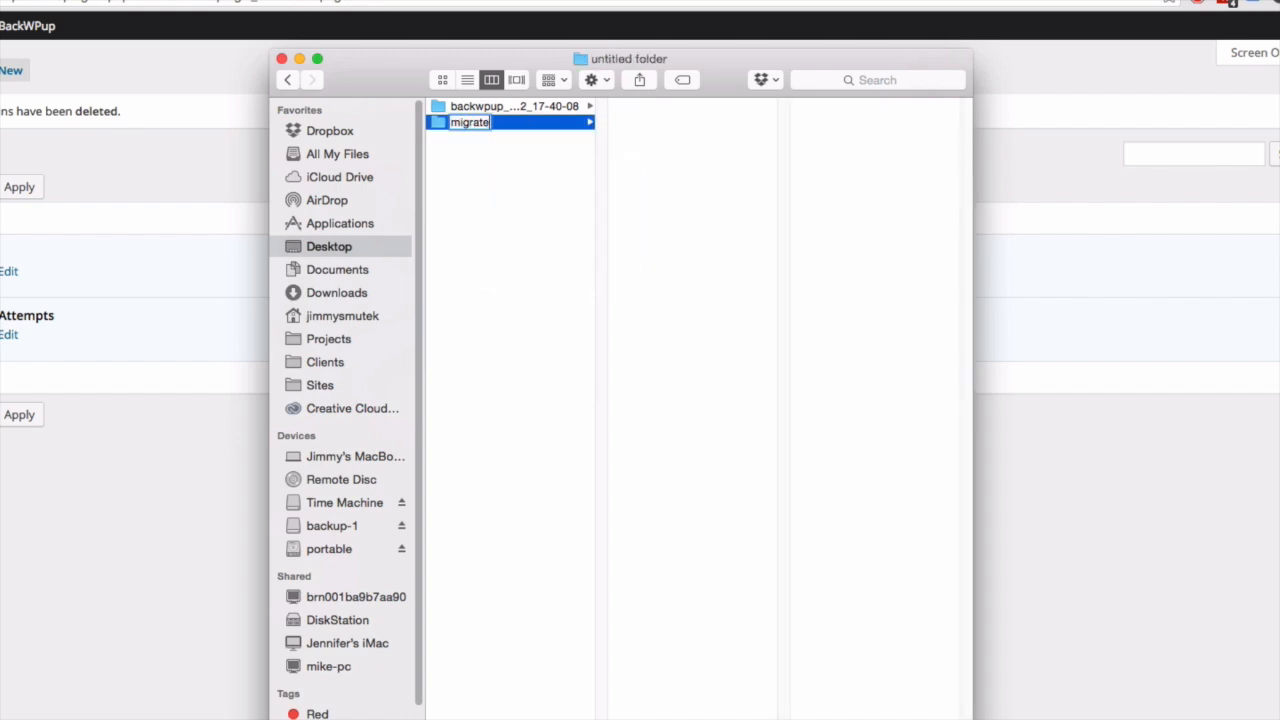
pyautogui.press('Return')
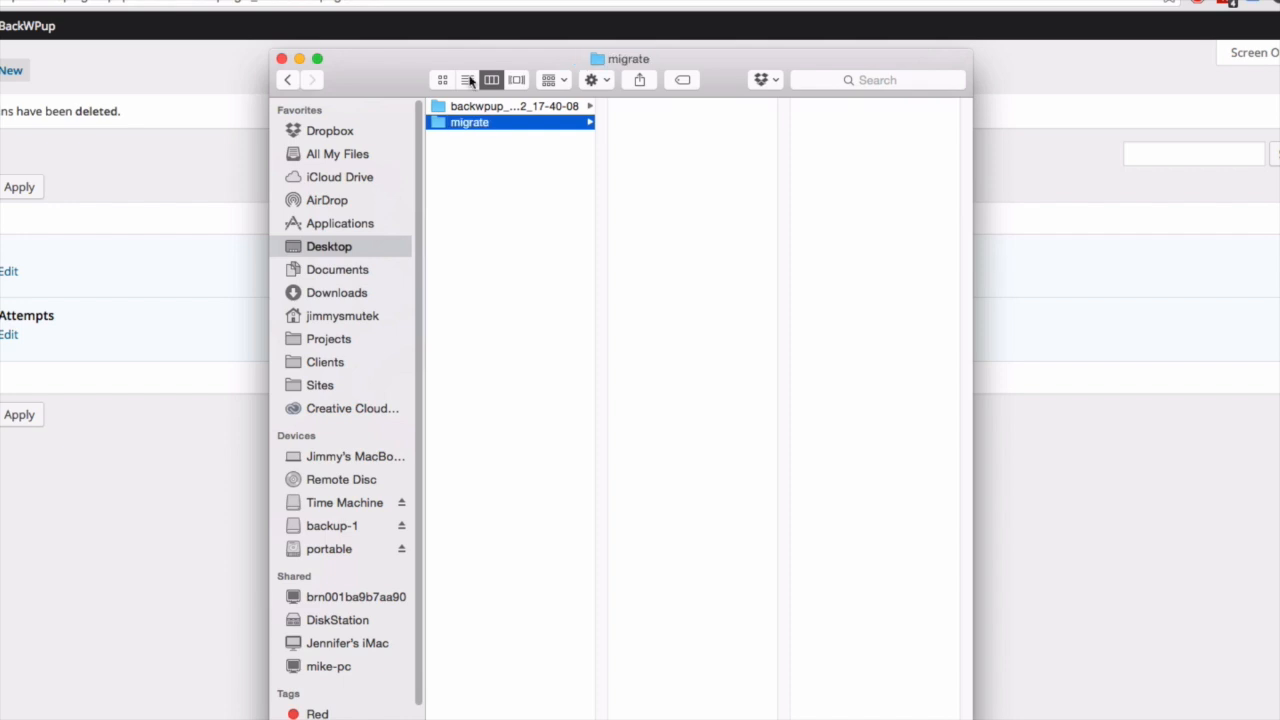
pyautogui.moveTo(484, 107); pyautogui.dragTo(476, 123)
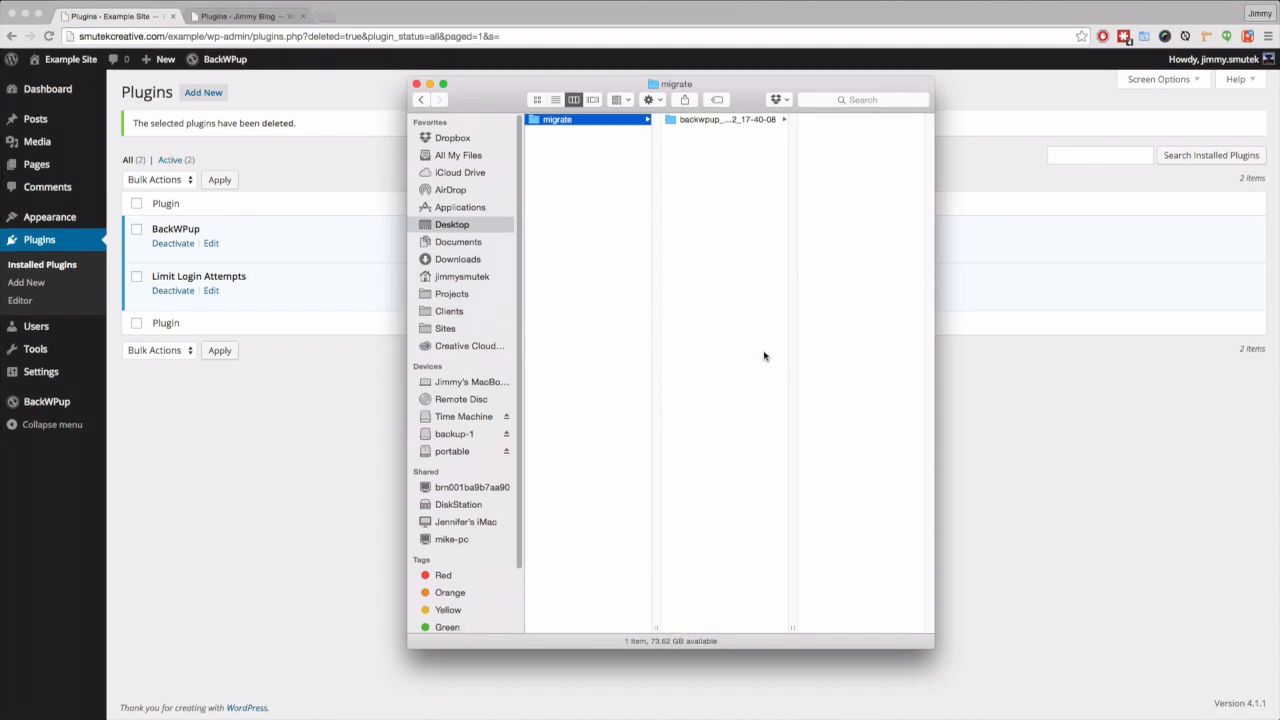
# - Close the Finder window and return to the live site in the browser
pyautogui.click(417, 84)
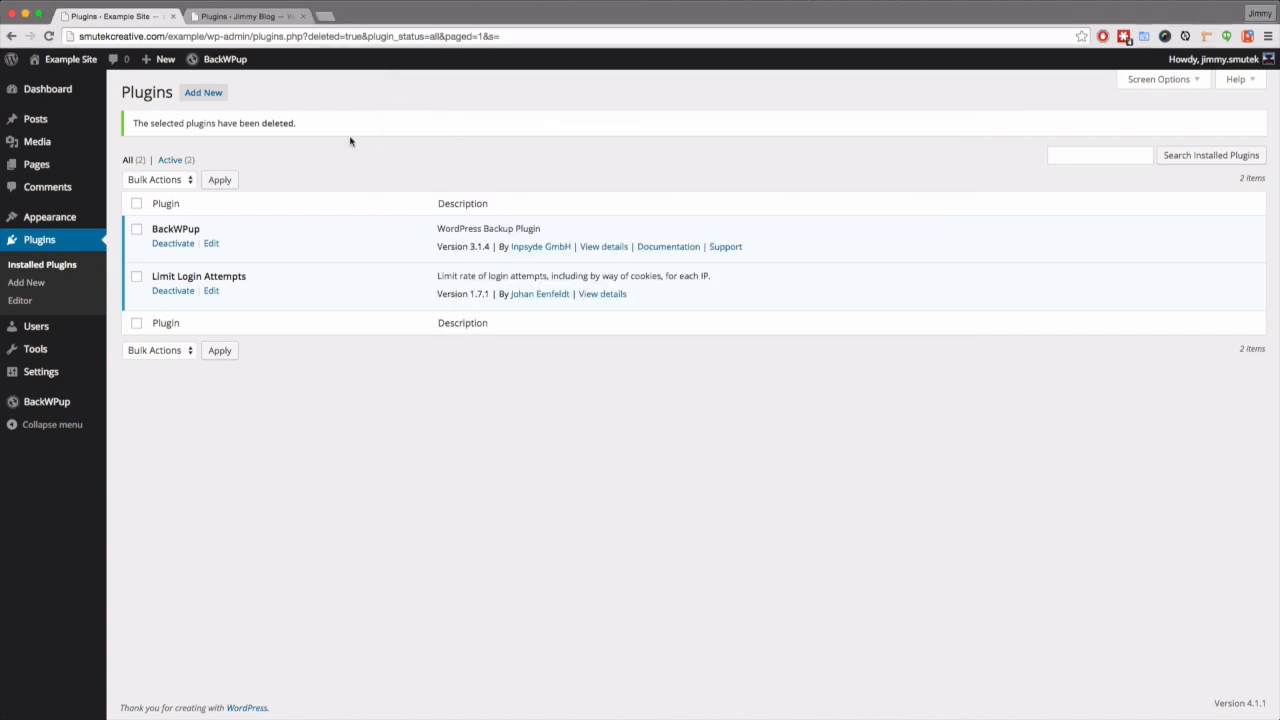
pyautogui.click(114, 37)
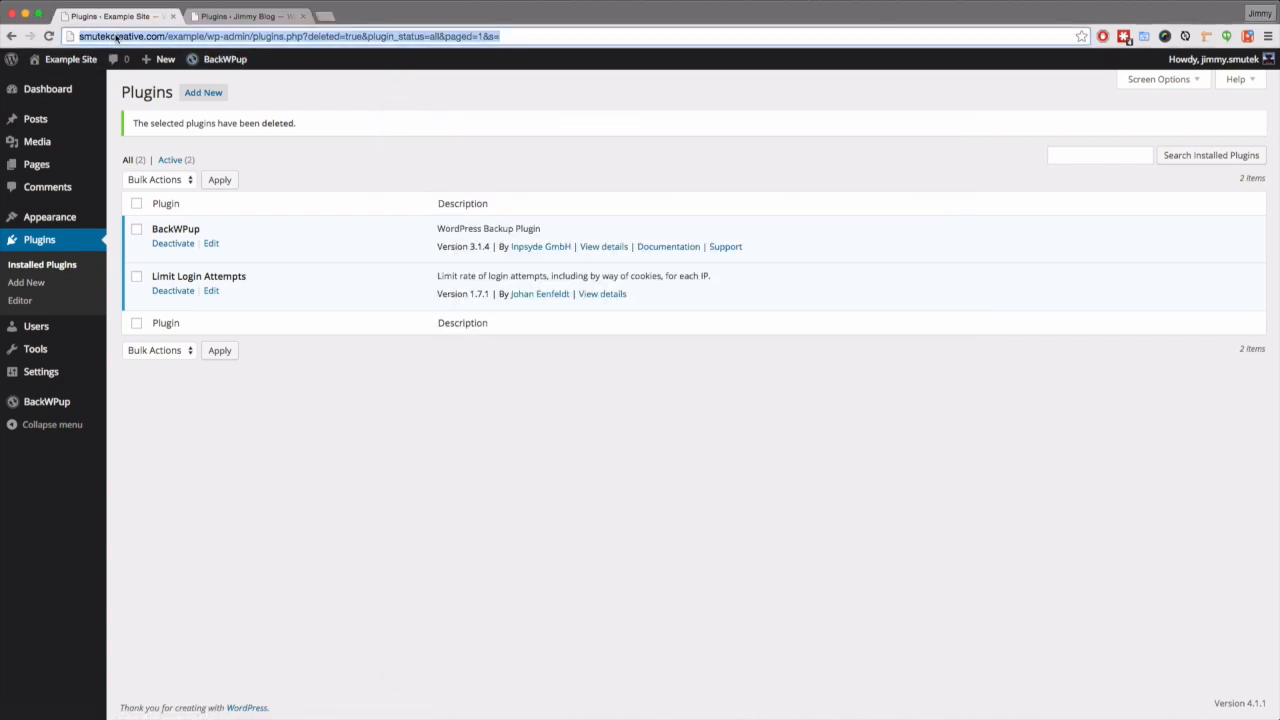
pyautogui.click(268, 562)
# - Search the plugin directory for 'db migrate' and install WP Migrate DB
pyautogui.click(36, 283)
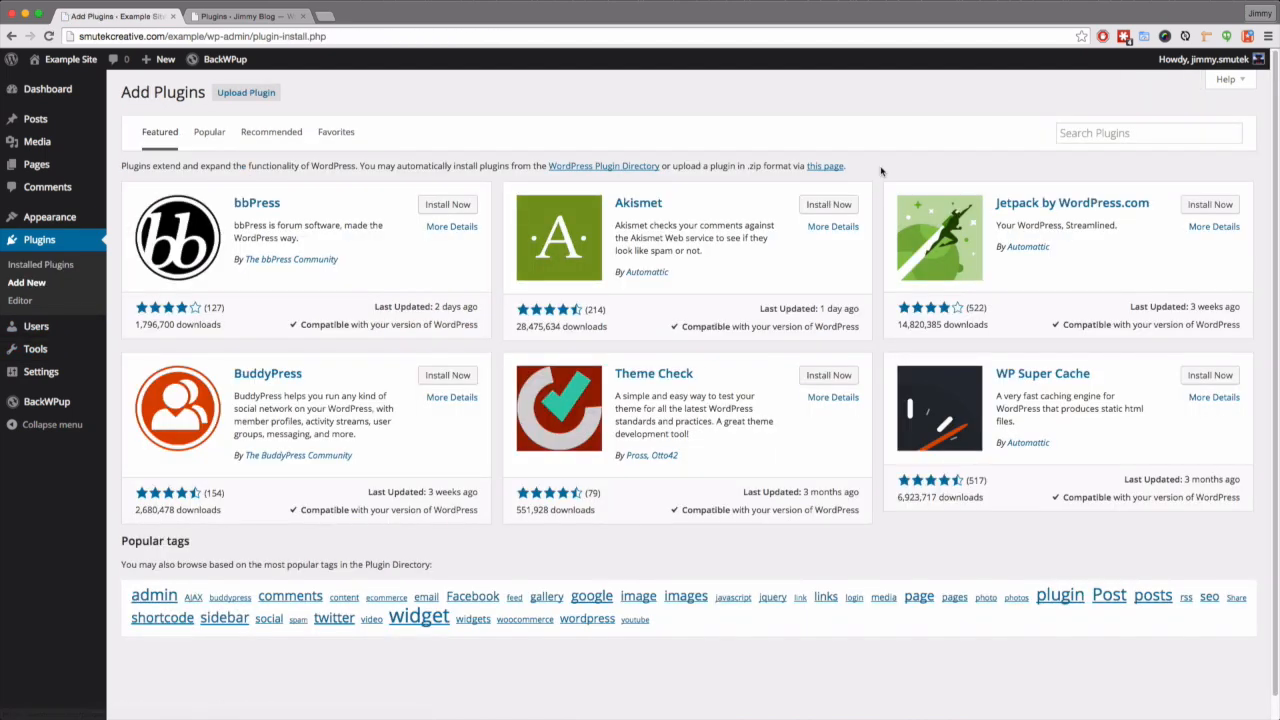
pyautogui.click(1080, 134)
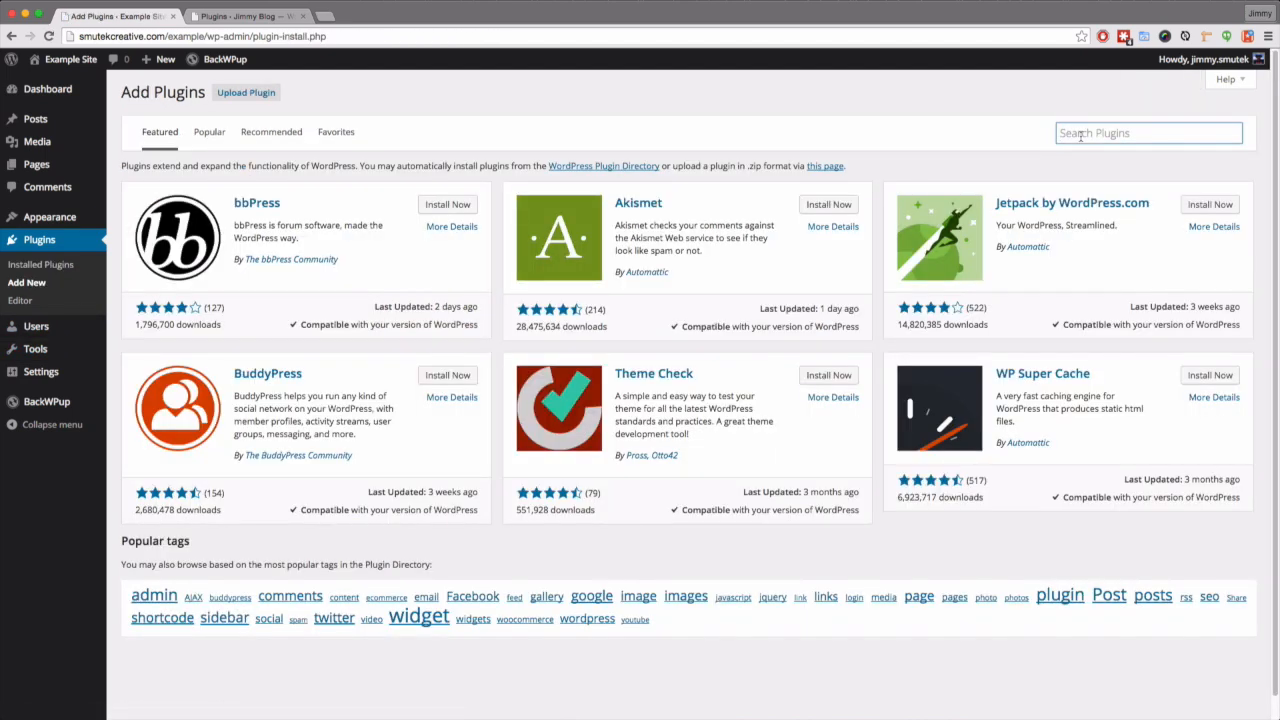
pyautogui.write('db migrate')
pyautogui.press('Return')
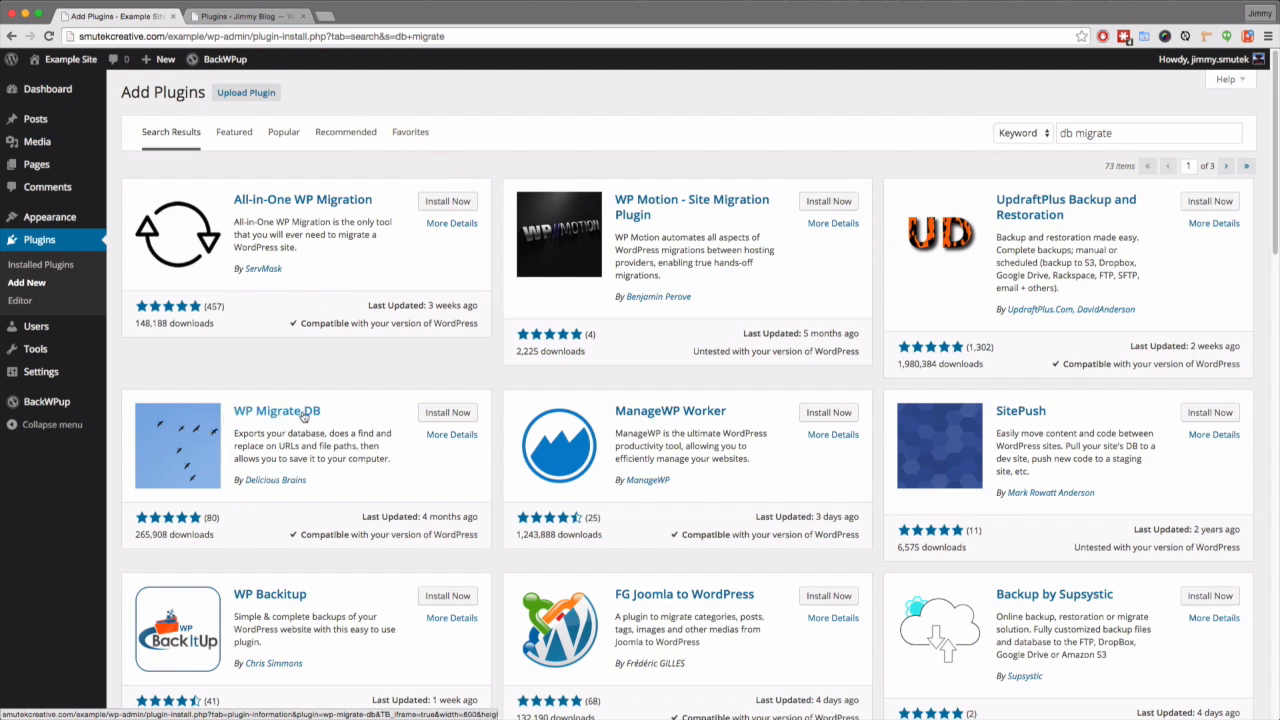
pyautogui.click(447, 414)
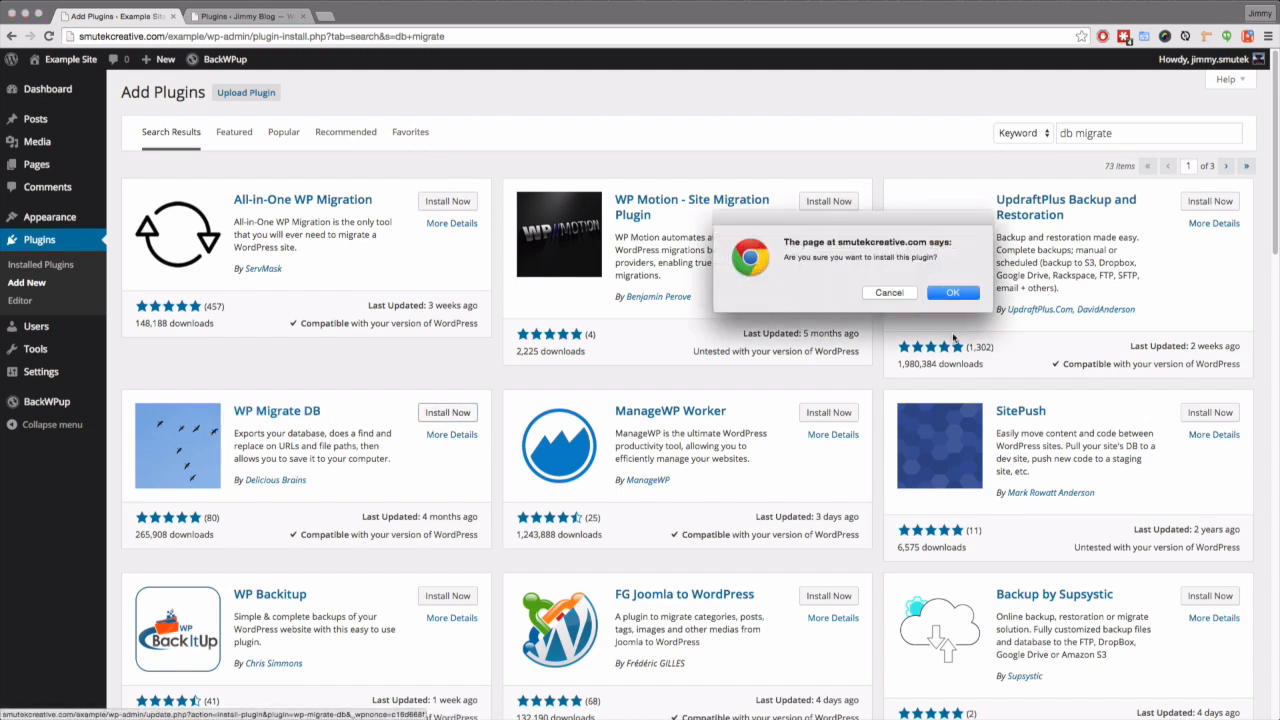
pyautogui.click(963, 294)
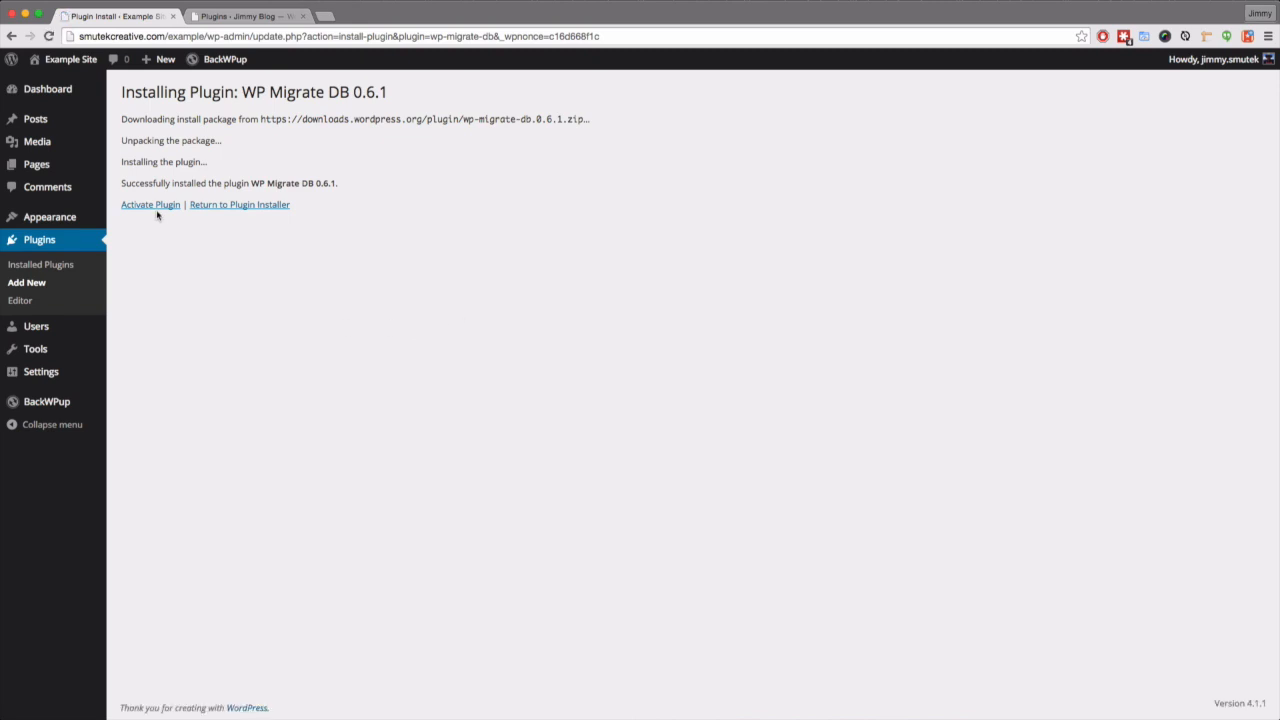
pyautogui.click(155, 206)
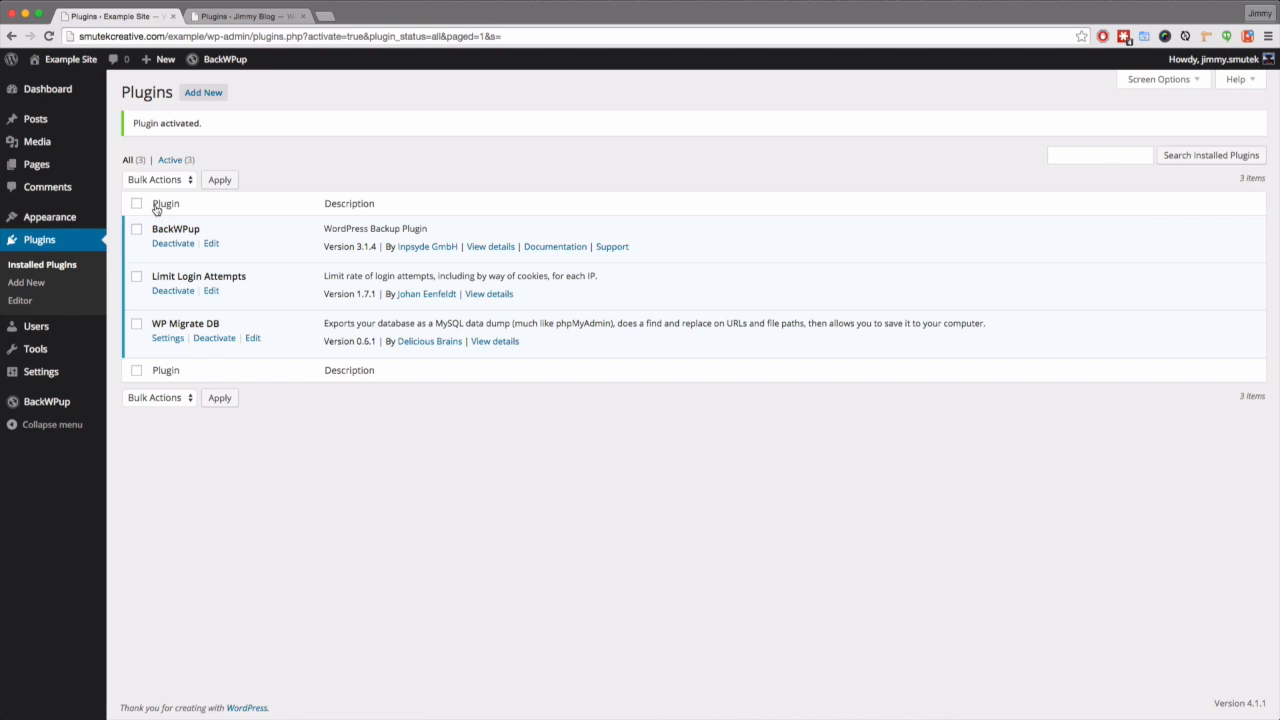
pyautogui.moveTo(35, 349)
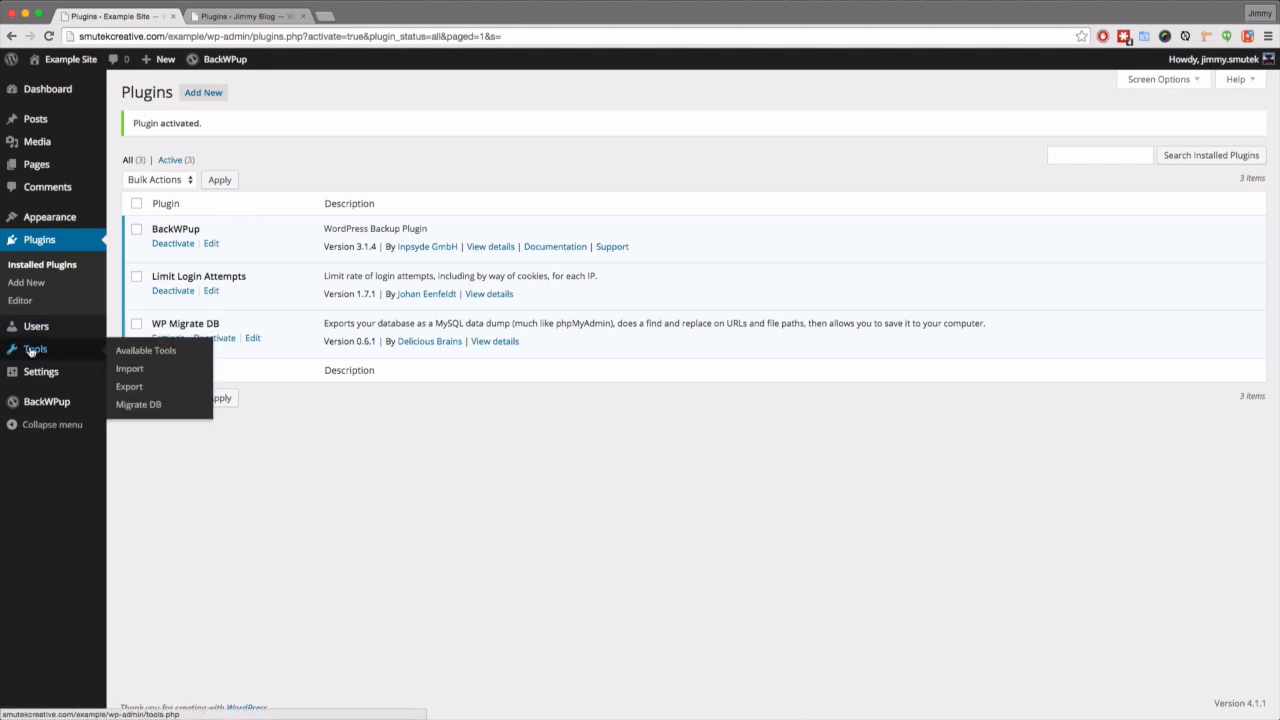
pyautogui.click(147, 406)
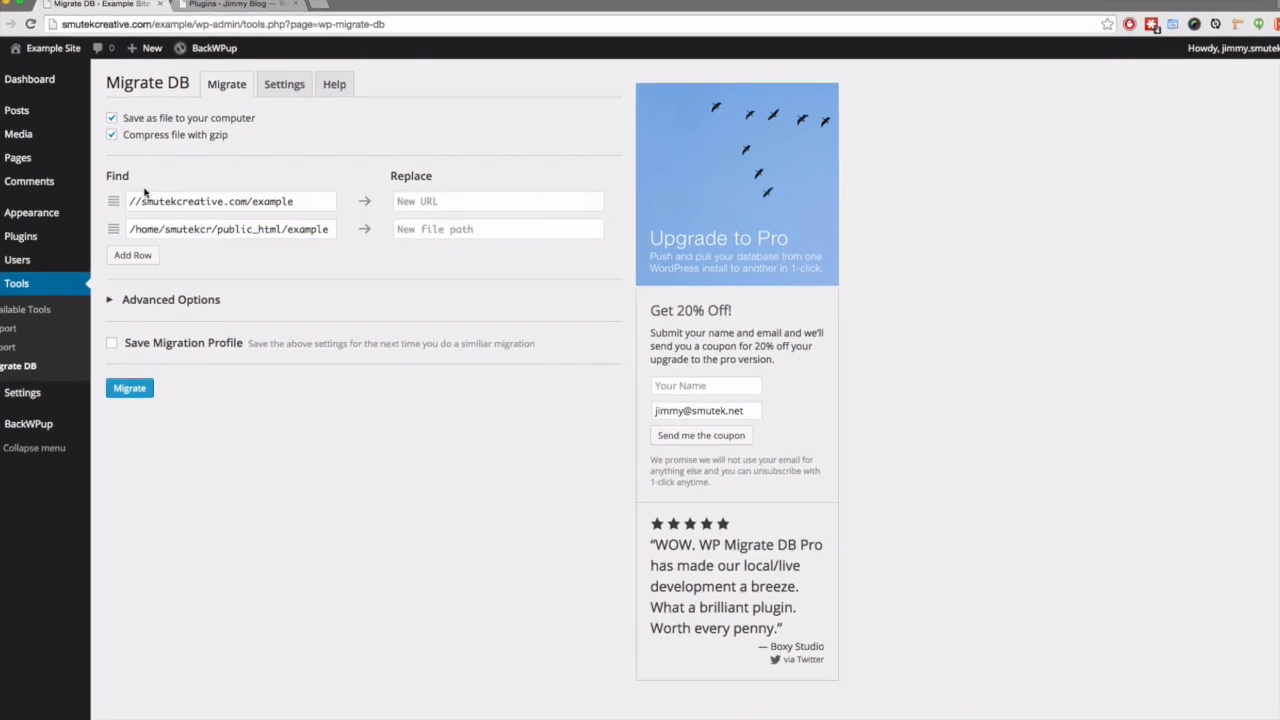
pyautogui.click(170, 201)
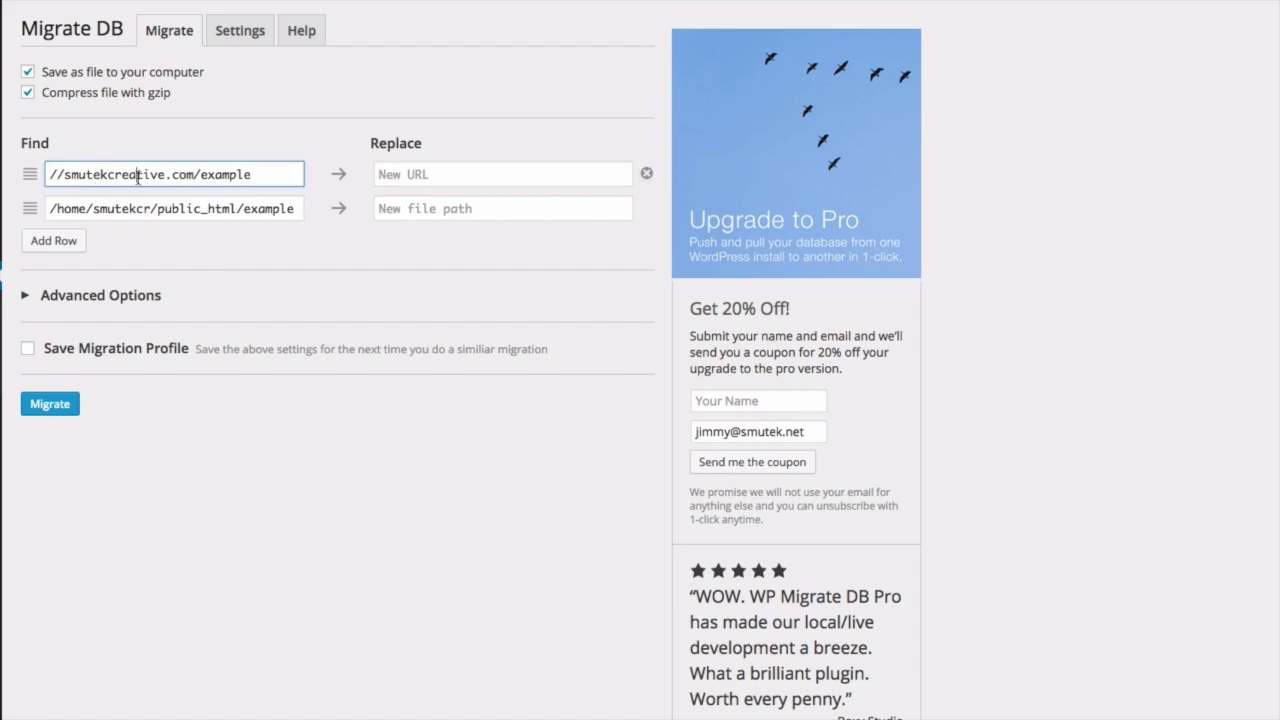
pyautogui.tripleClick(138, 175)
pyautogui.click(166, 231)
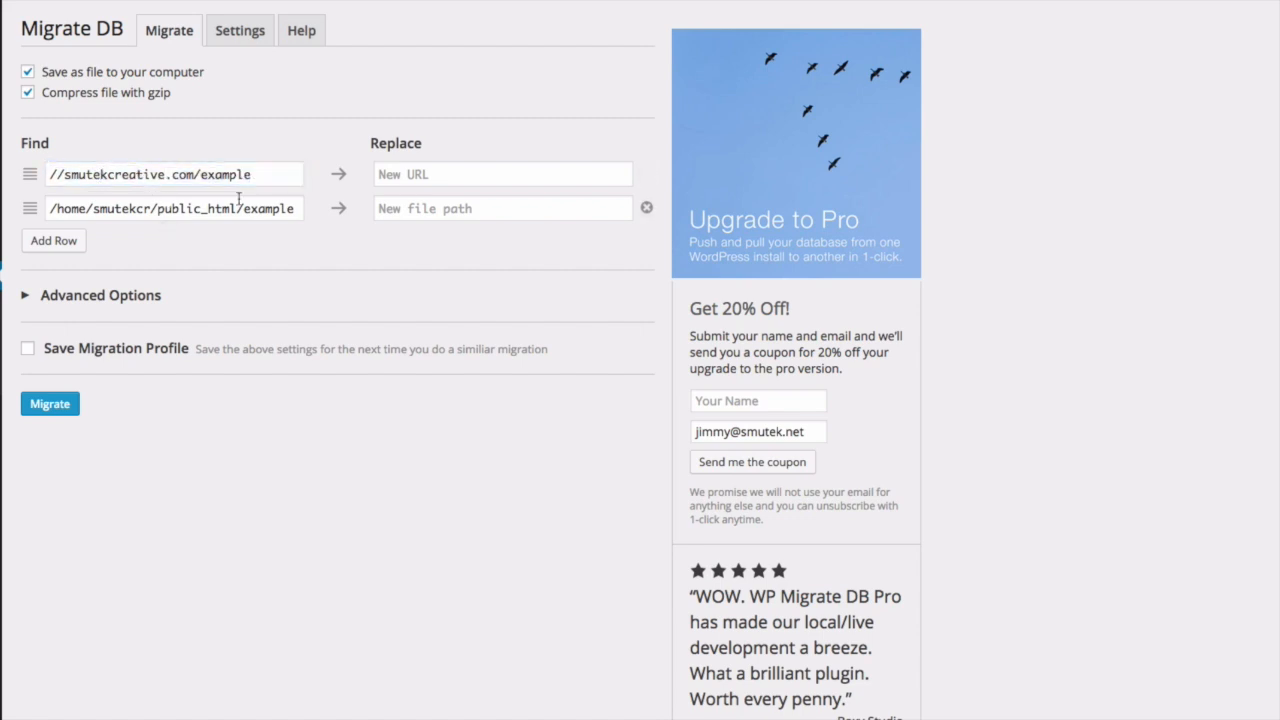
pyautogui.click(469, 179)
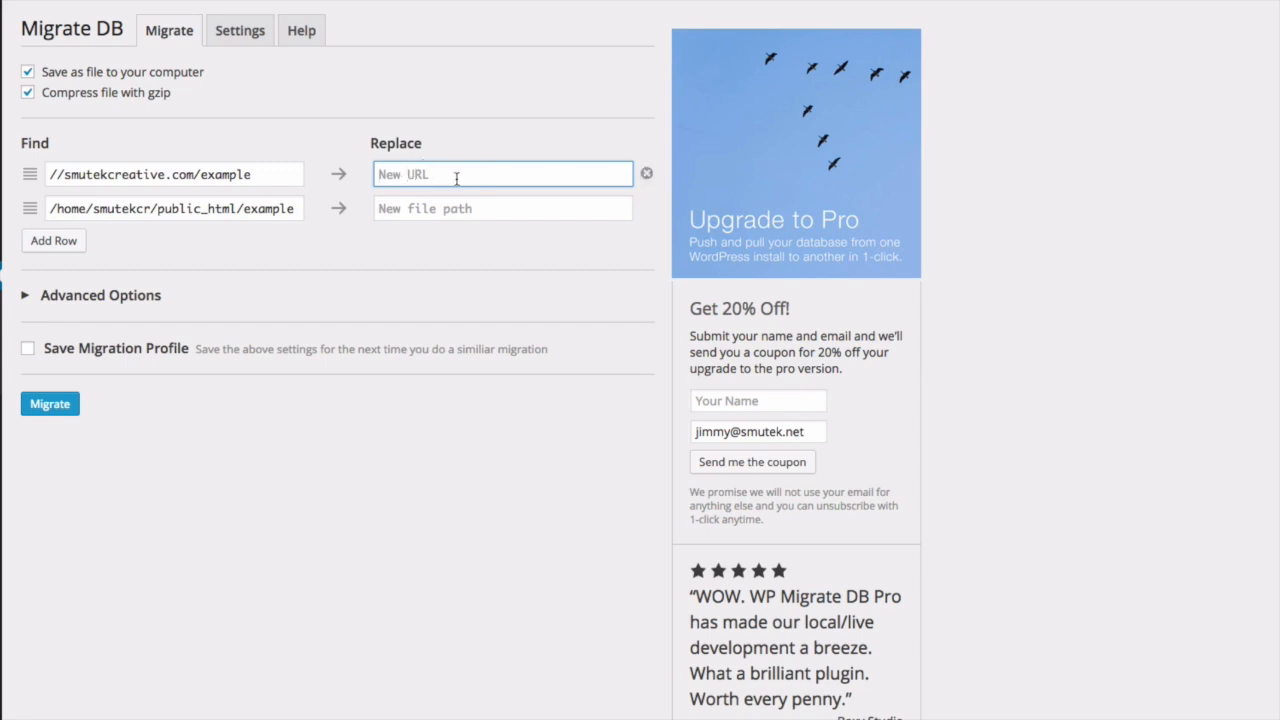
pyautogui.click(429, 211)
pyautogui.click(432, 183)
pyautogui.click(430, 209)
pyautogui.click(433, 177)
# - On the local site, search the plugin directory for 'migrate db'
pyautogui.click(226, 17)
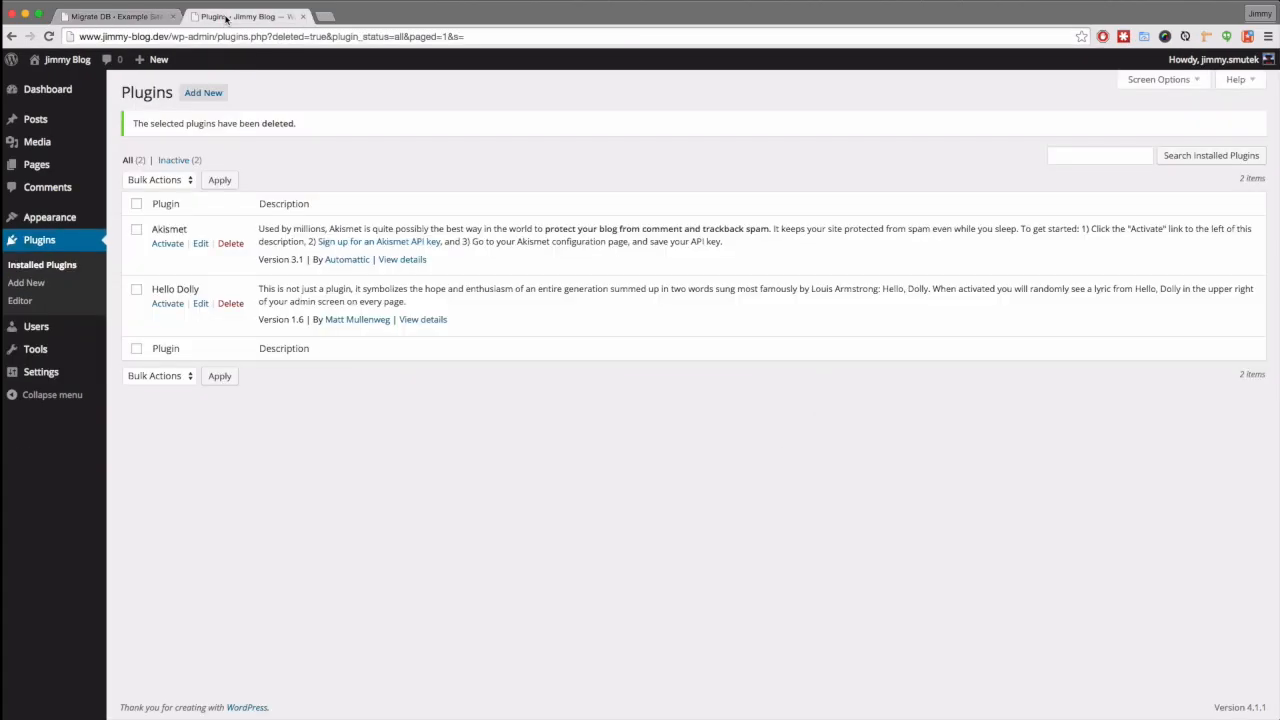
pyautogui.click(35, 284)
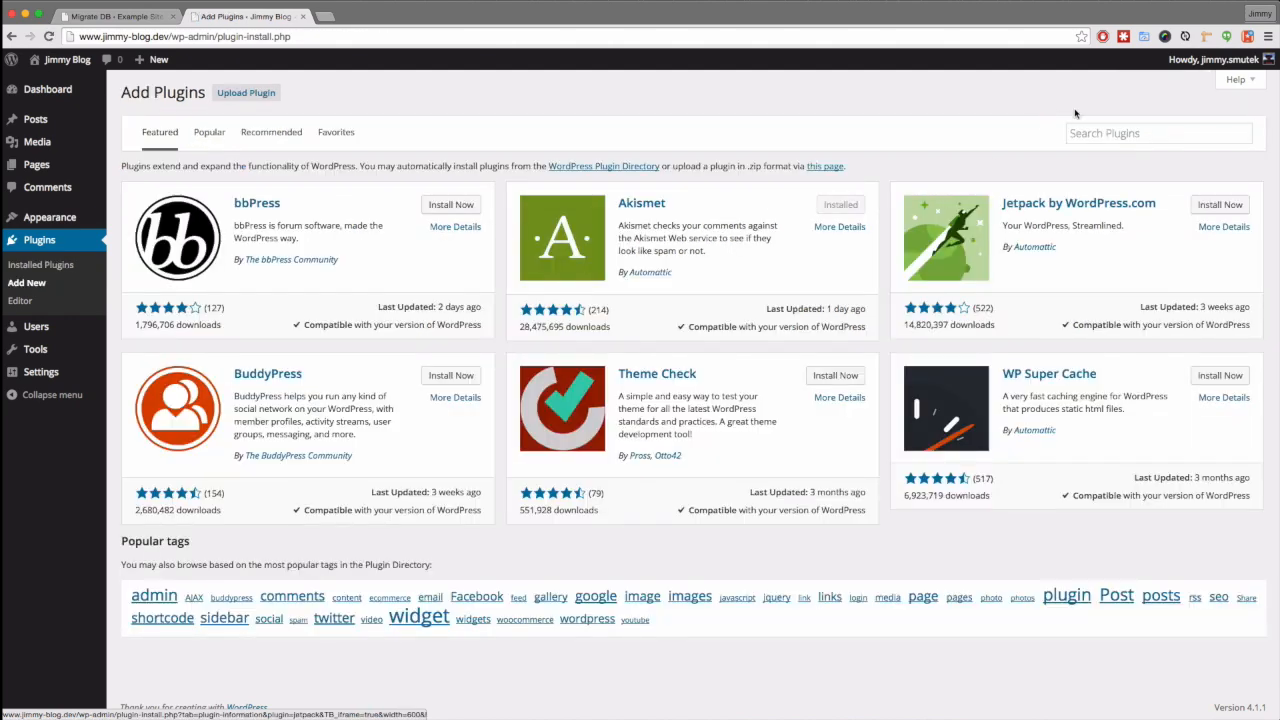
pyautogui.click(1113, 132)
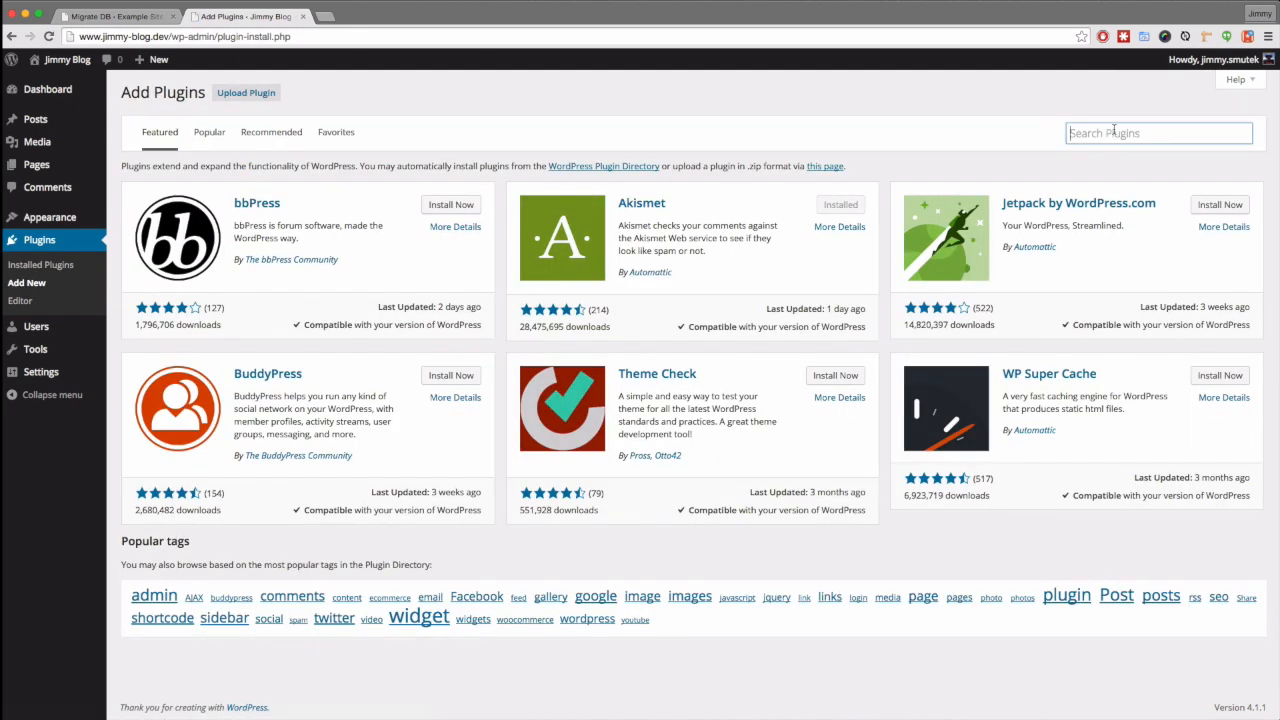
pyautogui.write('migrate db')
pyautogui.press('Down')
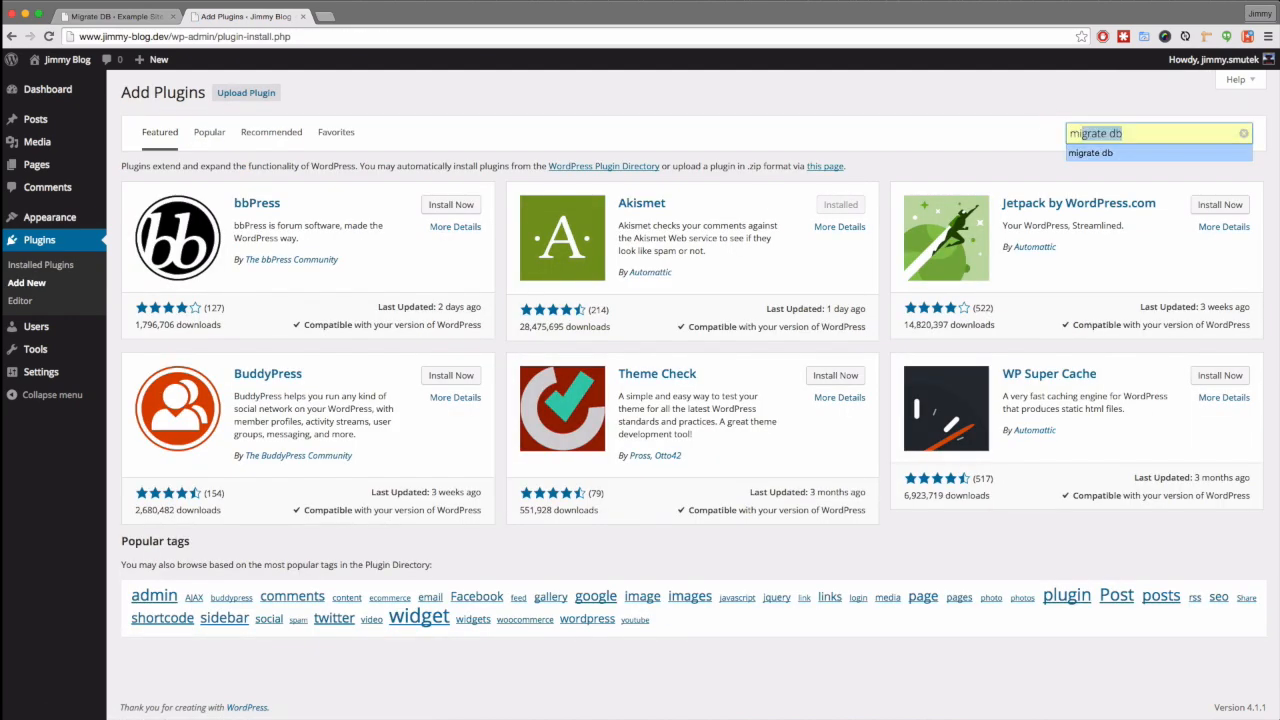
pyautogui.press('Return')
pyautogui.press('Return')
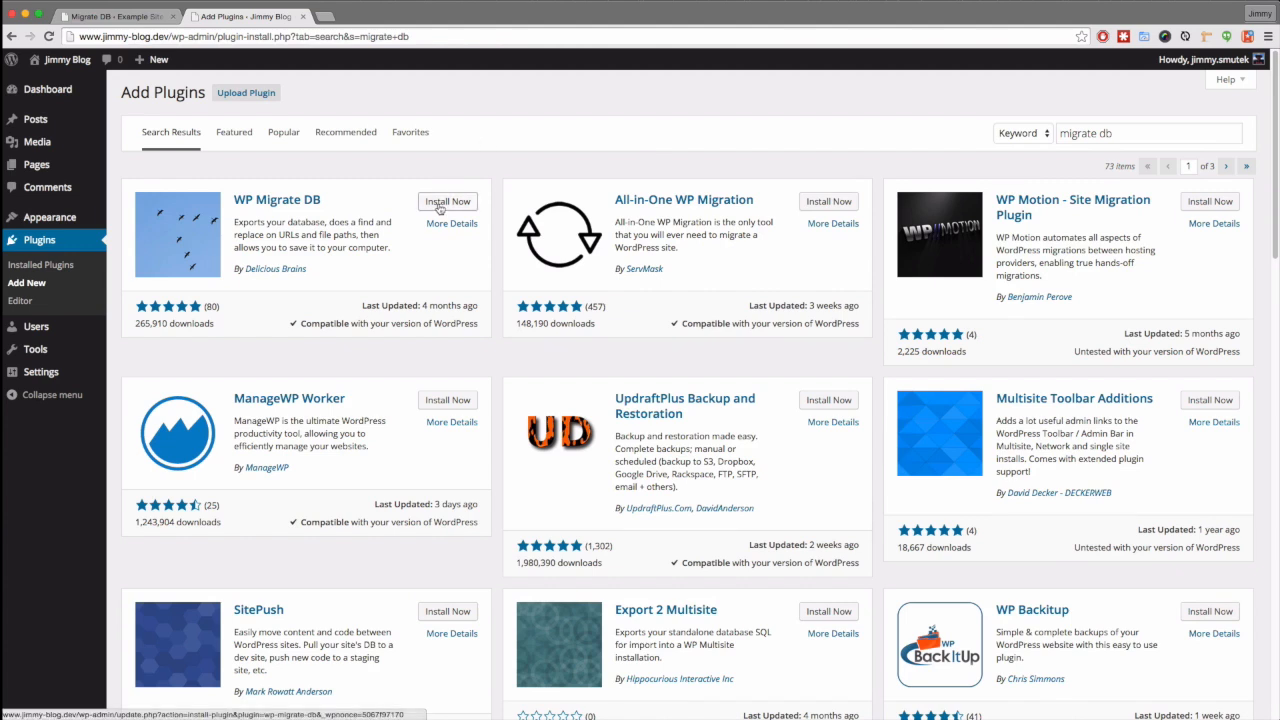
# - Install and activate WP Migrate DB, then go to Tools > Migrate DB
pyautogui.click(440, 206)
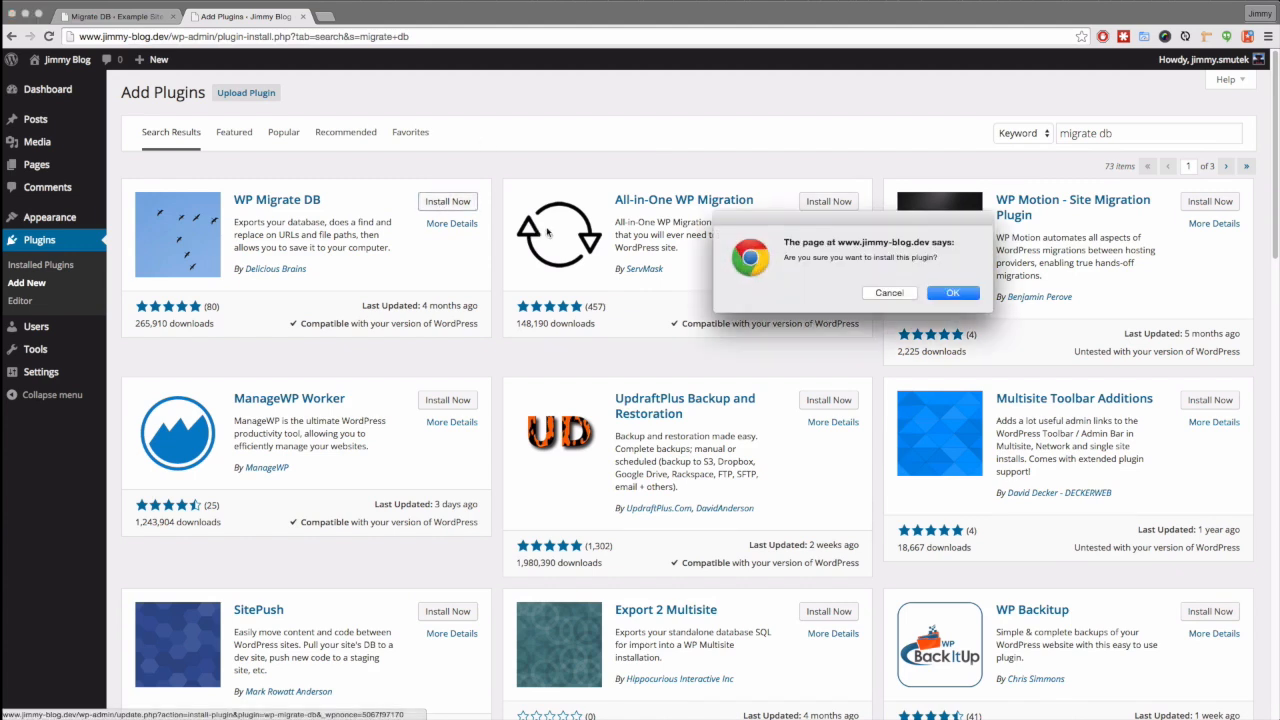
pyautogui.click(952, 293)
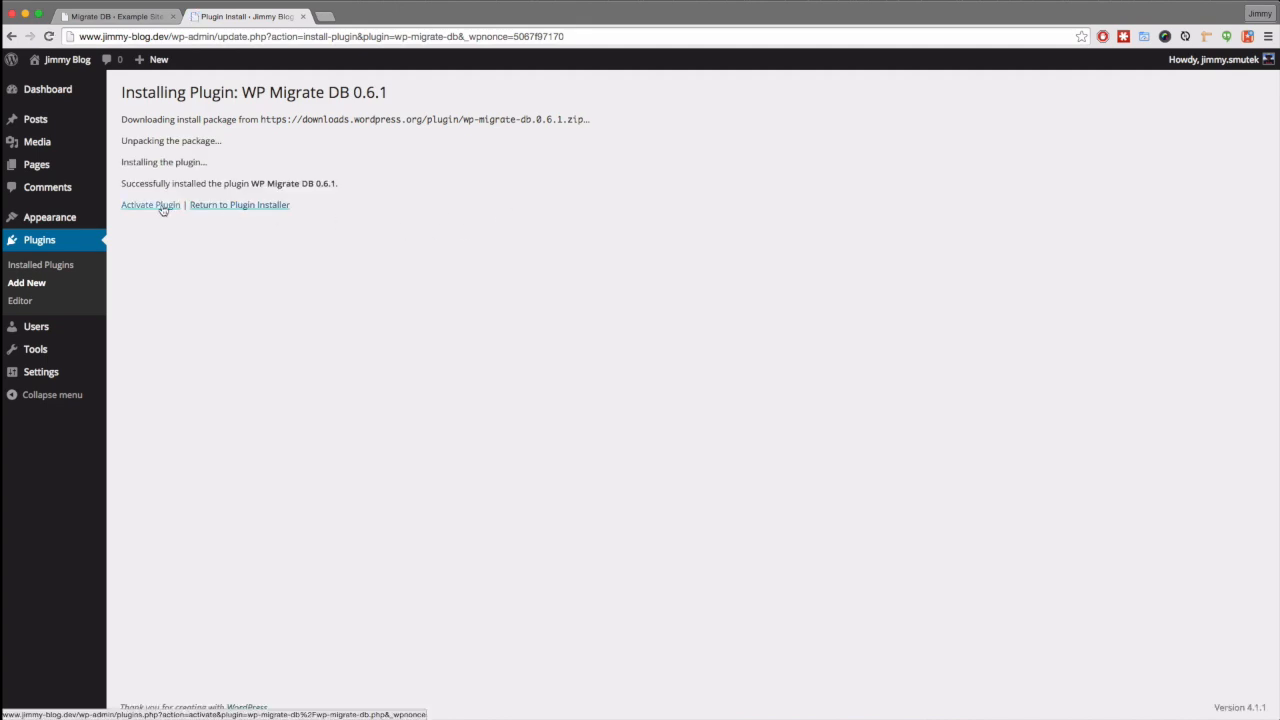
pyautogui.click(160, 205)
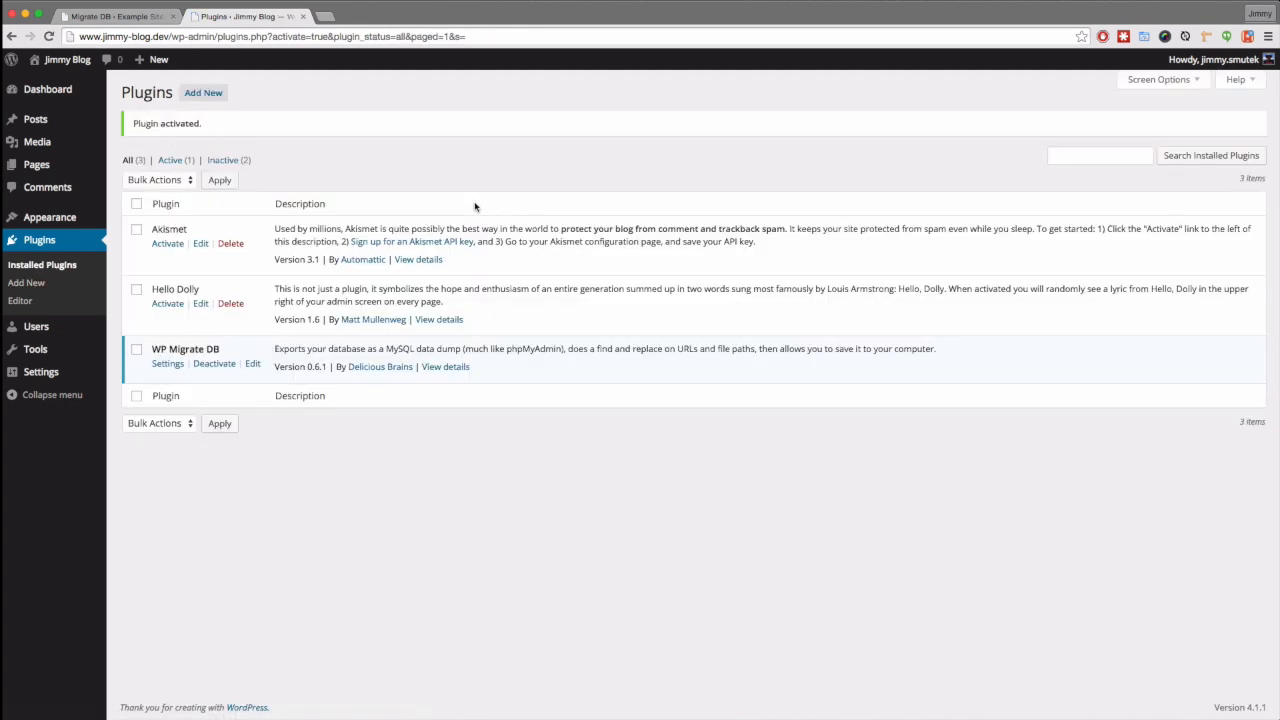
pyautogui.moveTo(80, 352)
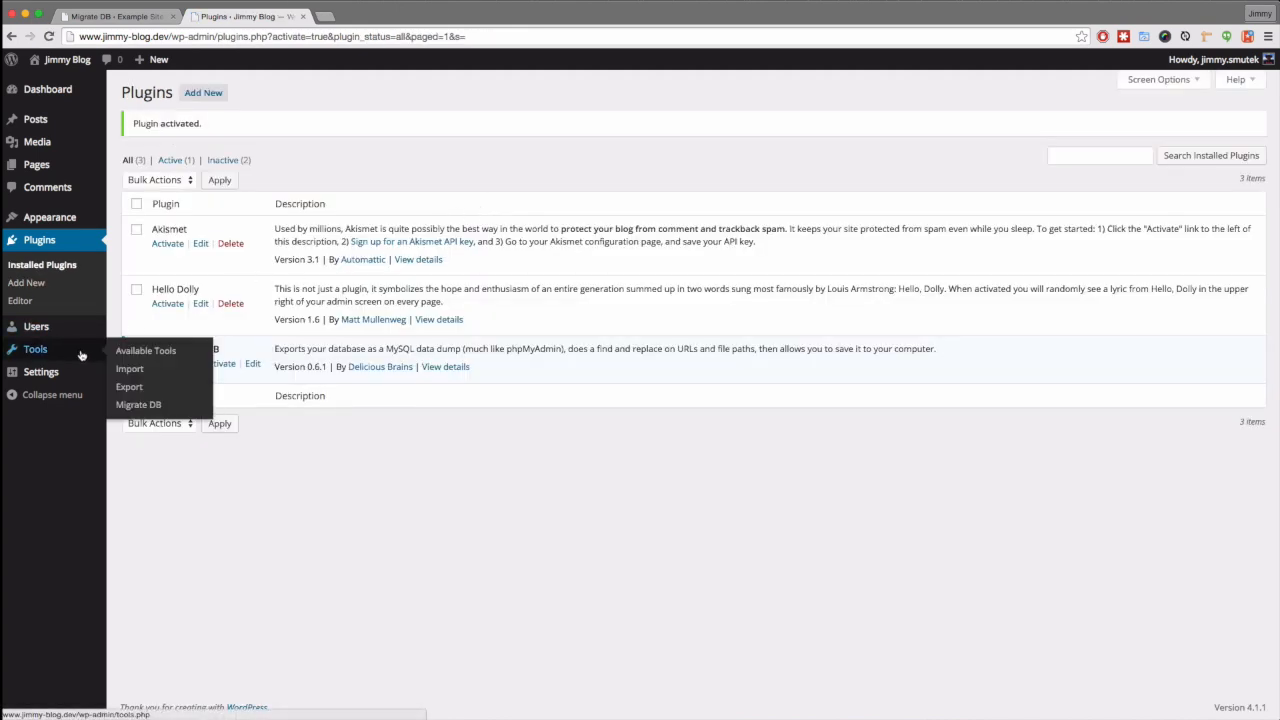
pyautogui.click(138, 404)
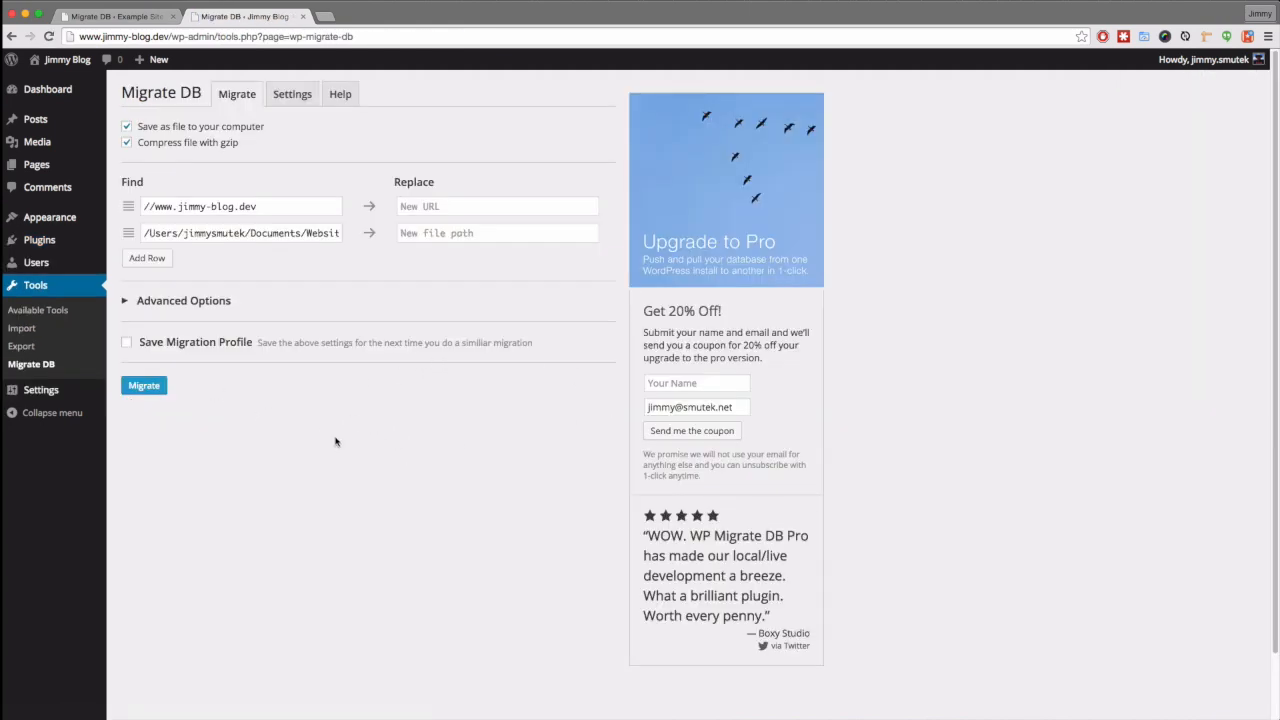
pyautogui.tripleClick(193, 206)
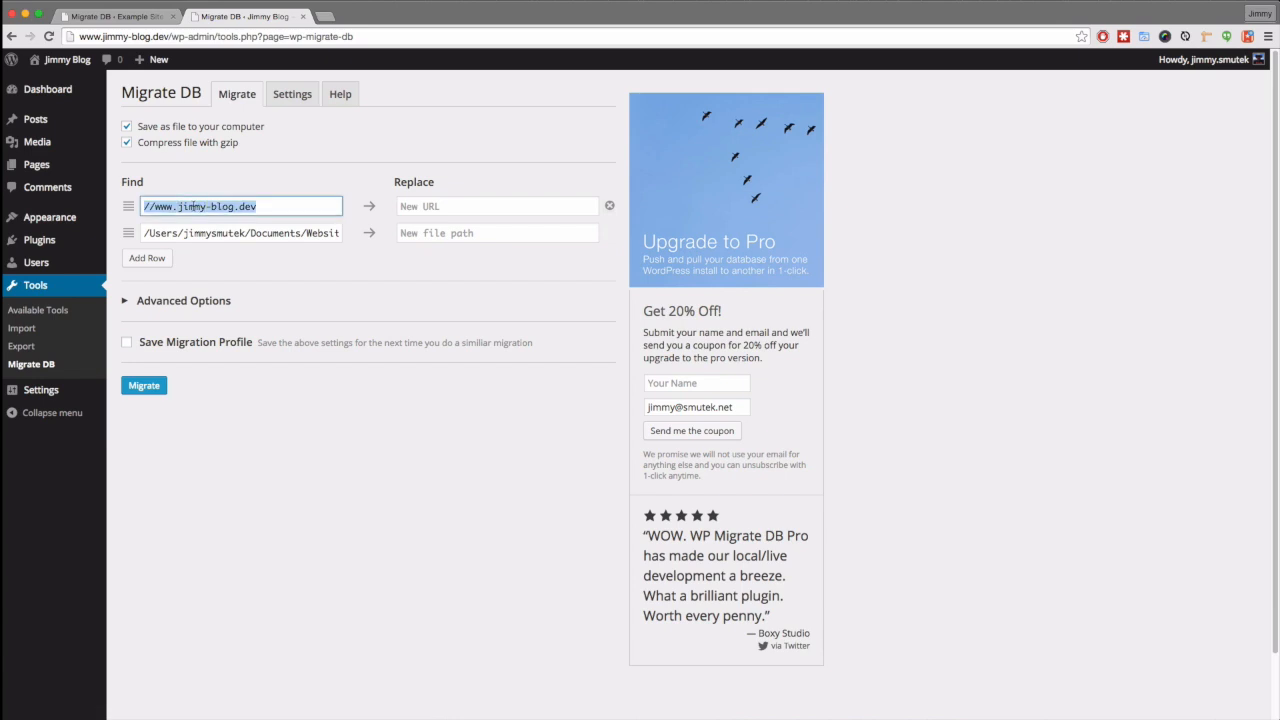
pyautogui.rightClick(193, 206)
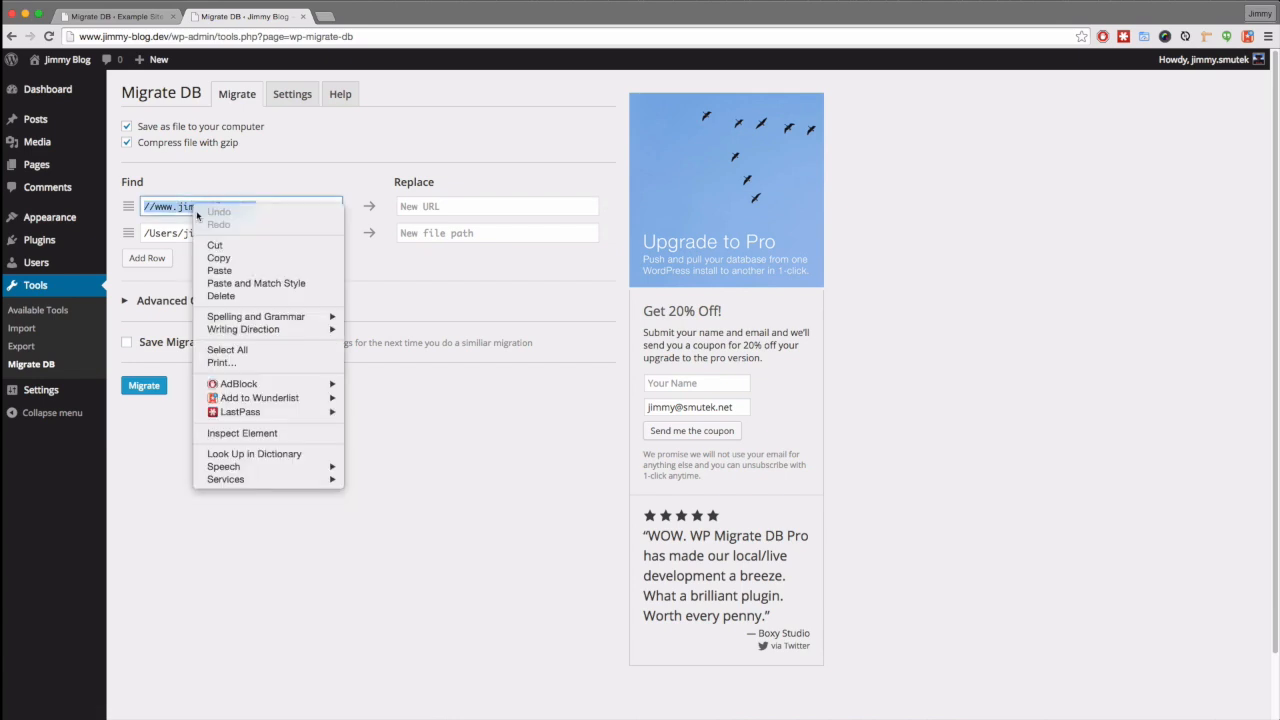
pyautogui.click(262, 258)
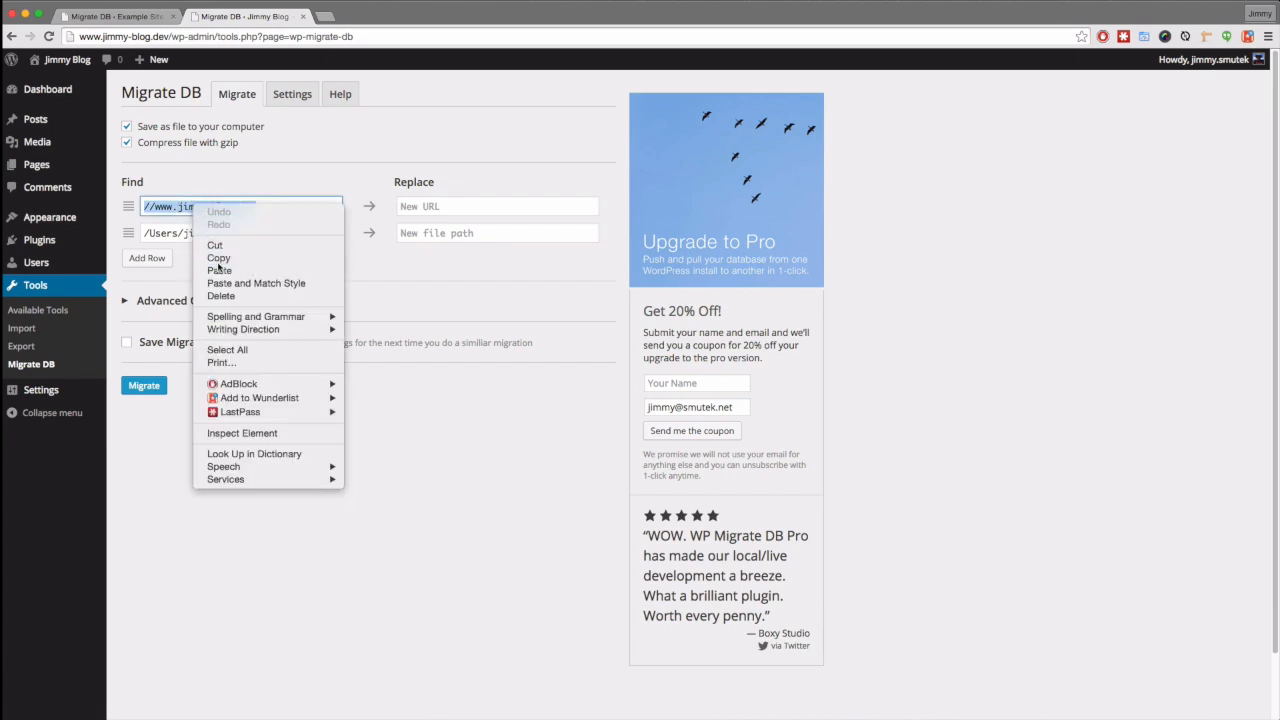
pyautogui.click(115, 16)
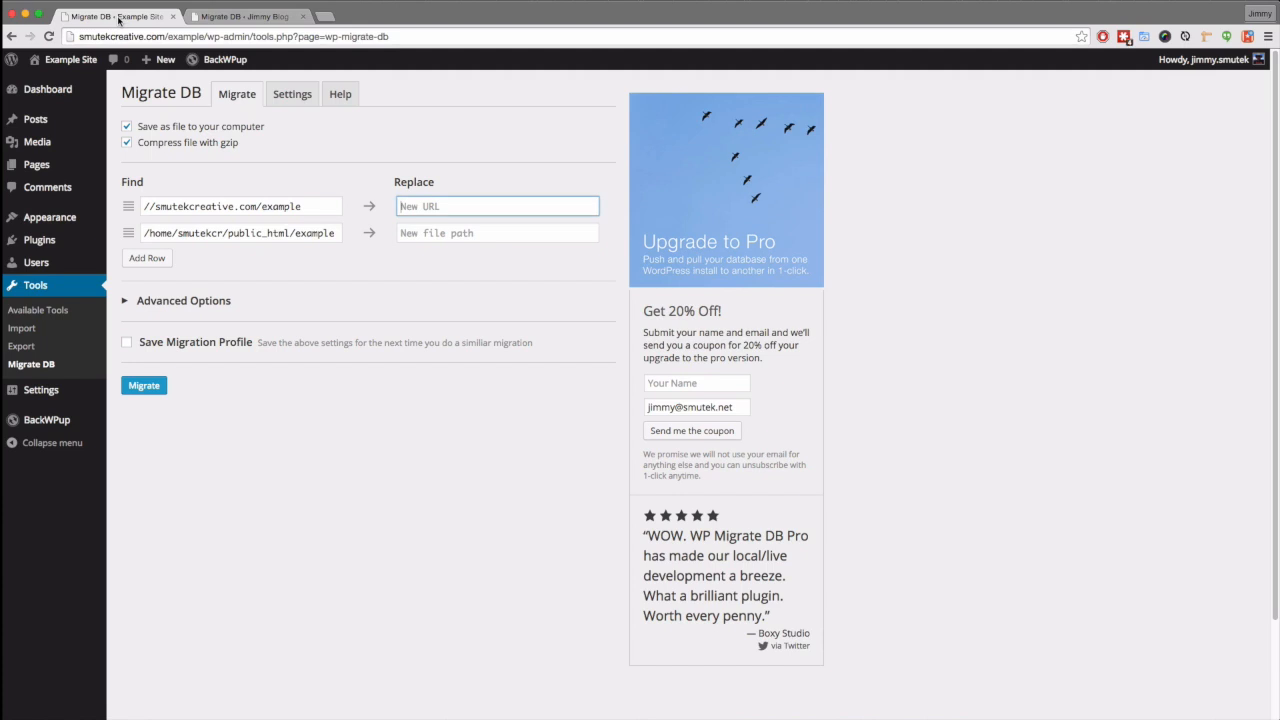
pyautogui.rightClick(424, 208)
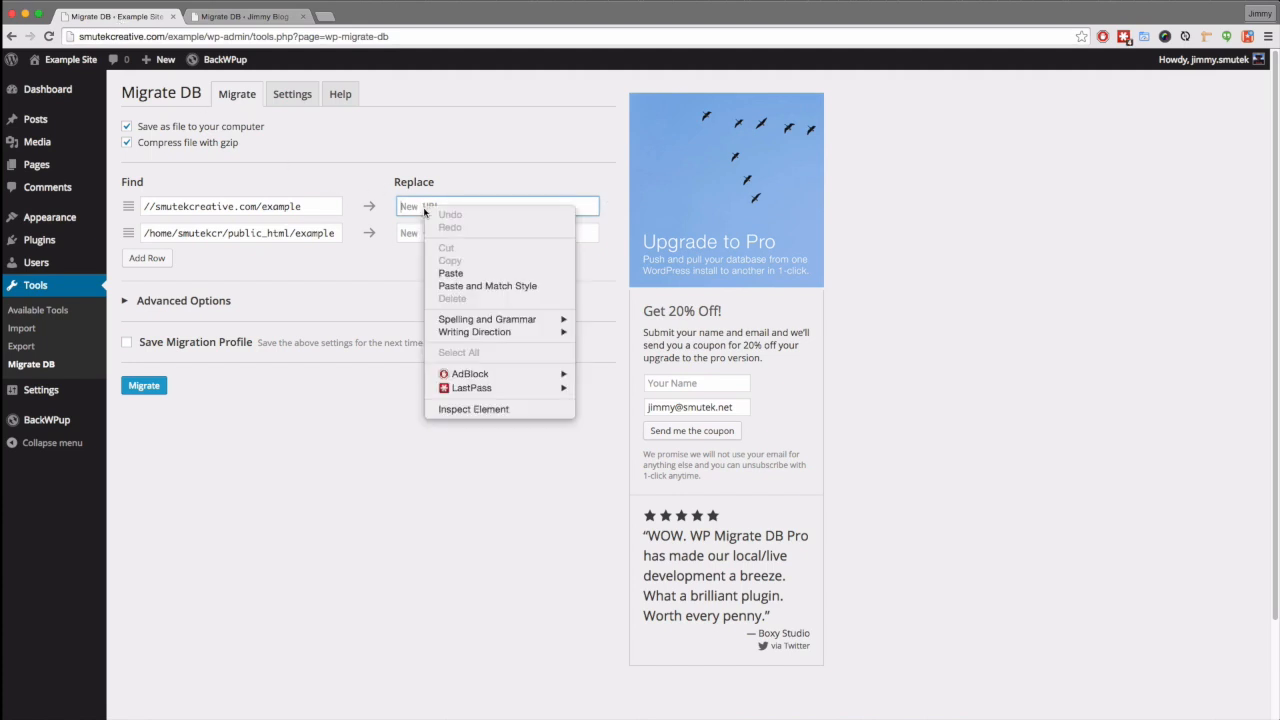
pyautogui.click(450, 273)
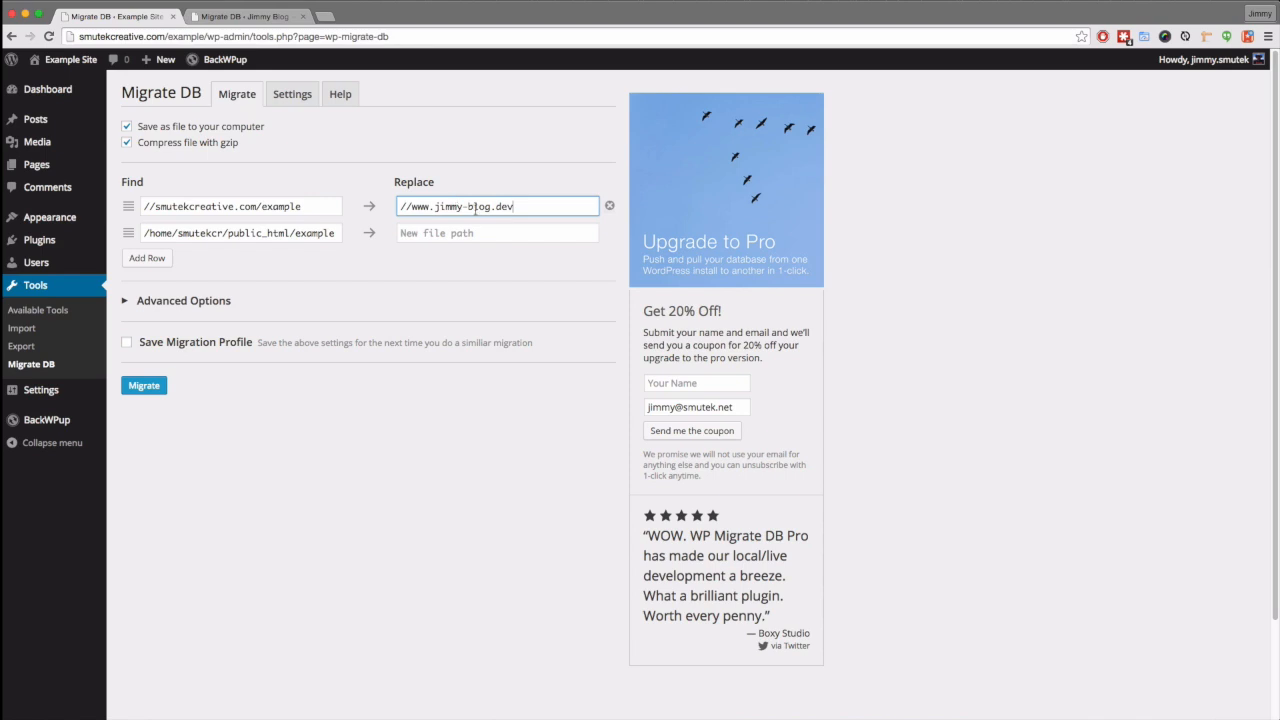
# - Copy the local site's file path into the live site's new file path field
pyautogui.click(240, 16)
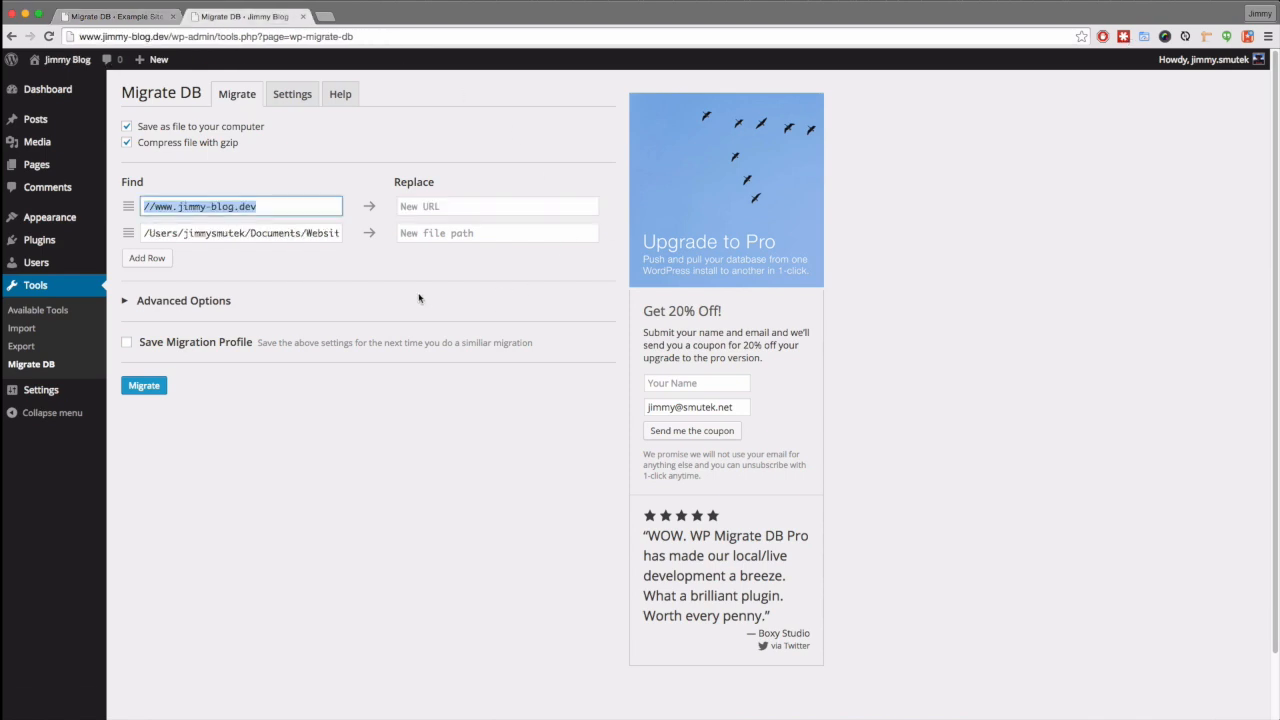
pyautogui.doubleClick(198, 233)
pyautogui.tripleClick(198, 233)
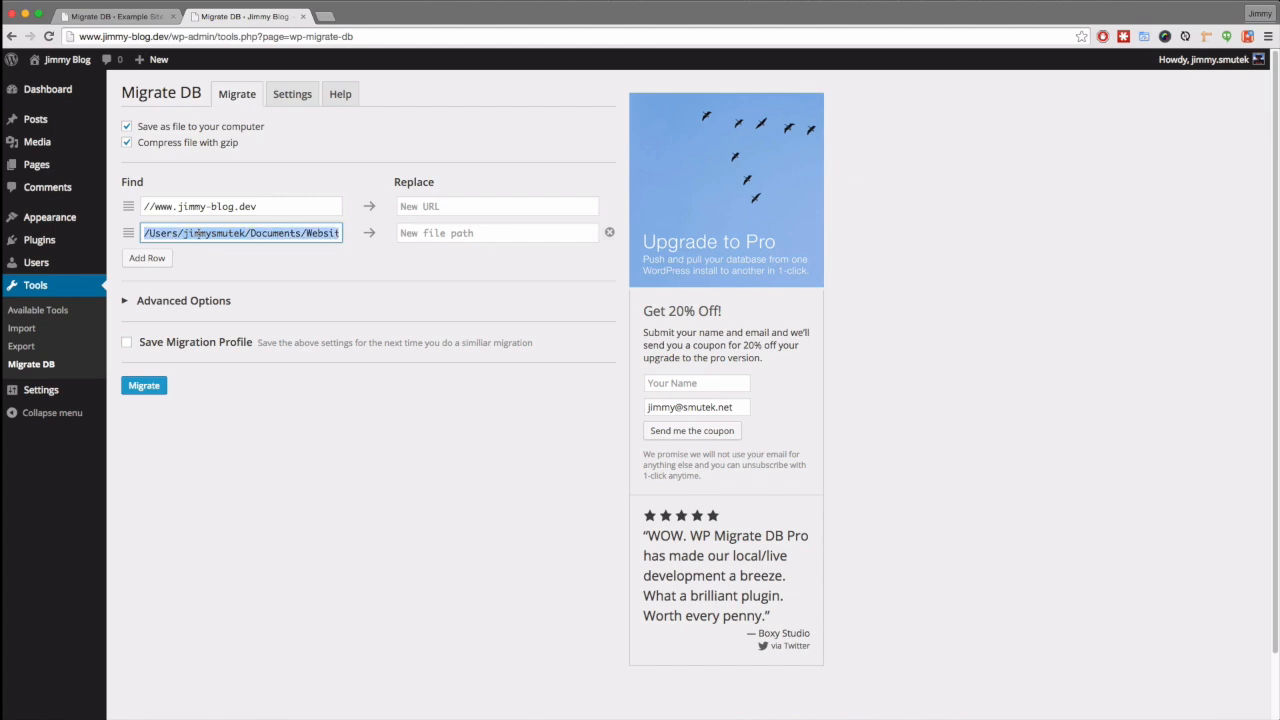
pyautogui.rightClick(198, 233)
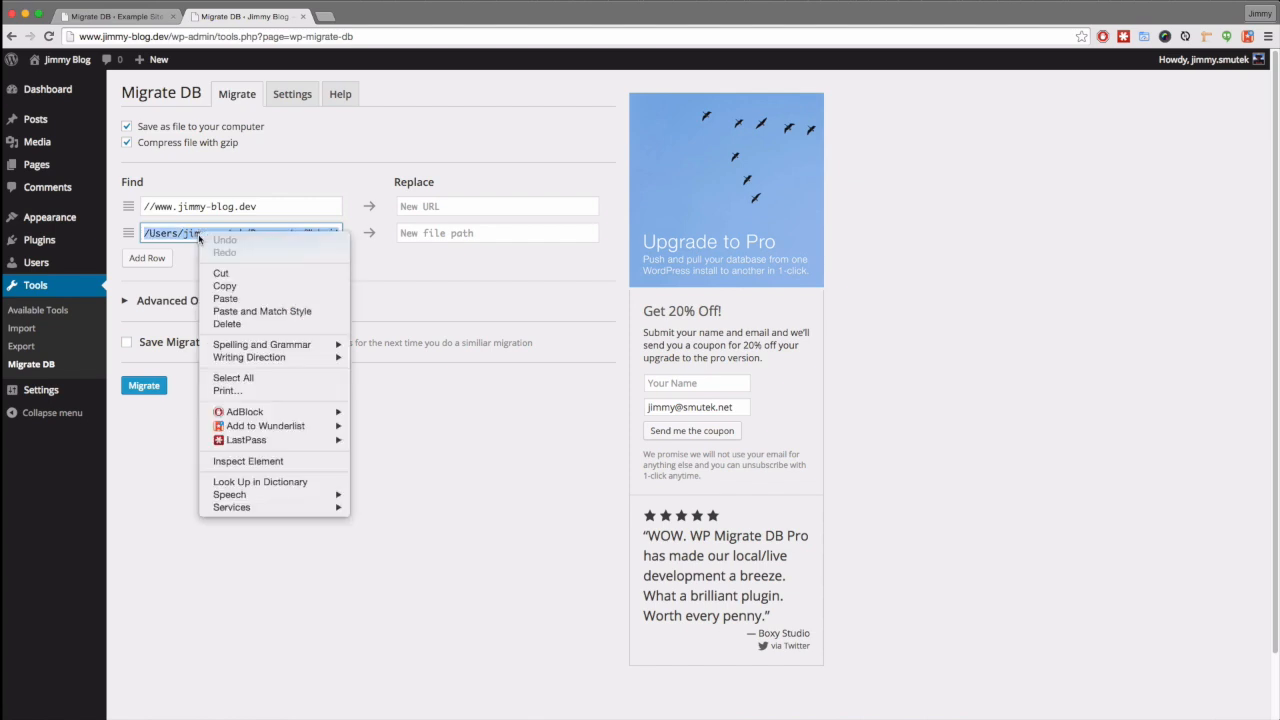
pyautogui.click(233, 288)
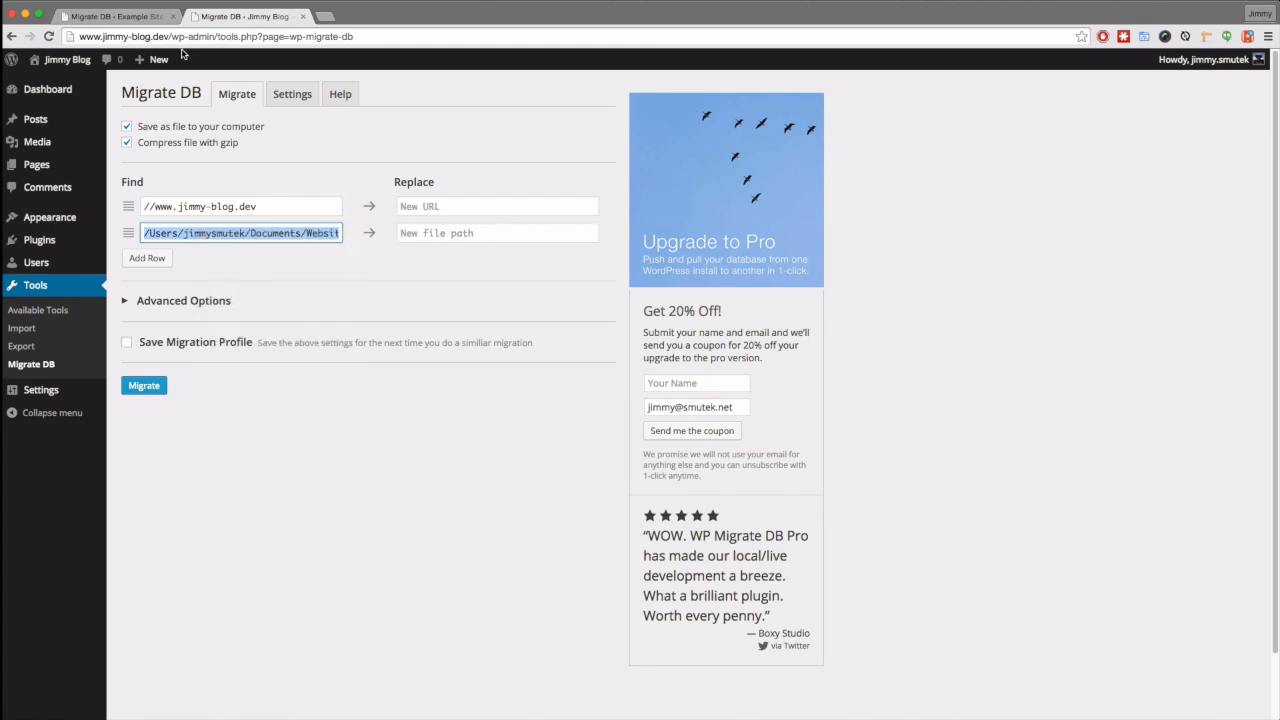
pyautogui.click(127, 20)
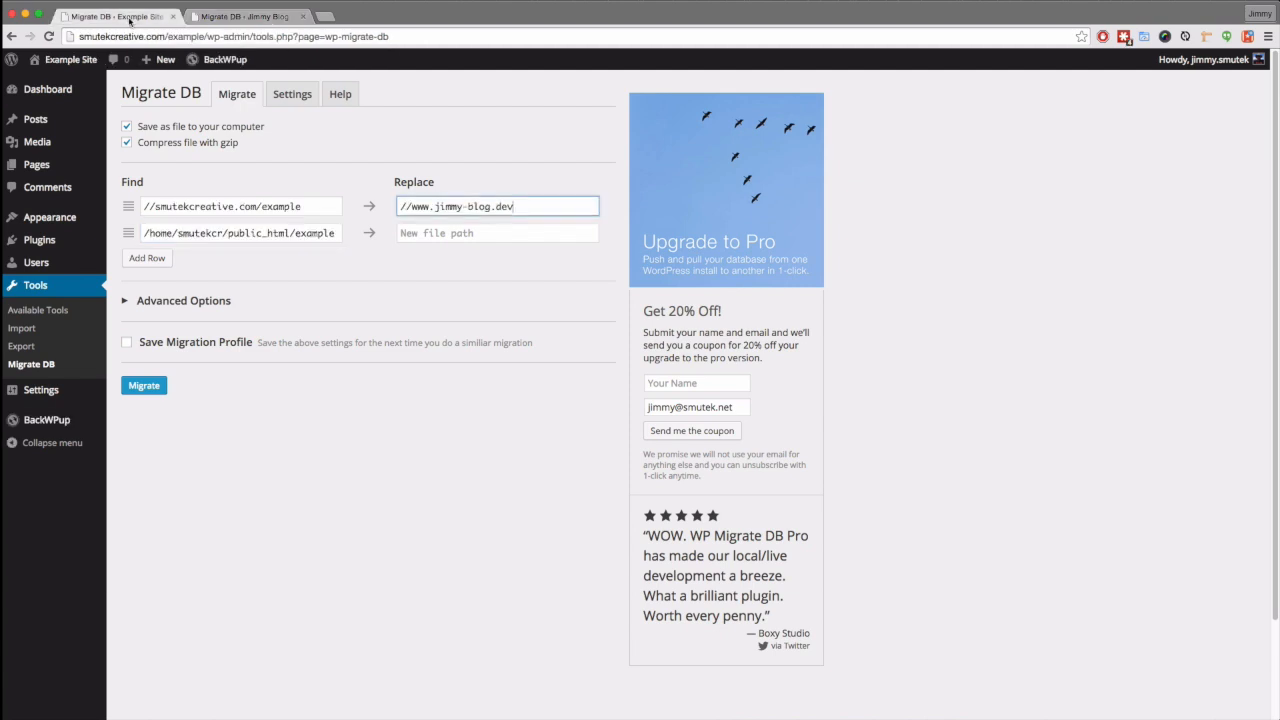
pyautogui.click(435, 233)
pyautogui.rightClick(435, 238)
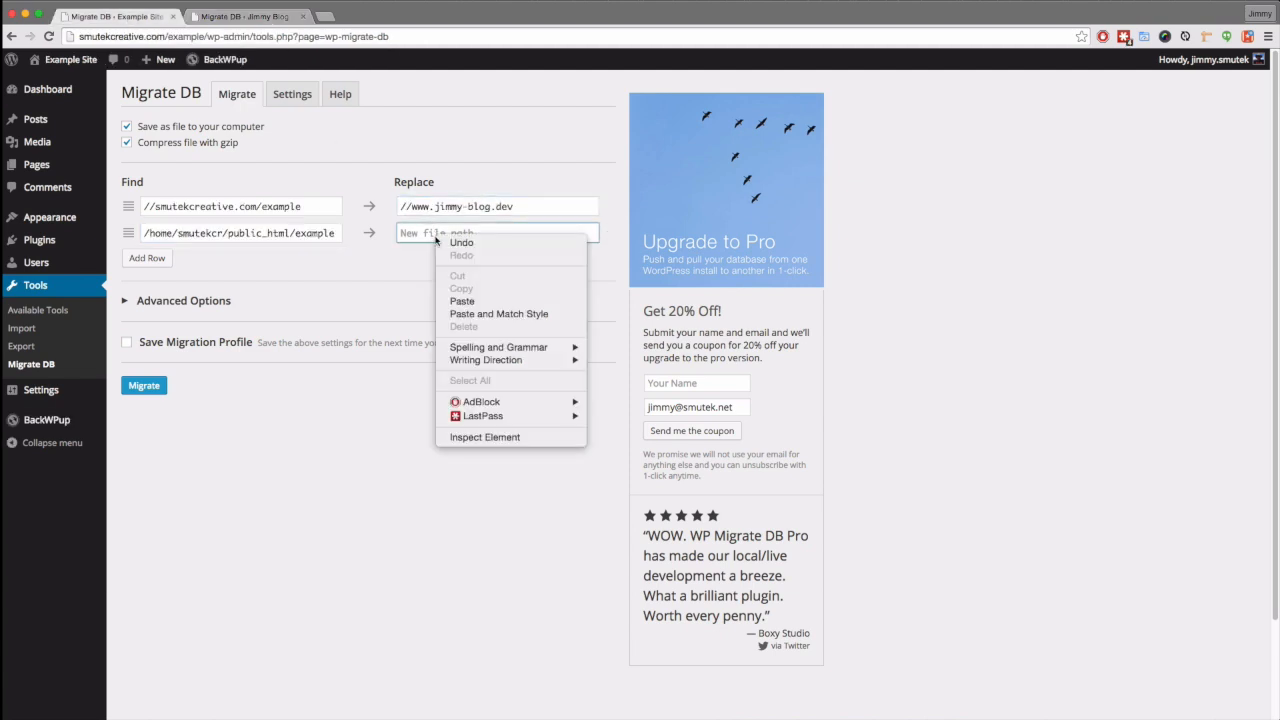
pyautogui.click(462, 301)
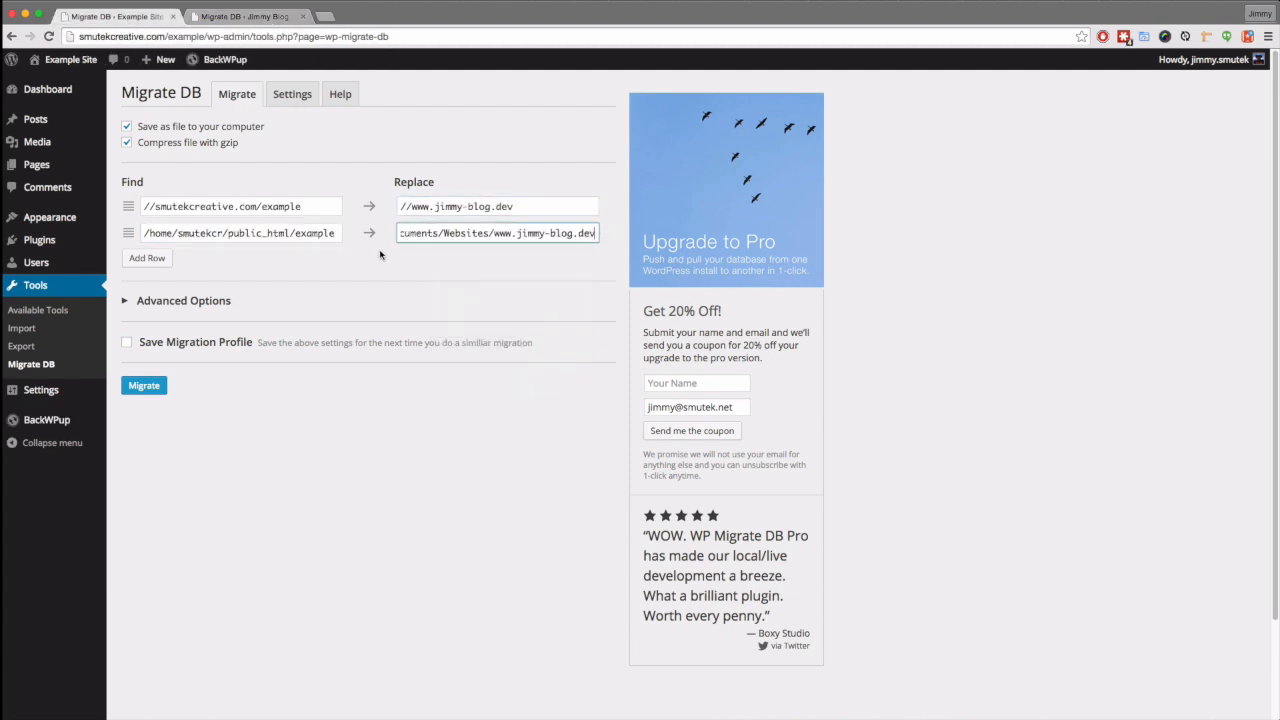
pyautogui.click(237, 455)
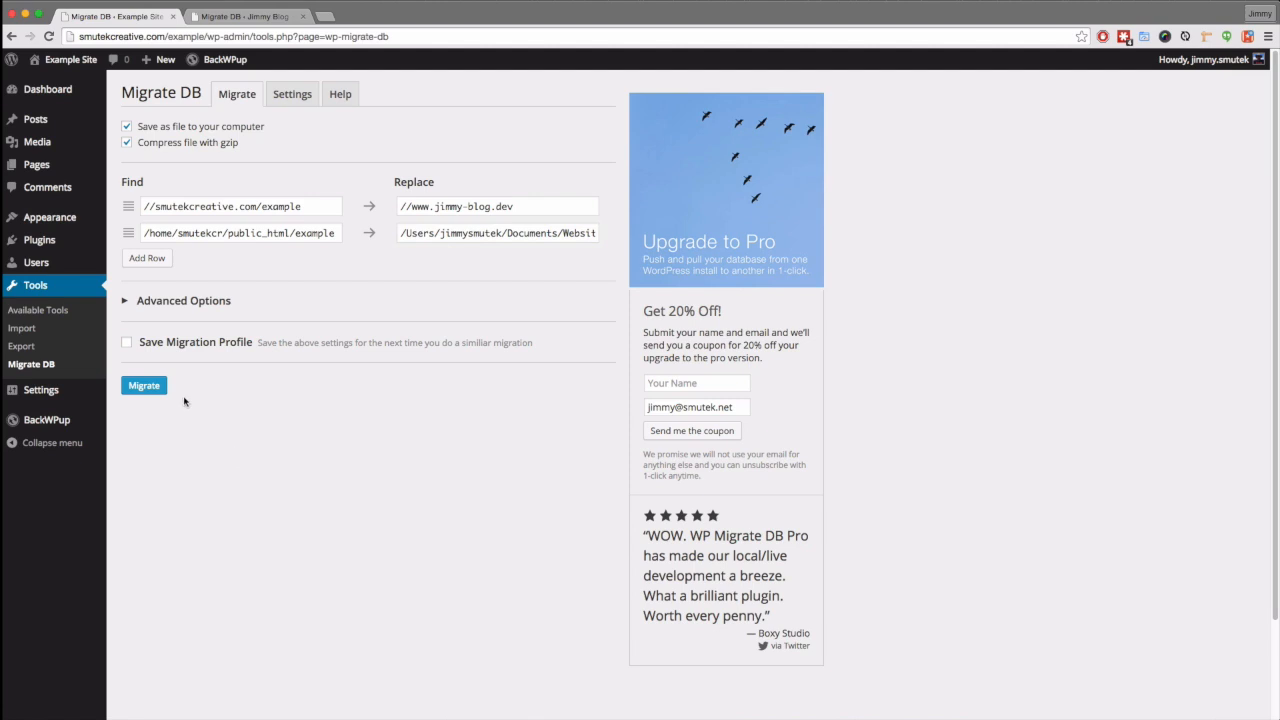
pyautogui.click(178, 305)
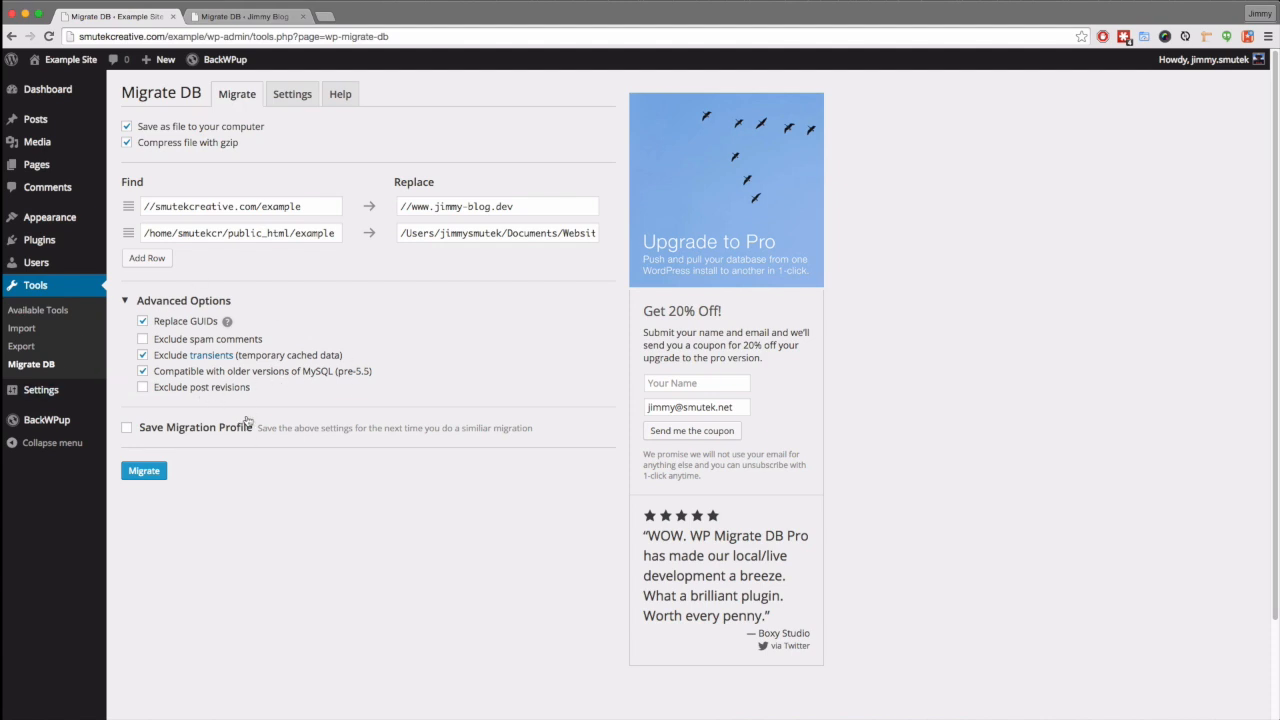
# - Tick Exclude post revisions, export the live database with the replacements, and close the completion message
pyautogui.click(142, 387)
pyautogui.click(143, 389)
pyautogui.click(144, 475)
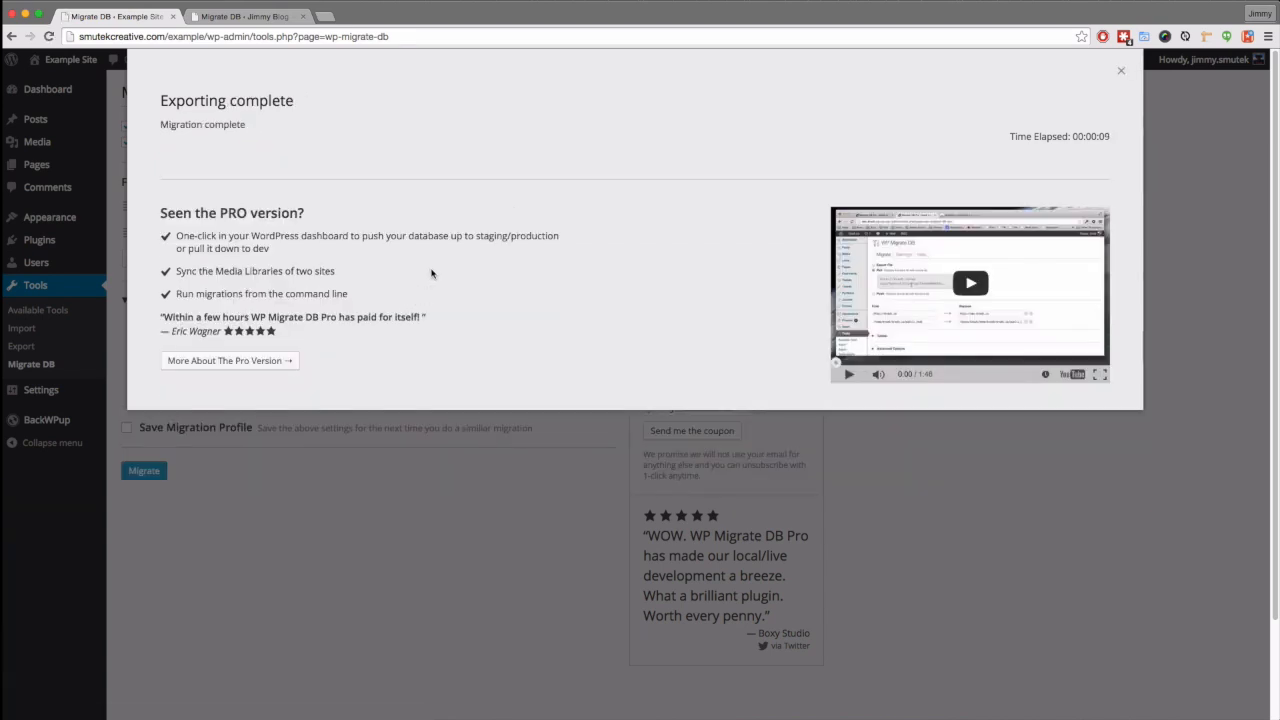
pyautogui.click(1122, 71)
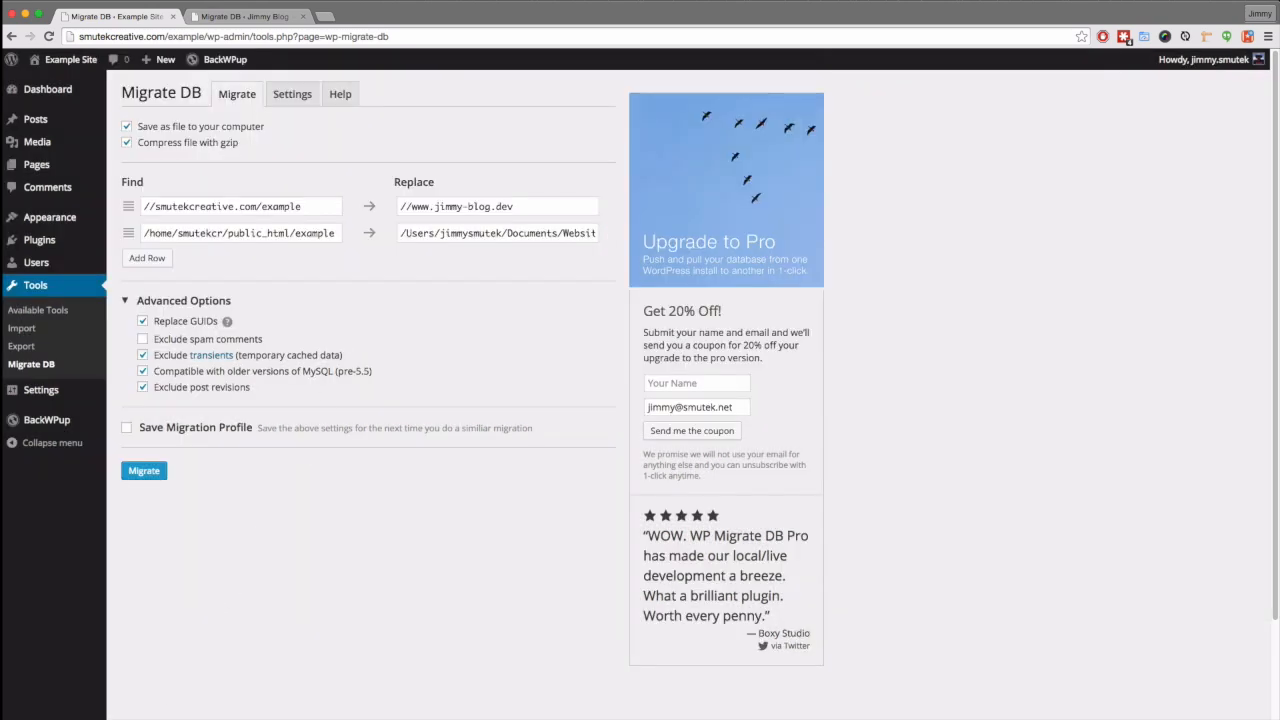
# - Move the exported .sql.gz database from Downloads to the Desktop, then switch to DesktopServer
pyautogui.press('super+Tab')
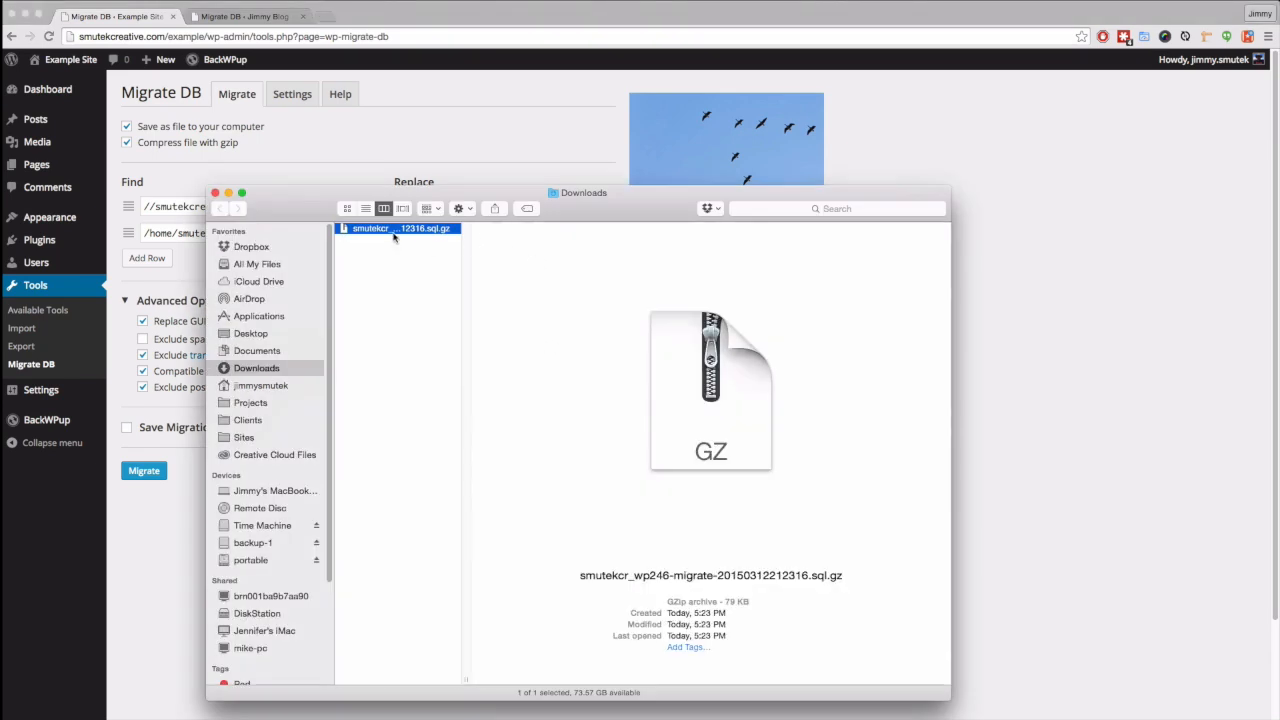
pyautogui.moveTo(385, 234); pyautogui.dragTo(262, 338)
pyautogui.click(258, 336)
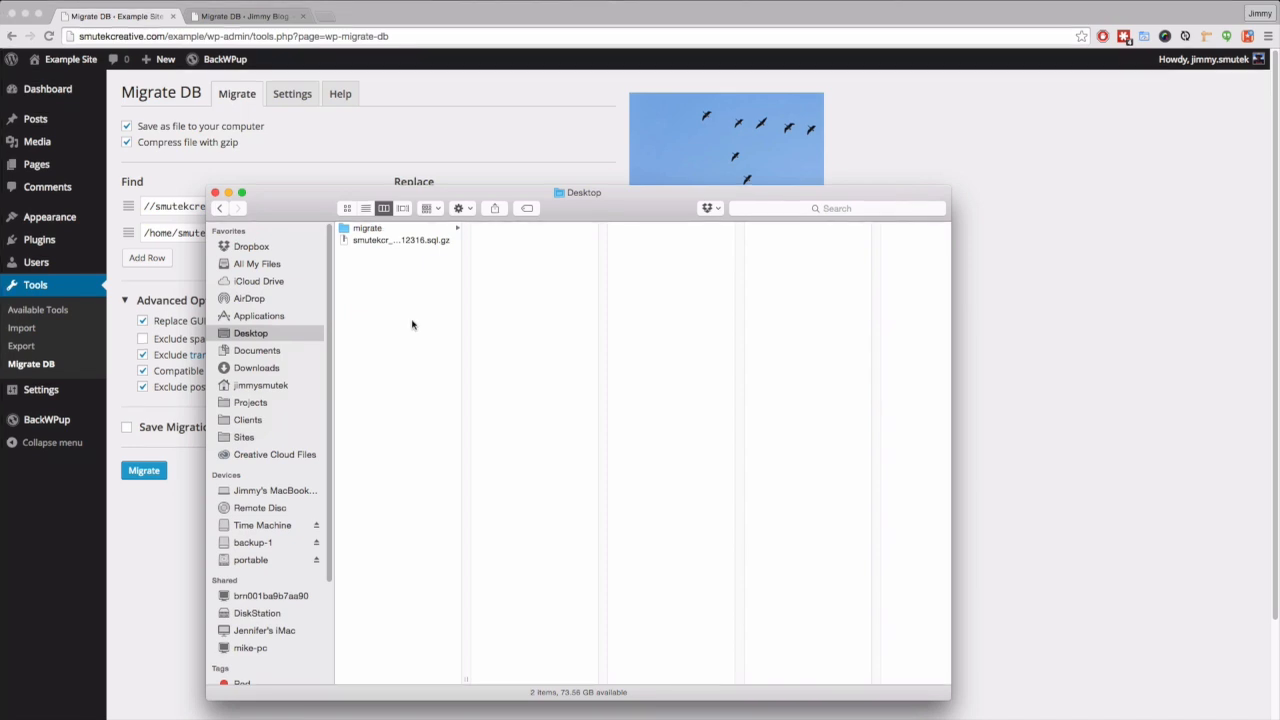
pyautogui.press('super+Tab')
pyautogui.press('super+Tab')
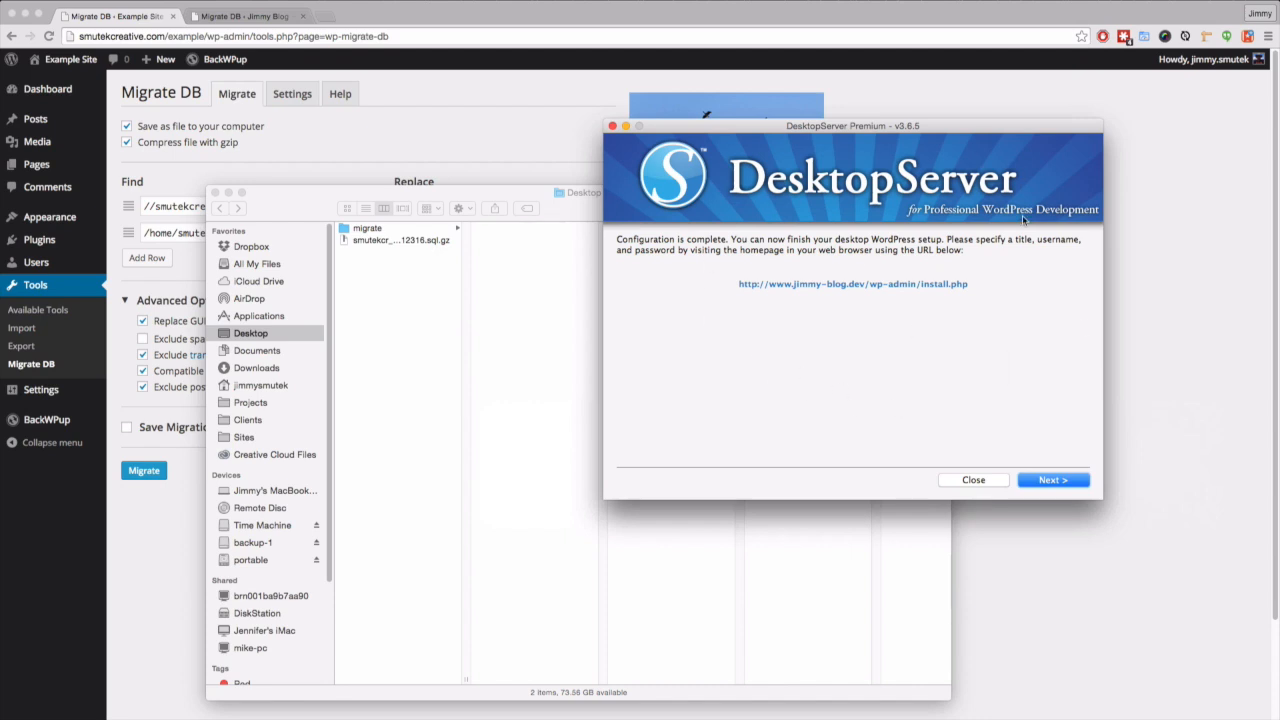
pyautogui.click(1060, 480)
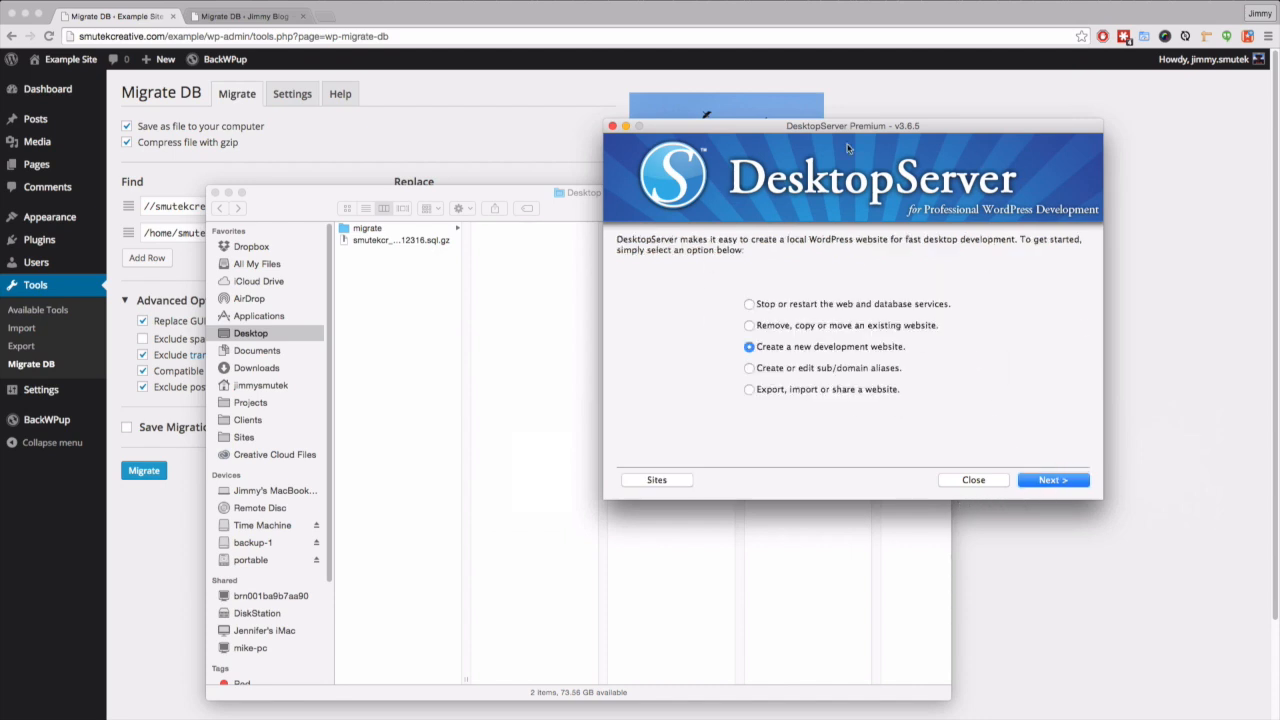
pyautogui.moveTo(947, 128); pyautogui.dragTo(806, 132)
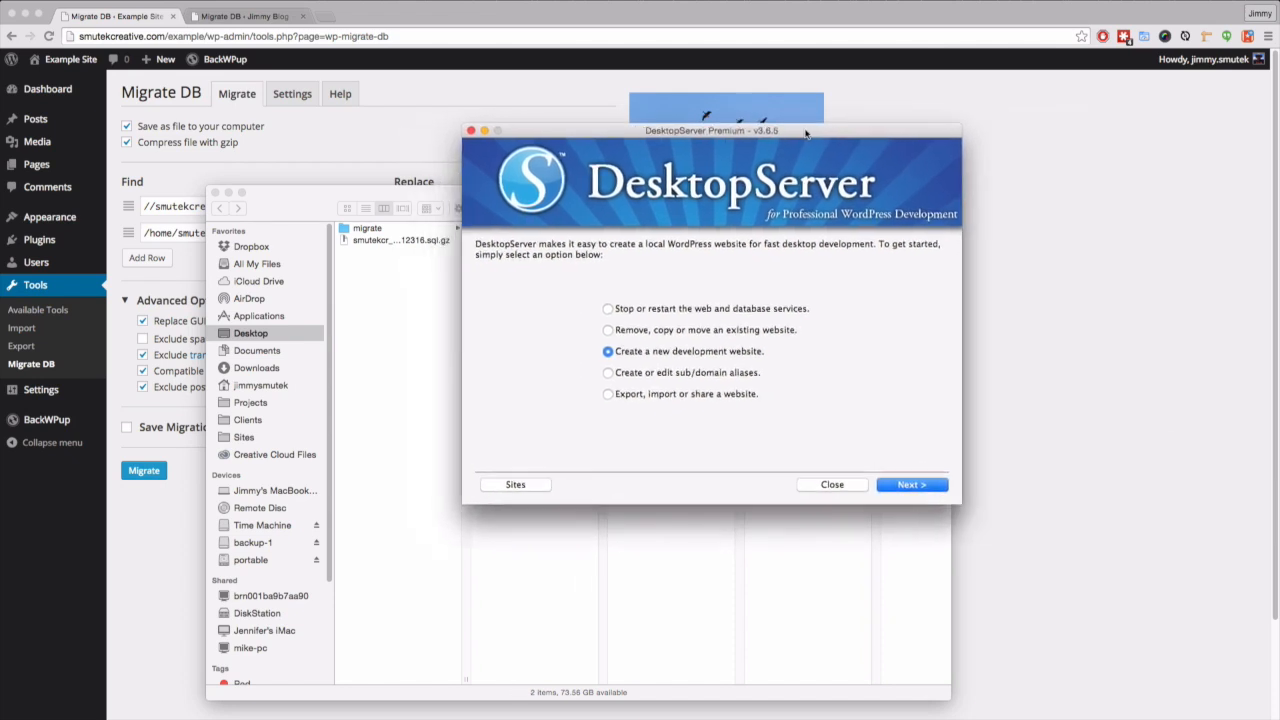
pyautogui.click(672, 249)
pyautogui.click(515, 484)
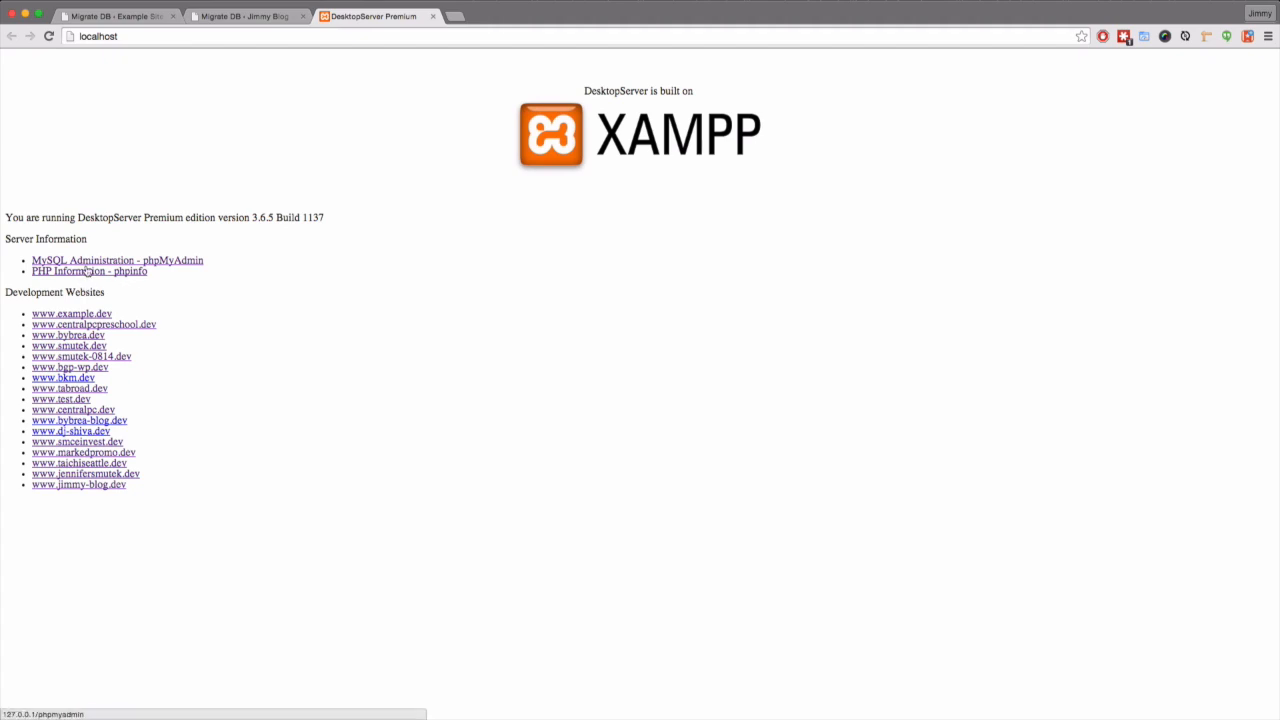
# - Open phpMyAdmin and select the jimmybloDBme5jn database with its 11 d4x2_ tables
pyautogui.click(190, 261)
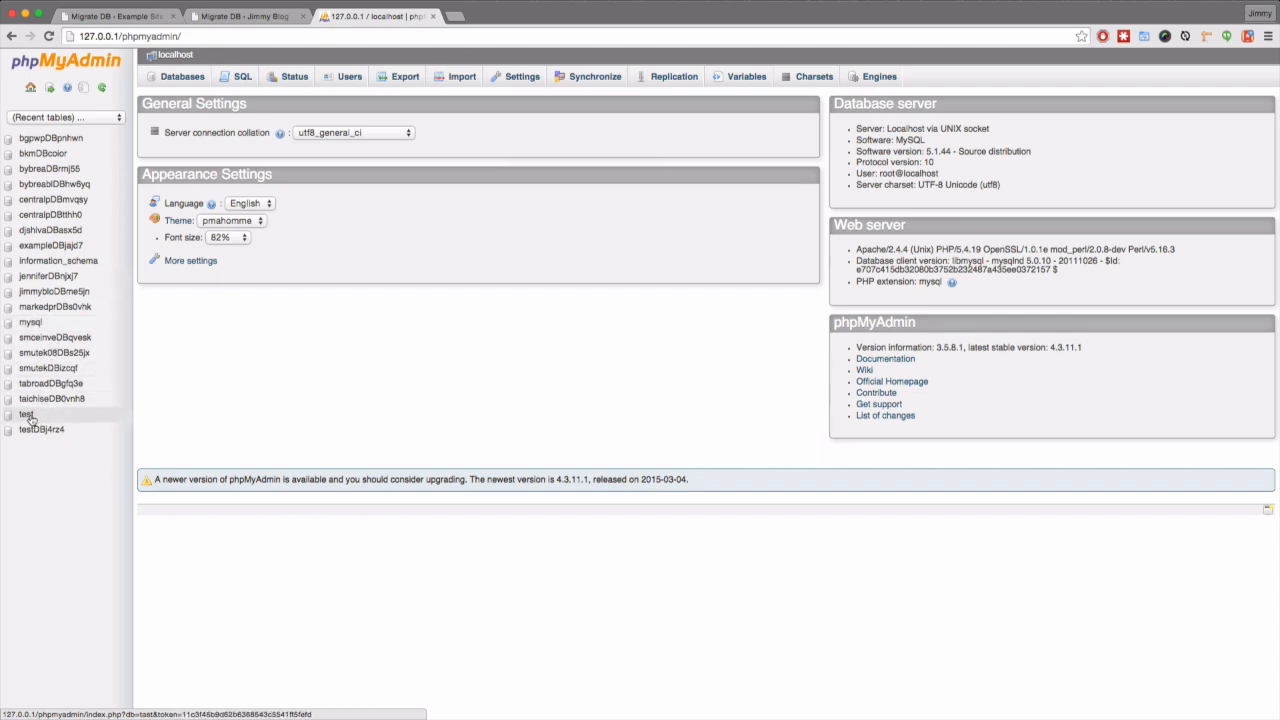
pyautogui.click(27, 292)
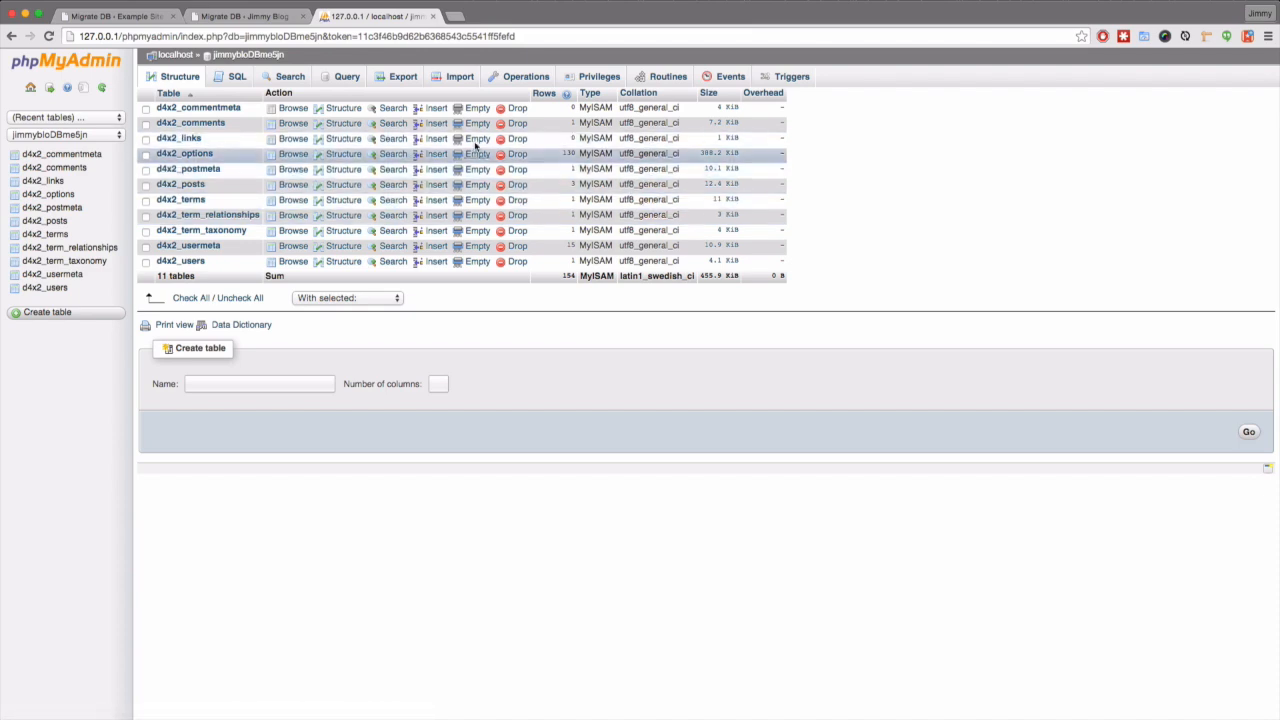
# - Import the exported smutekcr….sql.gz file from the Desktop into jimmybloDBme5jn, running 57 queries
pyautogui.click(456, 80)
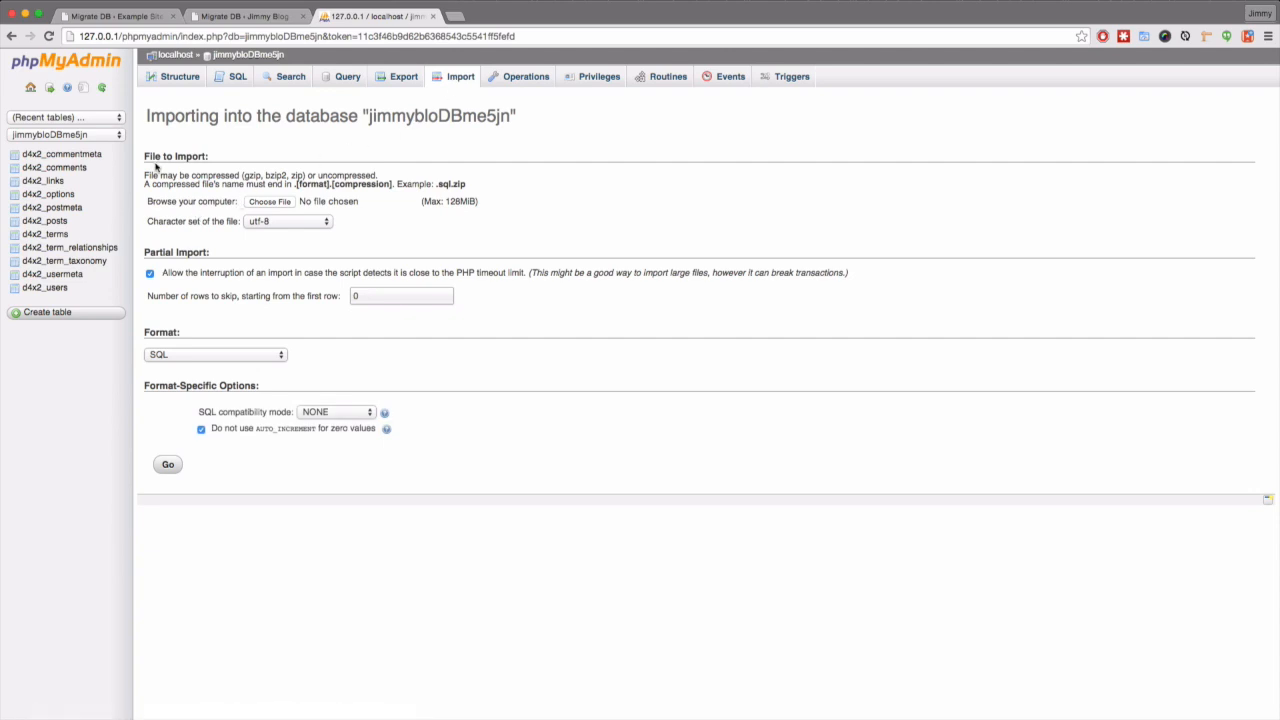
pyautogui.click(268, 202)
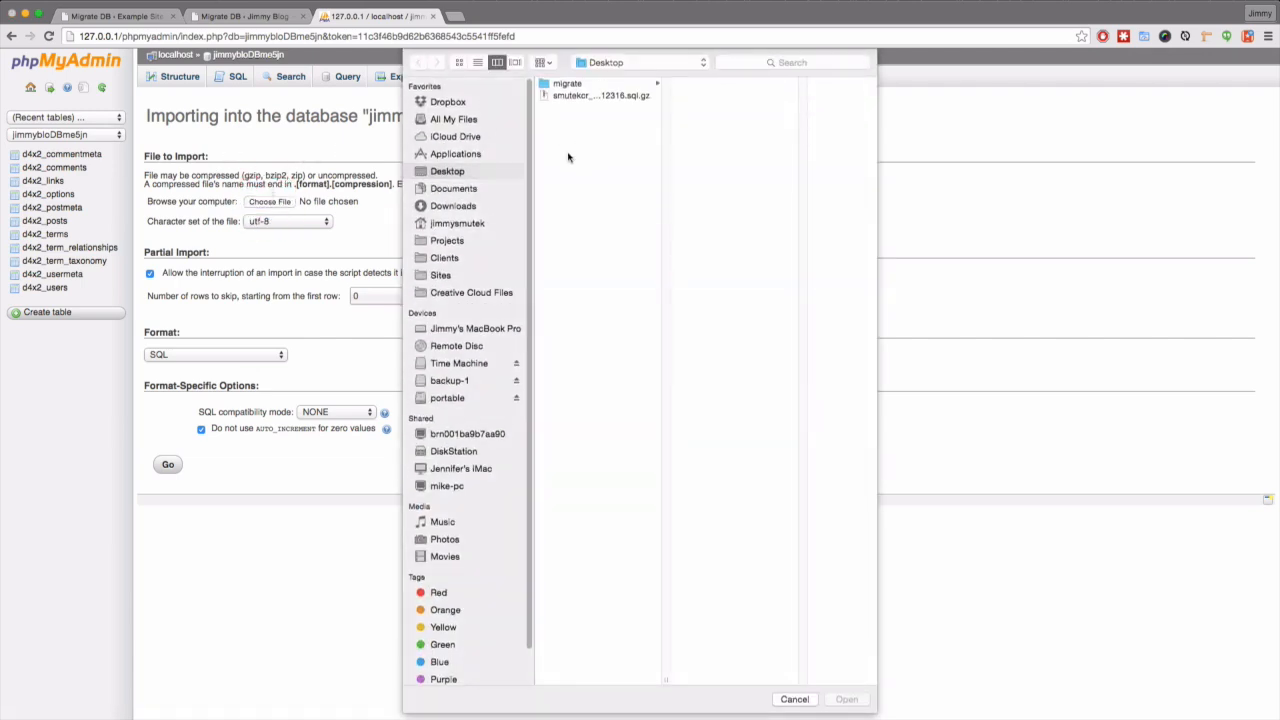
pyautogui.click(581, 97)
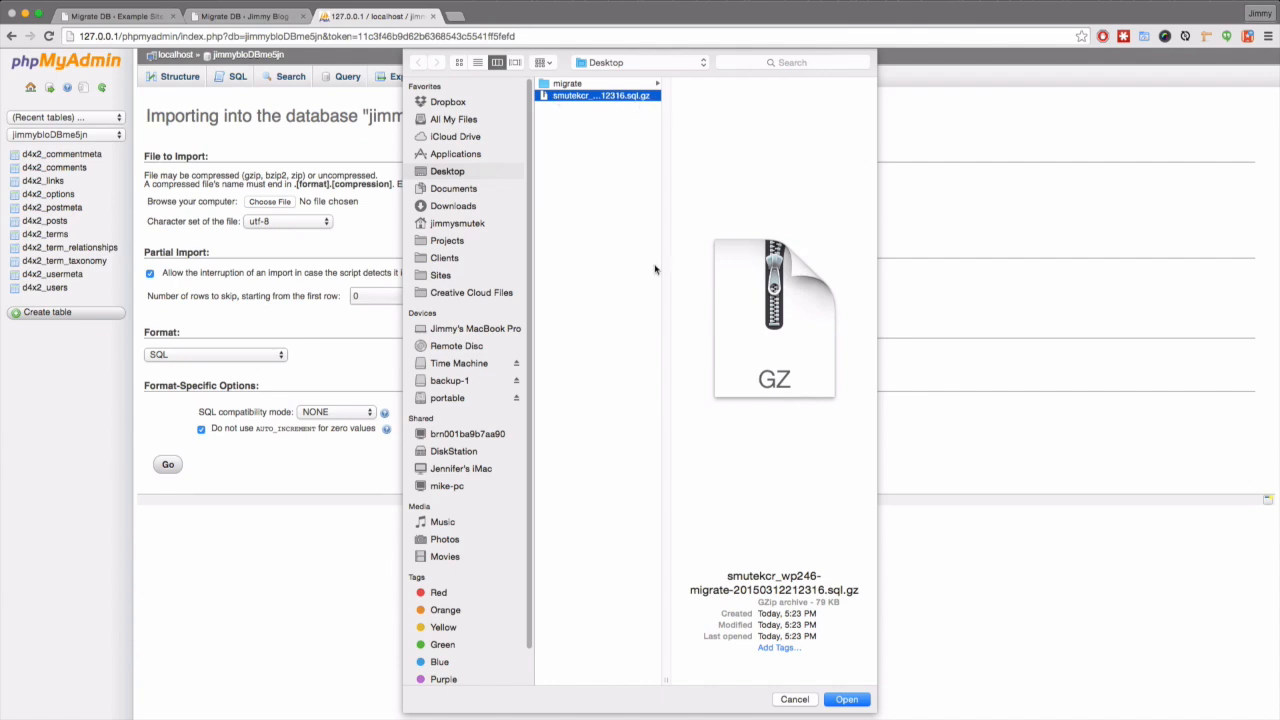
pyautogui.click(846, 699)
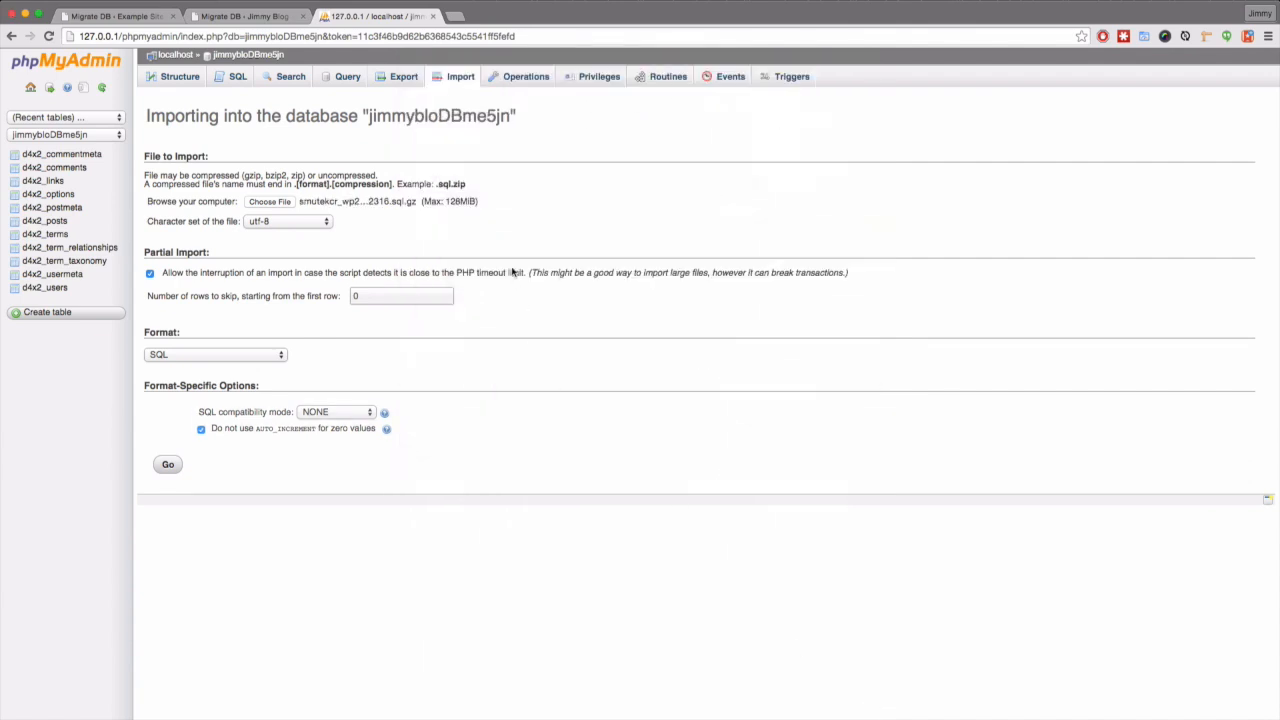
pyautogui.click(162, 468)
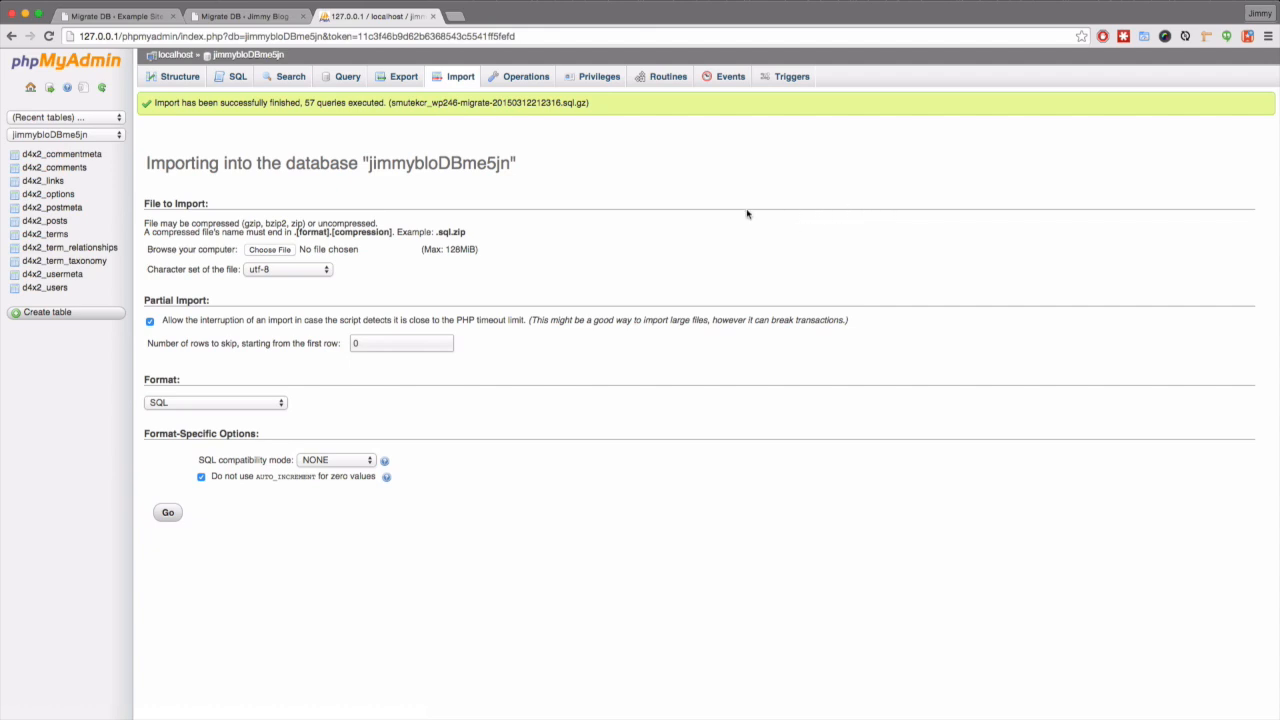
# - Log back into the Jimmy Blog admin with the account username and password, declining LastPass's save prompt
pyautogui.click(257, 17)
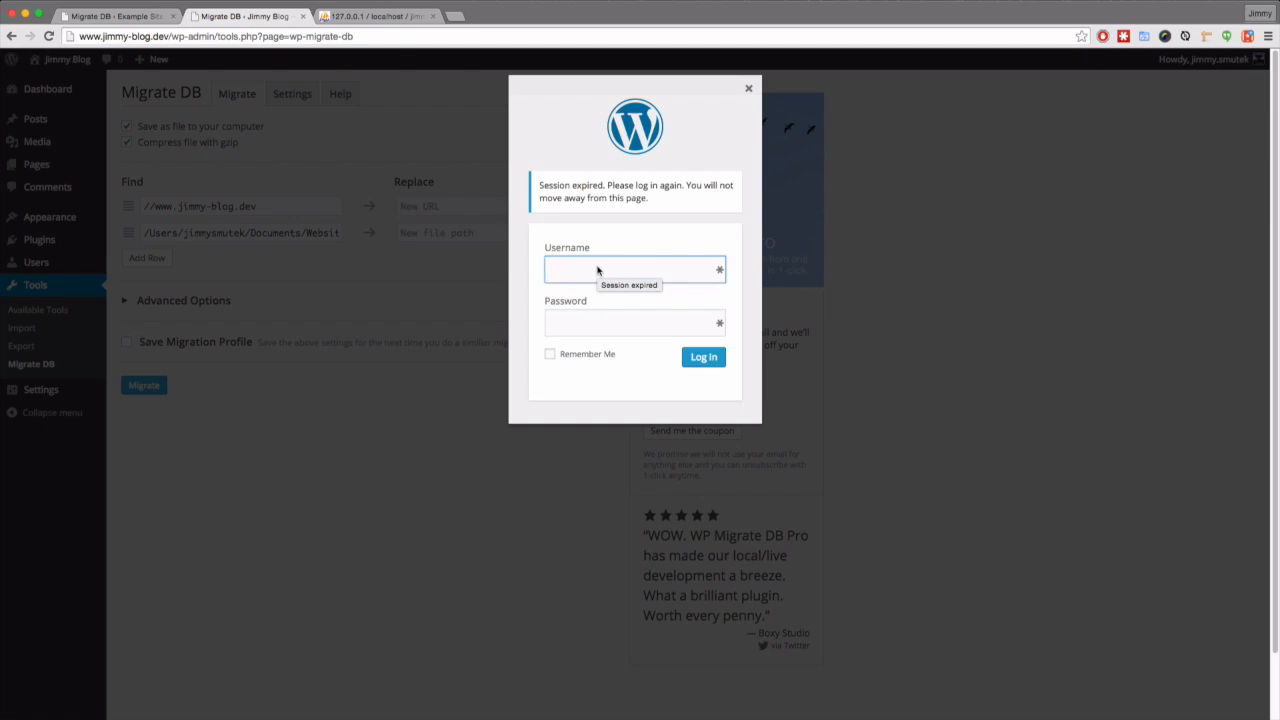
pyautogui.write('jimmy')
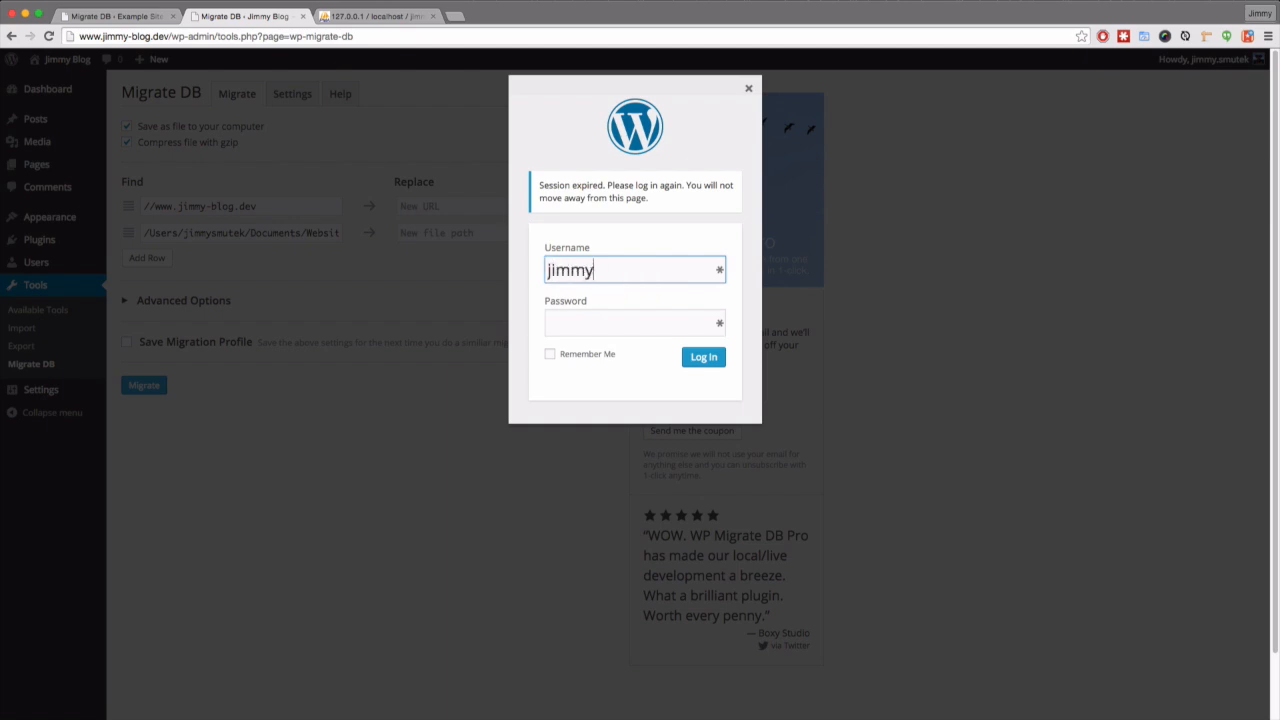
pyautogui.write('.smutek')
pyautogui.press('Tab')
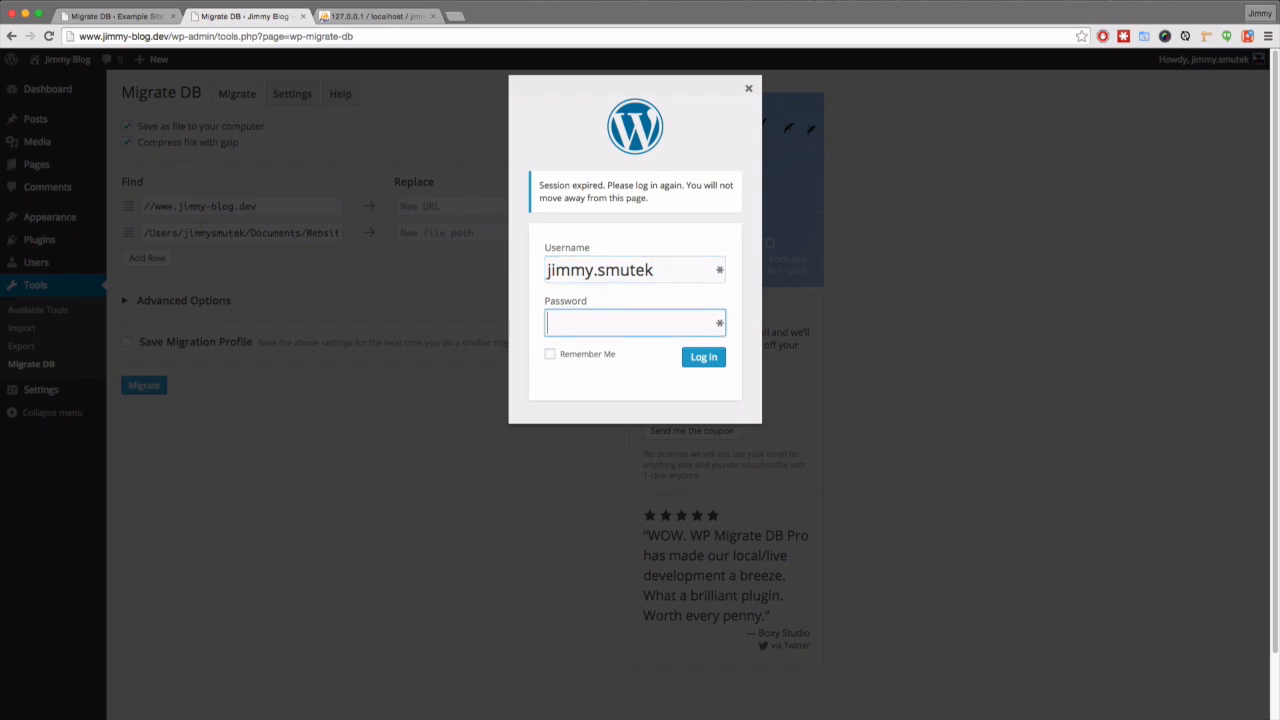
pyautogui.write('********************')
pyautogui.press('Return')
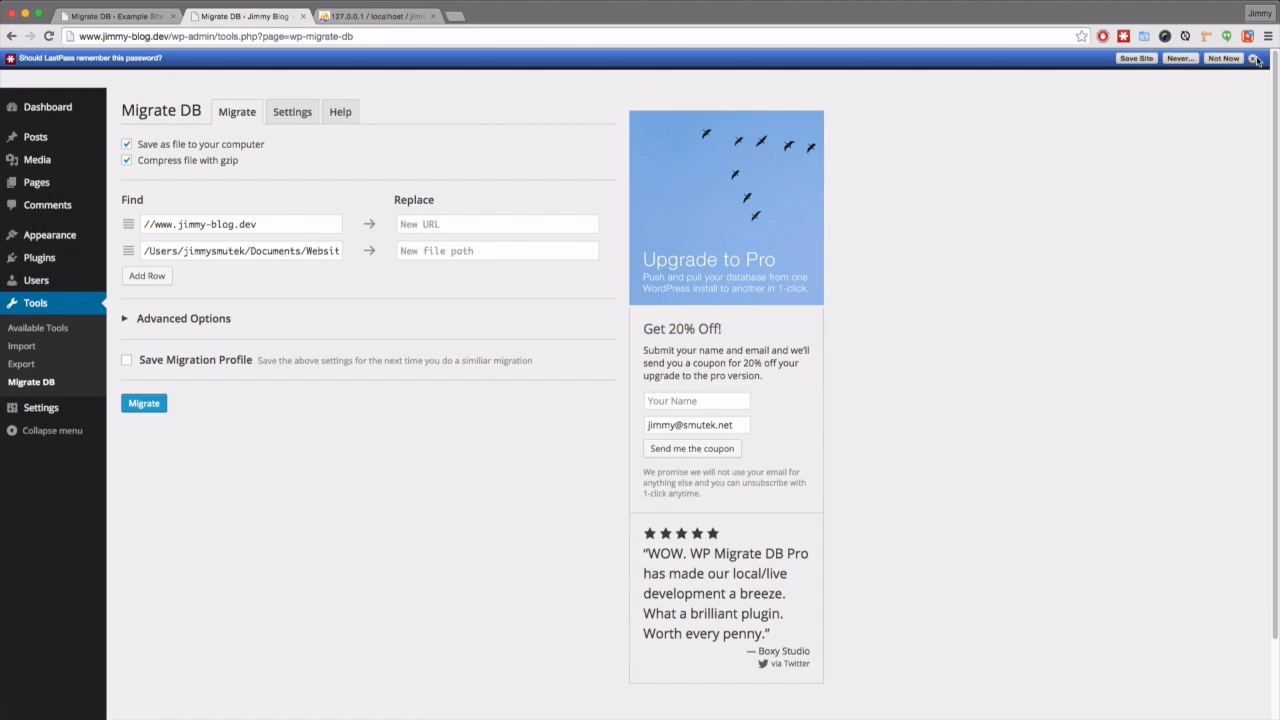
pyautogui.click(1226, 58)
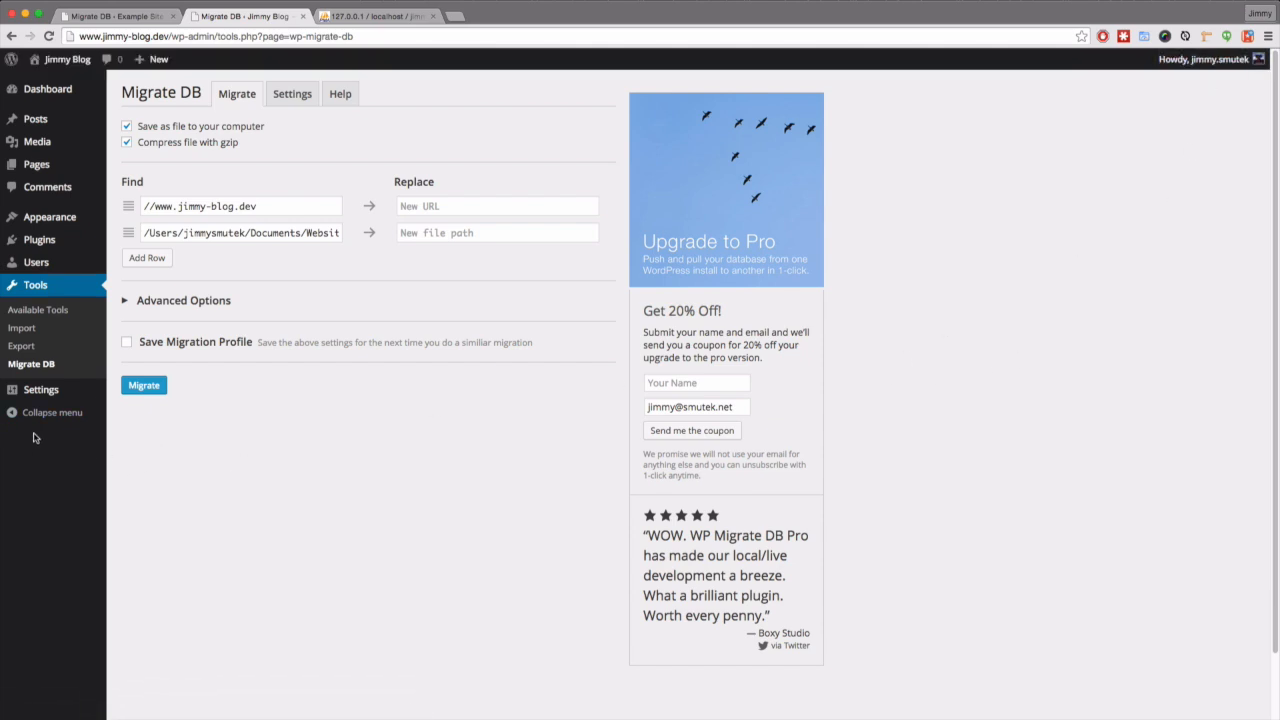
pyautogui.moveTo(30, 396)
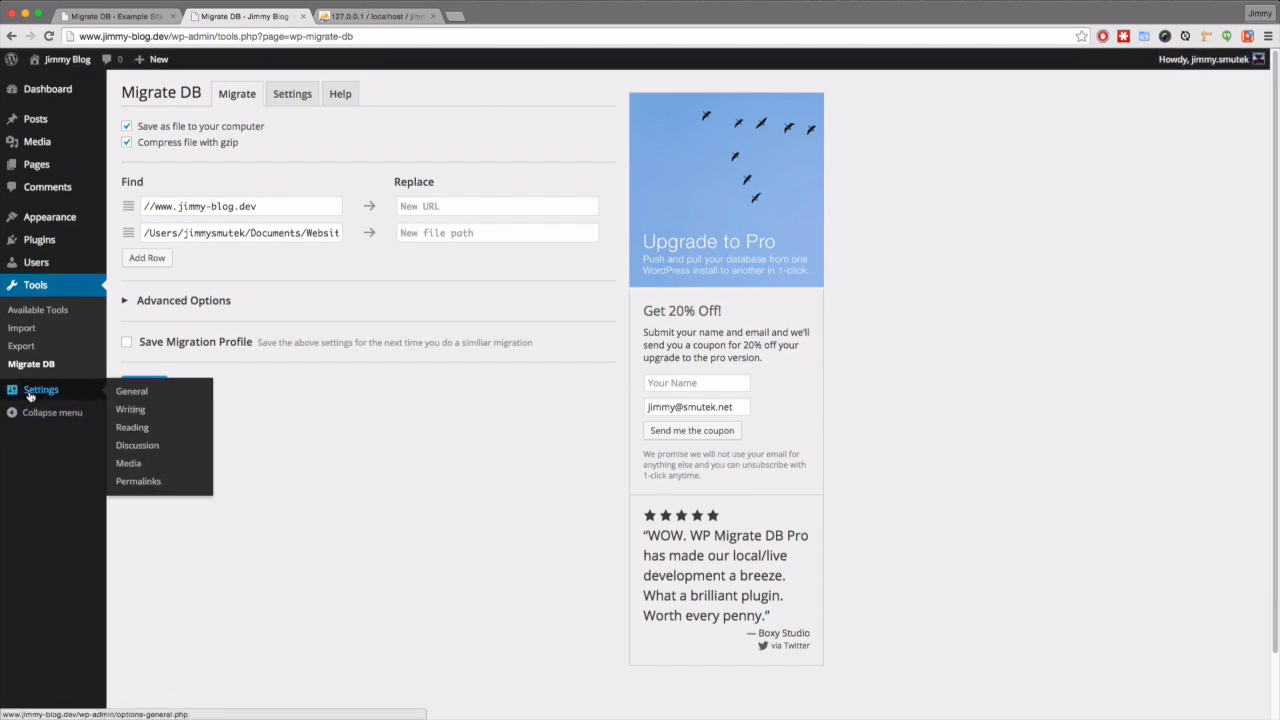
# - Re-save the local blog's Default permalink structure under Settings > Permalinks
pyautogui.click(138, 482)
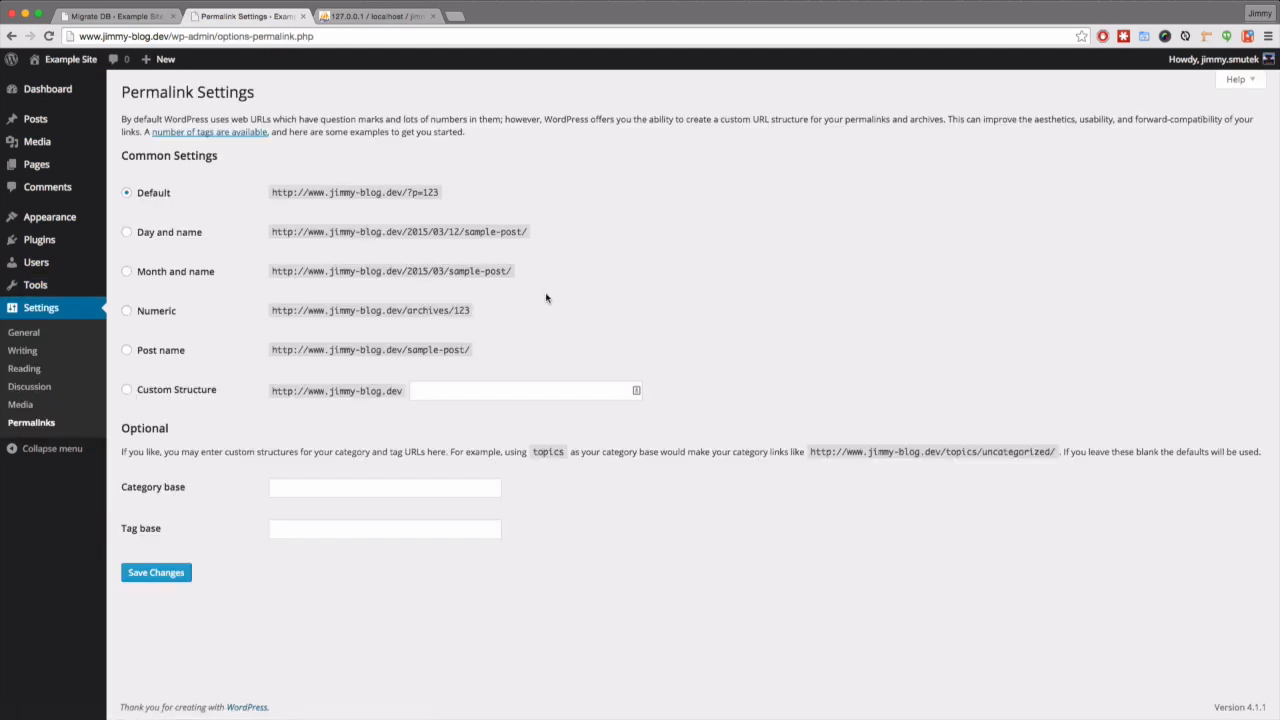
pyautogui.click(142, 577)
pyautogui.press('super+Tab')
pyautogui.press('super+Tab')
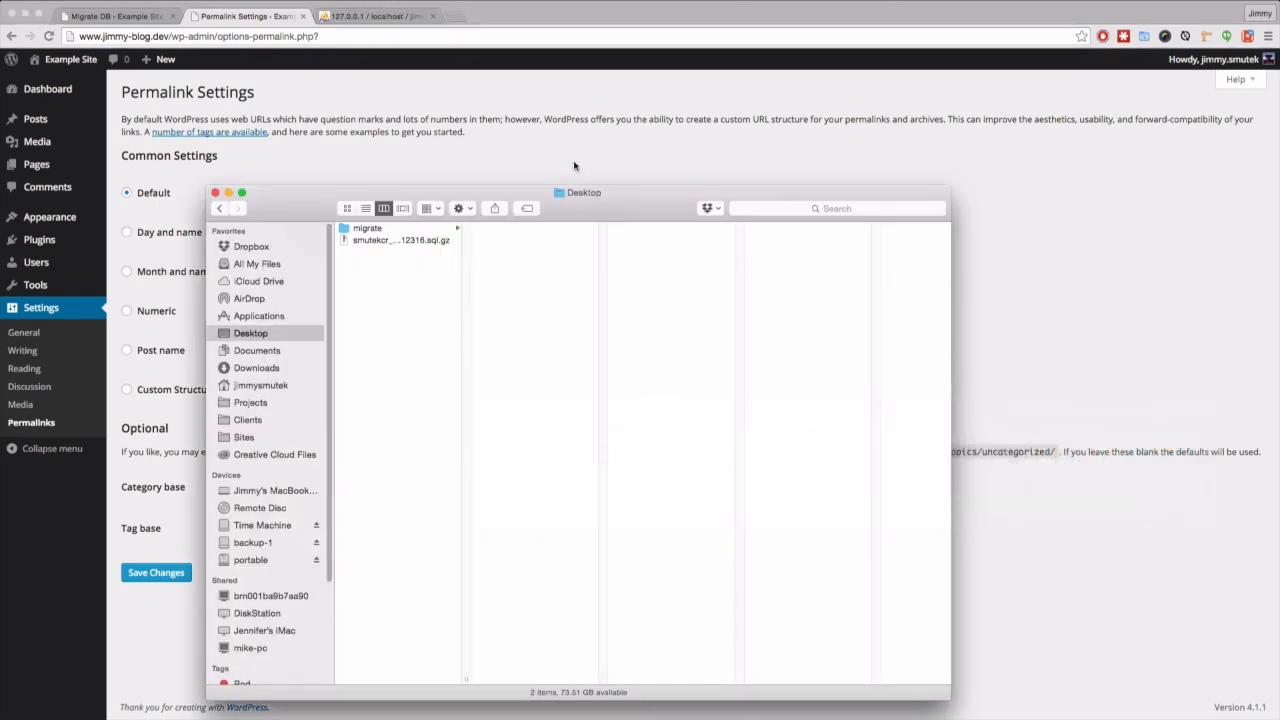
# - Browse into migrate > backwpup backup > wp-content, showing index.php, plugins, themes and uploads
pyautogui.click(363, 229)
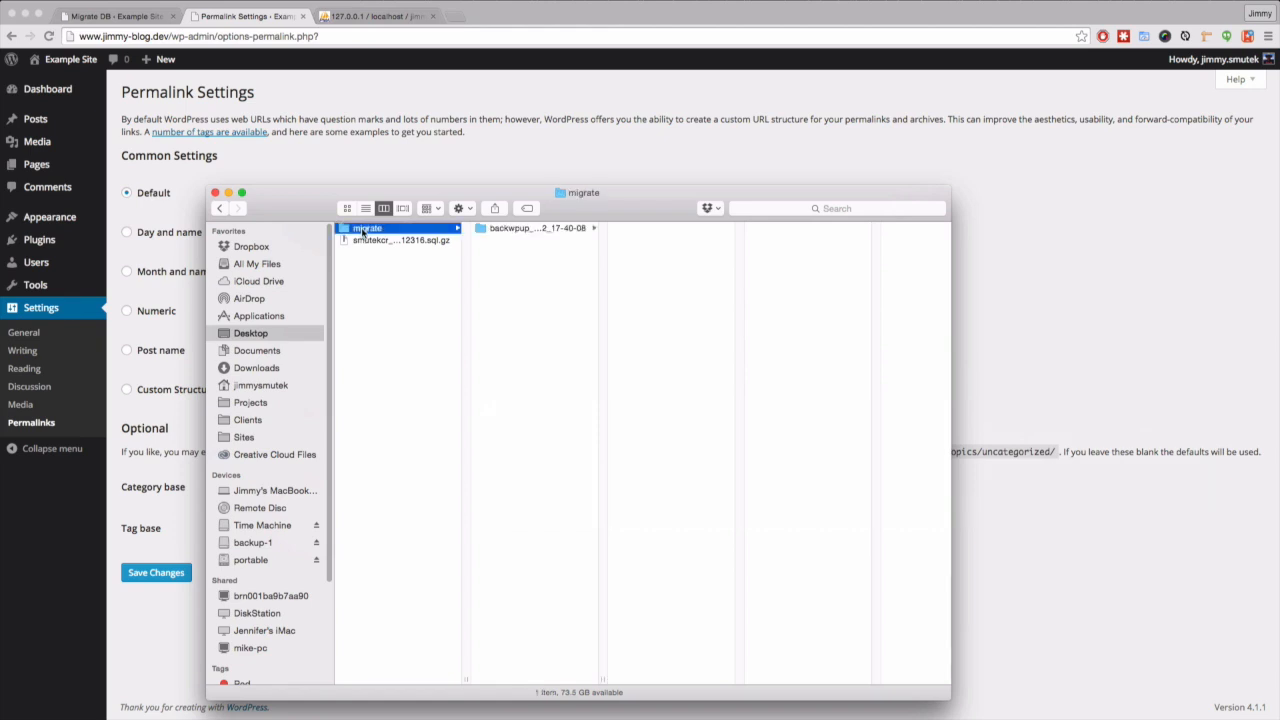
pyautogui.click(510, 229)
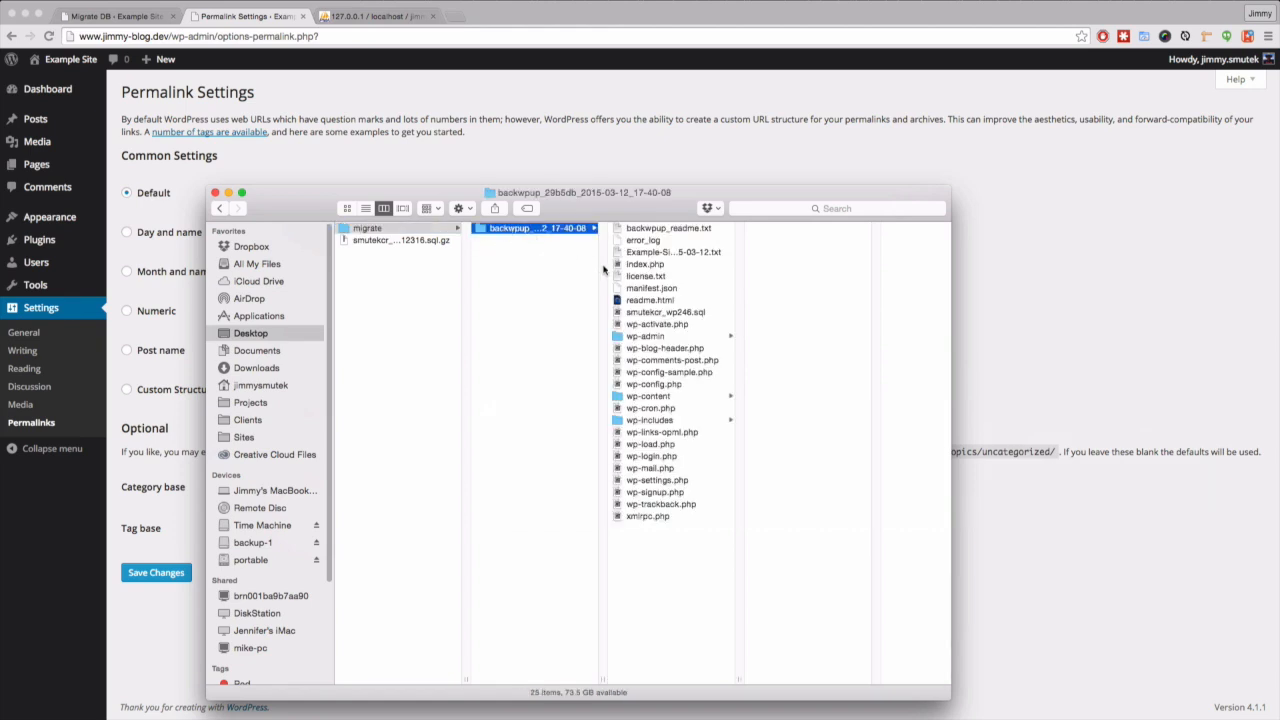
pyautogui.click(635, 397)
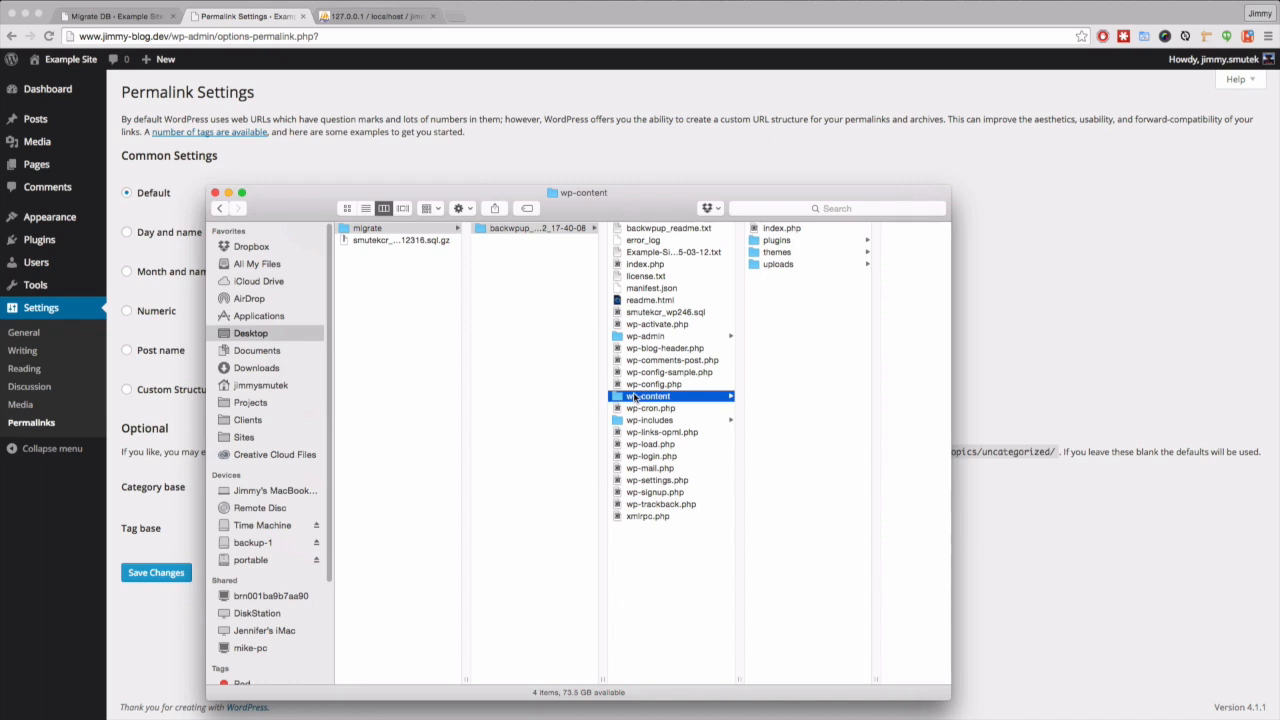
pyautogui.moveTo(664, 206); pyautogui.dragTo(476, 86)
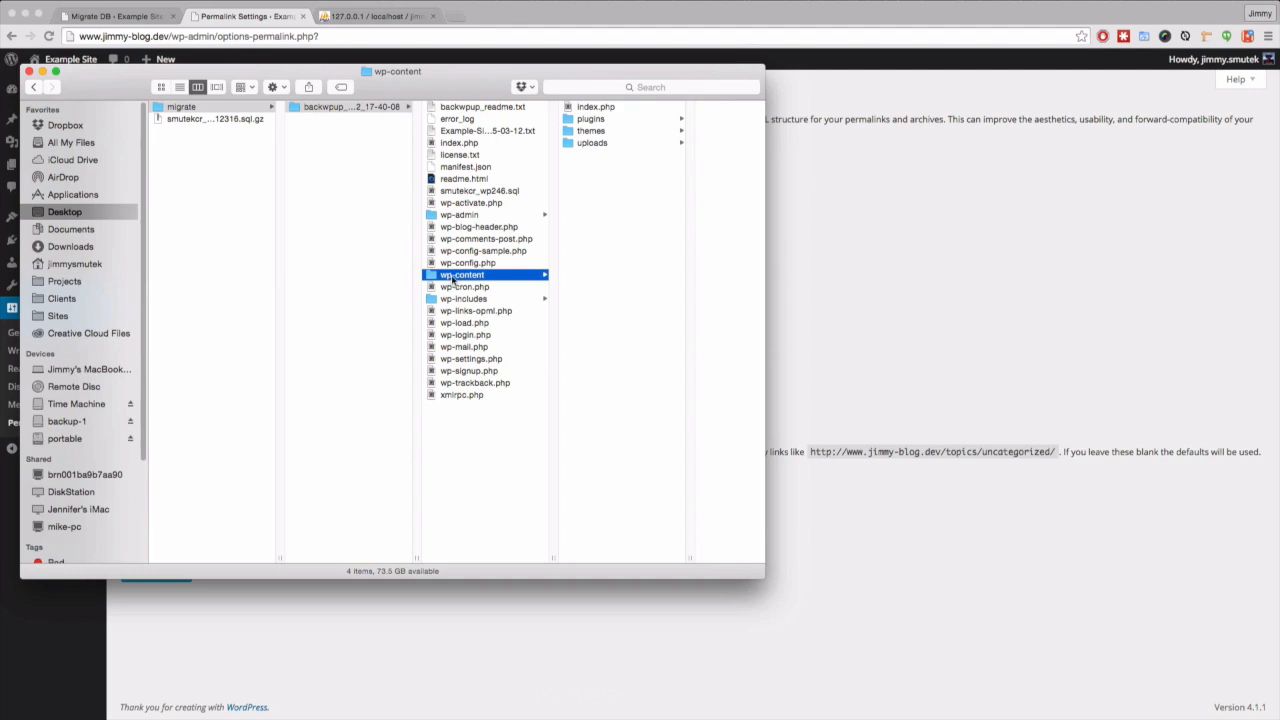
pyautogui.press('super+n')
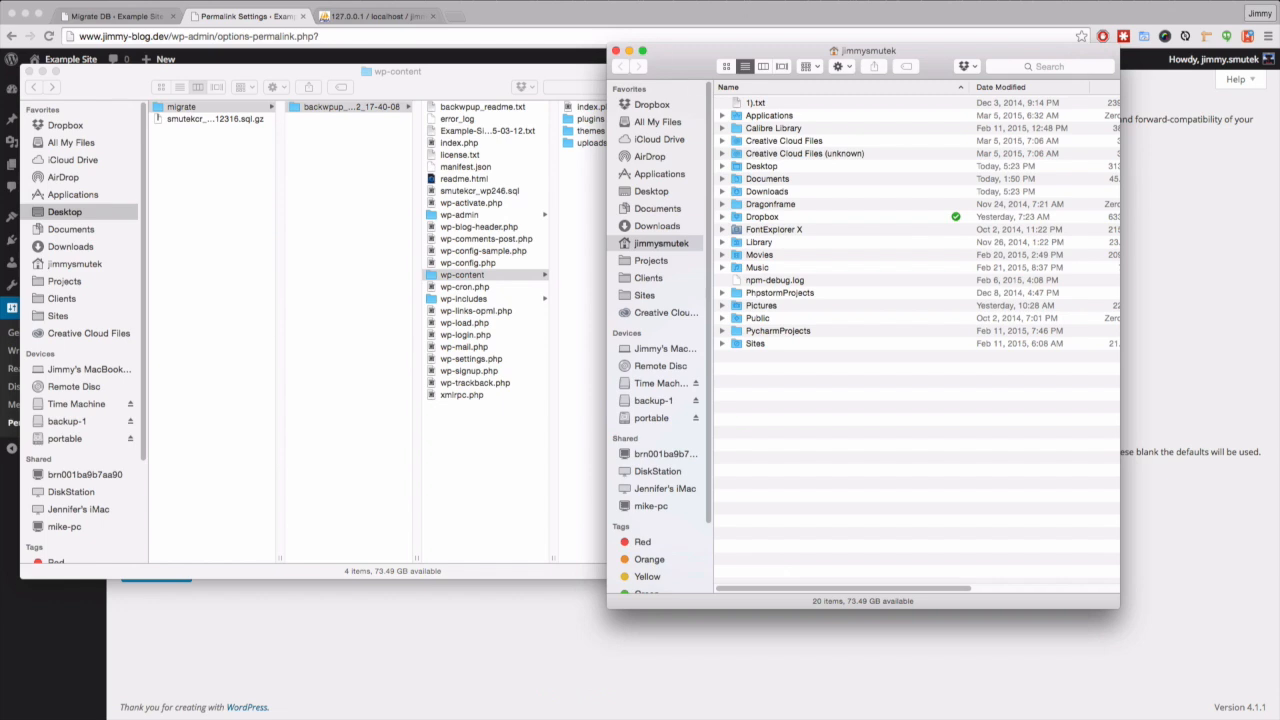
pyautogui.moveTo(710, 47); pyautogui.dragTo(835, 47)
pyautogui.moveTo(648, 72); pyautogui.dragTo(650, 10)
pyautogui.moveTo(765, 131); pyautogui.dragTo(671, 140)
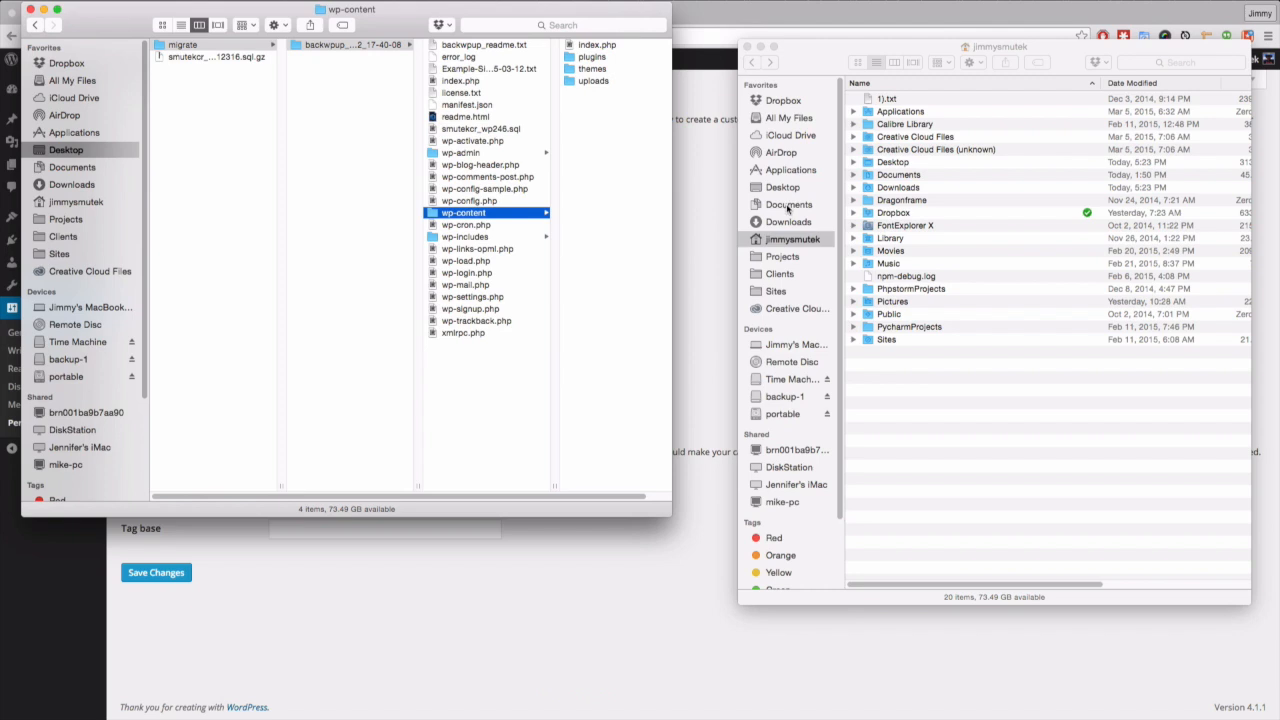
pyautogui.click(788, 205)
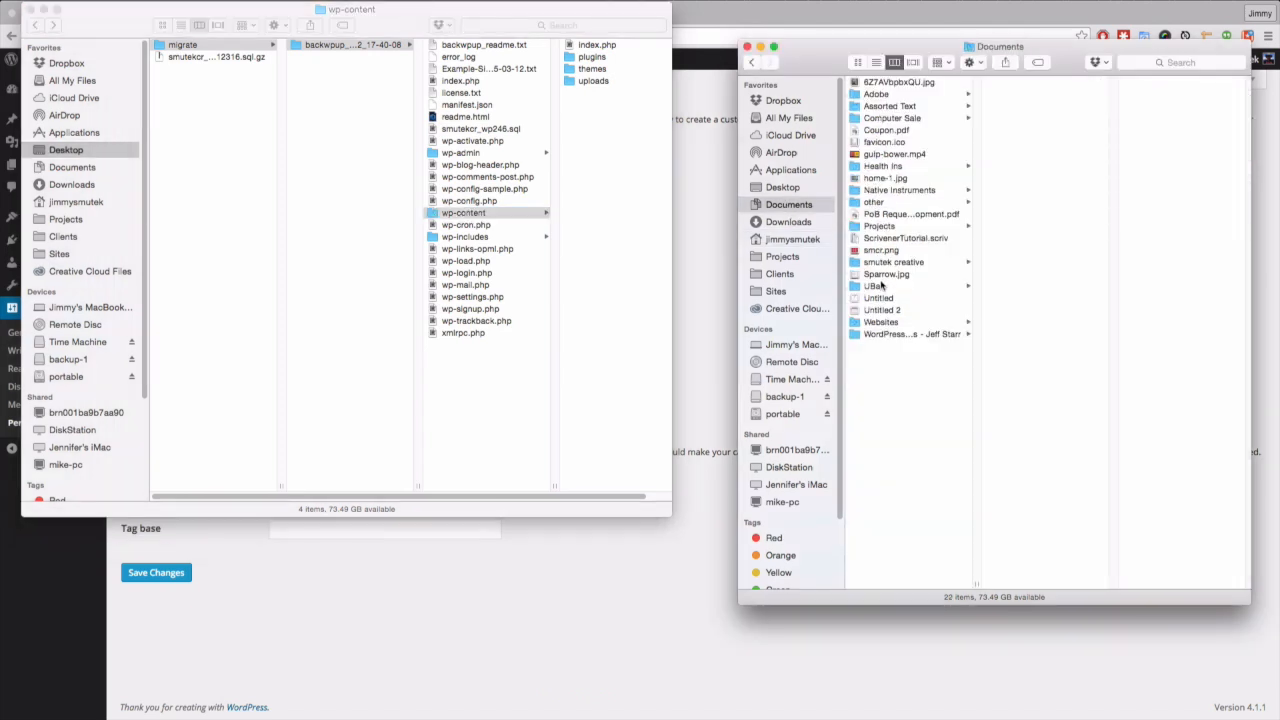
pyautogui.click(890, 322)
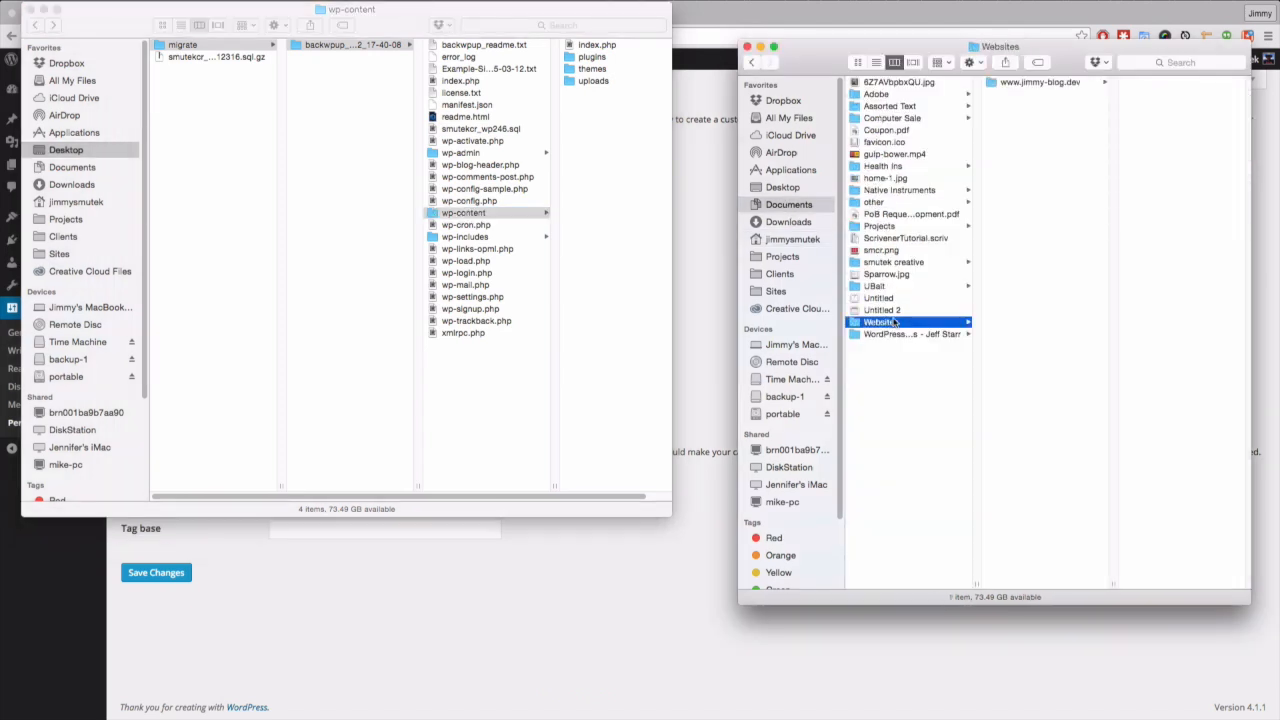
pyautogui.click(1031, 84)
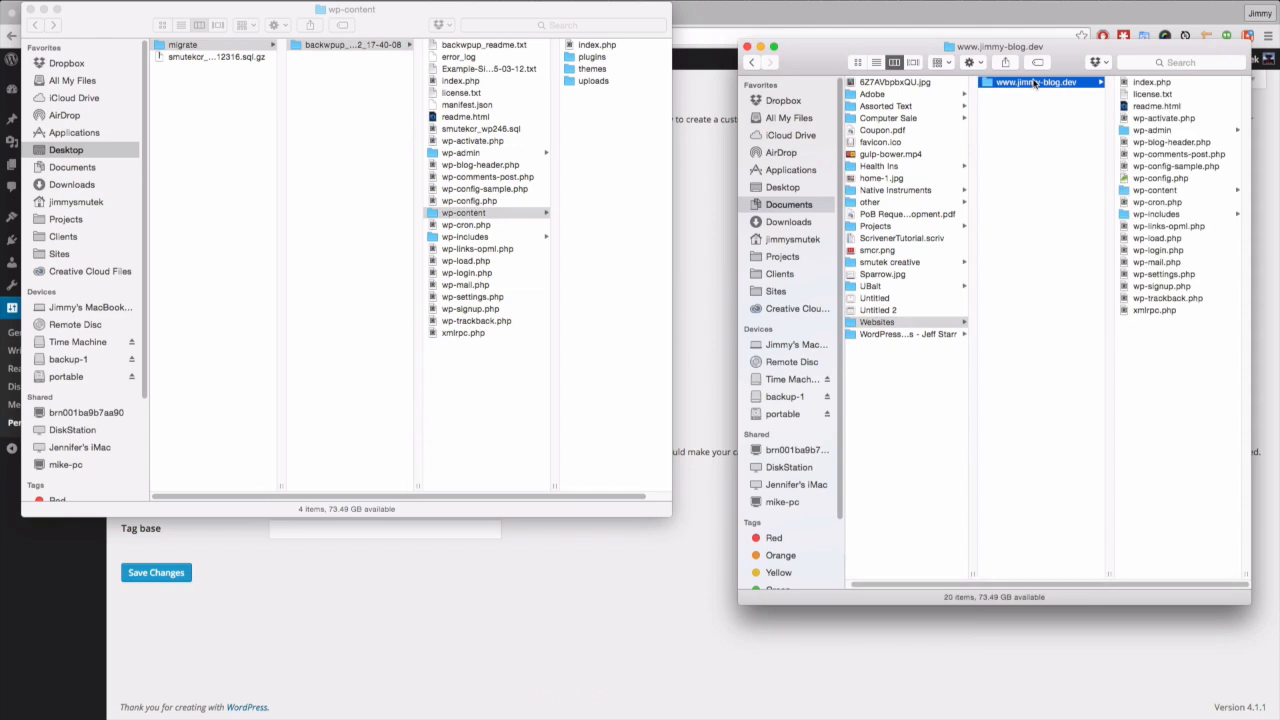
pyautogui.click(1137, 192)
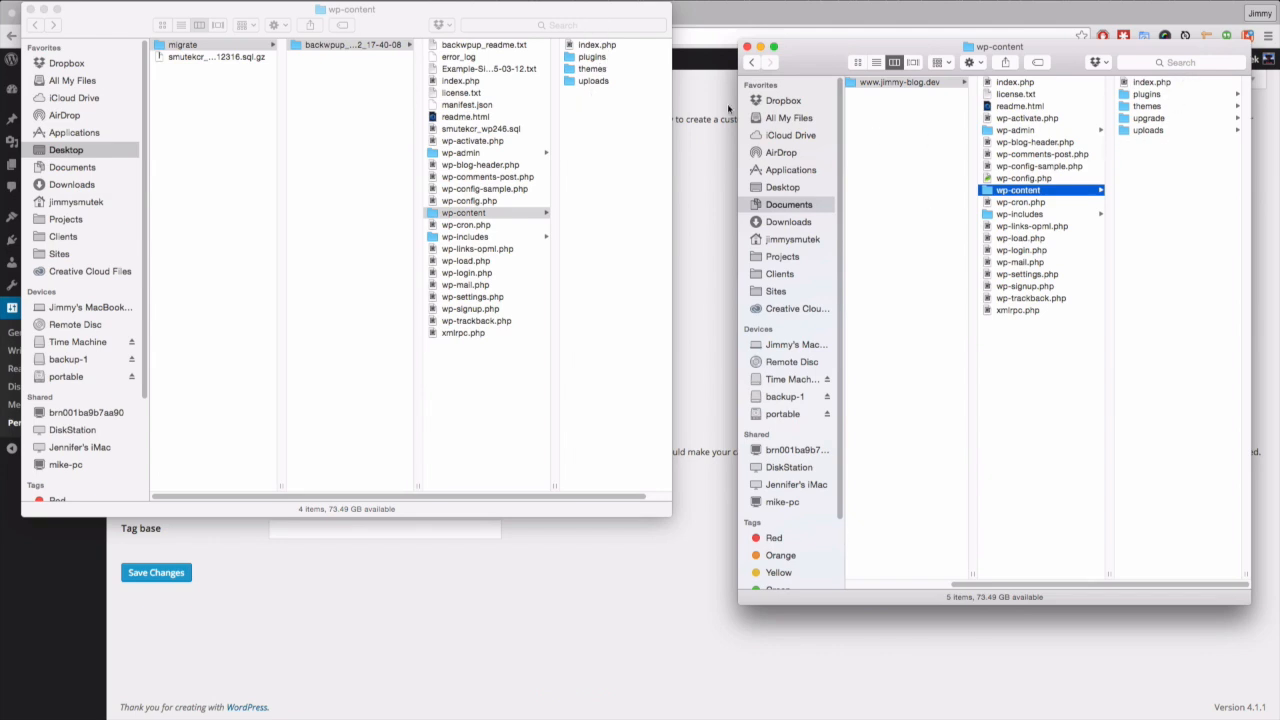
# - Move all four backup items into the local wp-content, replacing duplicates, and close both windows
pyautogui.click(583, 47)
pyautogui.click(583, 47)
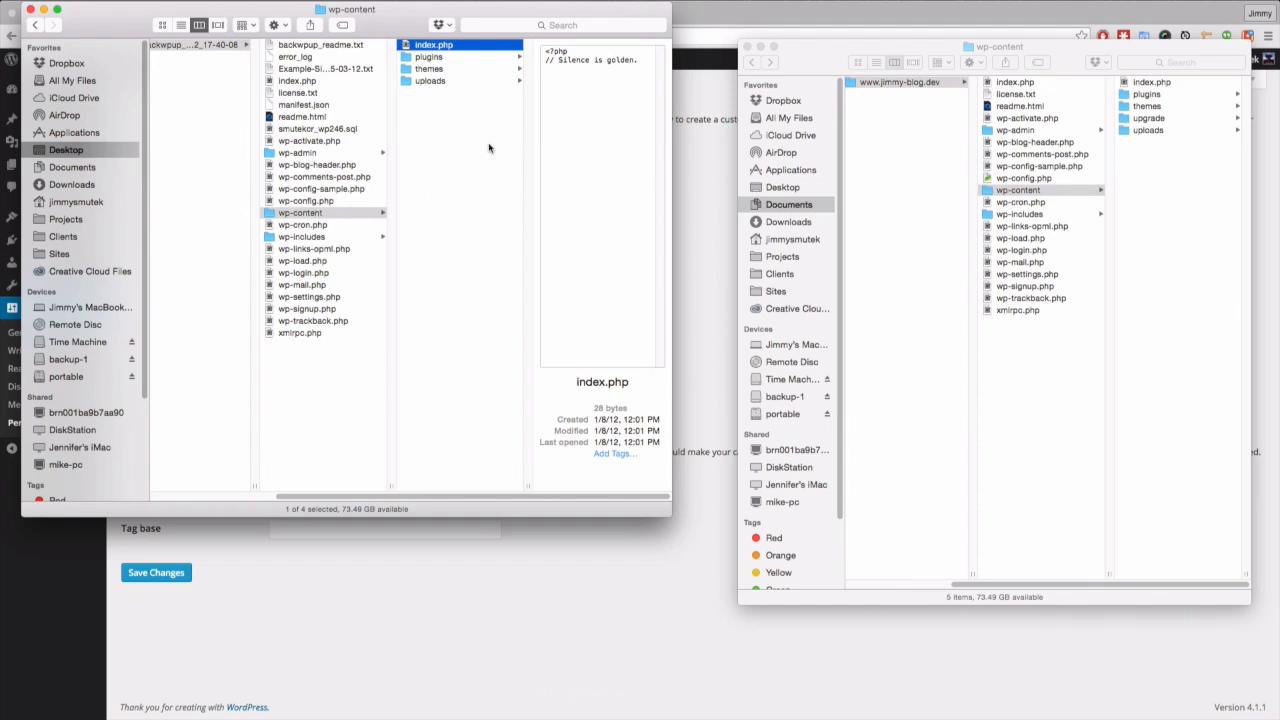
pyautogui.click(447, 137)
pyautogui.press('super+a')
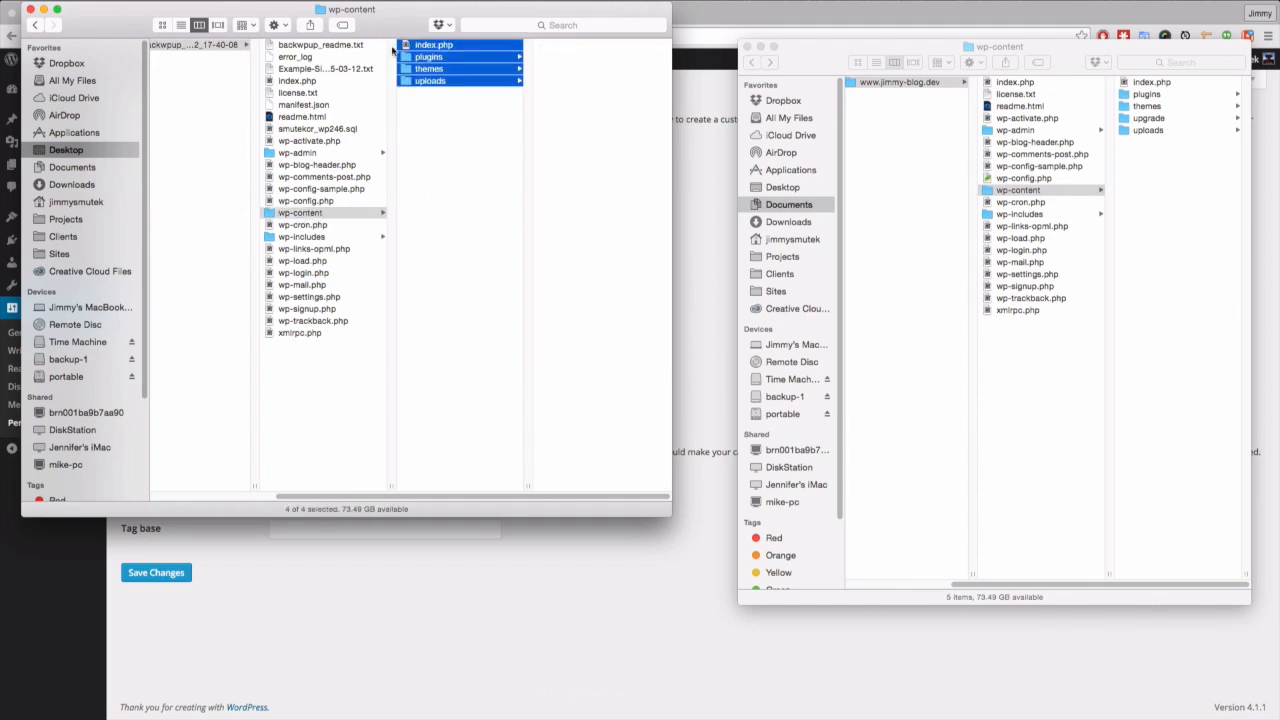
pyautogui.moveTo(408, 47); pyautogui.dragTo(1171, 246)
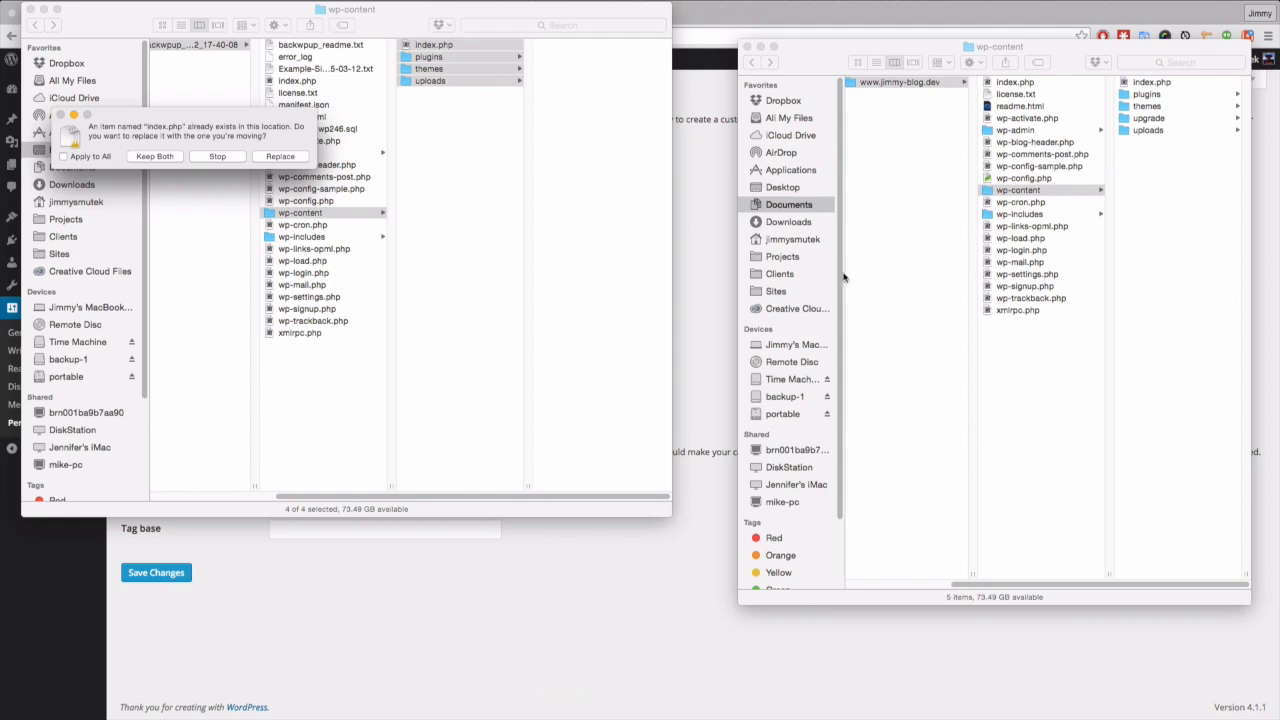
pyautogui.moveTo(255, 122); pyautogui.dragTo(473, 108)
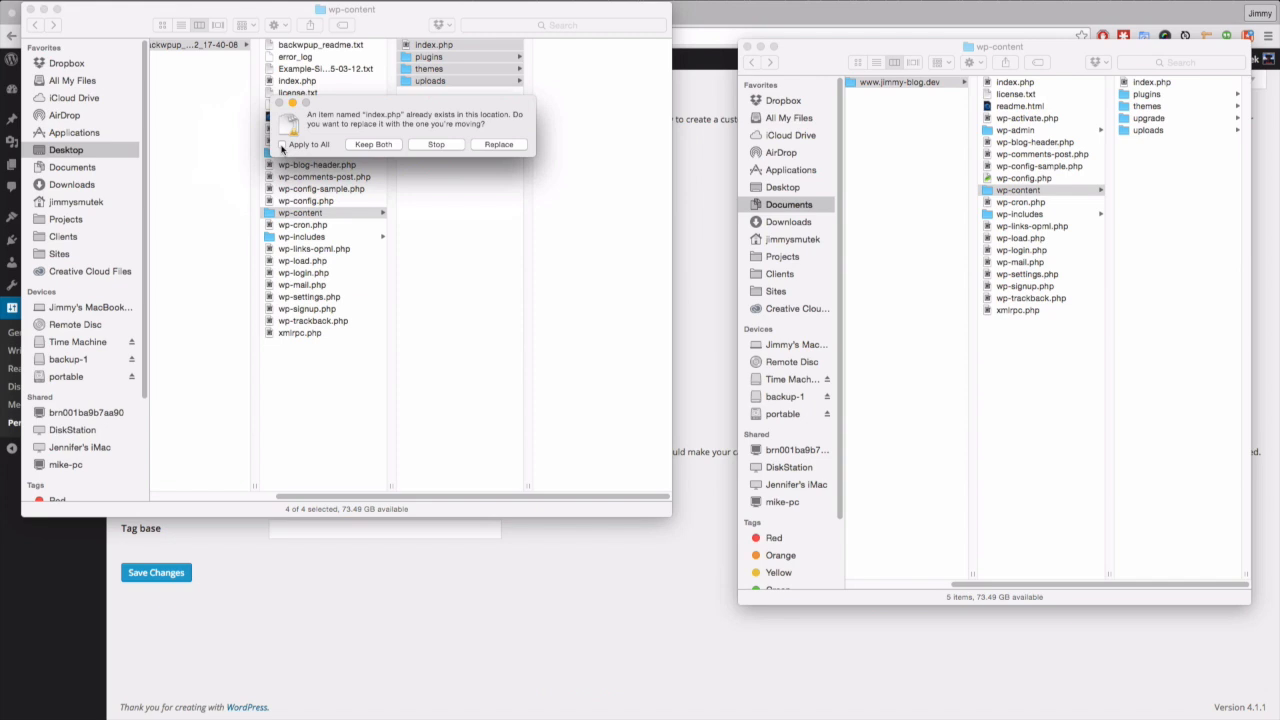
pyautogui.click(499, 144)
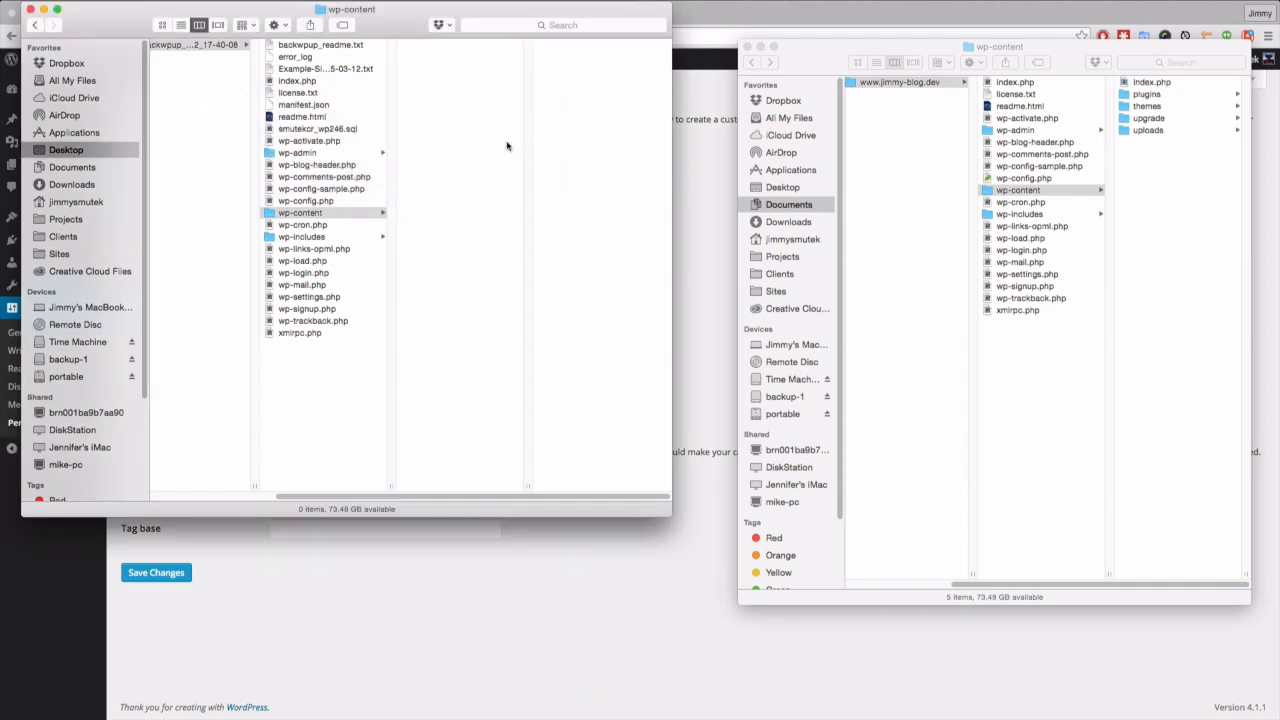
pyautogui.click(30, 9)
pyautogui.click(746, 47)
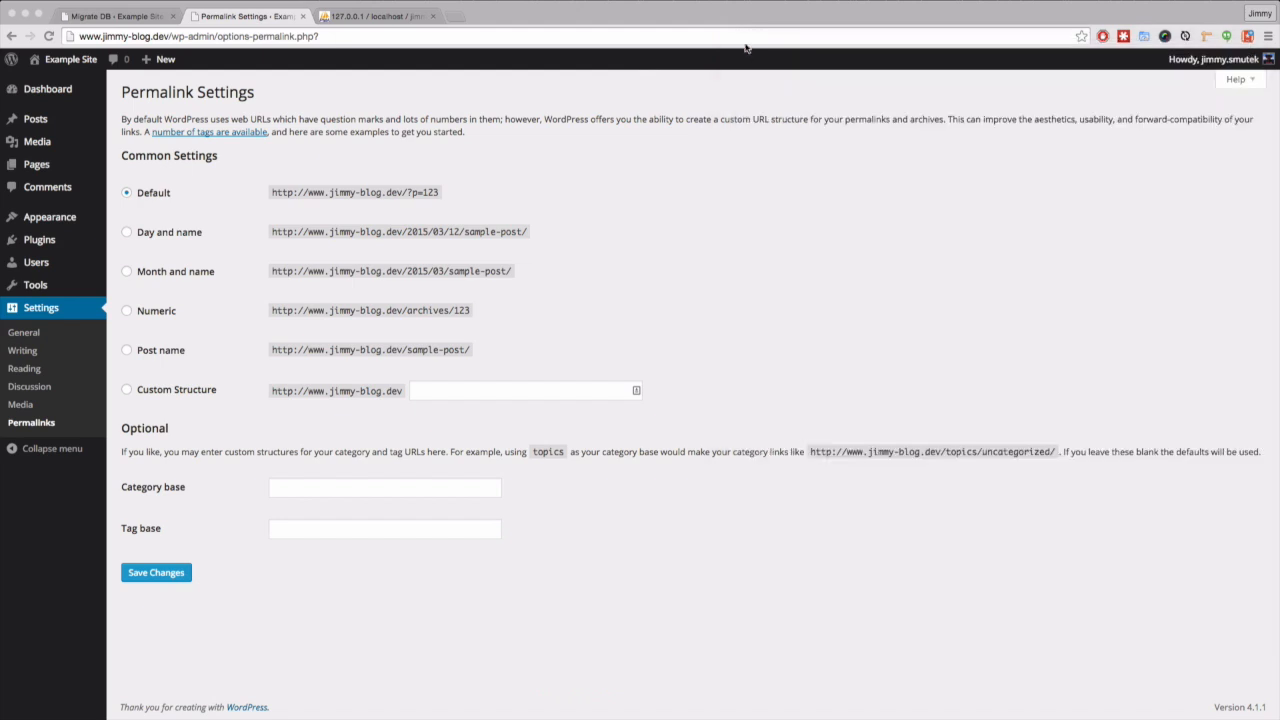
# - Save the permalink settings again and view the local Example Site home page
pyautogui.click(164, 578)
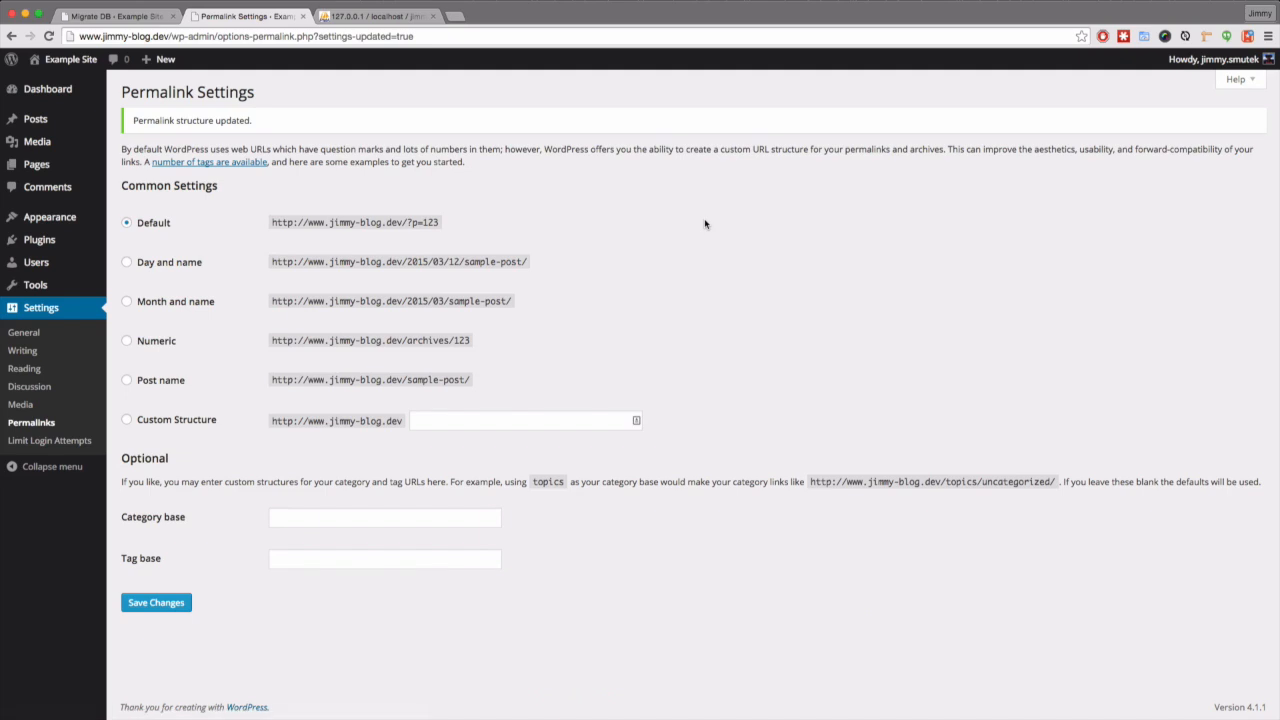
pyautogui.click(66, 62)
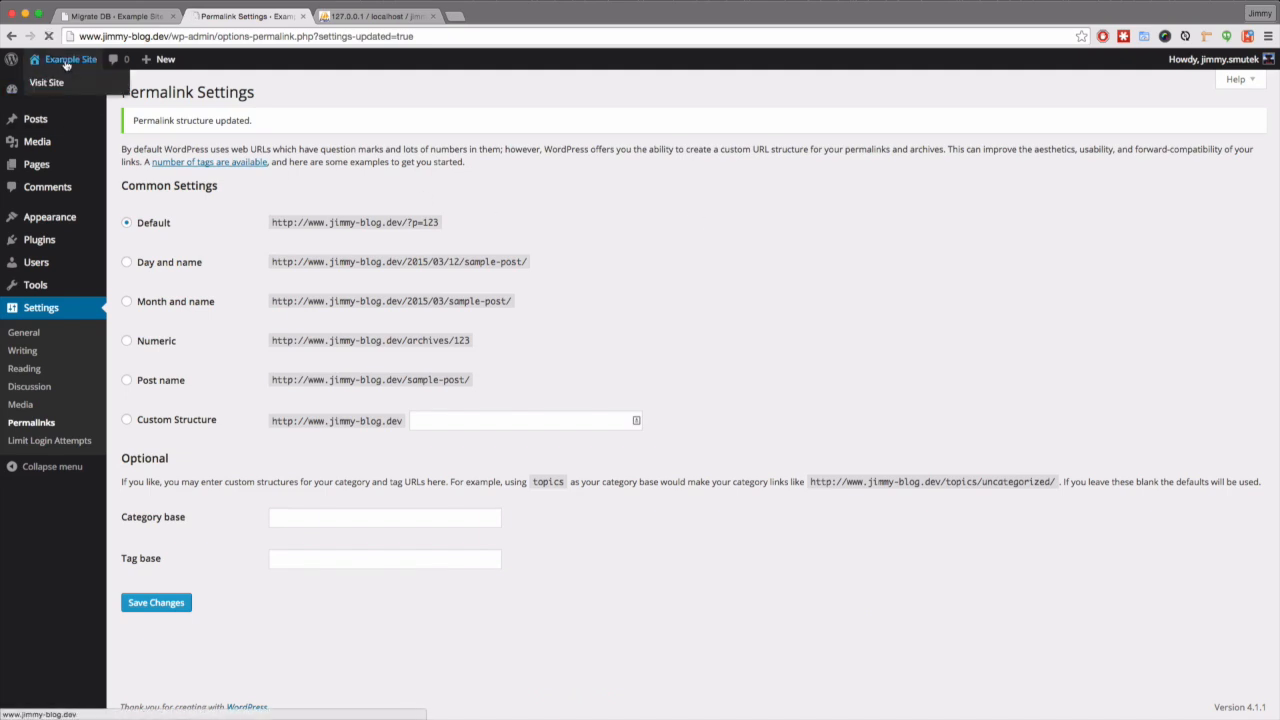
pyautogui.scroll(-1, 378, 237)
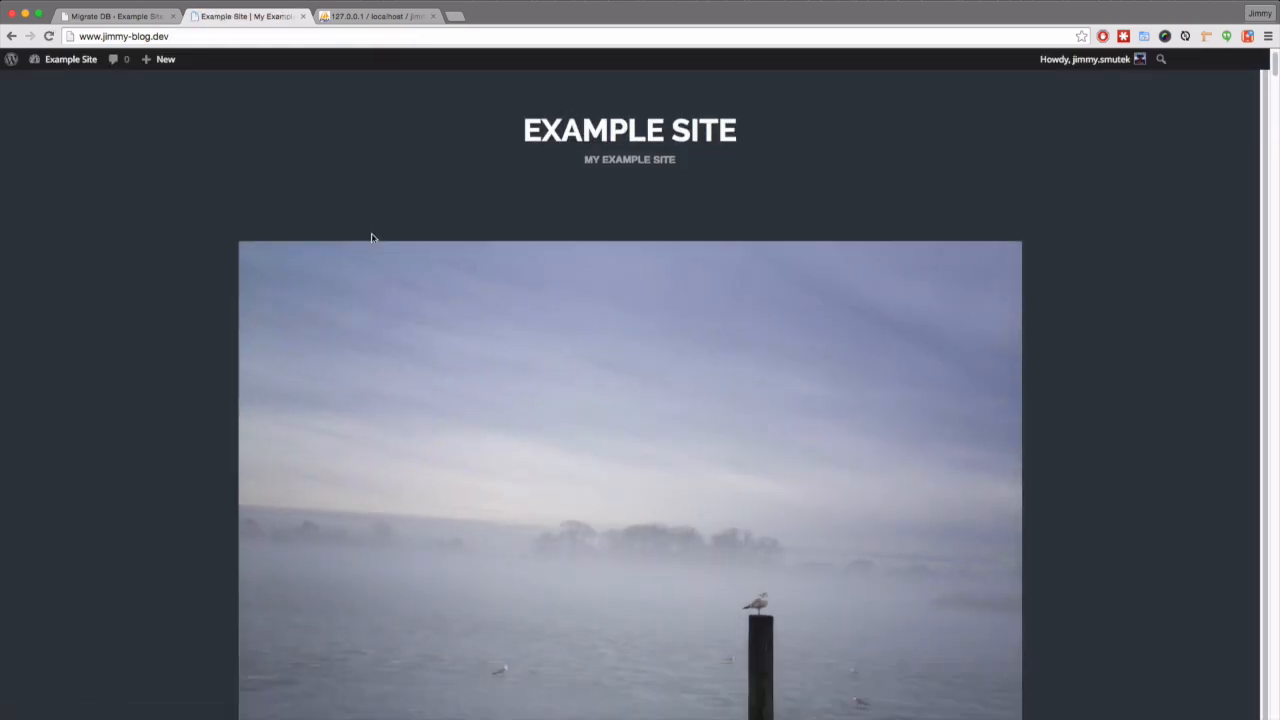
pyautogui.scroll(1, 371, 236)
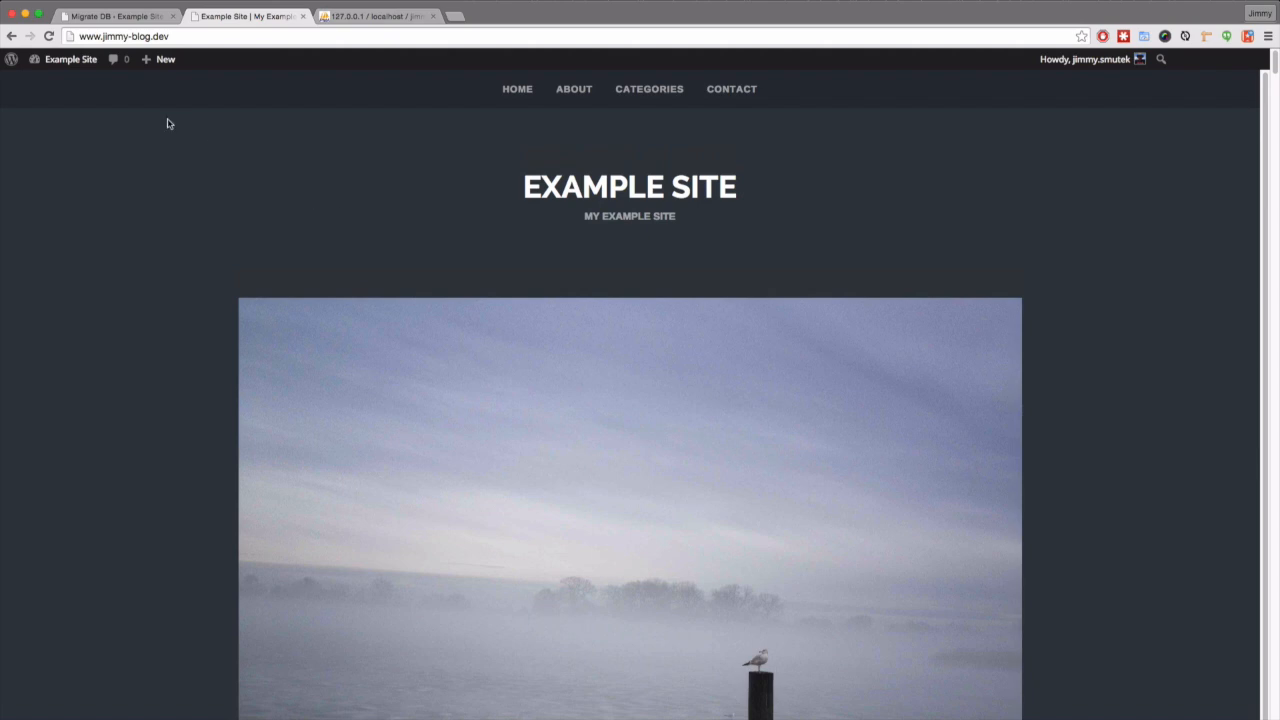
pyautogui.click(202, 37)
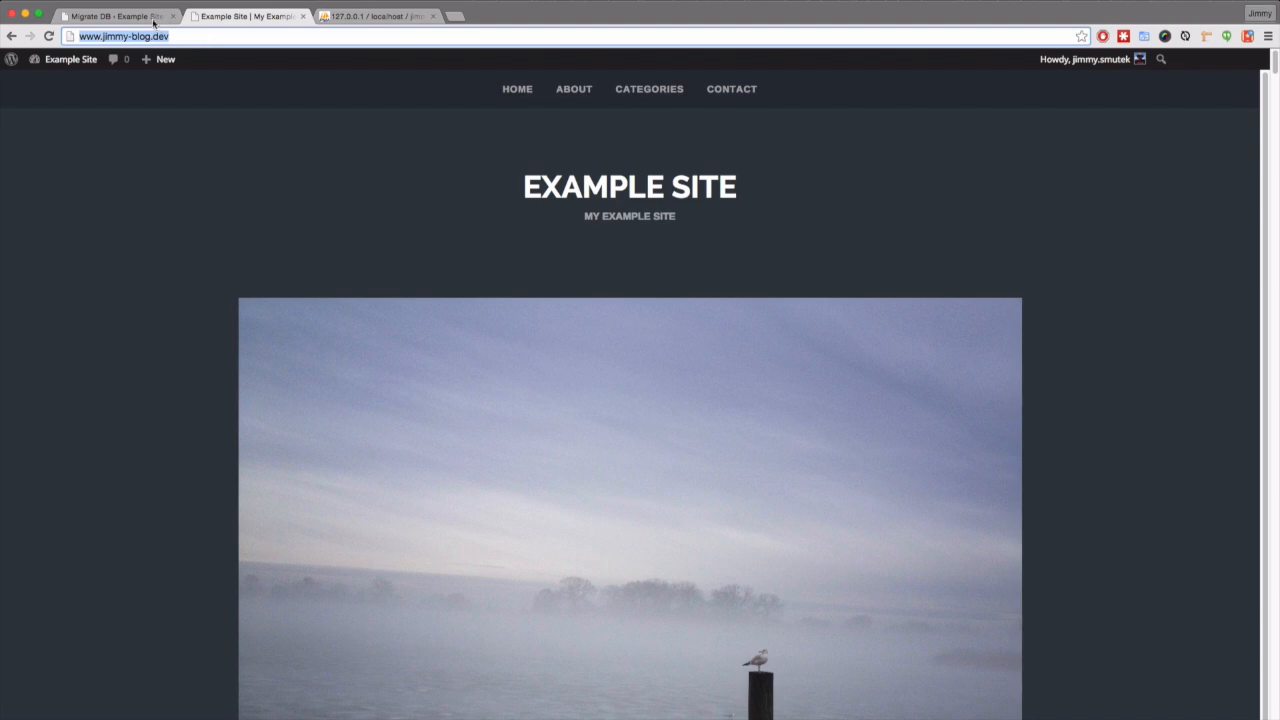
# - Close the Migrate DB and phpMyAdmin browser tabs
pyautogui.click(156, 18)
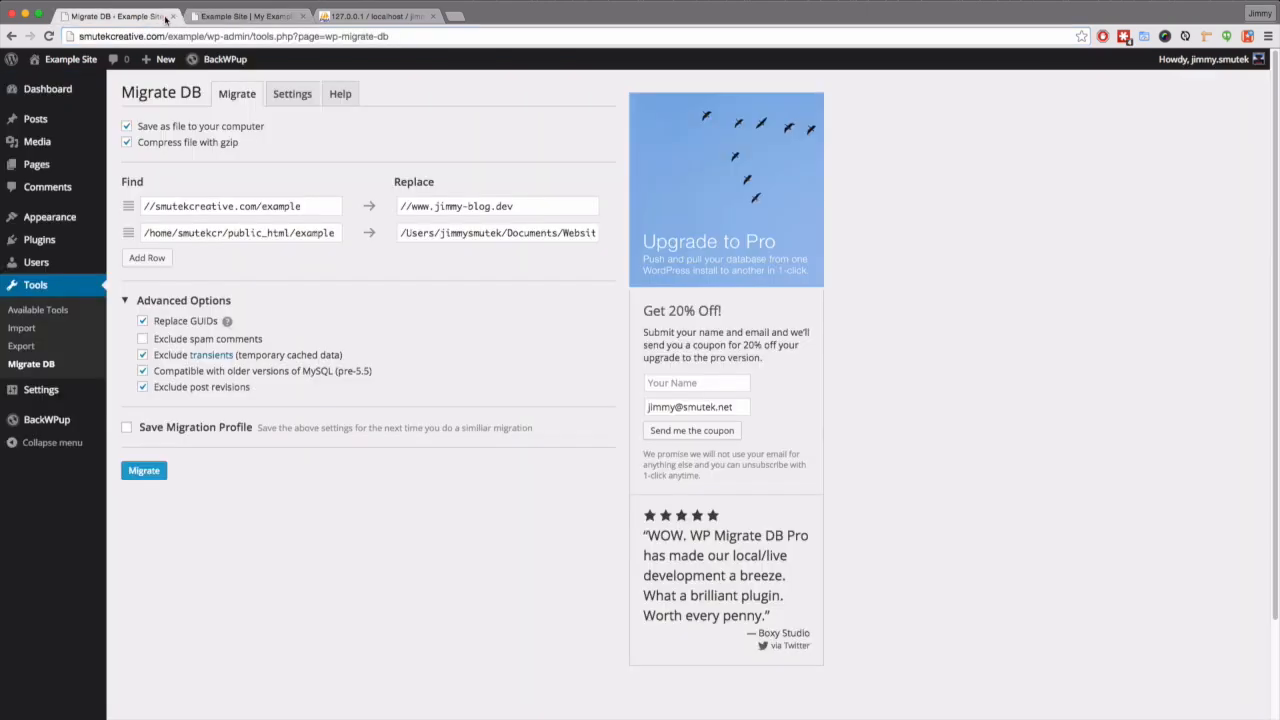
pyautogui.click(172, 17)
pyautogui.click(301, 17)
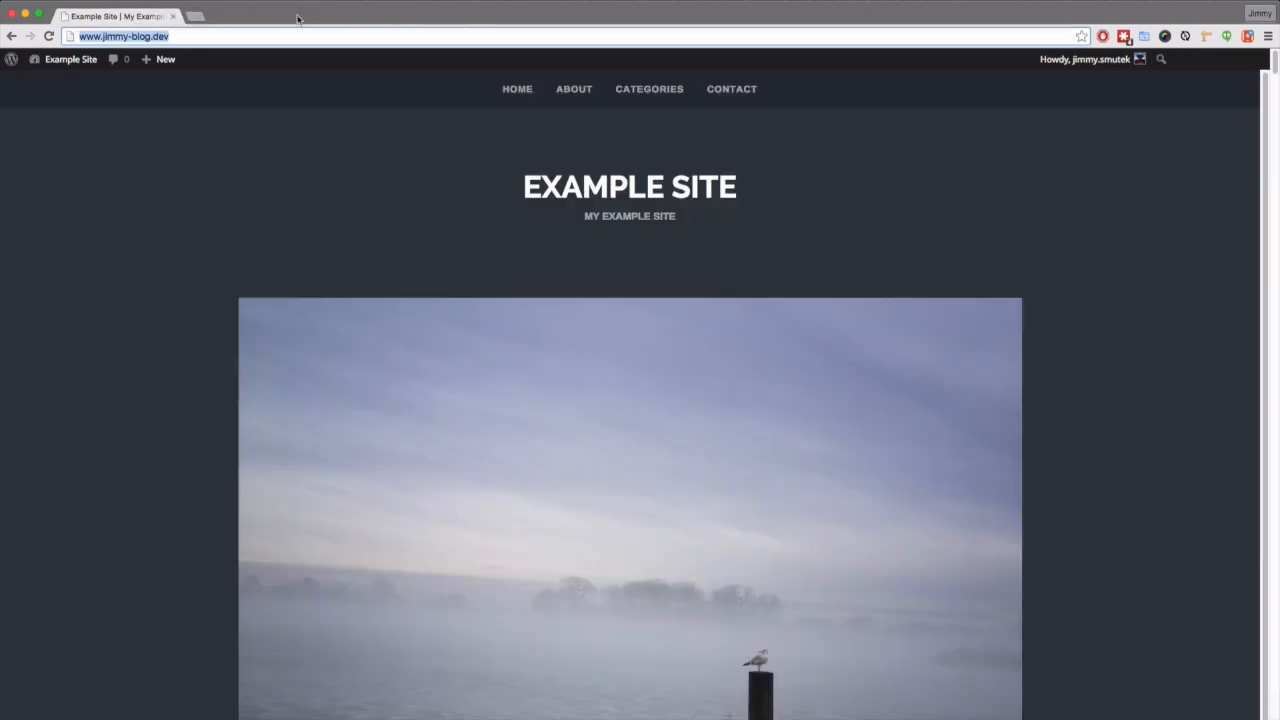
# - Go to Appearance > Themes > Add New
pyautogui.moveTo(74, 63)
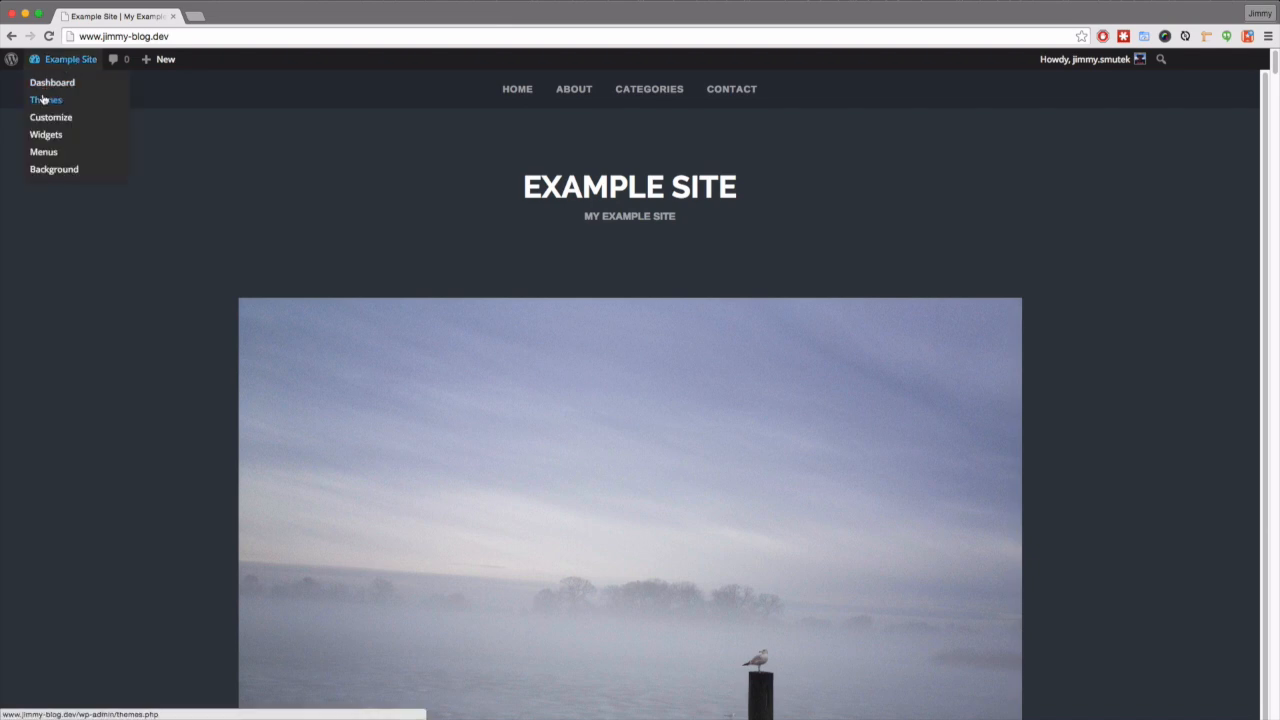
pyautogui.click(44, 100)
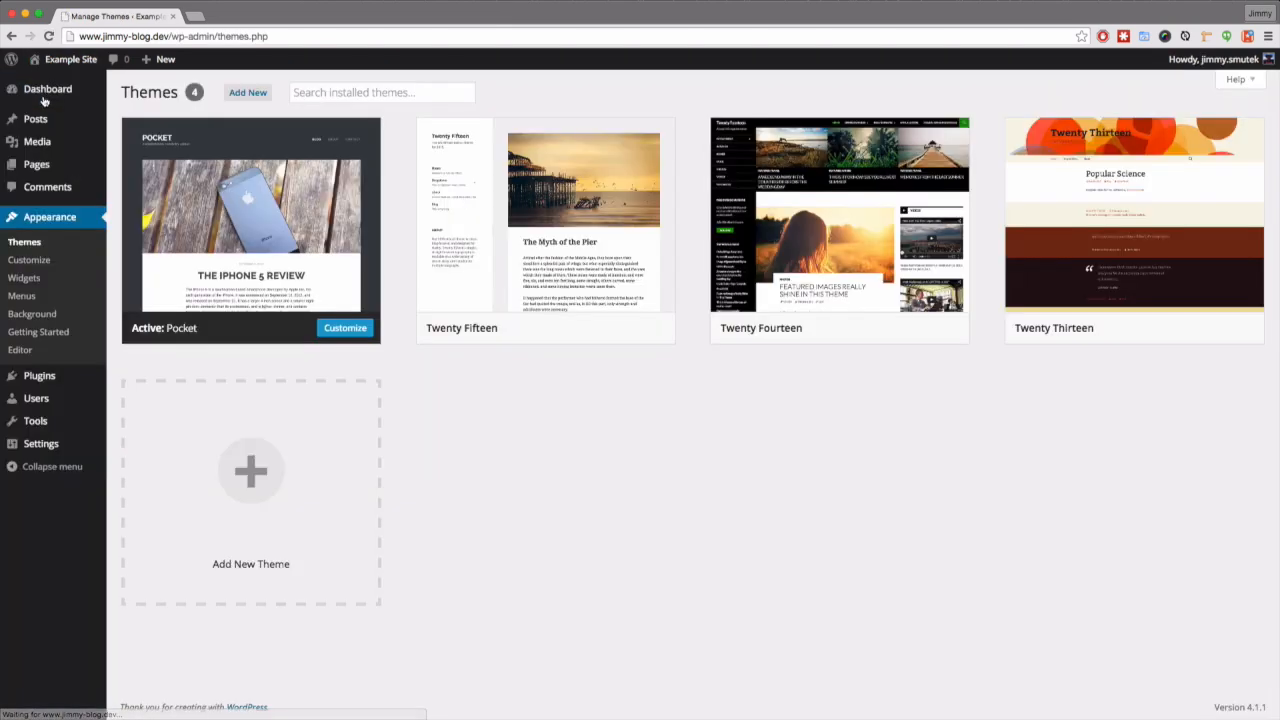
pyautogui.click(249, 93)
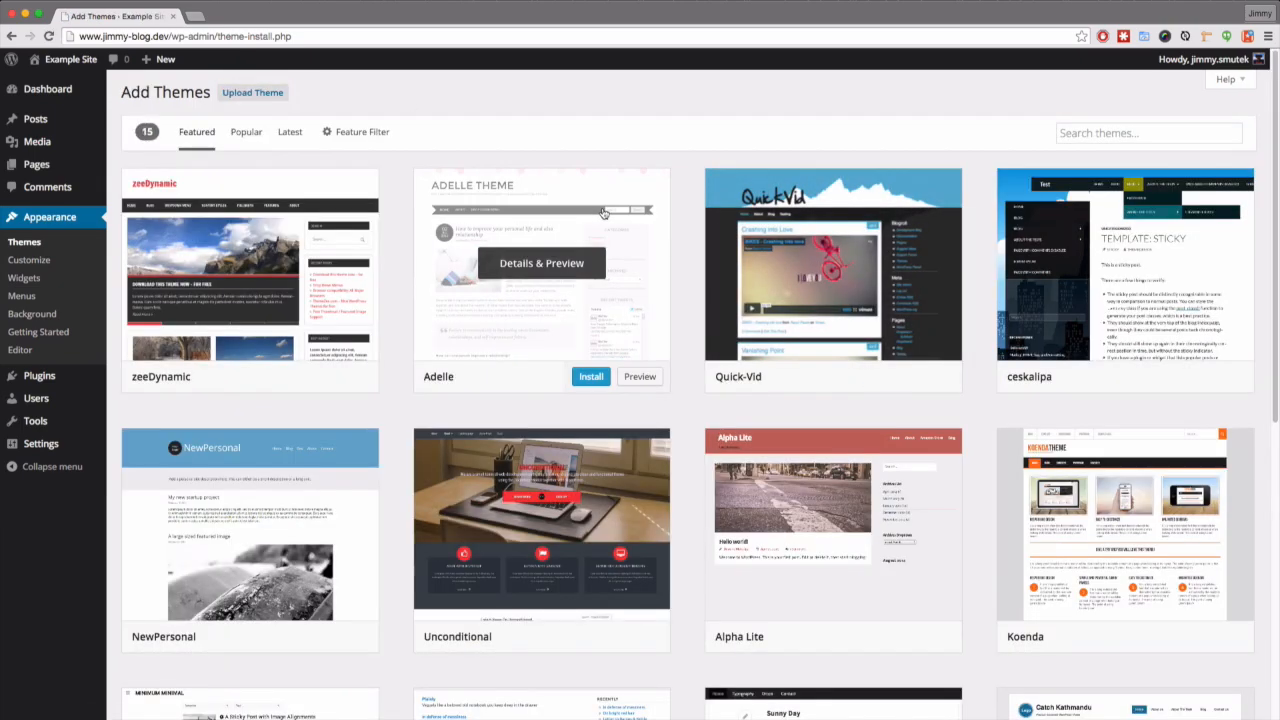
pyautogui.scroll(-1, 605, 218)
pyautogui.scroll(-3, 605, 218)
pyautogui.scroll(4, 605, 218)
# - Install the Vantage theme from the Popular list and activate it
pyautogui.click(246, 134)
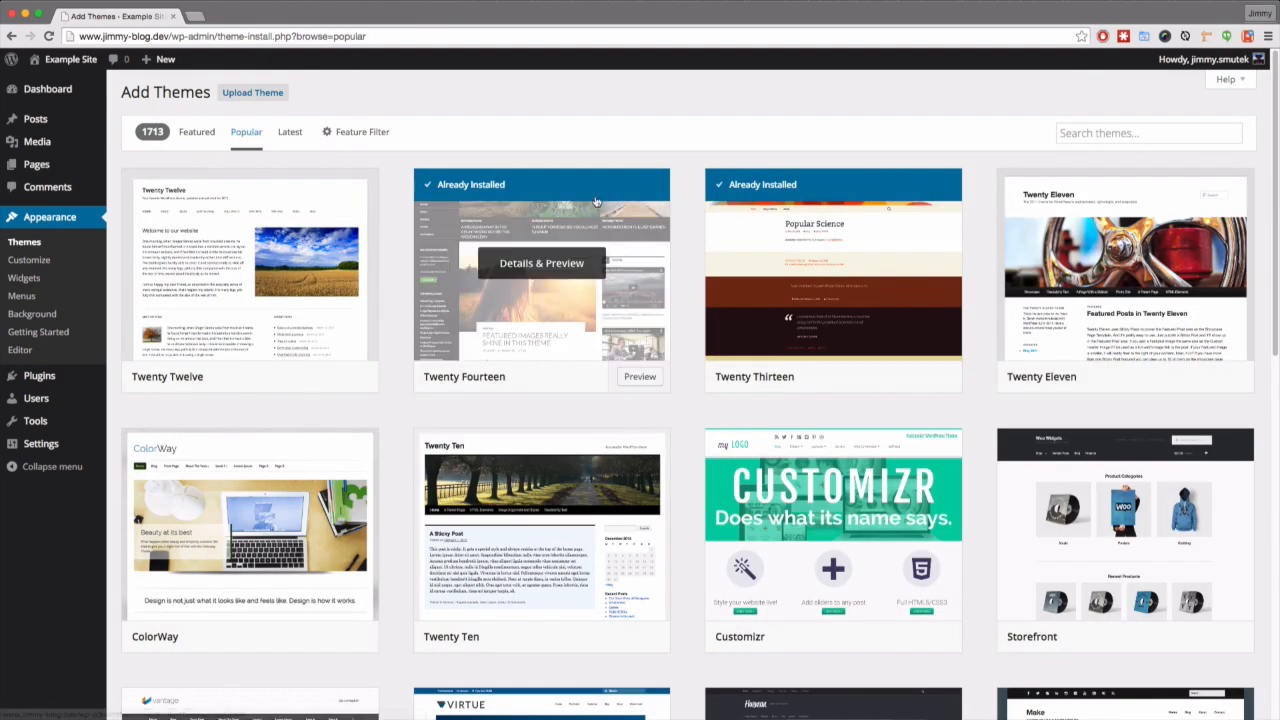
pyautogui.scroll(-3, 560, 270)
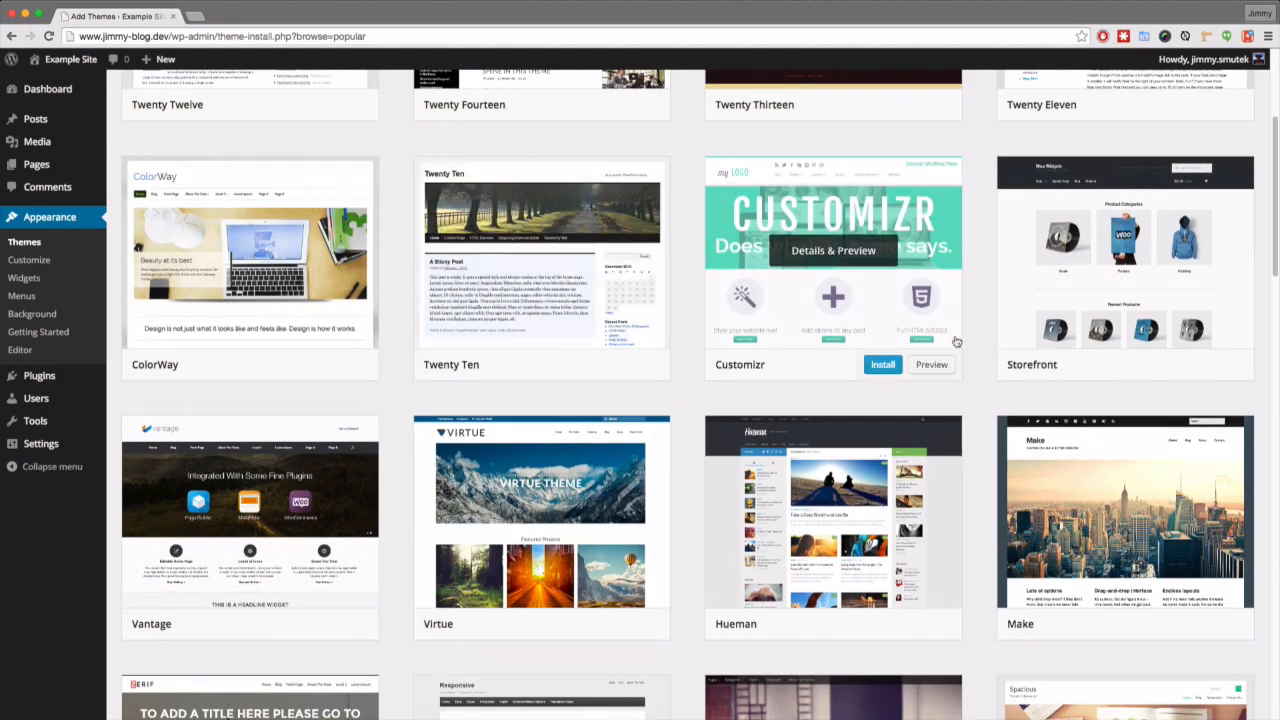
pyautogui.scroll(-3, 930, 350)
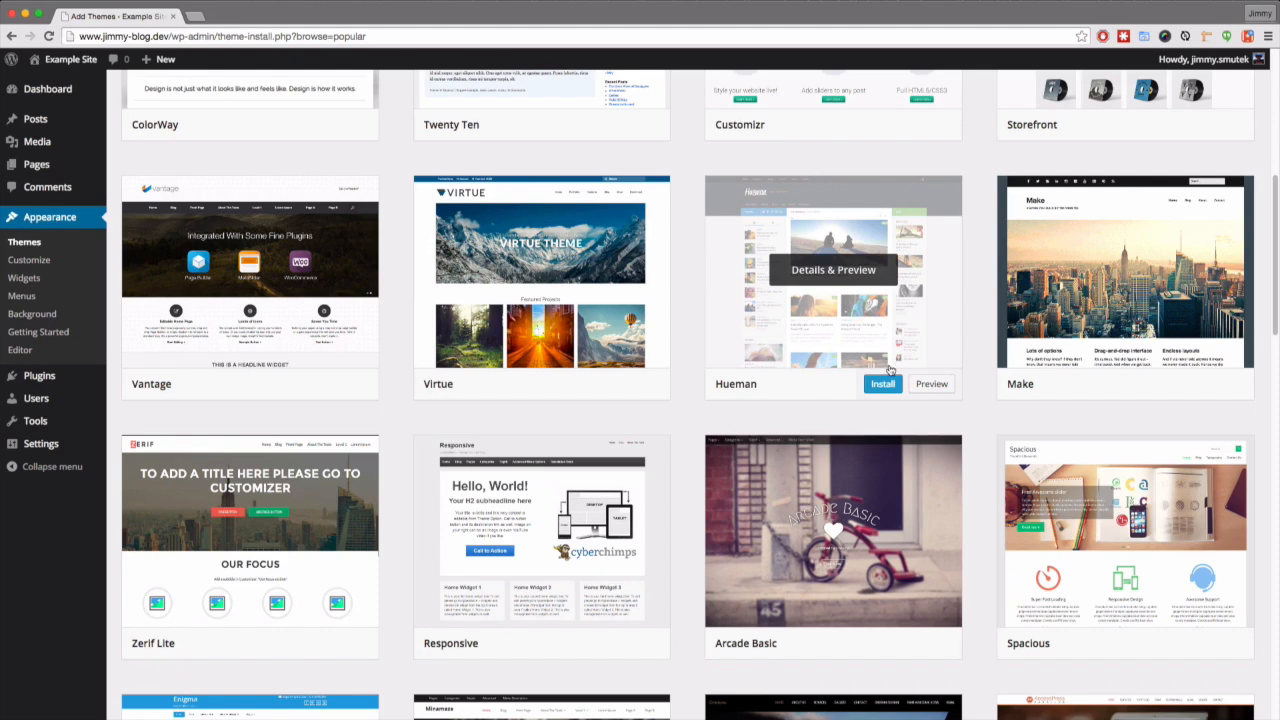
pyautogui.scroll(-1, 870, 390)
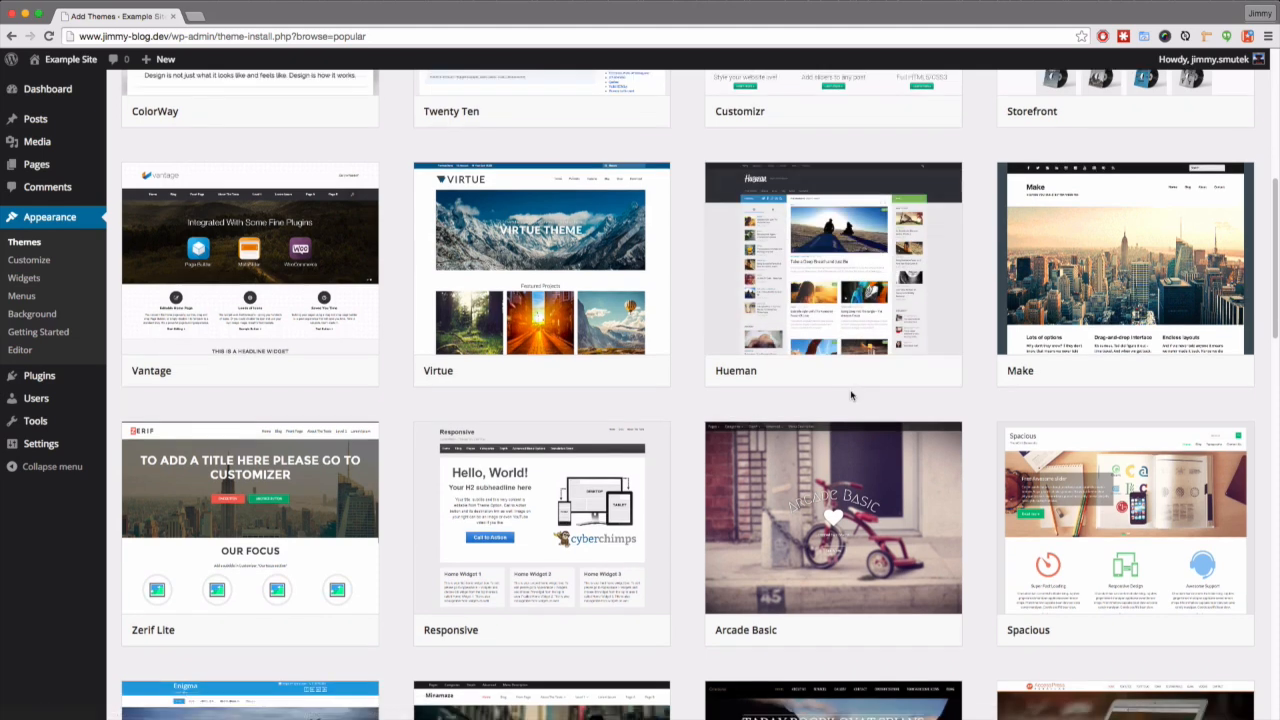
pyautogui.moveTo(322, 300)
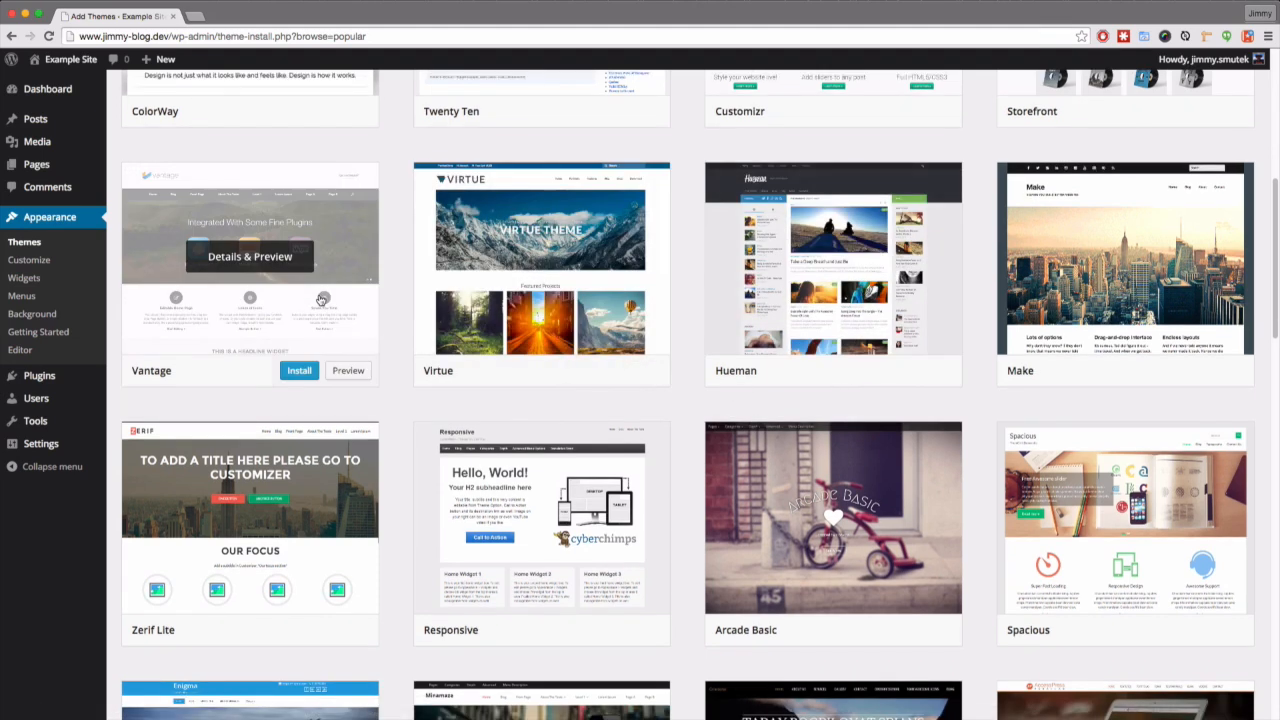
pyautogui.click(297, 371)
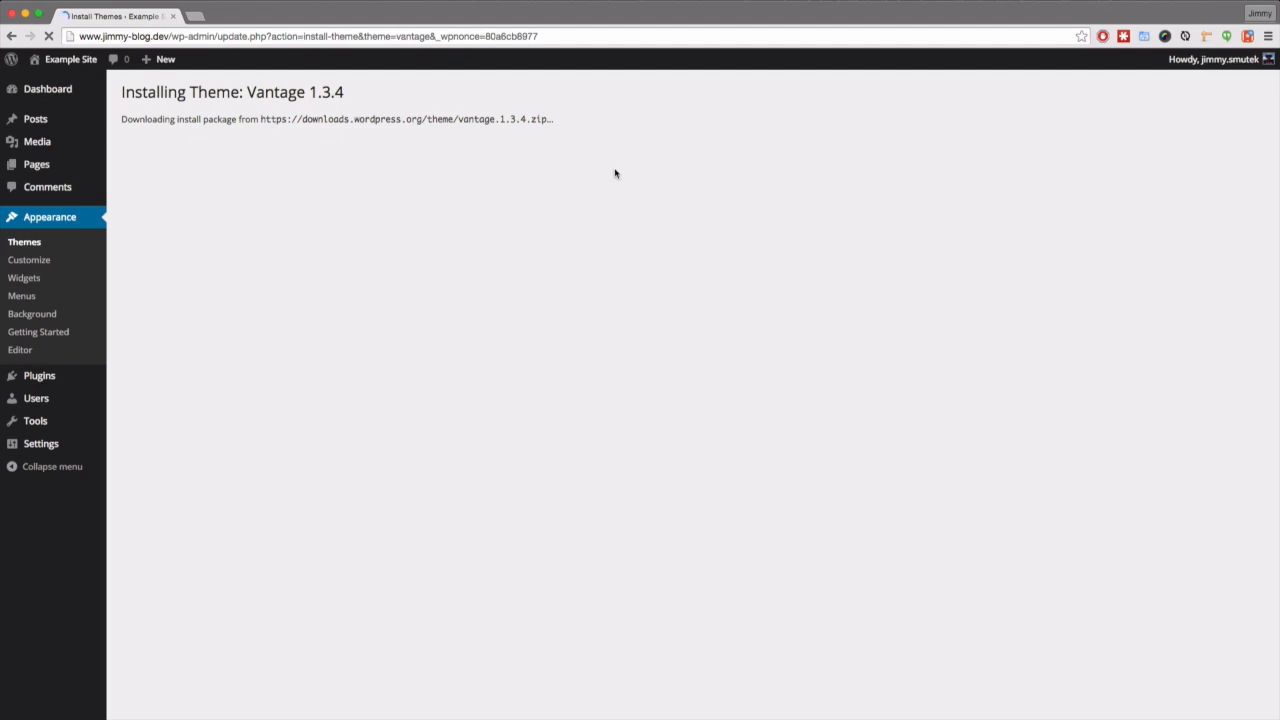
pyautogui.click(209, 212)
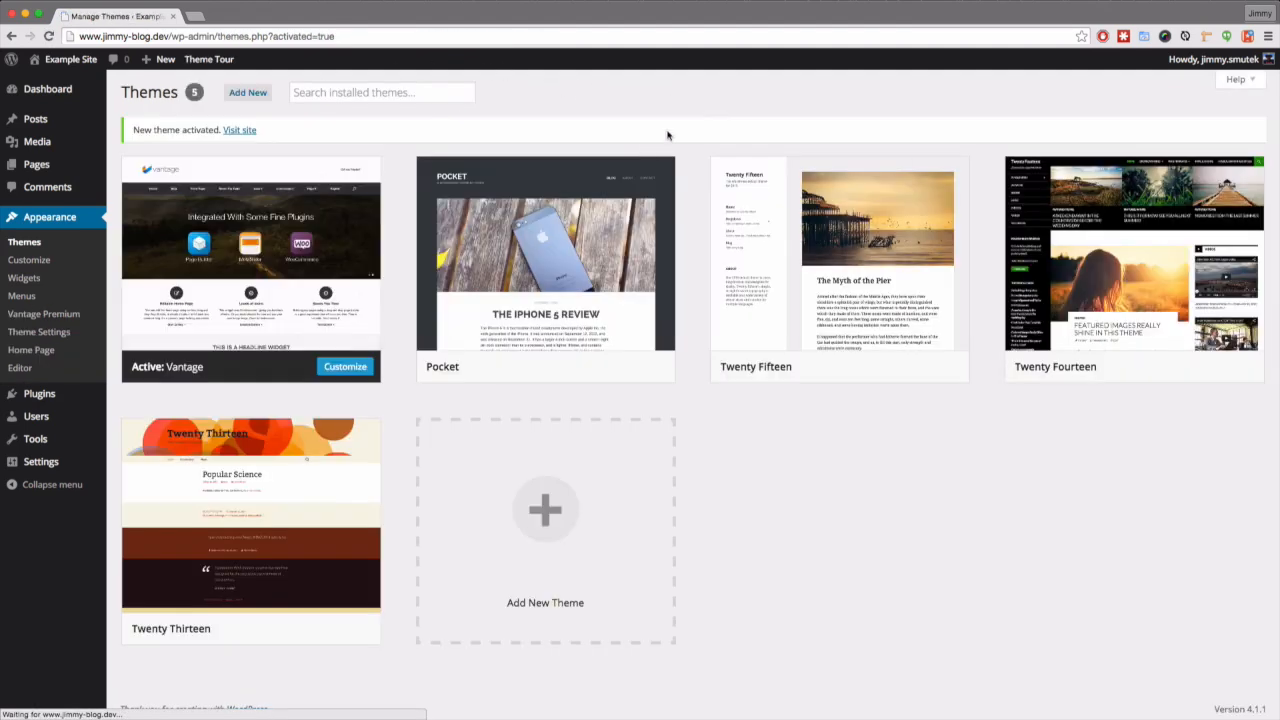
pyautogui.click(70, 62)
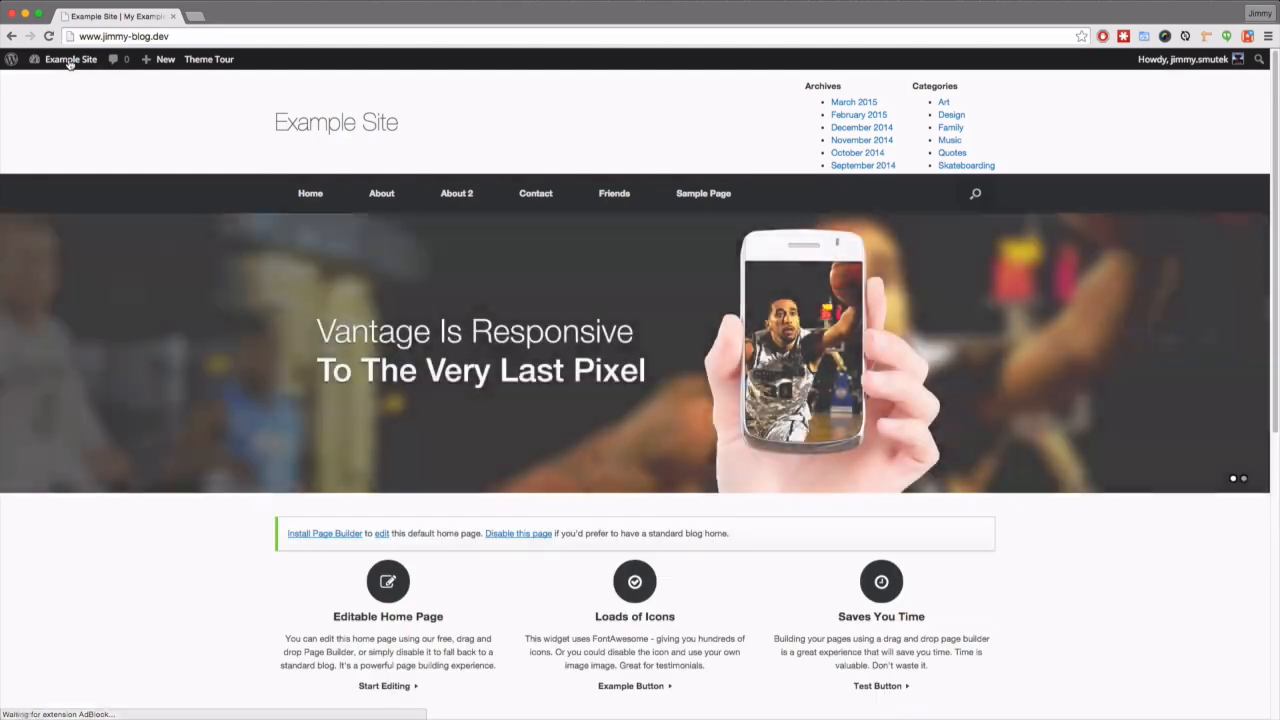
pyautogui.scroll(-5, 188, 229)
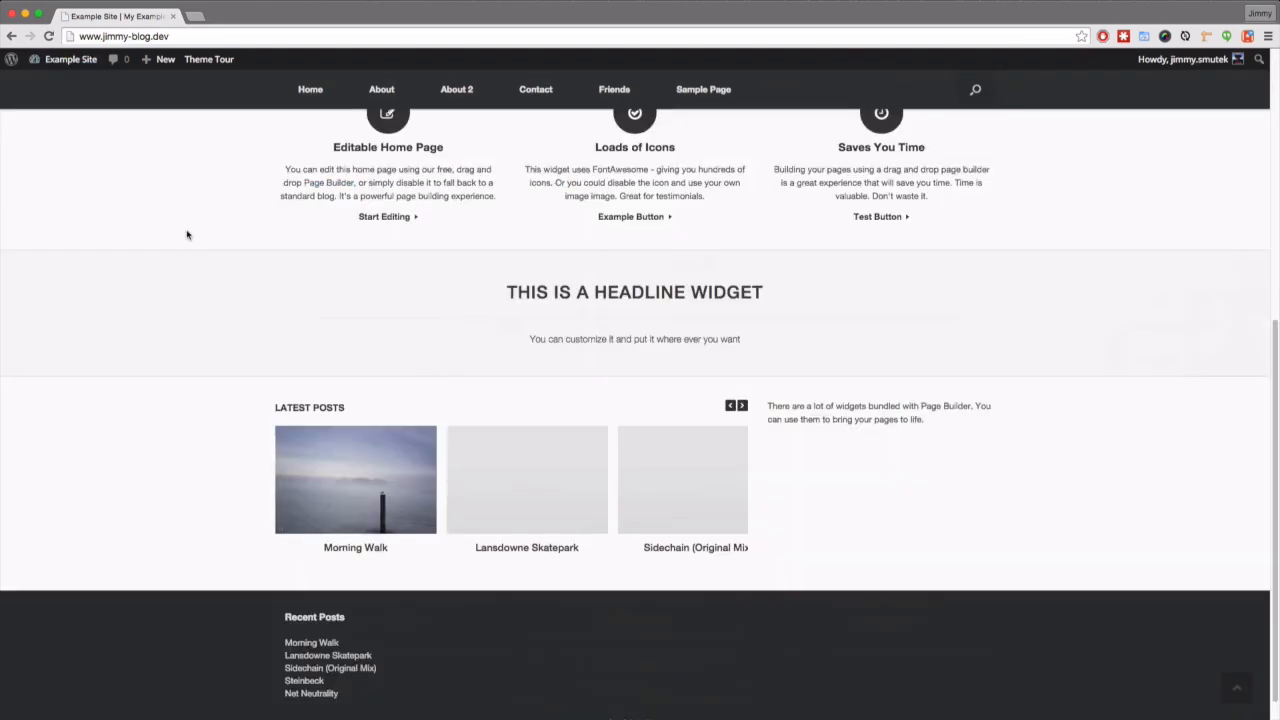
pyautogui.scroll(5, 190, 229)
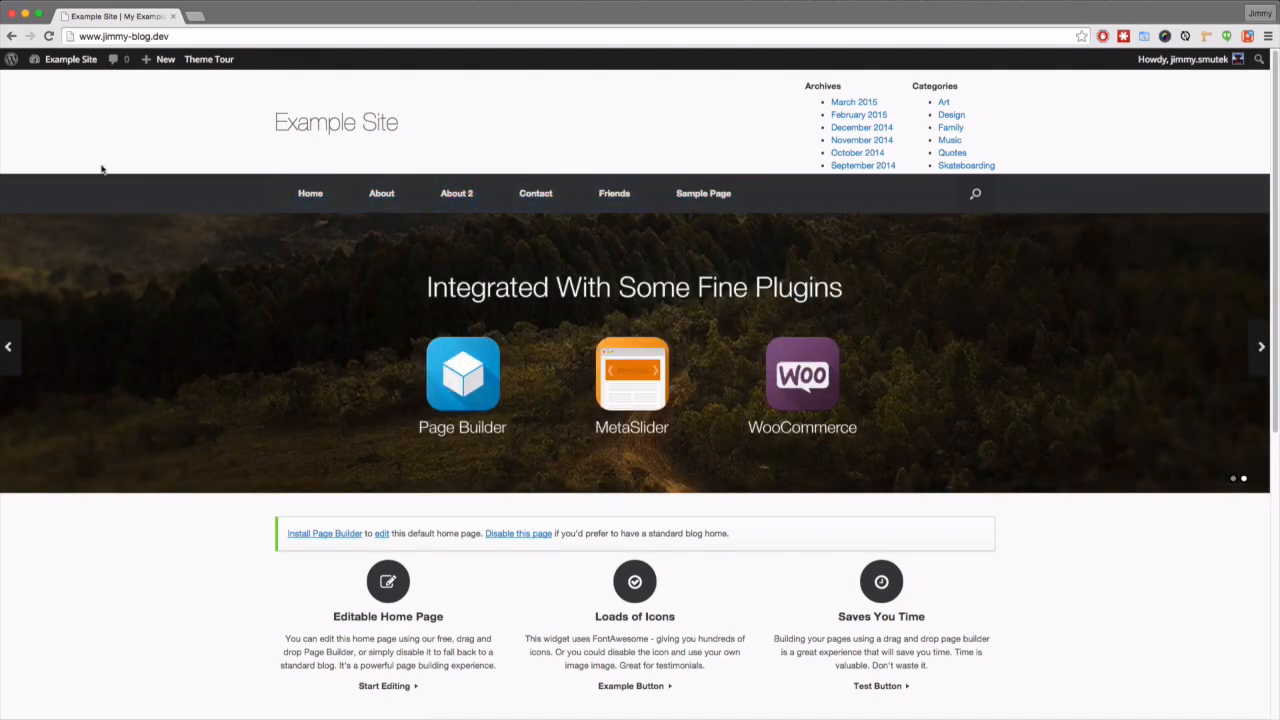
pyautogui.doubleClick(133, 37)
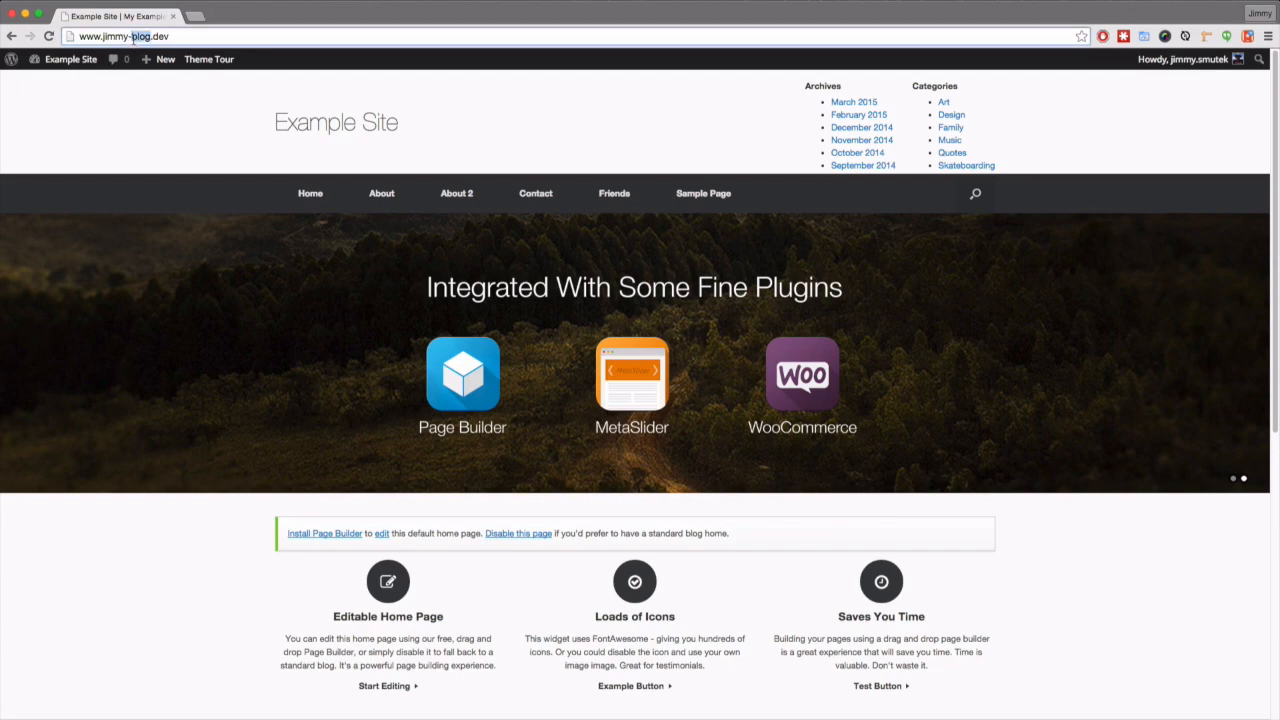
pyautogui.click(143, 130)
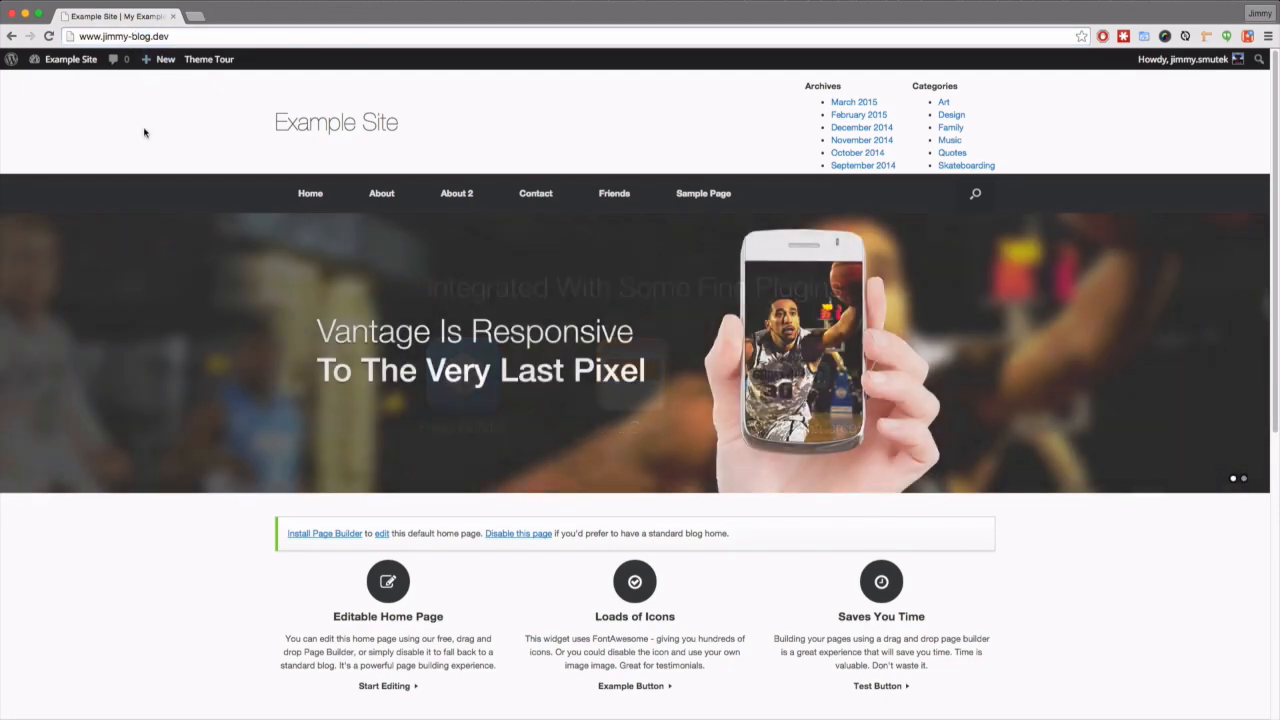